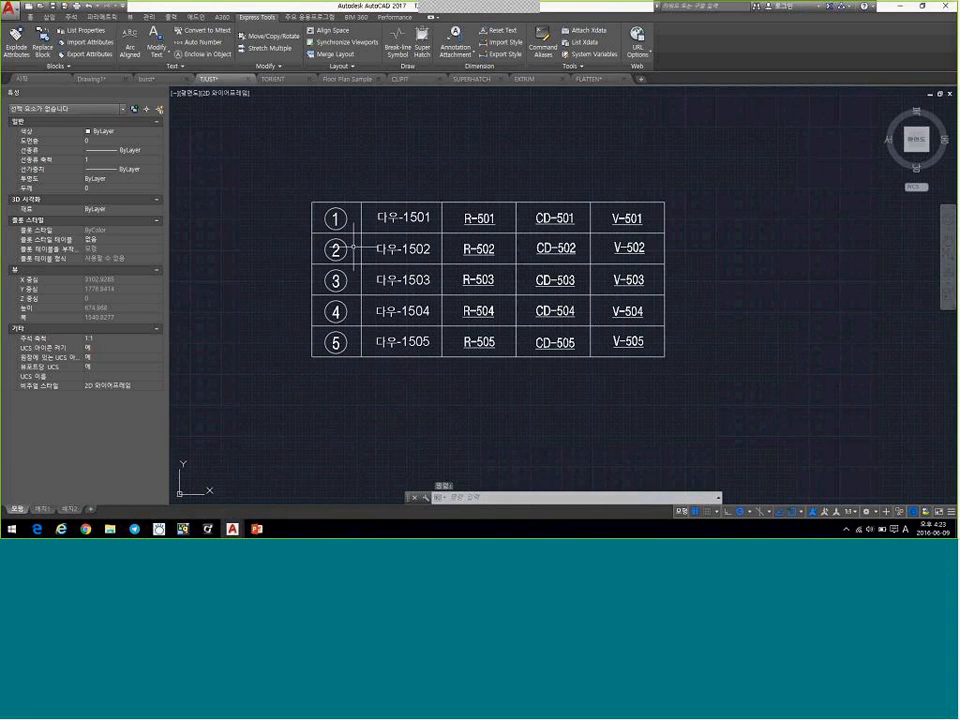
Select the five text entries in each of the table's four text columns to examine their insertion points
scroll(353, 246, "up", 2)
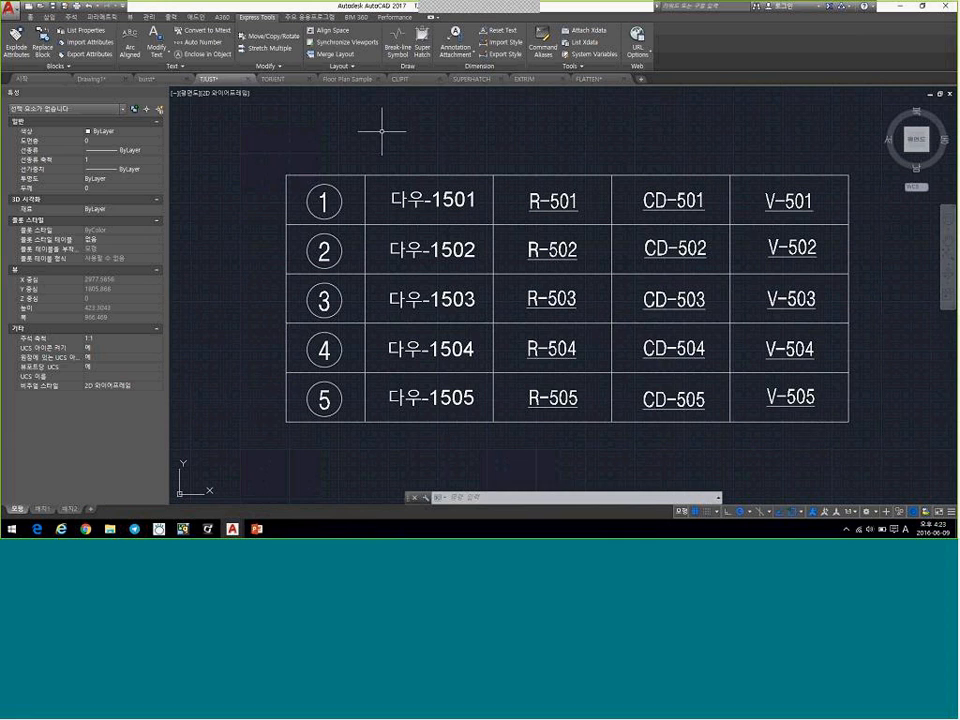
left_click_drag(379, 132, 485, 450)
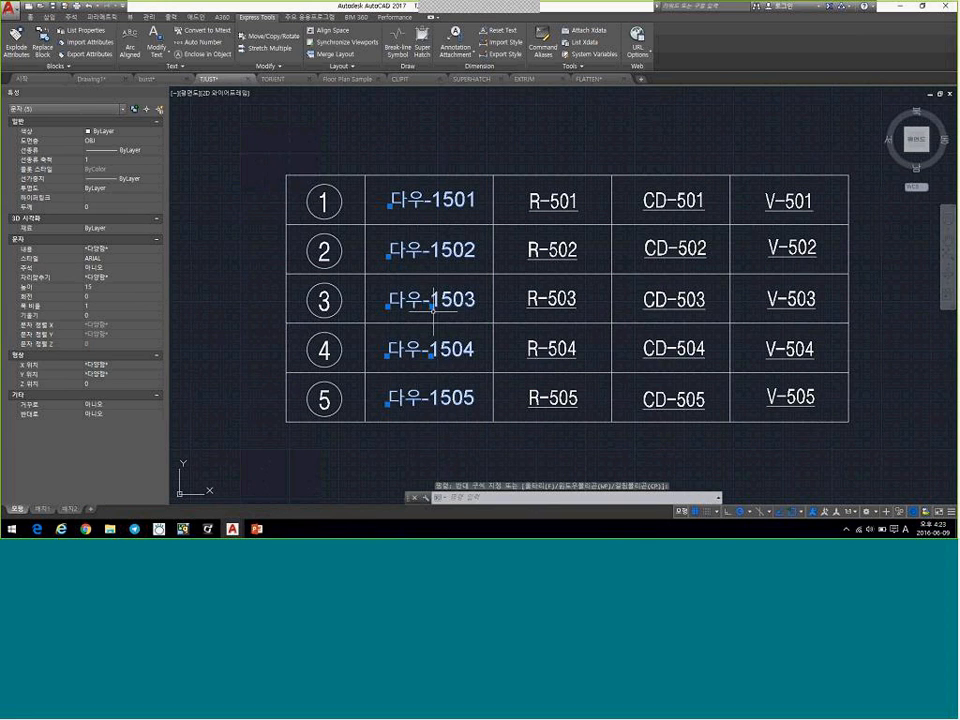
left_click_drag(512, 141, 597, 440)
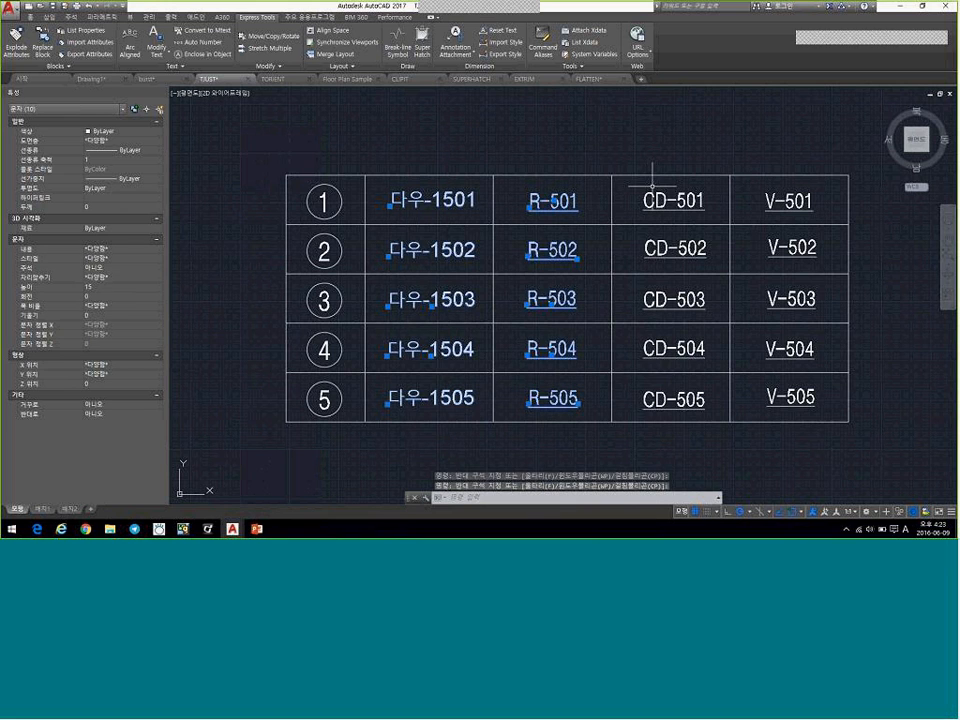
left_click_drag(632, 156, 707, 456)
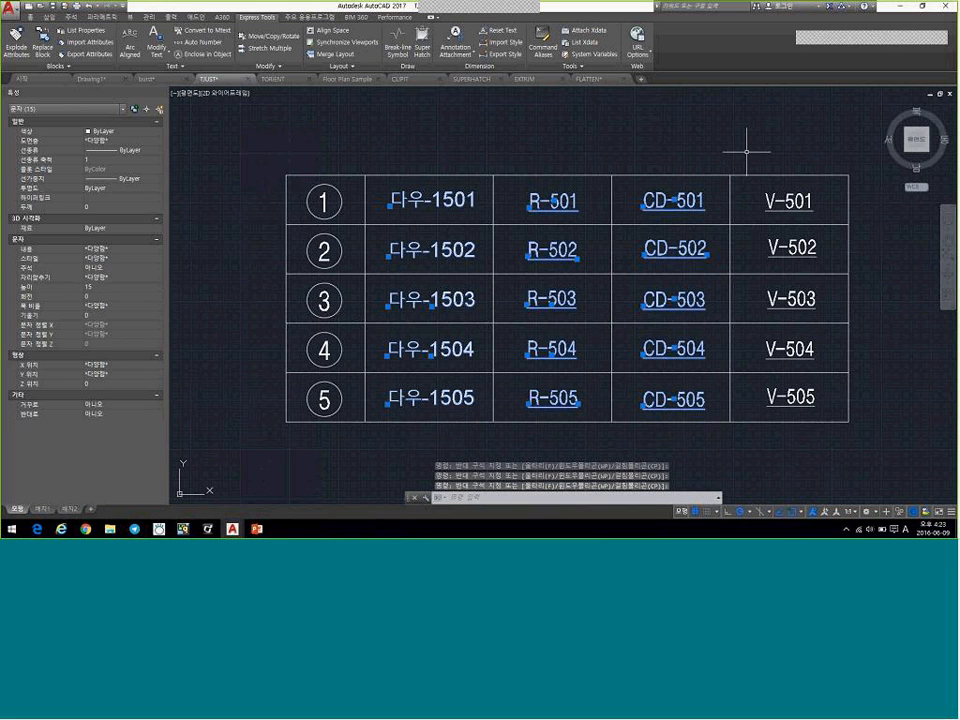
left_click_drag(746, 152, 828, 446)
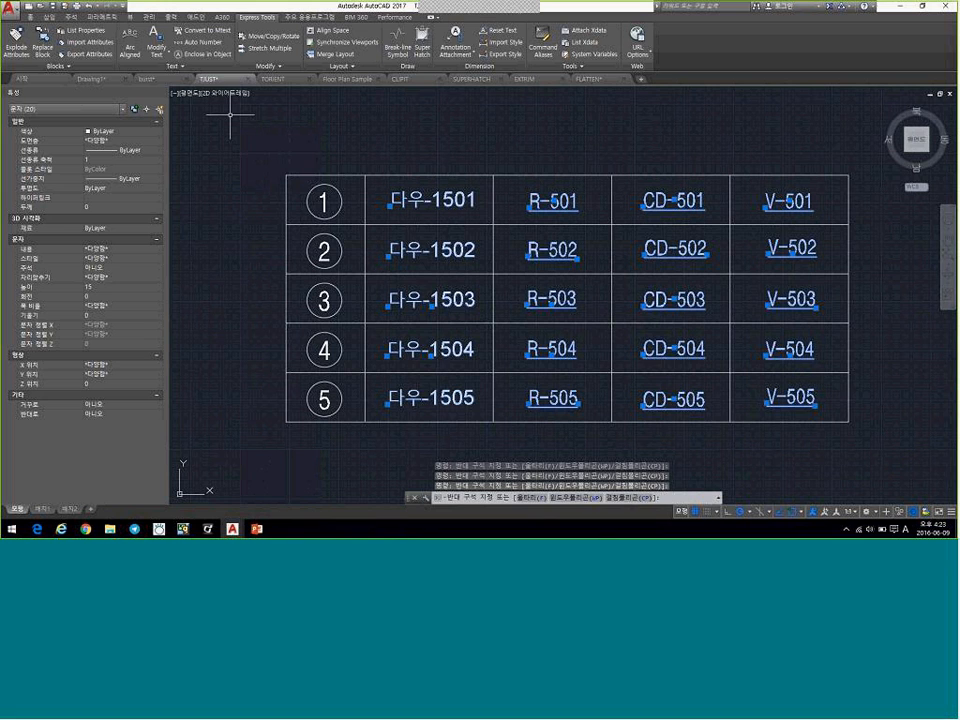
Draw a vertical guide line about 357 units long along the left edge of the 다우-1501 to 다우-1505 column text
left_click(30, 17)
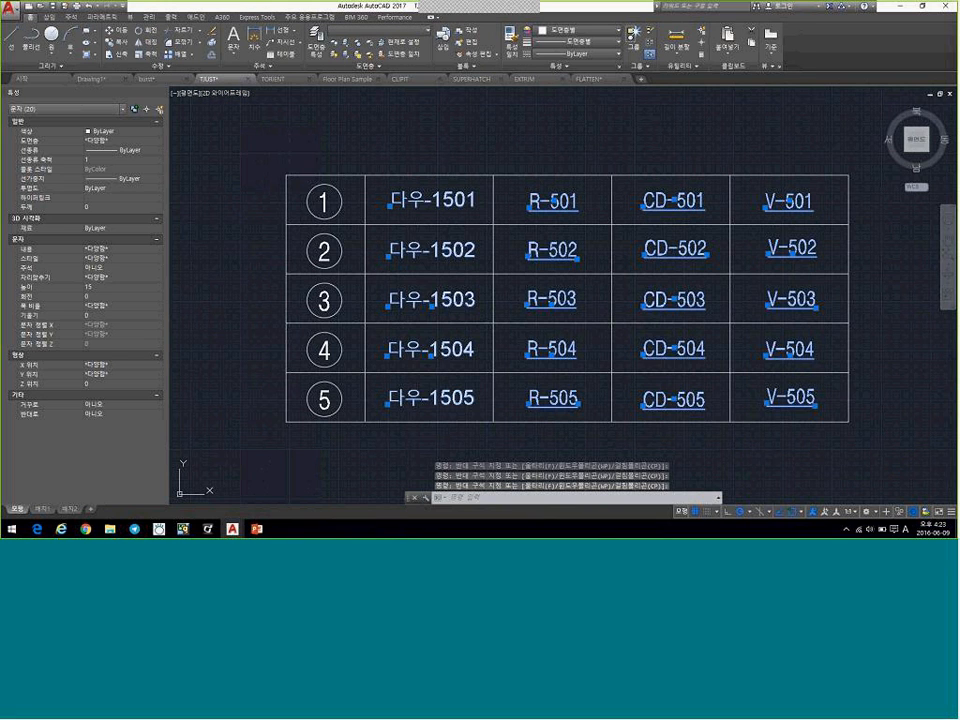
left_click(16, 42)
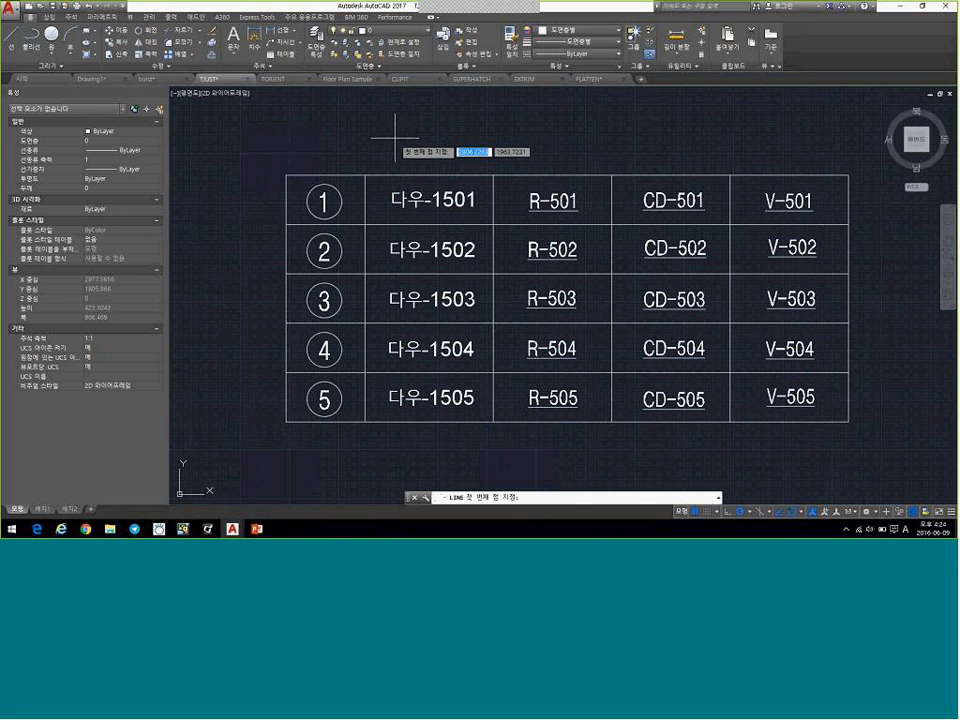
left_click(366, 133)
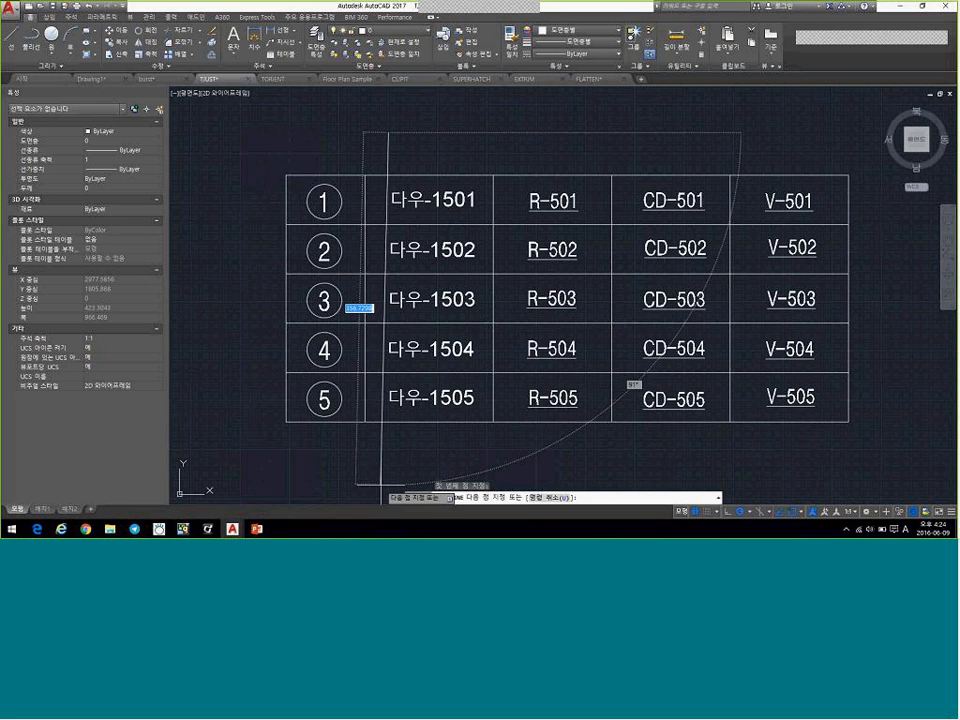
left_click(388, 455)
key("Return")
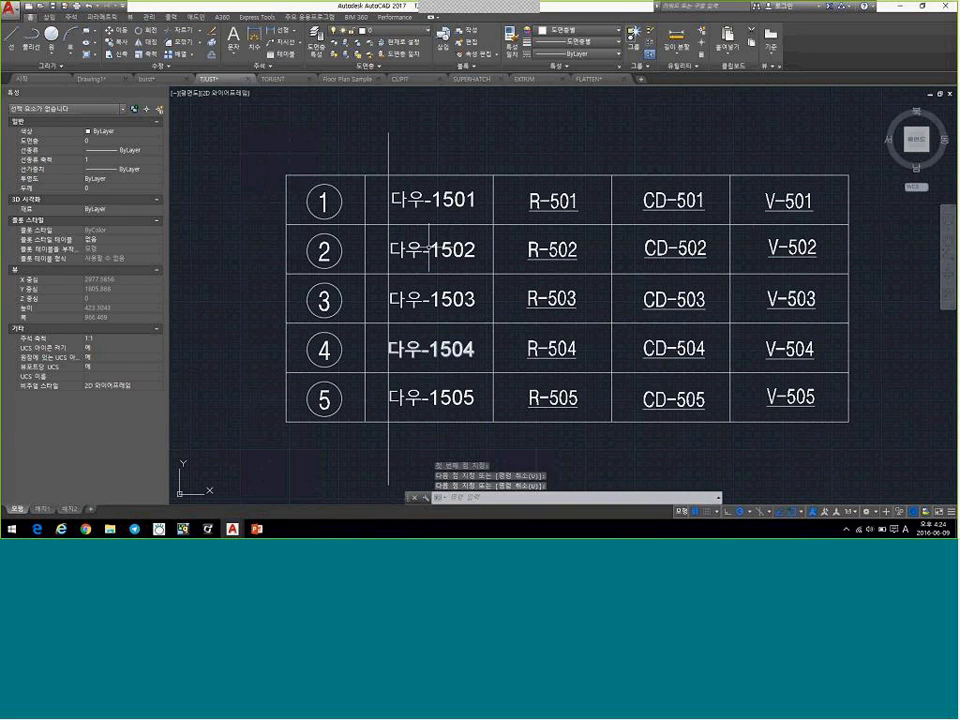
scroll(383, 352, "up", 5)
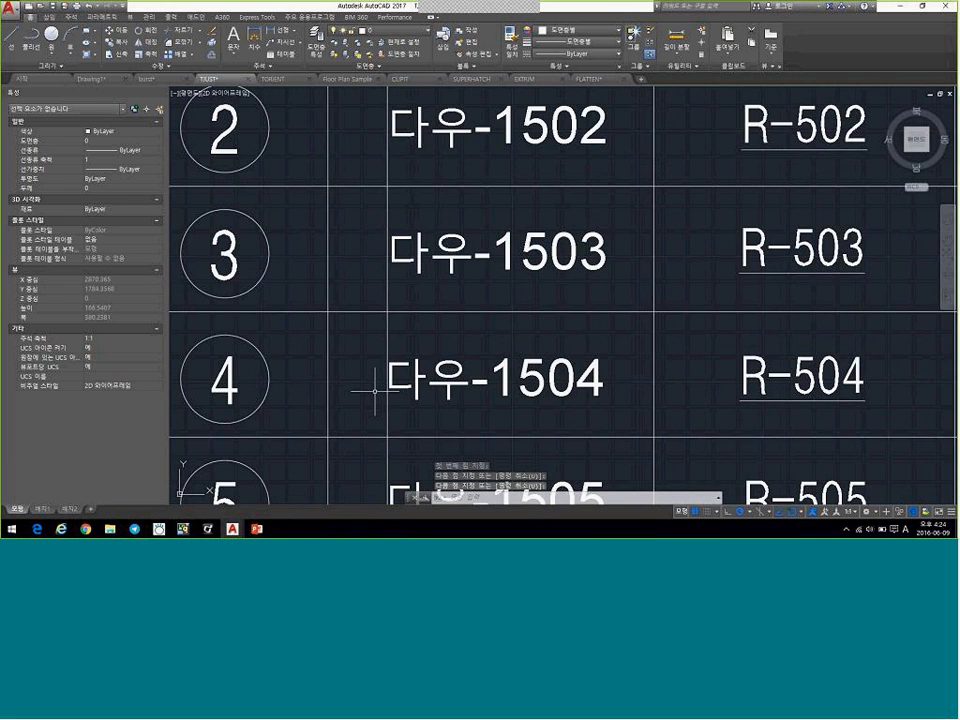
scroll(375, 391, "down", 5)
Copy the vertical guide line to the left edges of the R, CD and V column texts
left_click(398, 168)
left_click(361, 181)
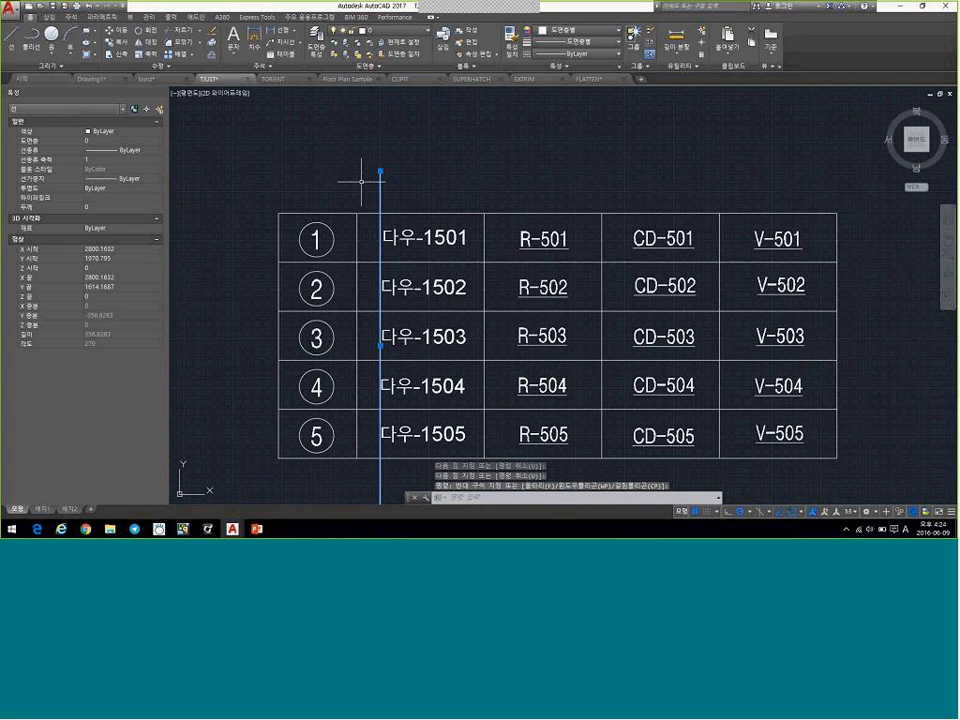
type("co")
key("Return")
left_click(398, 147)
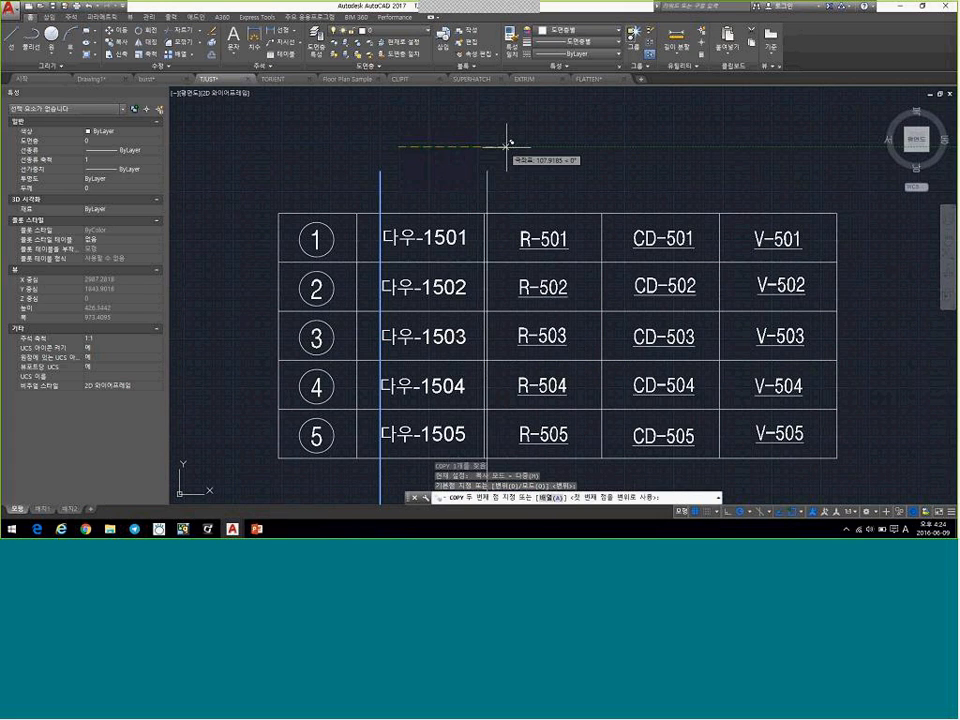
left_click(535, 150)
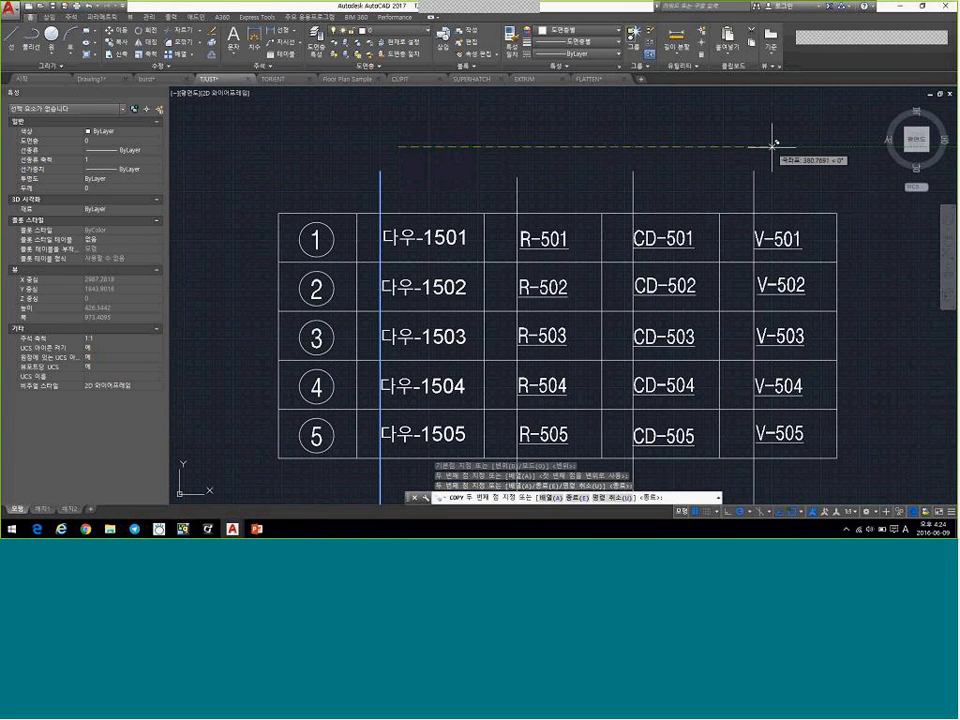
left_click(681, 122)
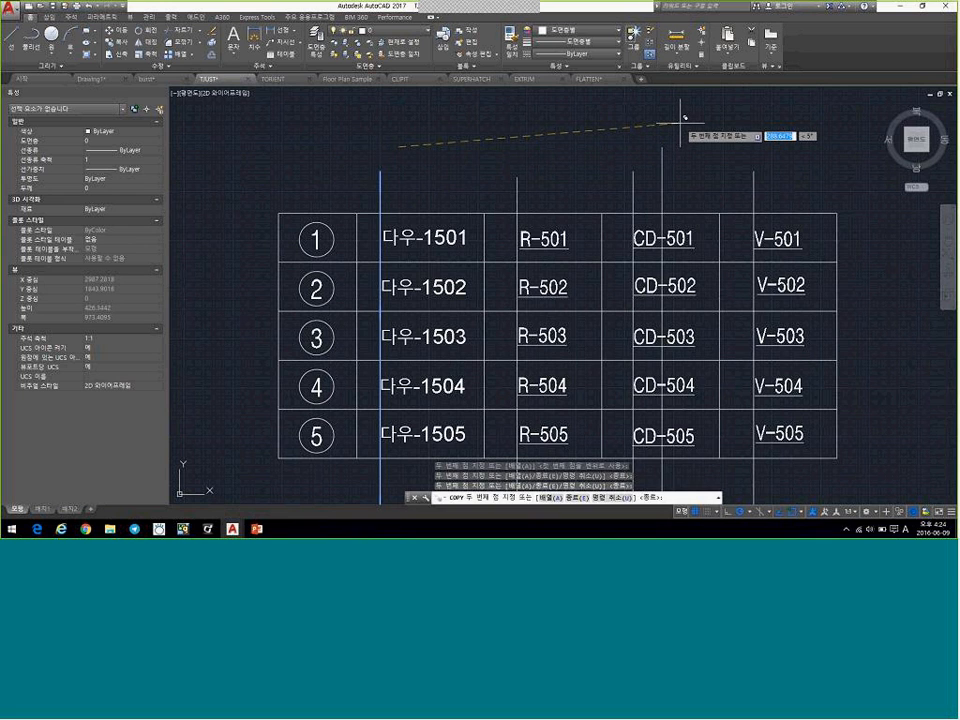
key("Return")
Align the 다우-1501 to 다우-1505 texts along a vertical line through 다우-1501, using left alignment and current vertical spacing
middle_click_drag(447, 251, 447, 218)
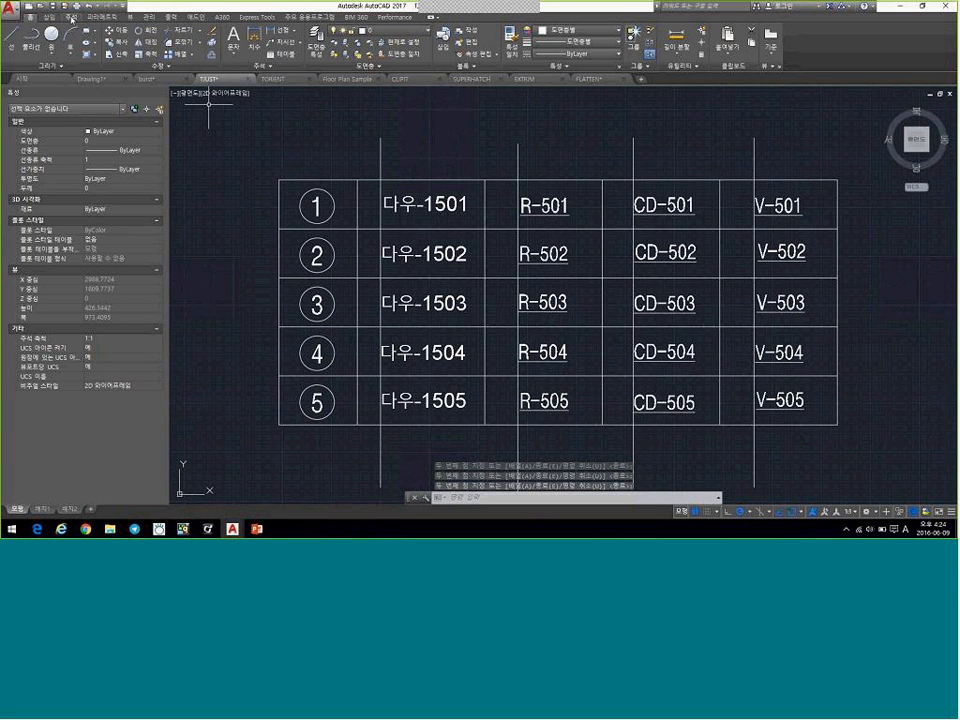
left_click(71, 17)
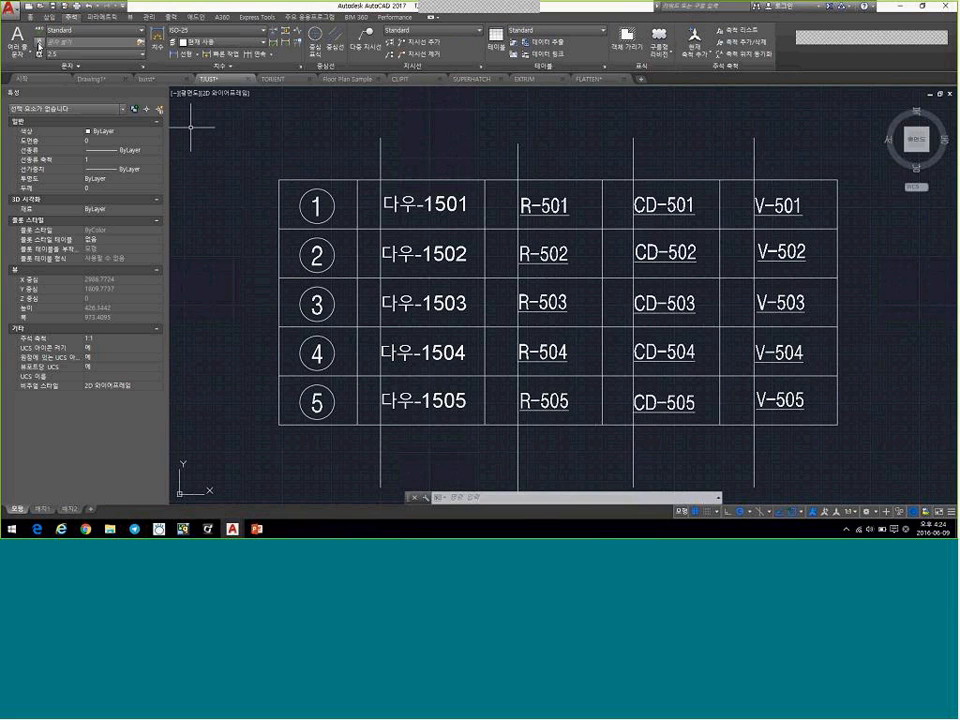
left_click(38, 46)
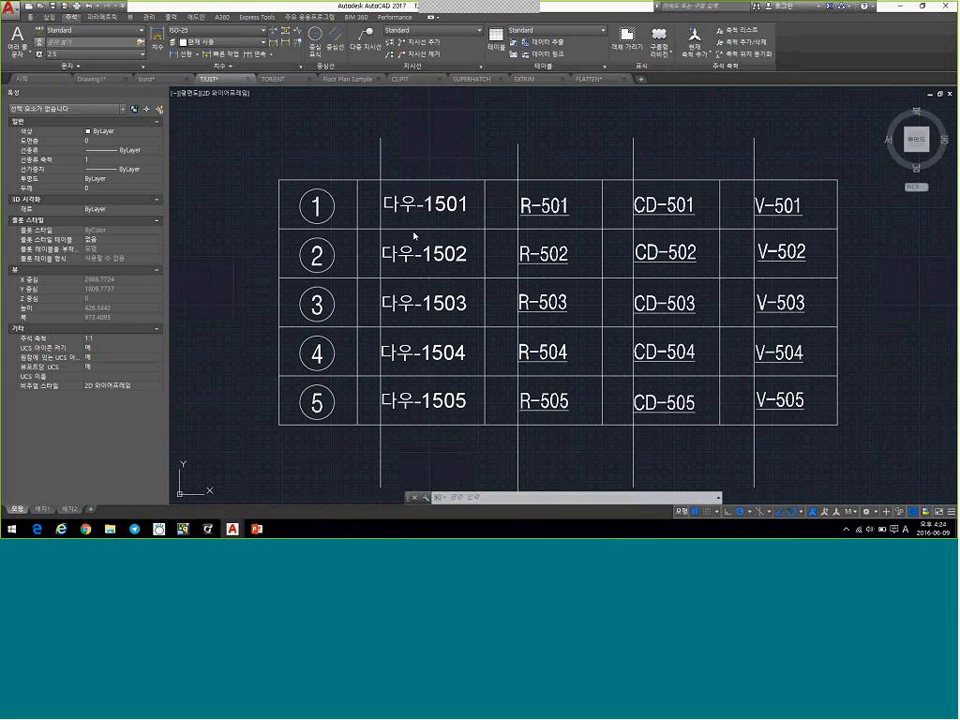
left_click(371, 166)
left_click(494, 443)
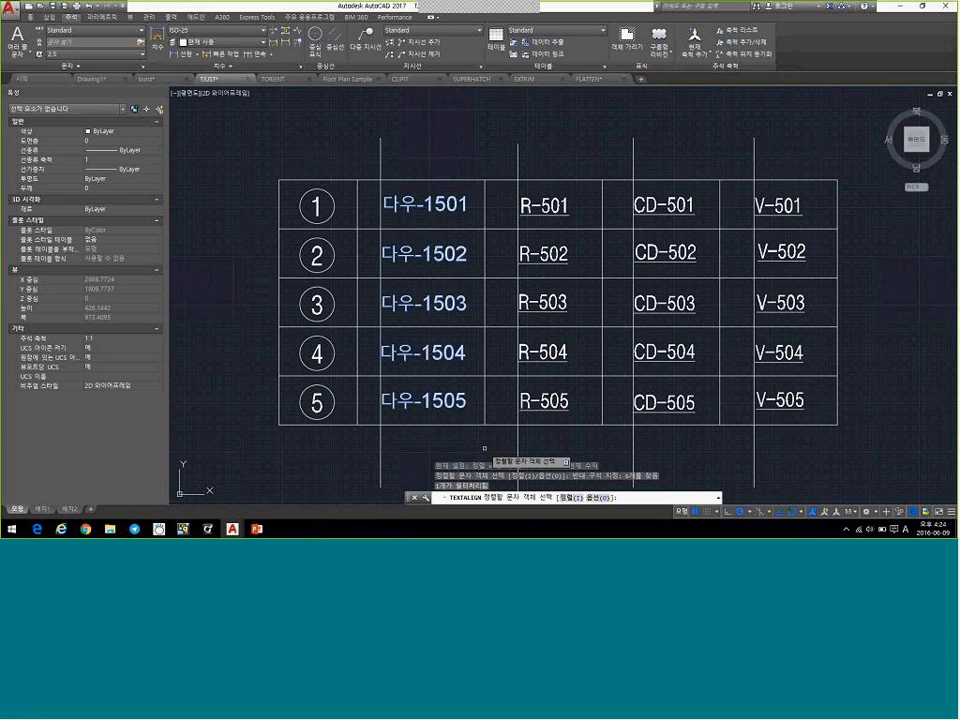
key("Return")
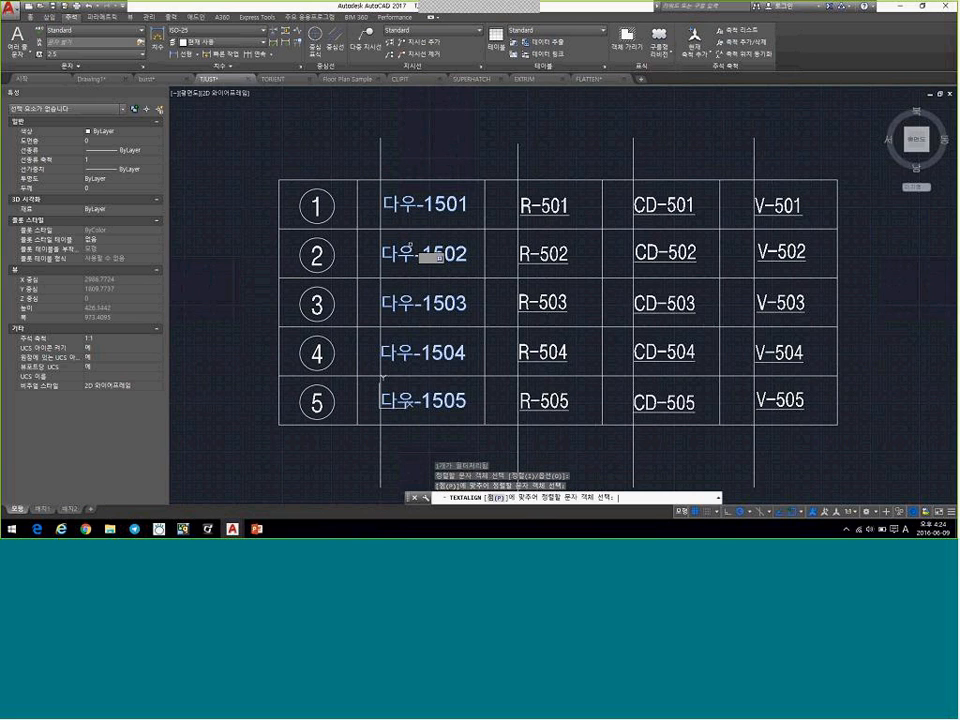
left_click(431, 257)
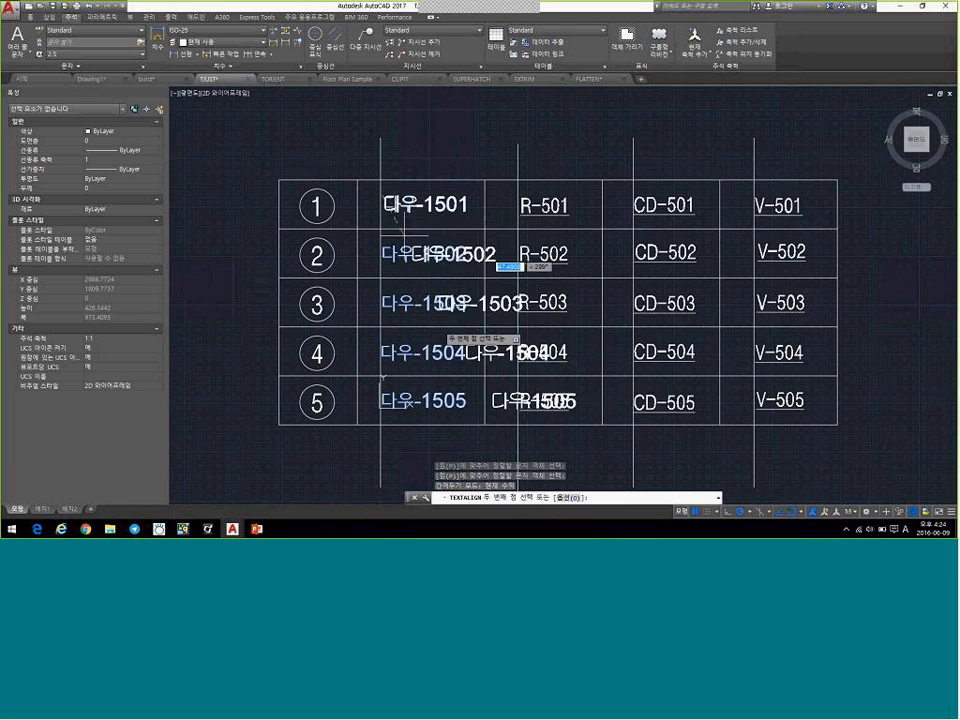
scroll(420, 265, "down", 4)
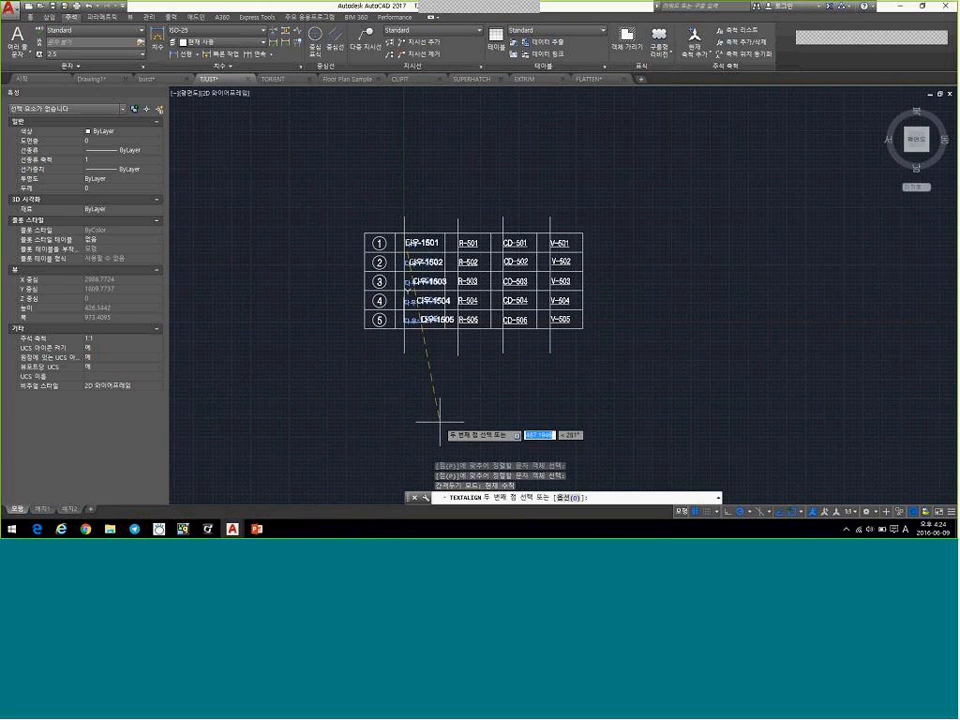
left_click(404, 456)
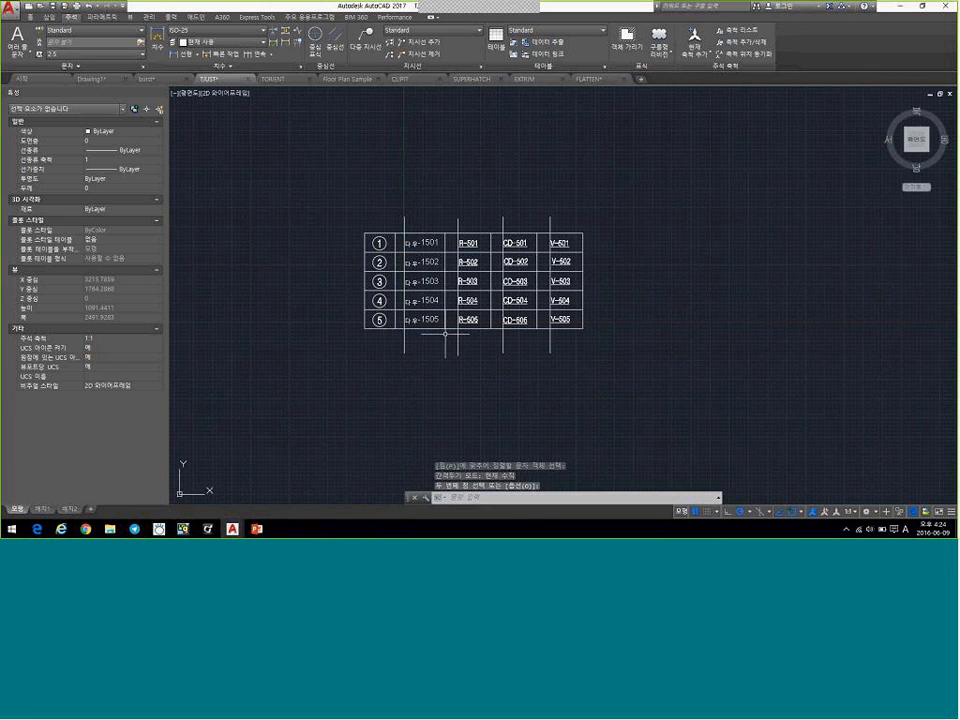
Align the R-501 to R-505 texts along a vertical line through R-501, using left alignment and current vertical spacing
scroll(437, 260, "up", 6)
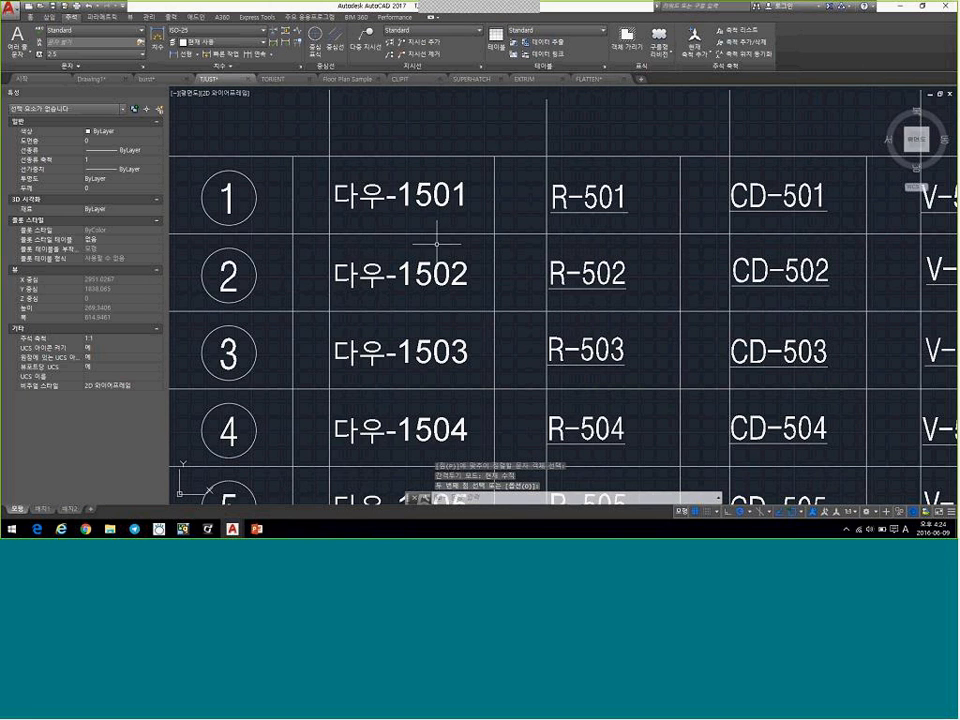
scroll(212, 120, "down", 2)
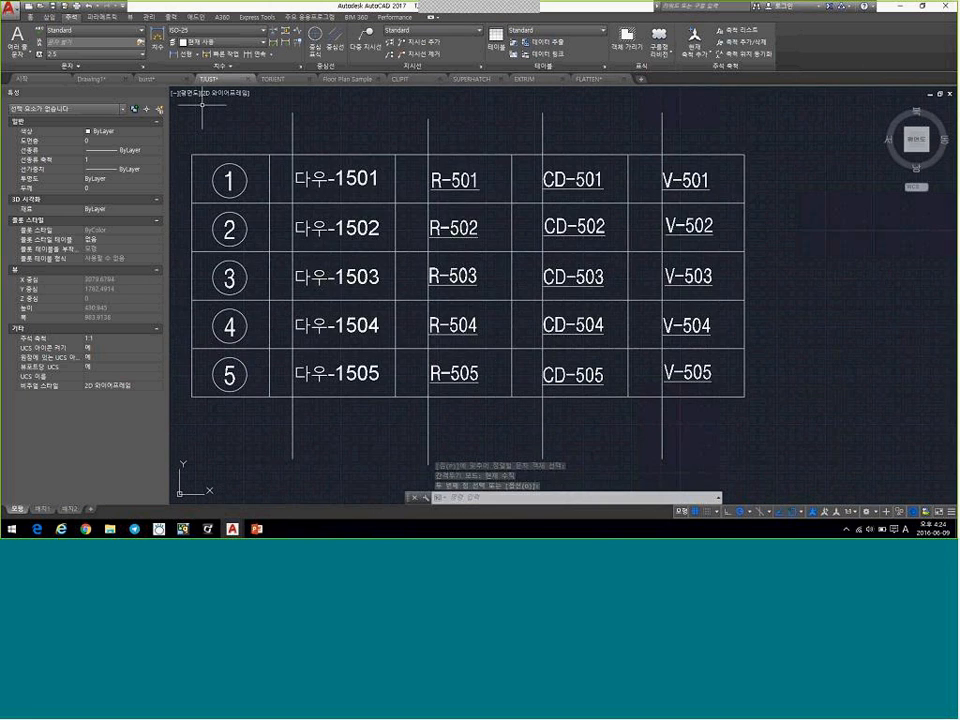
left_click(40, 44)
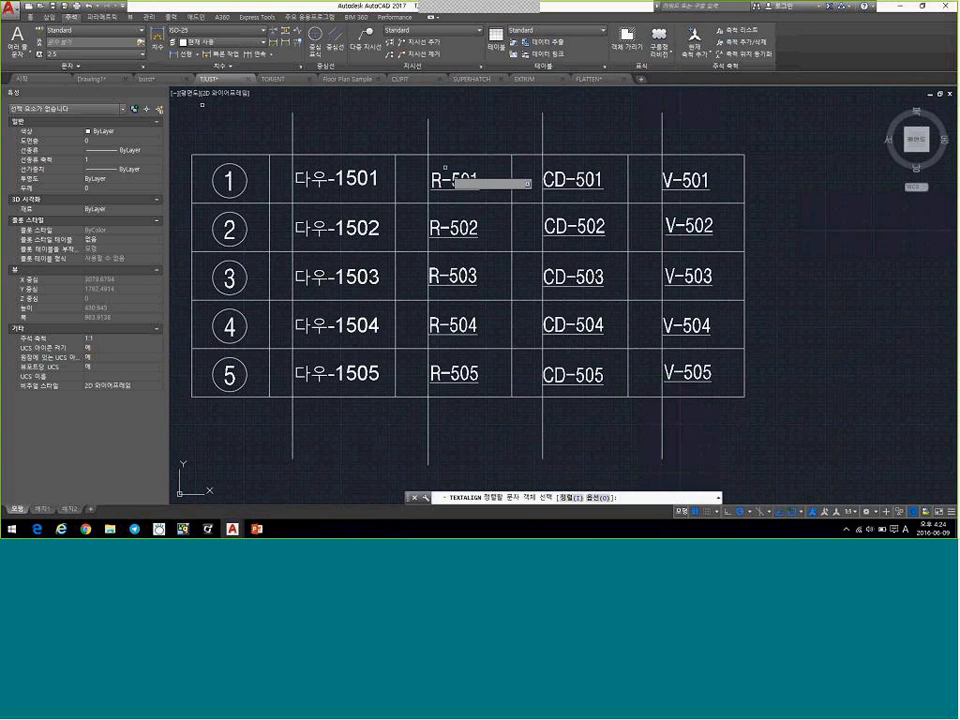
left_click(411, 122)
left_click(499, 405)
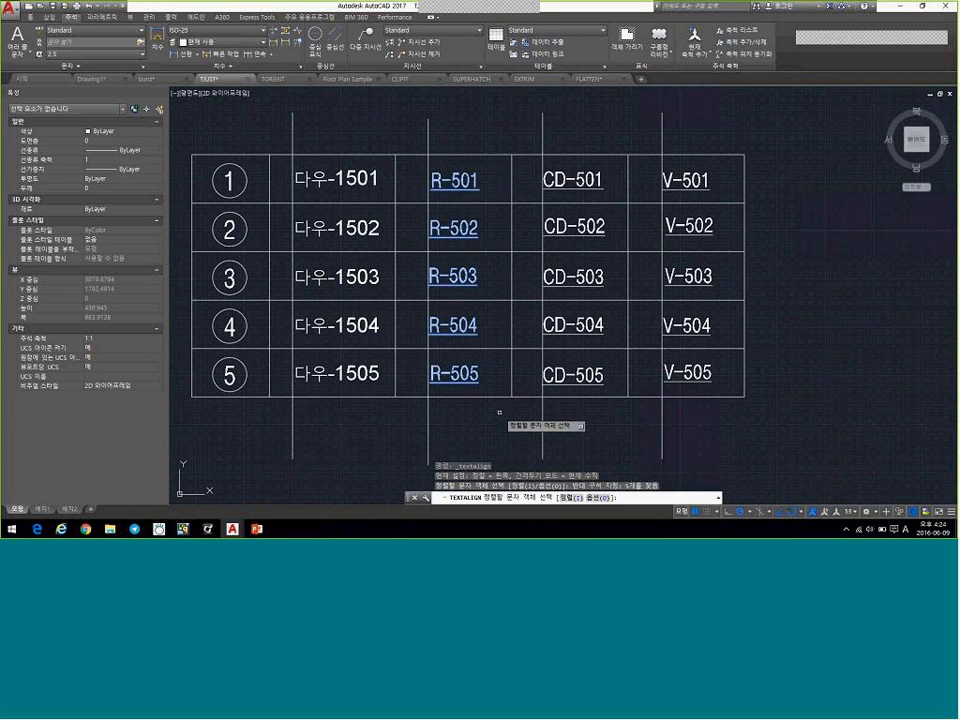
key("Return")
left_click(478, 190)
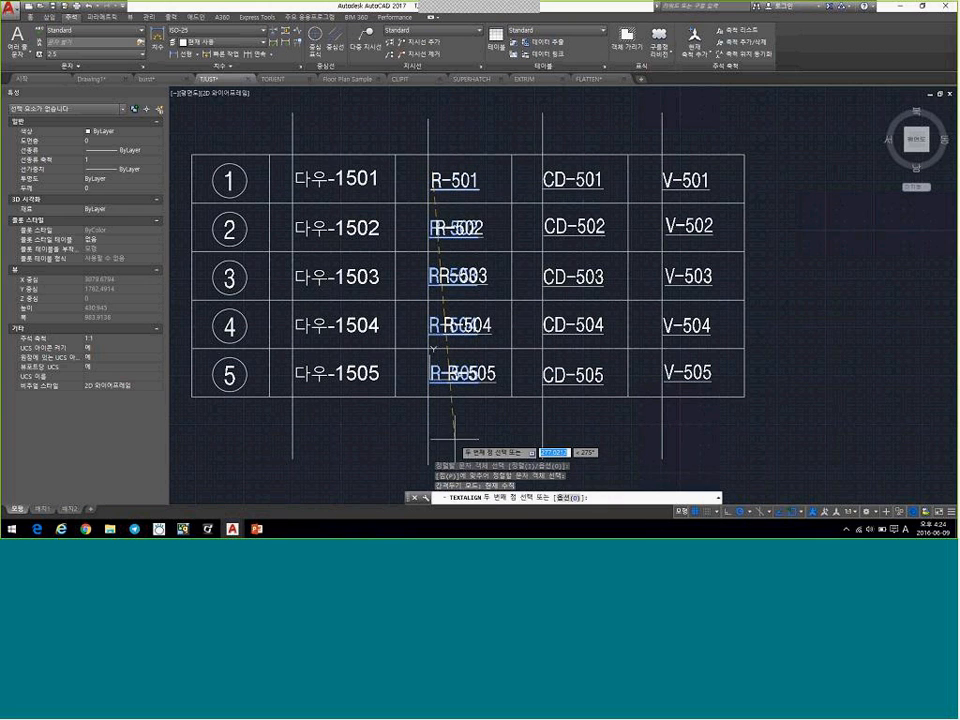
scroll(446, 410, "down", 2)
left_click(437, 453)
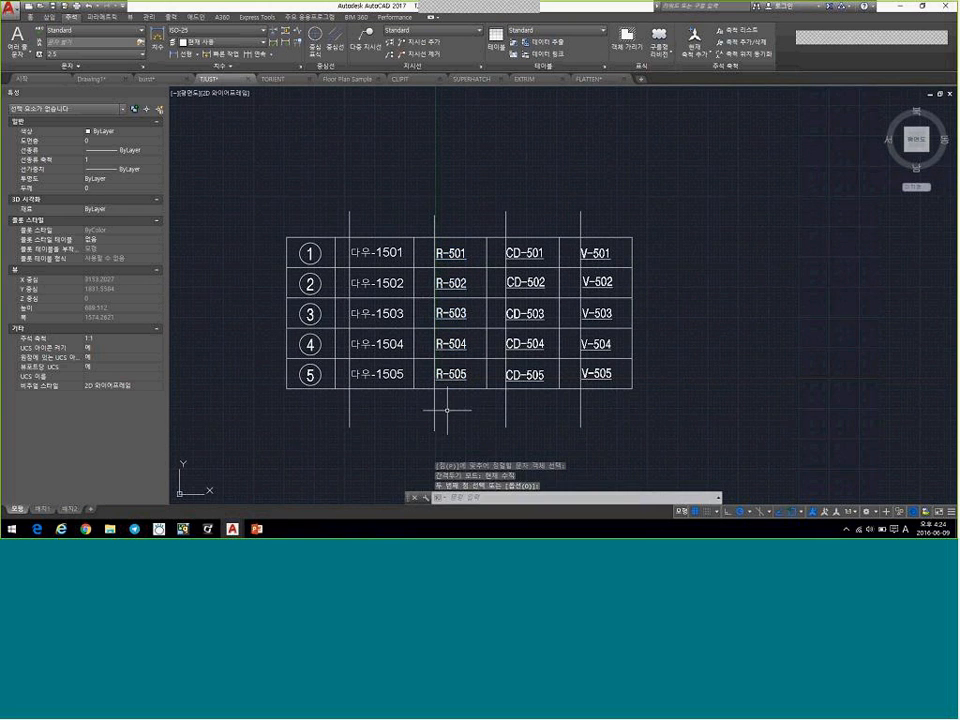
Delete the four vertical guide lines crossing the table's text columns
scroll(450, 365, "up", 2)
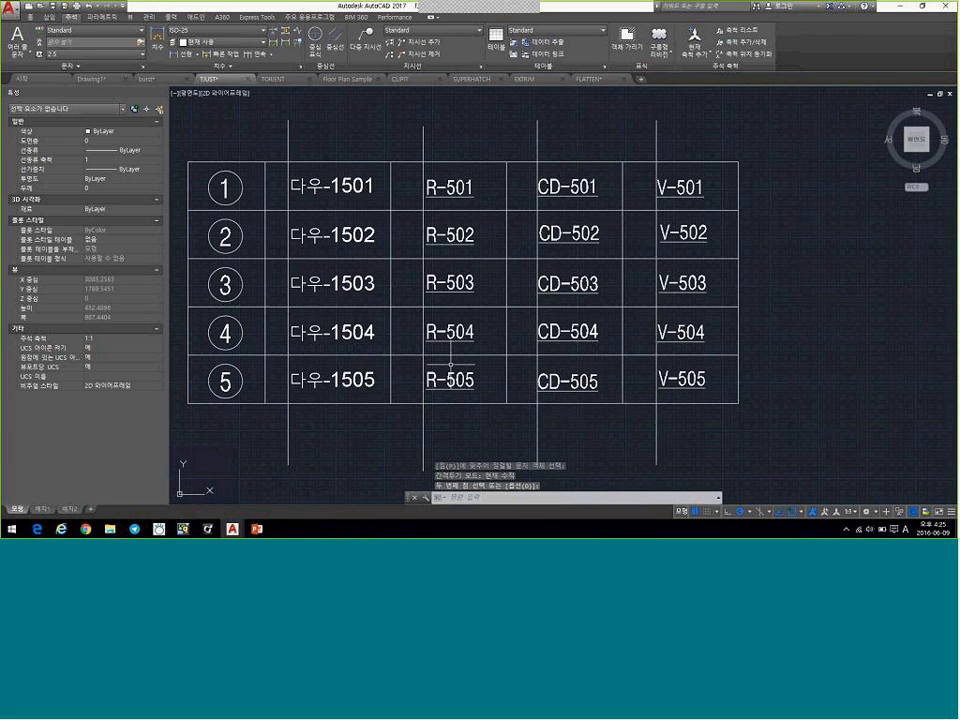
key("Escape")
key("Escape")
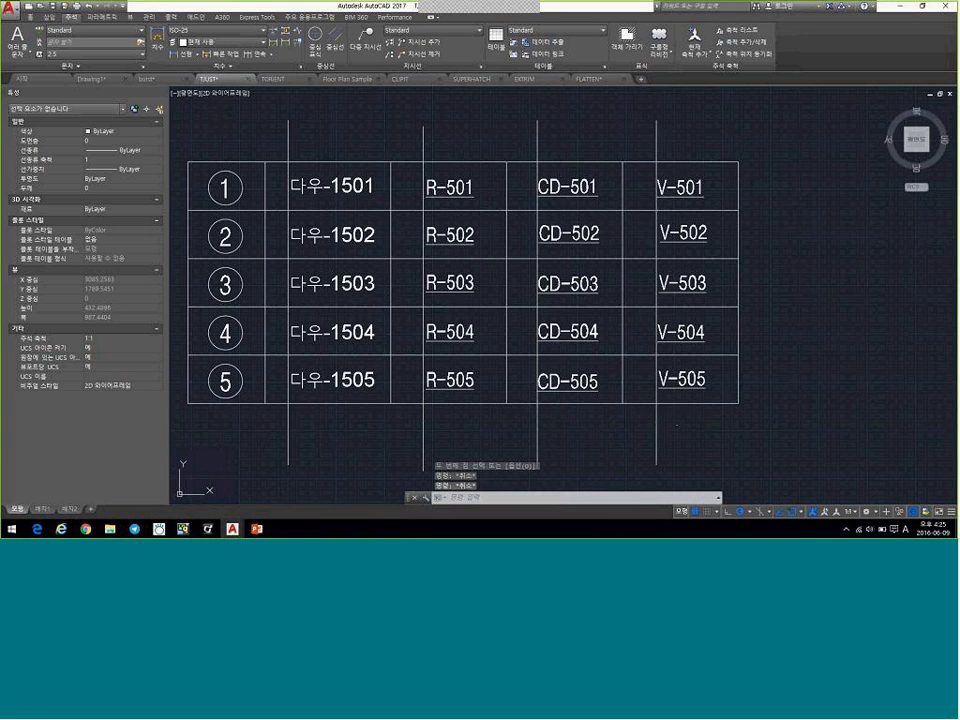
left_click(676, 425)
left_click(280, 420)
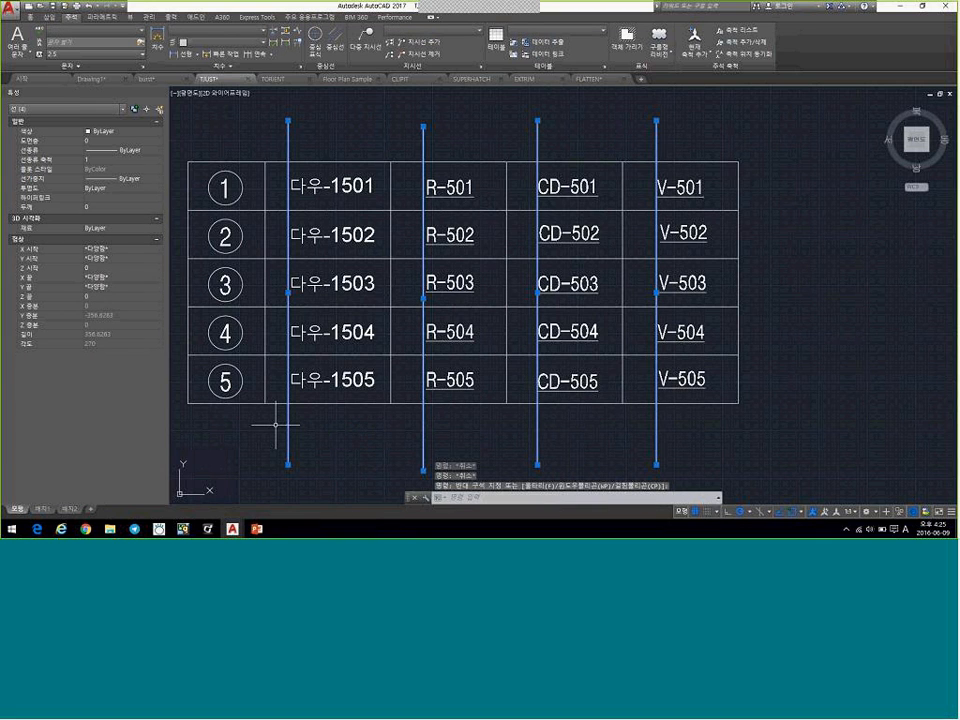
key("Delete")
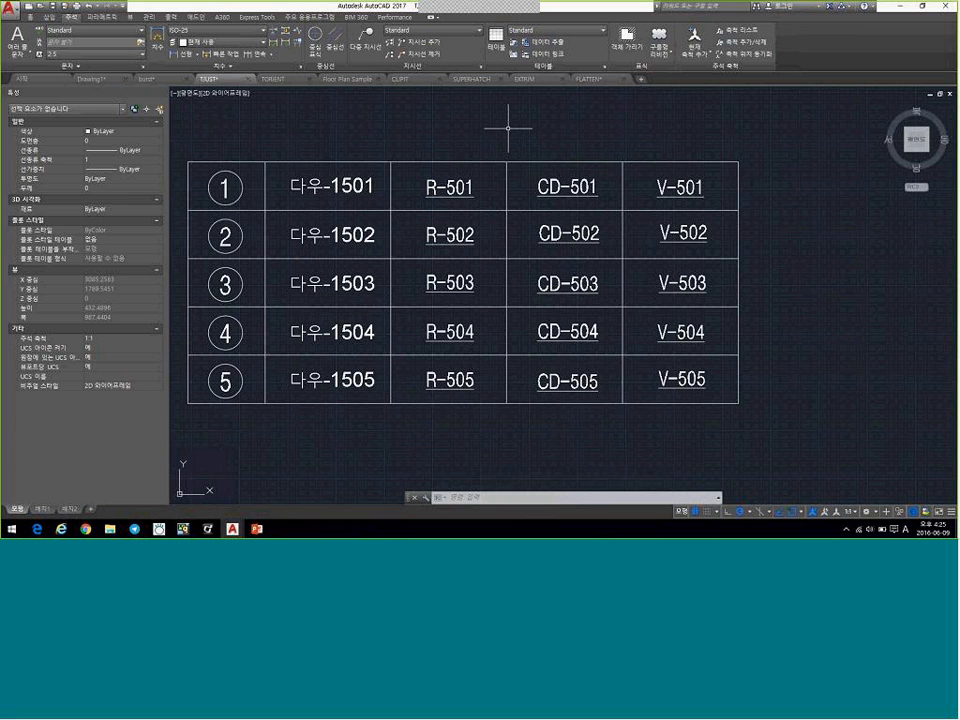
Copy the text alignment X value of the CD-501 text
left_click(558, 186)
left_click(524, 227)
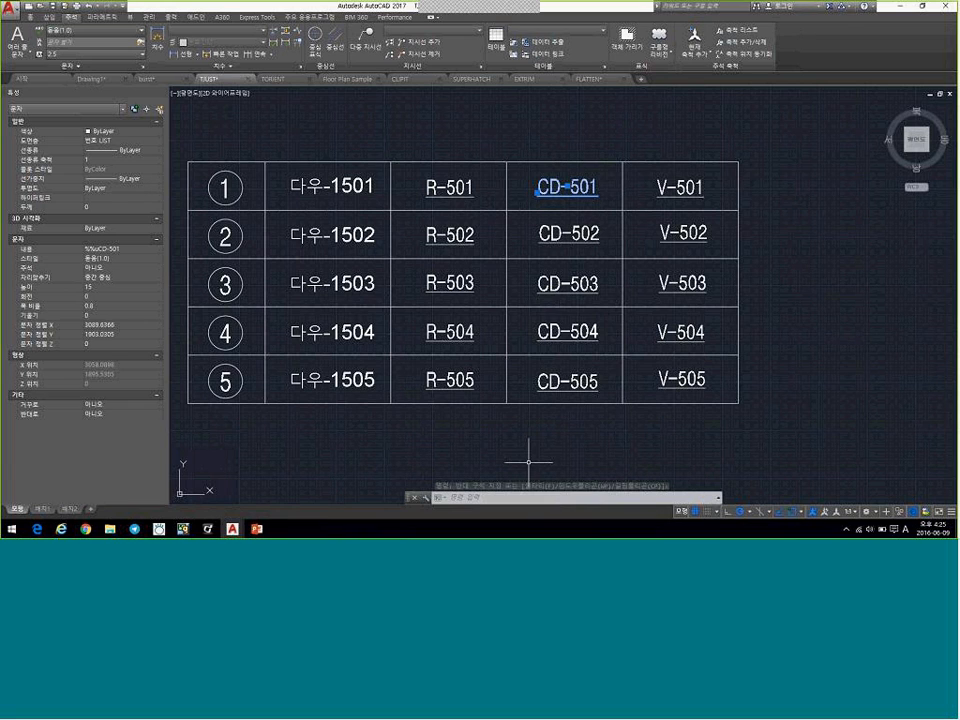
left_click(112, 325)
key("ctrl+c")
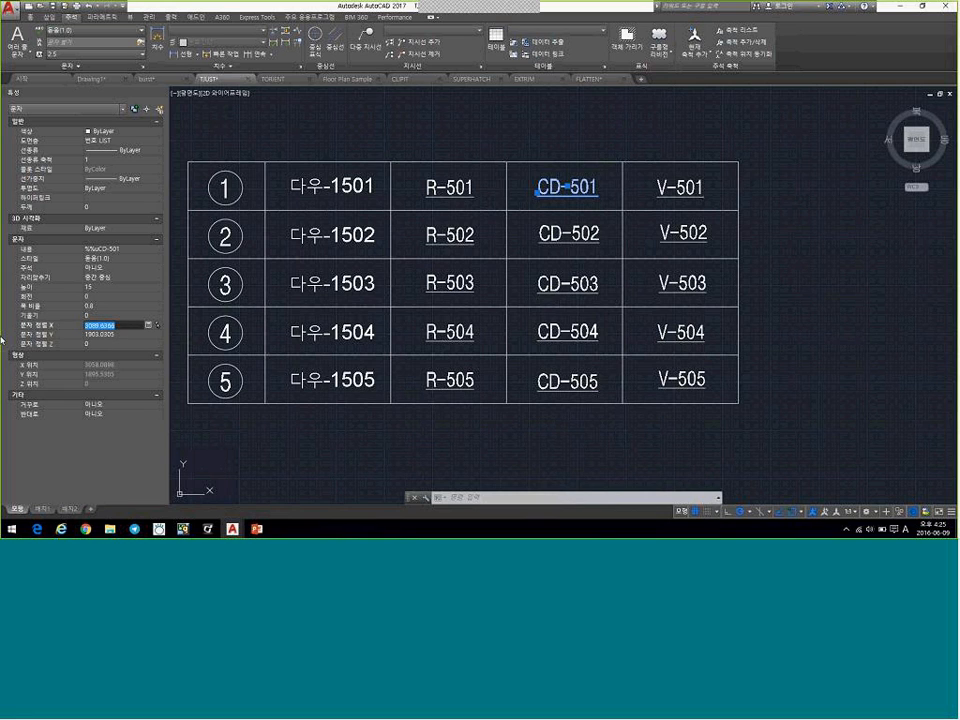
Apply the copied text alignment X value 3089.6366 to all five texts from CD-501 to CD-505
left_click(567, 121)
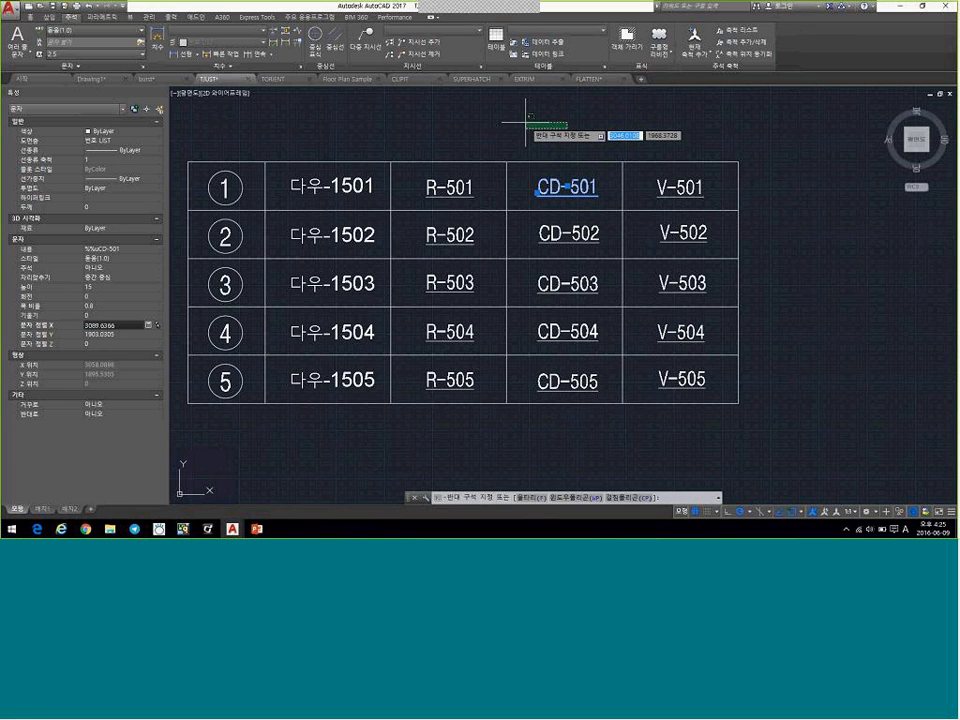
left_click(526, 122)
left_click(528, 137)
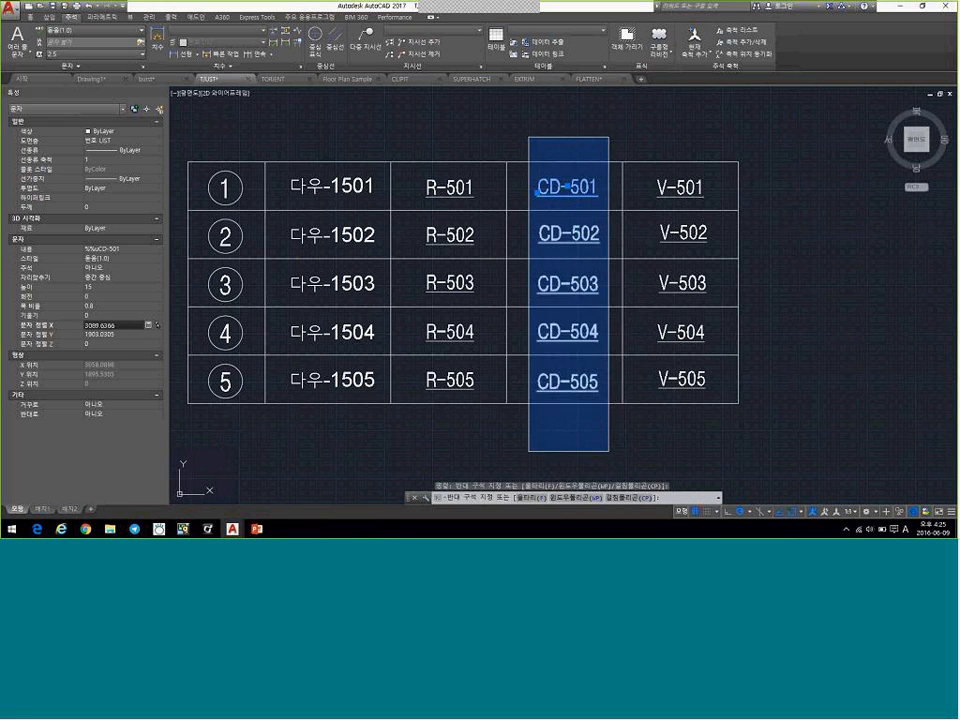
left_click(608, 451)
left_click(110, 334)
left_click(122, 325)
key("ctrl+v")
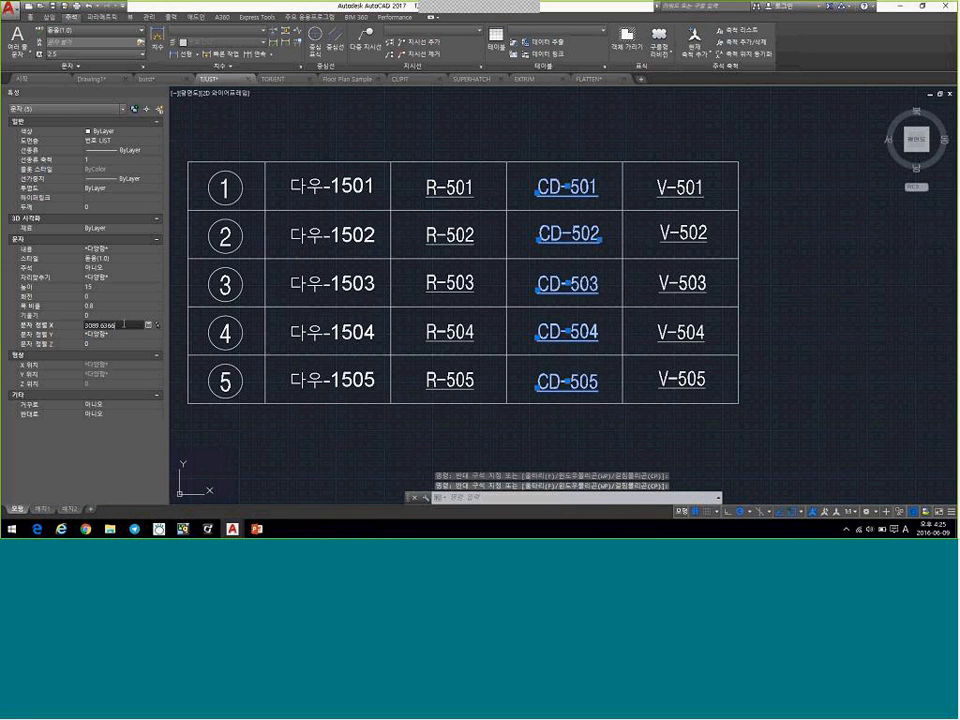
key("Return")
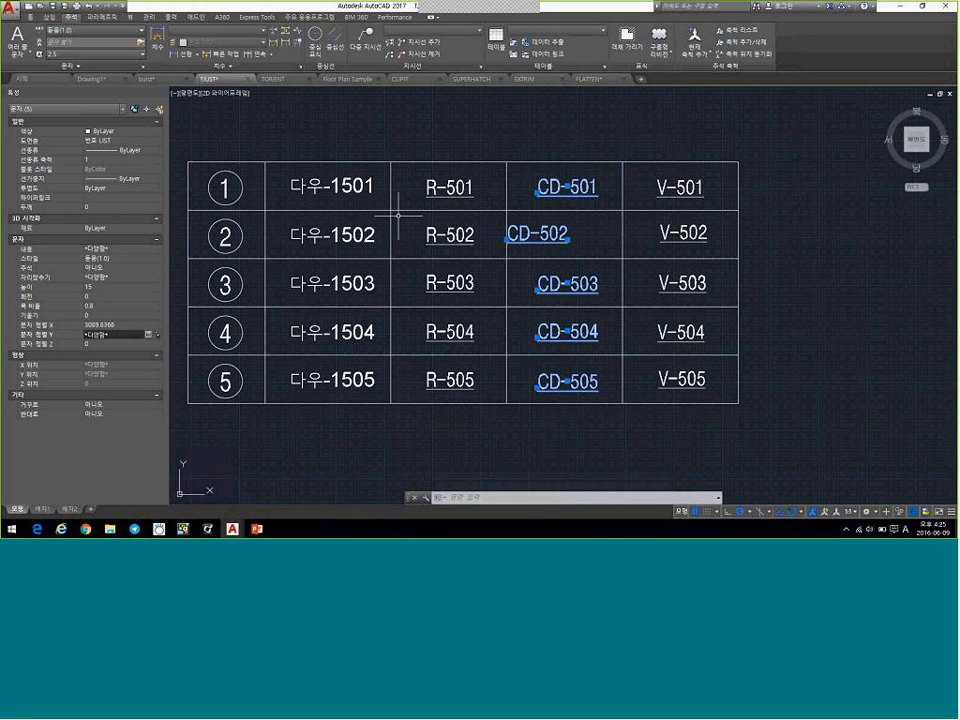
Examine the justification and alignment coordinates of CD-502 and CD-501 individually
scroll(553, 214, "up", 2)
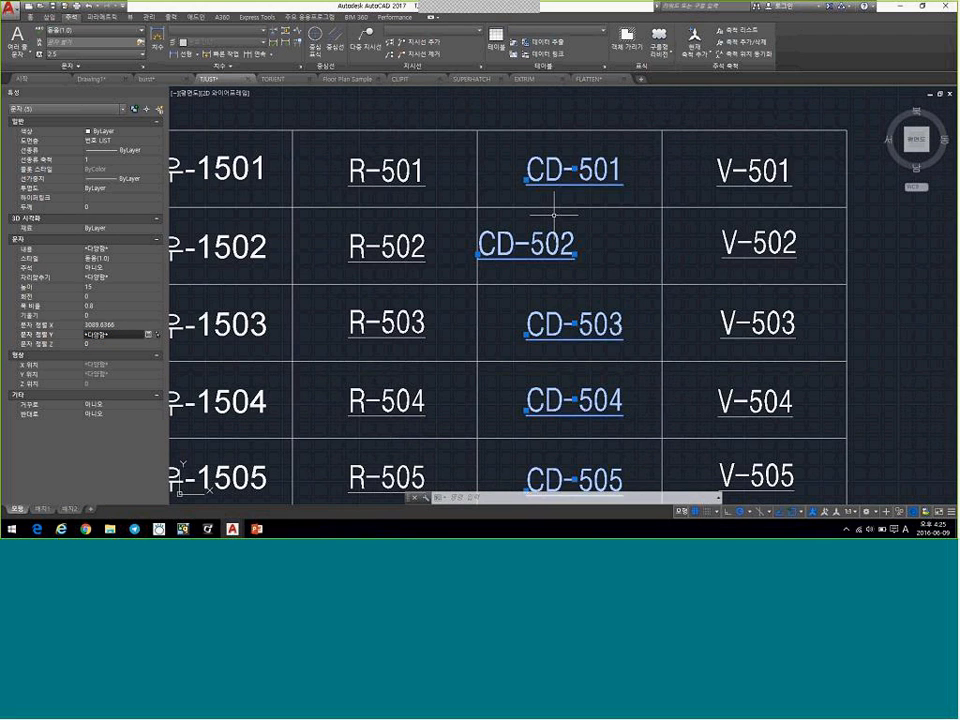
middle_click_drag(583, 220, 568, 212)
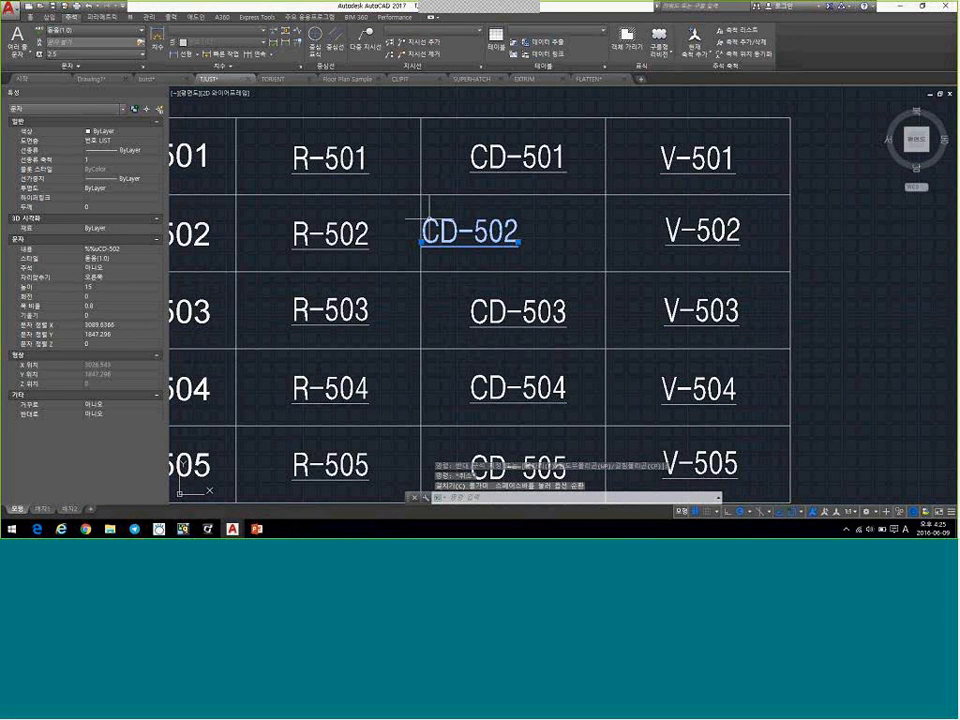
key("Escape")
left_click(552, 132)
left_click(527, 165)
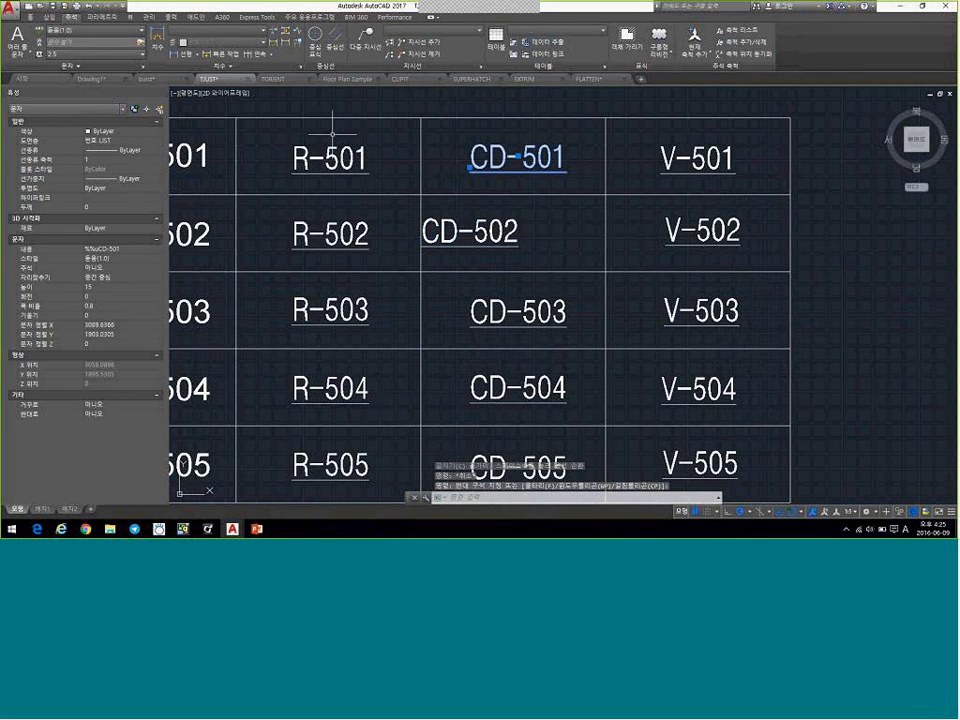
left_click(103, 282)
key("Escape")
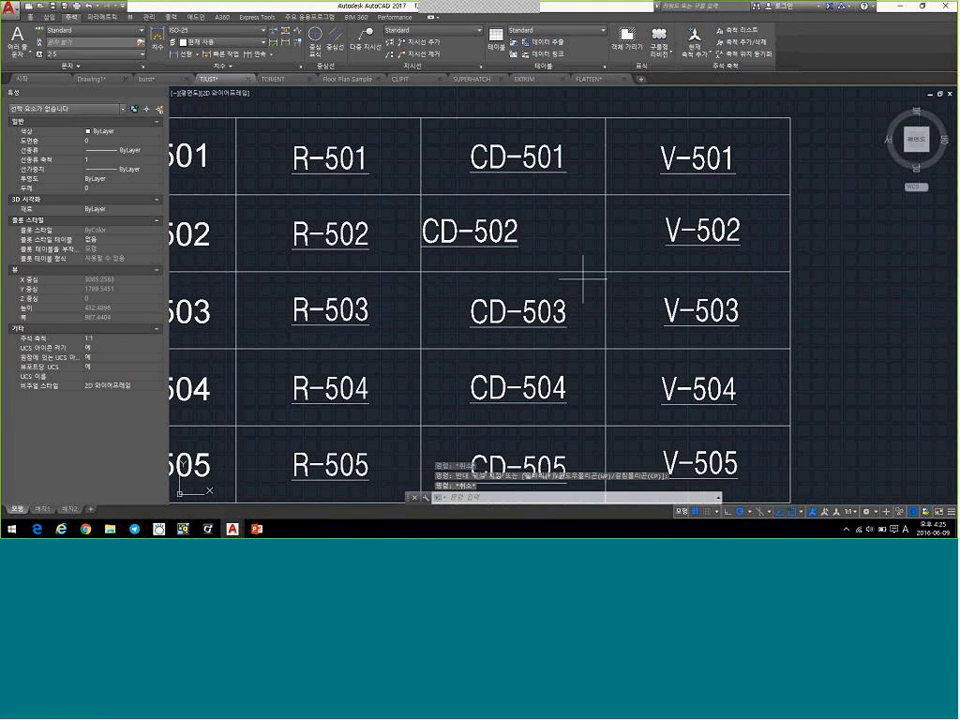
Check the justification and alignment X of the CD-503, CD-504 and CD-505 texts
left_click(548, 310)
left_click(497, 387)
middle_click_drag(474, 415, 471, 373)
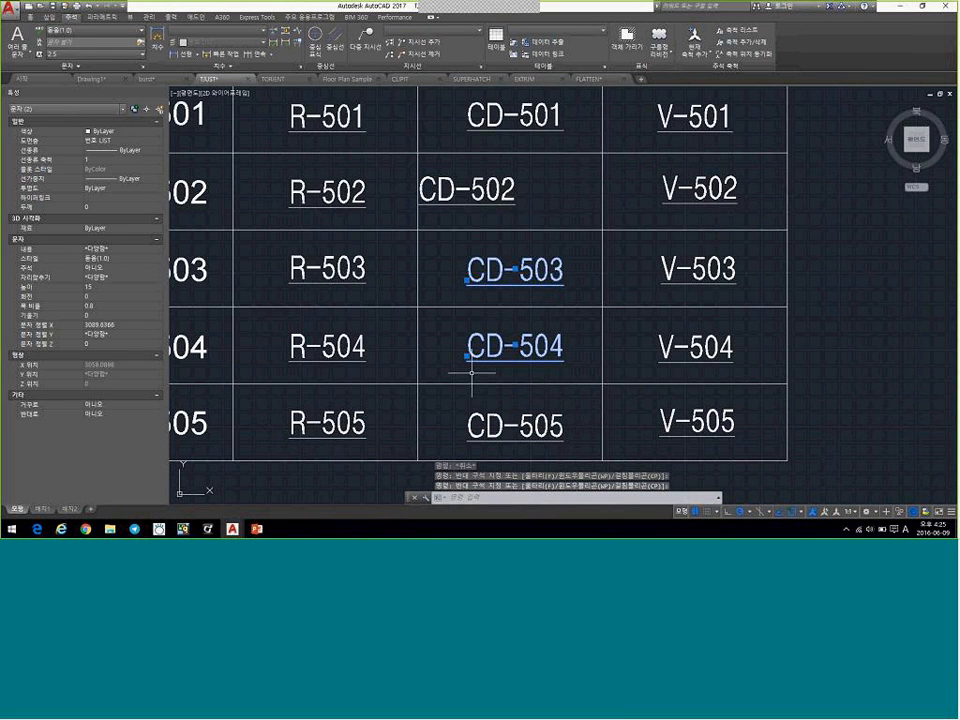
key("Escape")
left_click(472, 373)
left_click(456, 352)
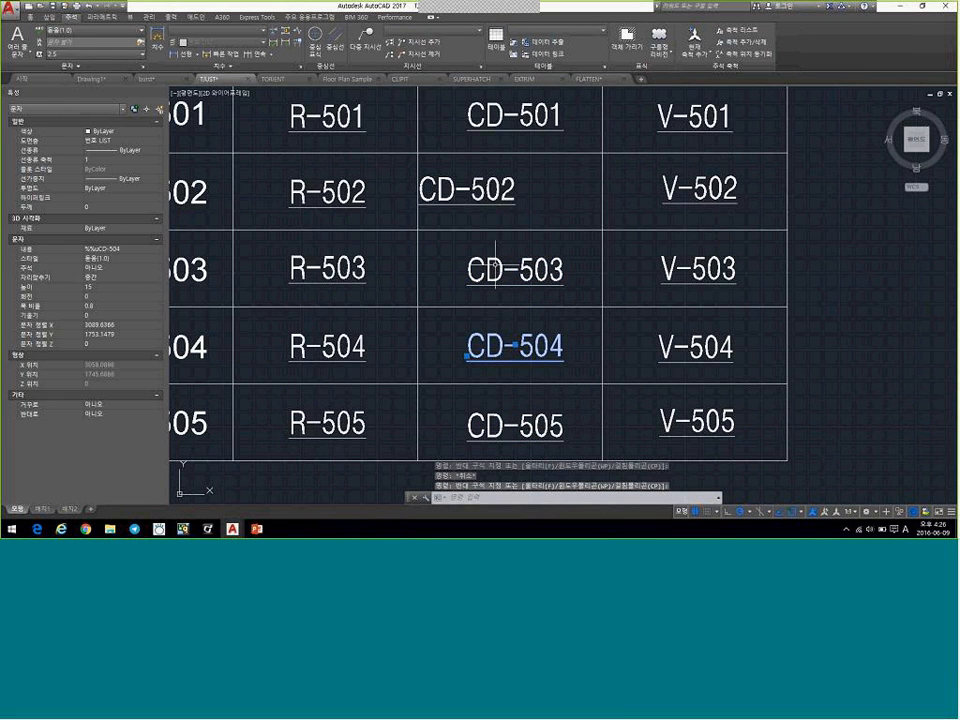
left_click(551, 252)
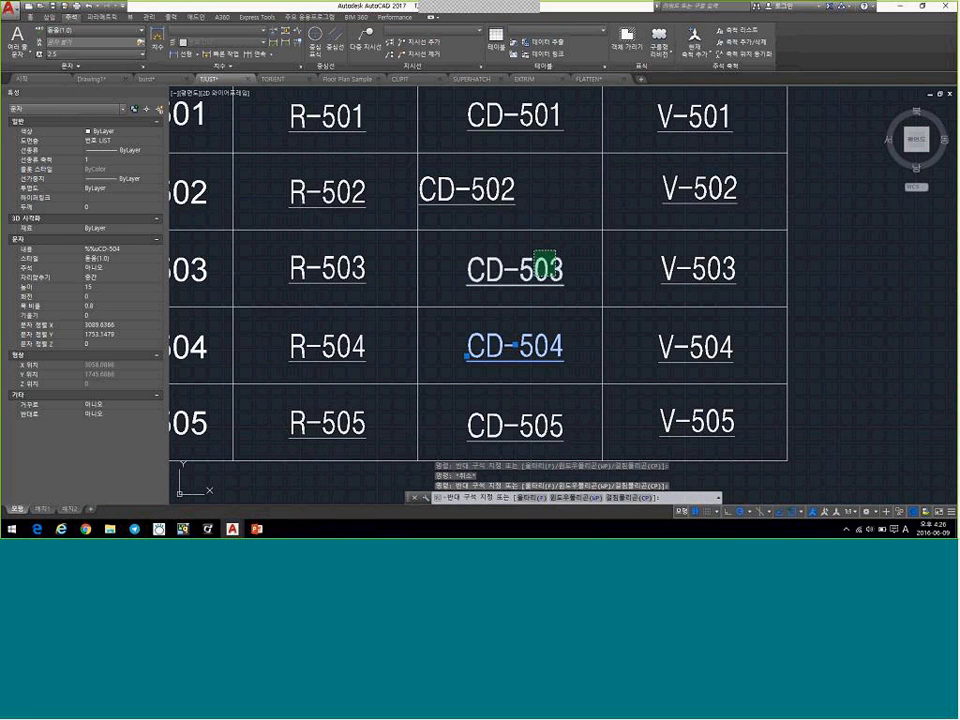
left_click(535, 280)
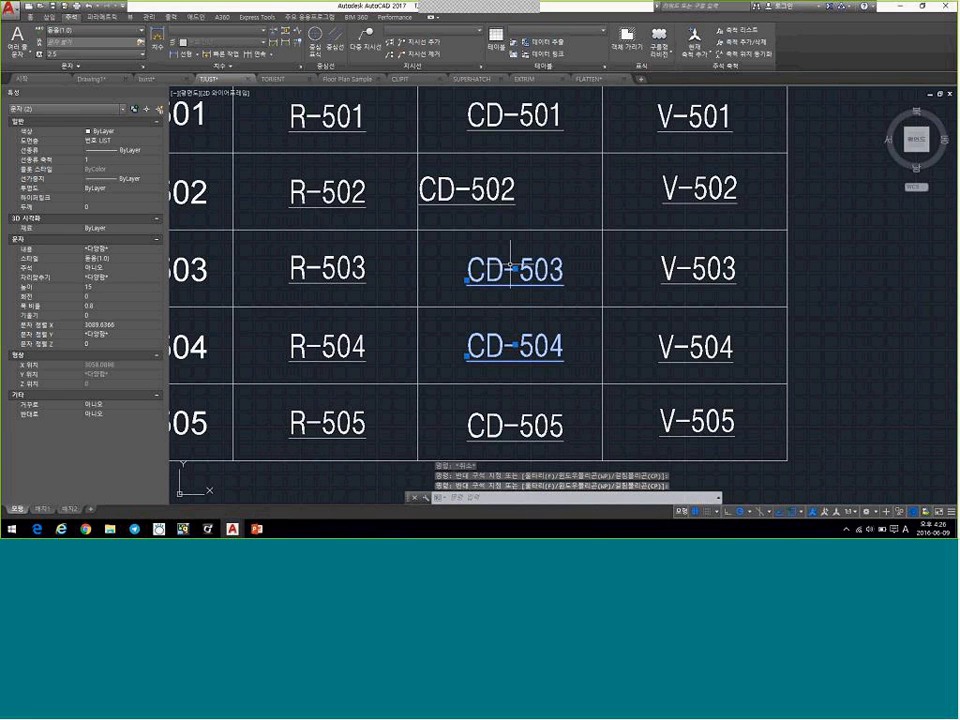
scroll(551, 241, "down", 2)
key("Escape")
middle_click_drag(554, 343, 552, 359)
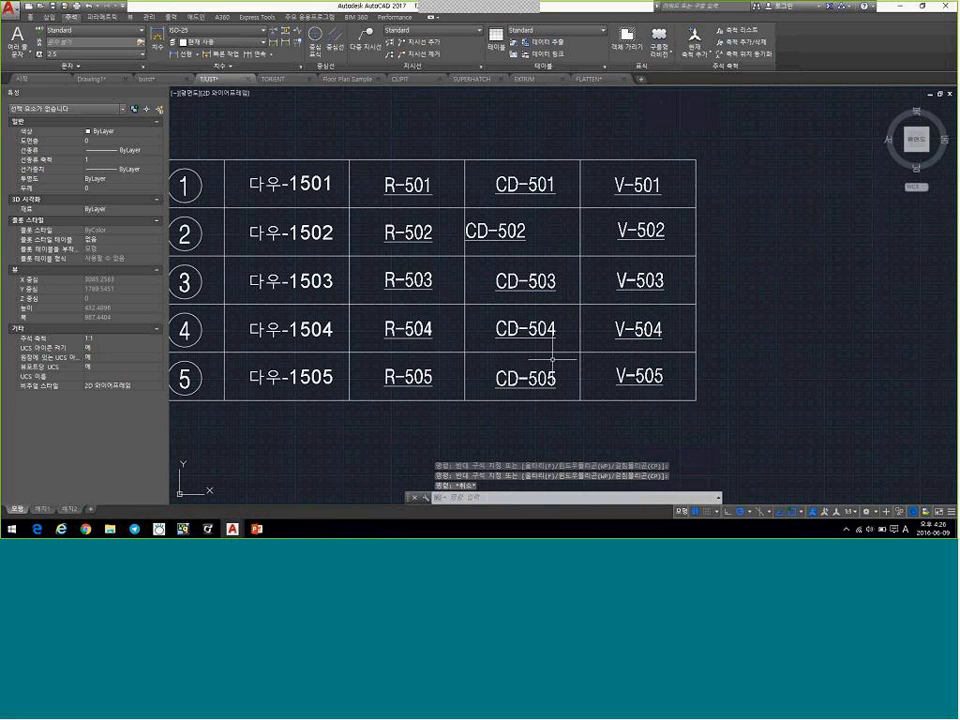
left_click(552, 359)
left_click(548, 372)
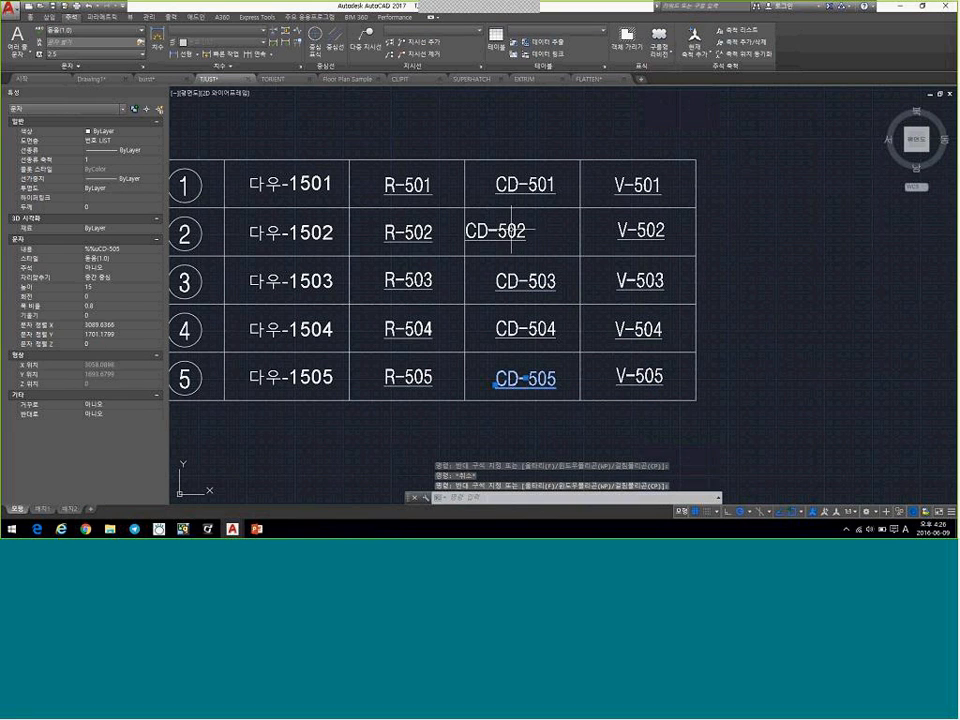
key("Escape")
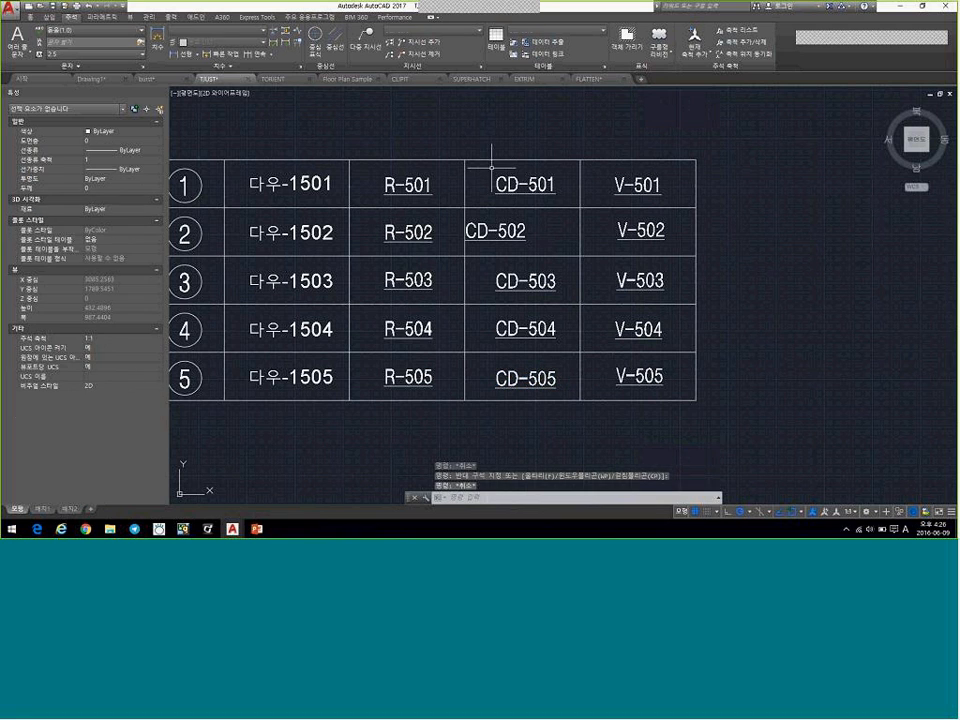
Compare the alignment grip of CD-502 with those of CD-501 and CD-503
left_click(533, 224)
left_click(519, 233)
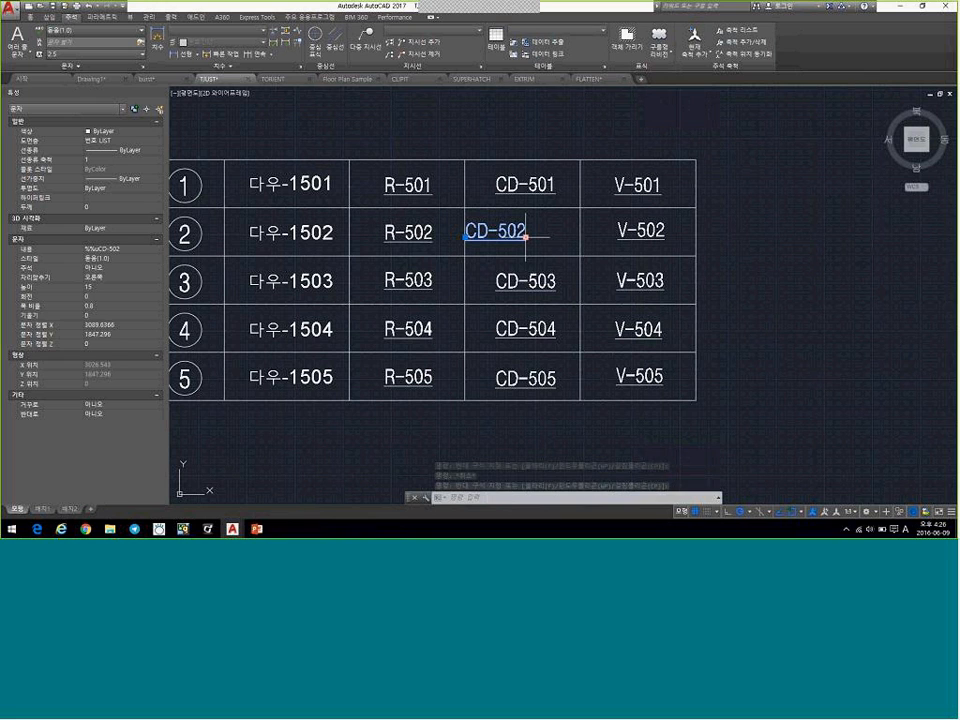
left_click(524, 184)
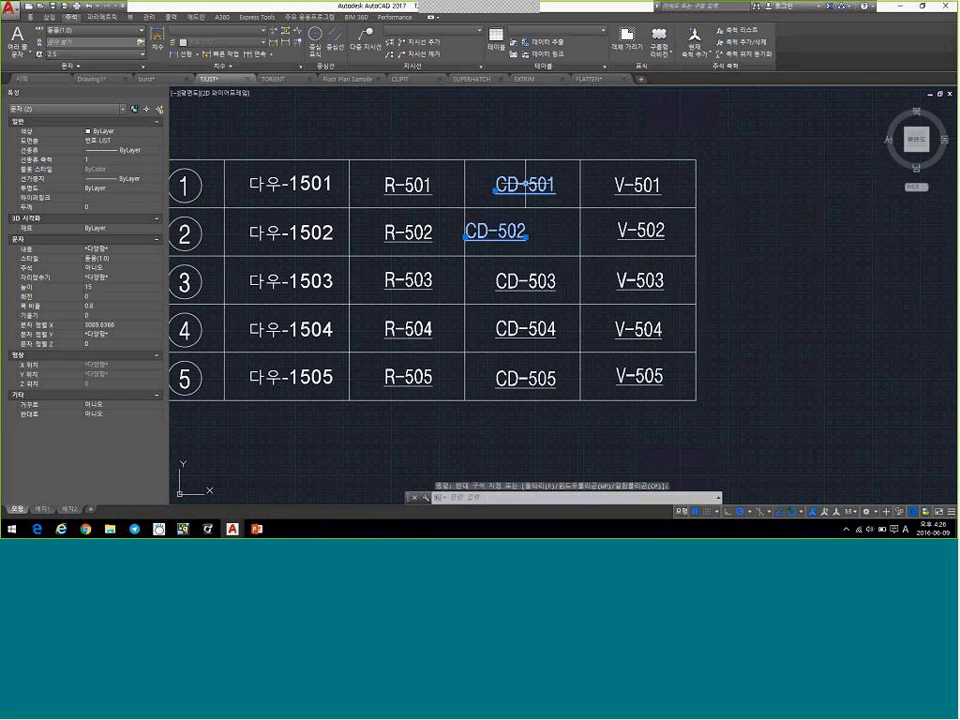
left_click(532, 279)
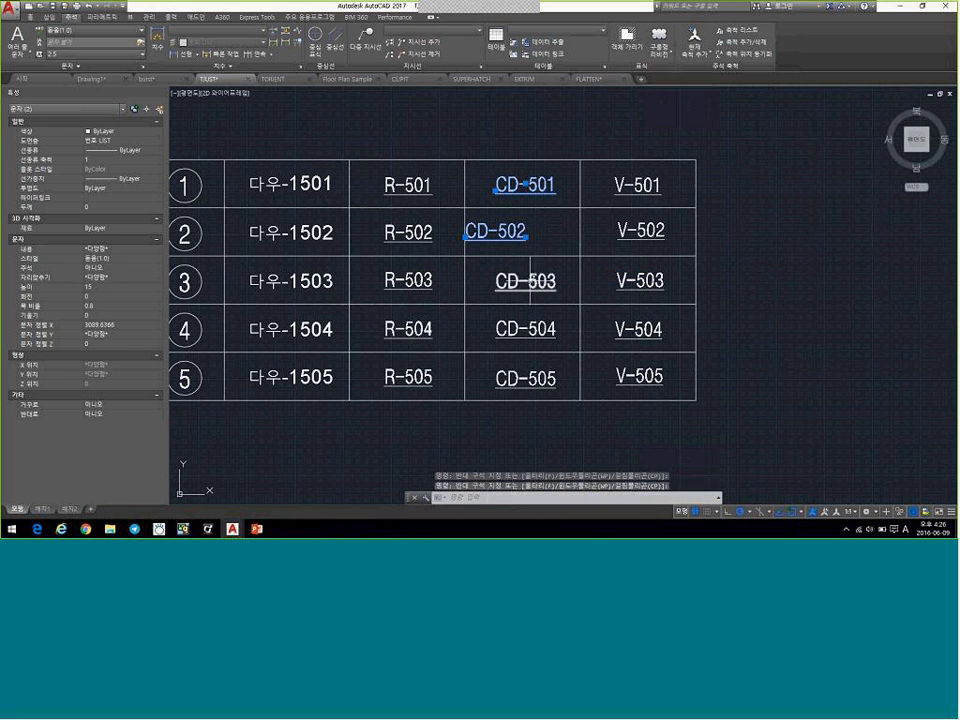
left_click(526, 280)
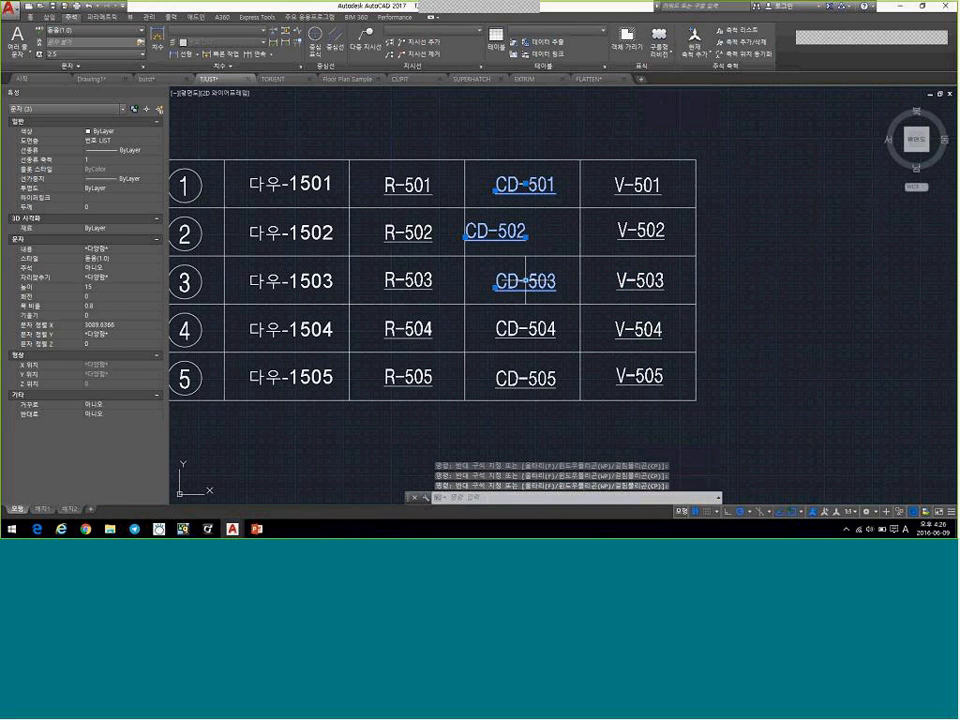
key("Escape")
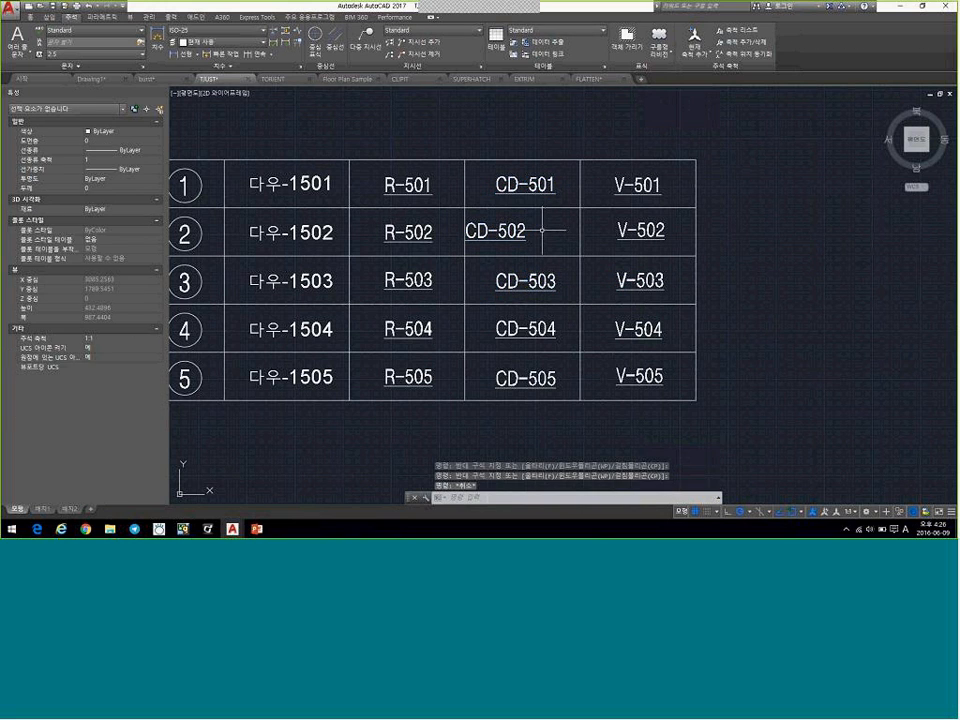
left_click(542, 230)
left_click(518, 234)
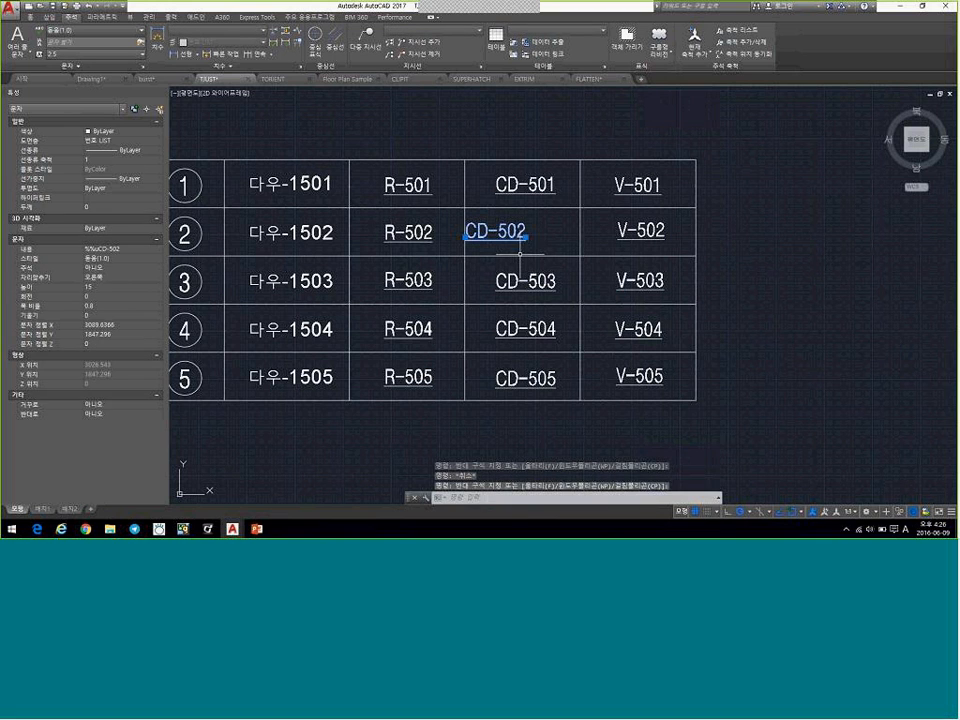
type("m")
key("space")
left_click(521, 252)
key("Escape")
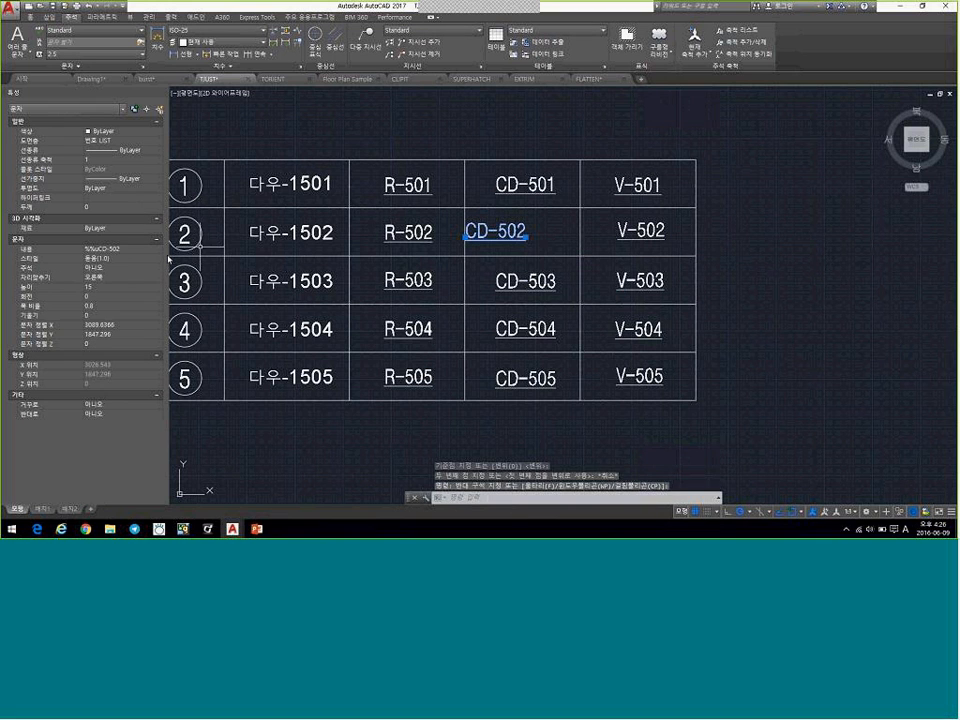
Try the 중간 (Middle) justification on the CD-502 text and undo the change
left_click(99, 277)
left_click(110, 278)
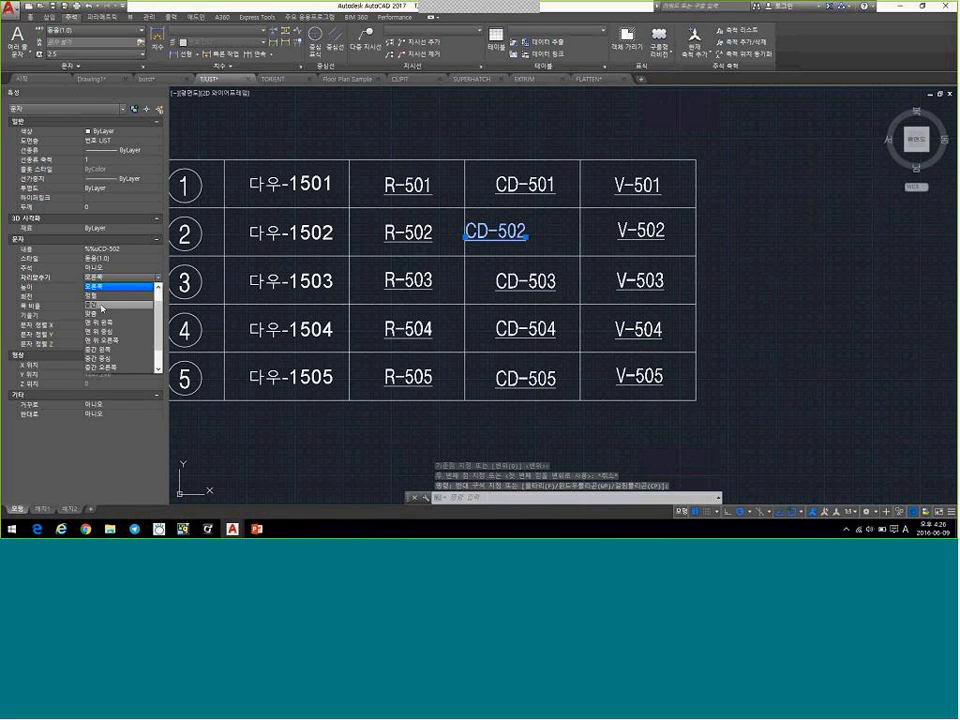
left_click(100, 306)
key("Escape")
key("Escape")
key("ctrl+z")
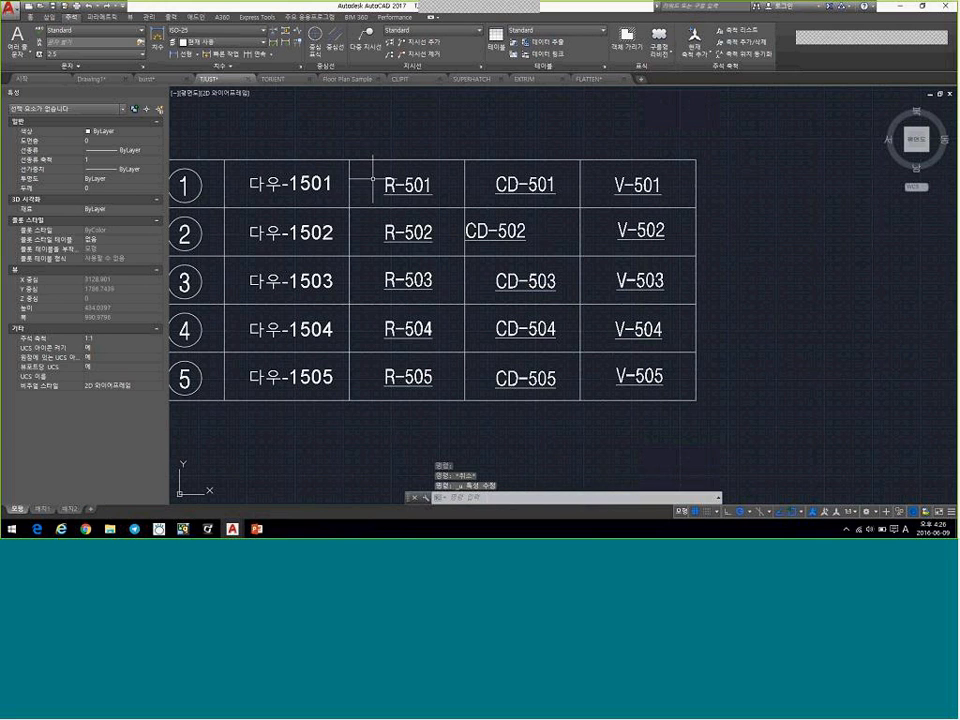
Examine the alignment grips of the R-501 to R-505 texts
left_click(369, 129)
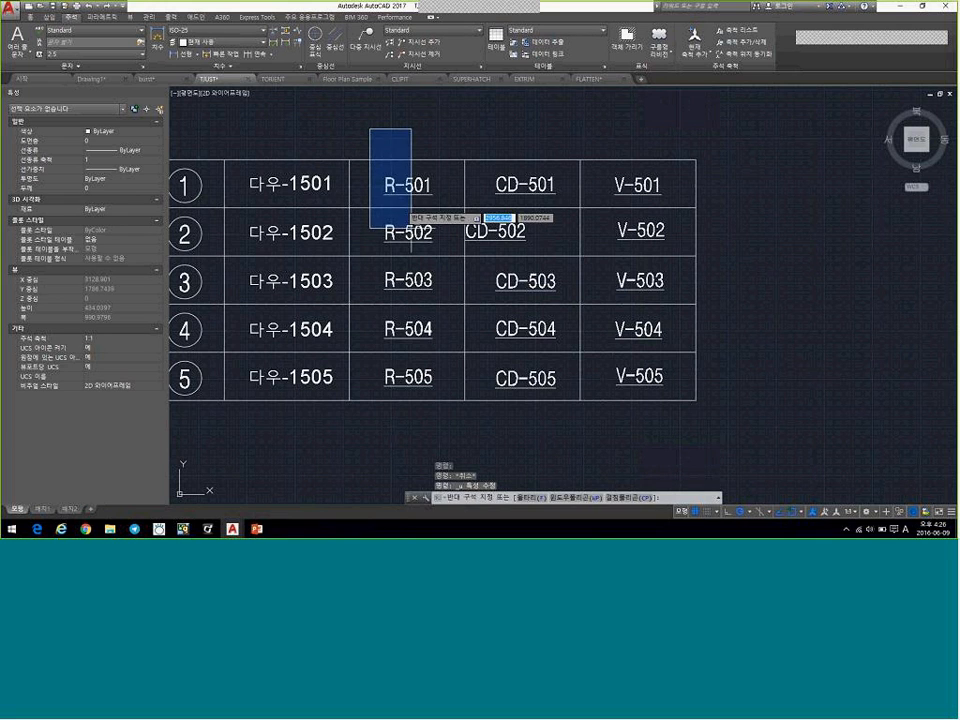
left_click(443, 405)
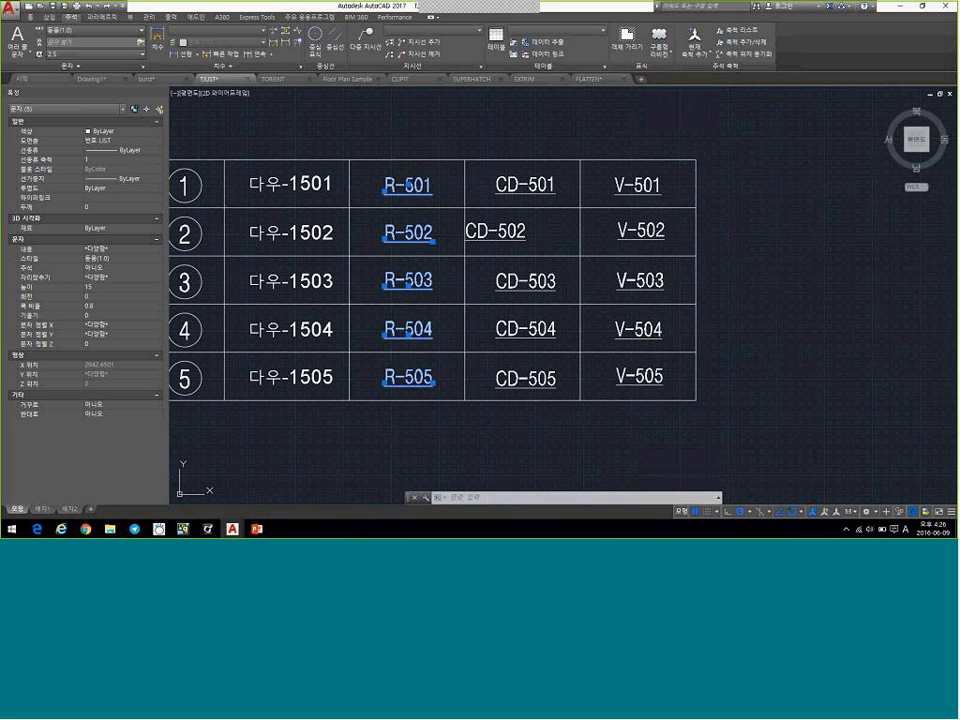
scroll(408, 280, "up", 2)
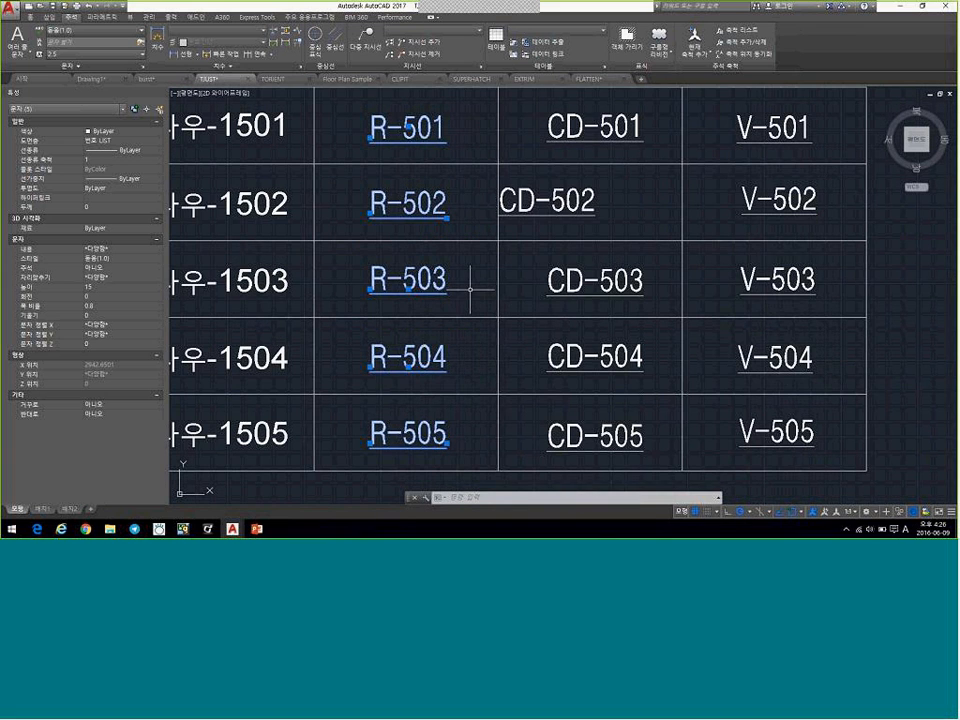
key("Escape")
Change the justification of the R-501 to R-505 texts to Center with TJUST
type("l")
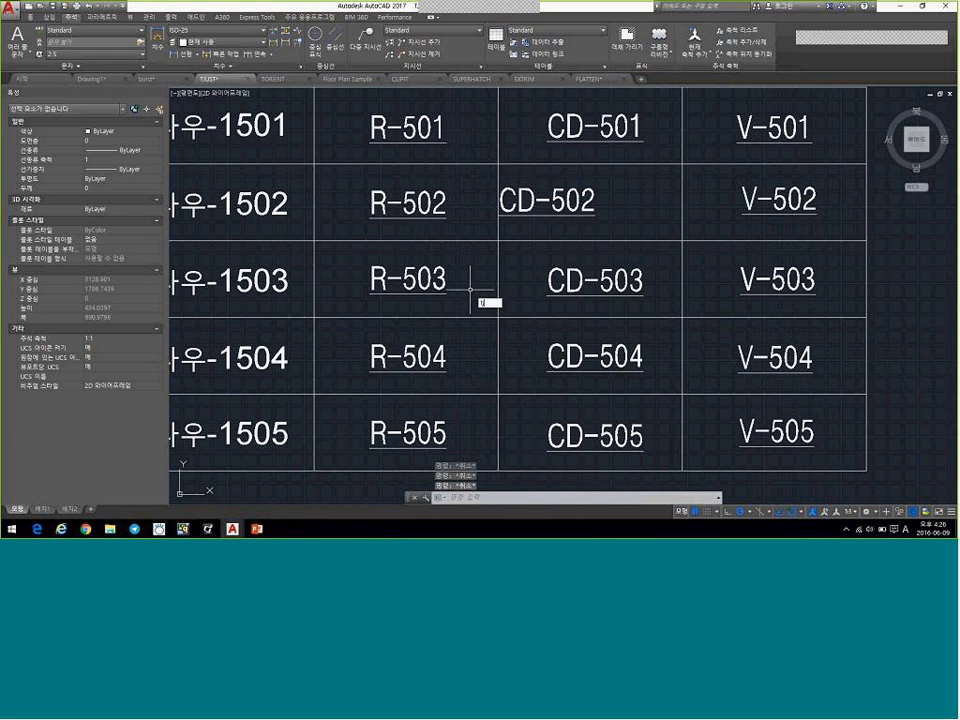
type("just")
key("Return")
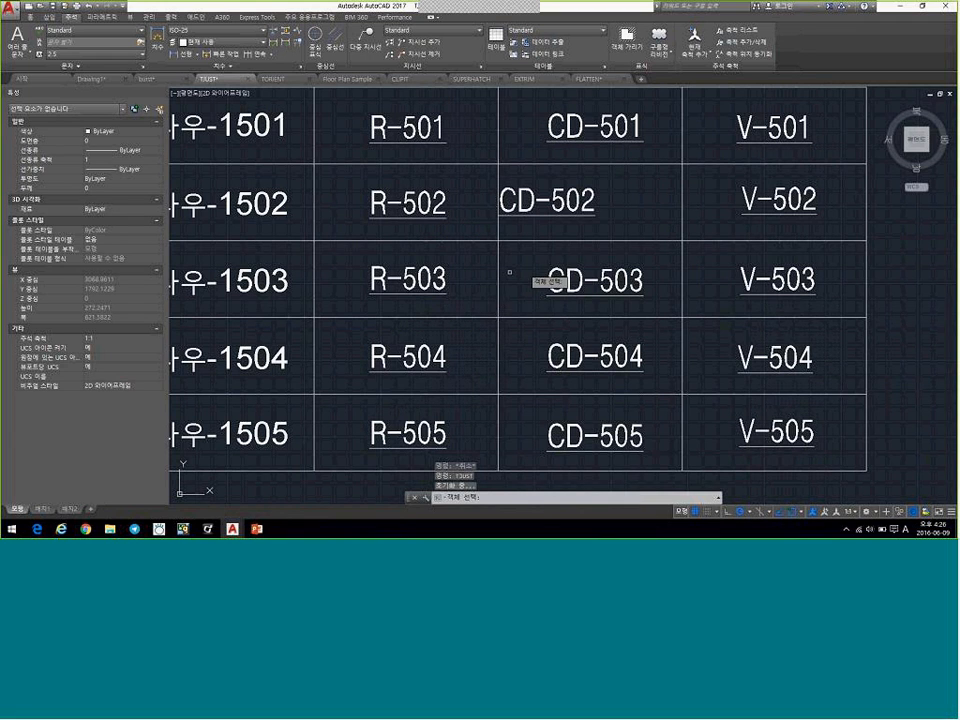
scroll(447, 214, "down", 2)
left_click(393, 122)
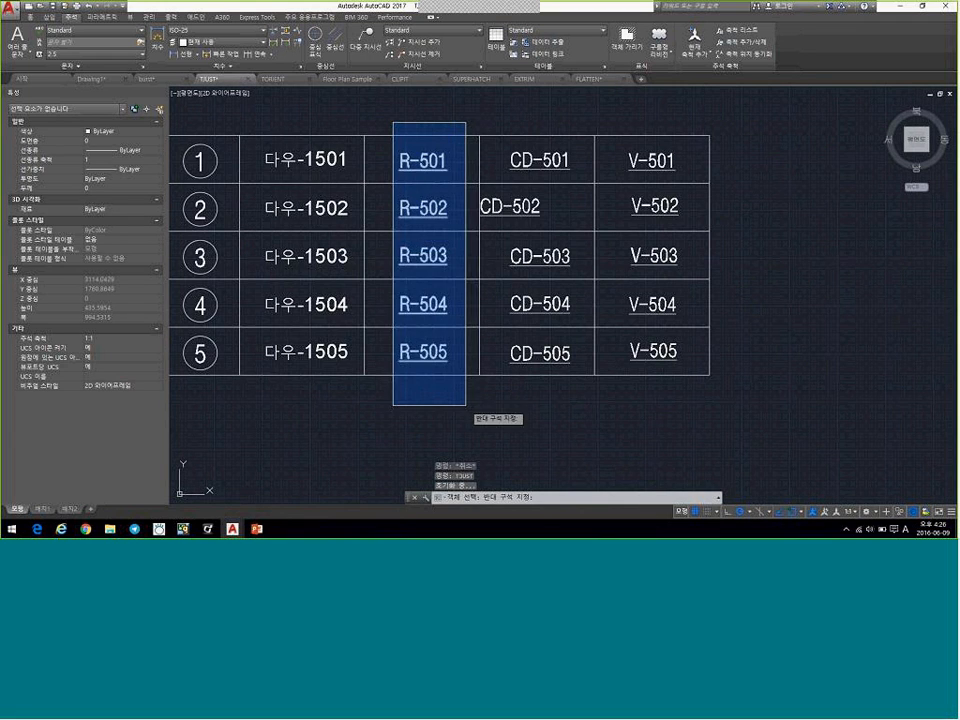
left_click(465, 378)
scroll(466, 196, "up", 2)
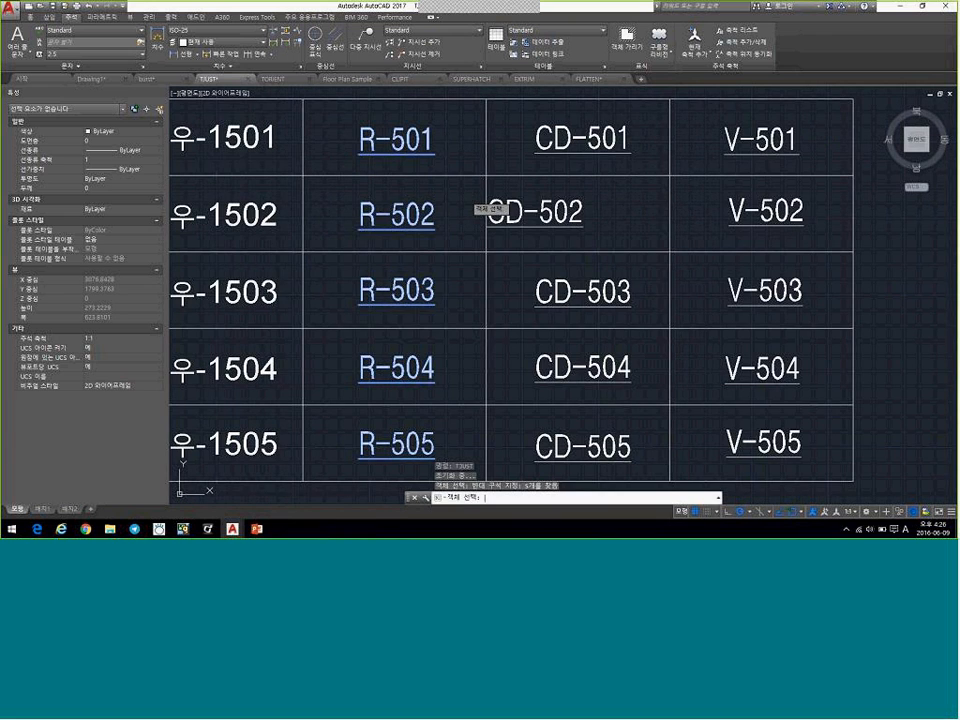
key("Return")
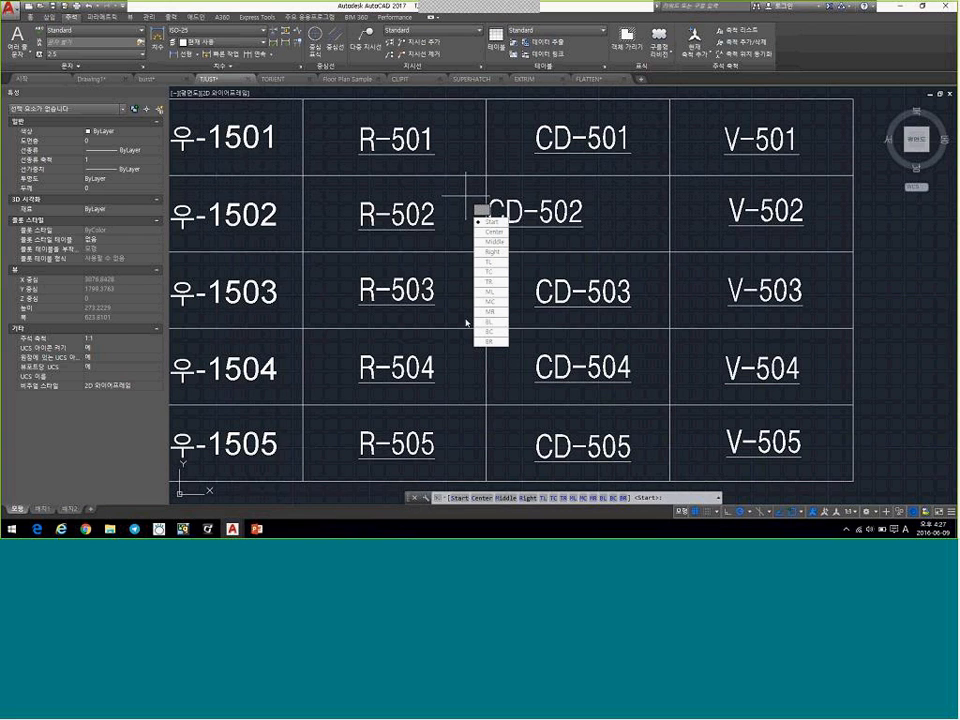
type("c")
key("Return")
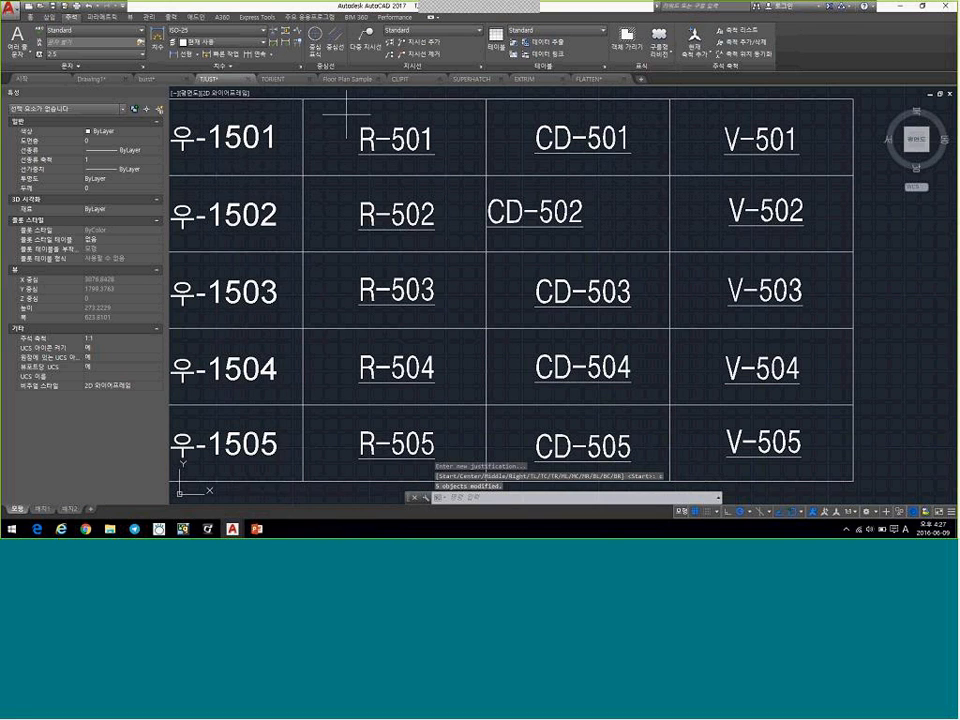
Check the text alignment X value shared by the R-501 to R-505 texts
left_click(347, 115)
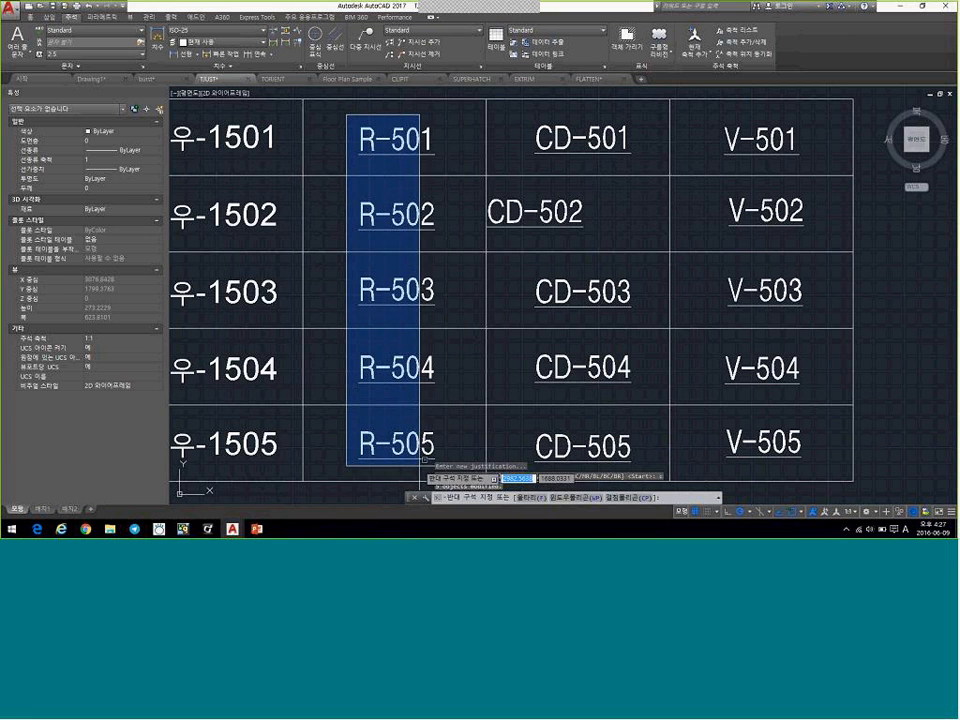
middle_click_drag(428, 459, 408, 462)
left_click(410, 458)
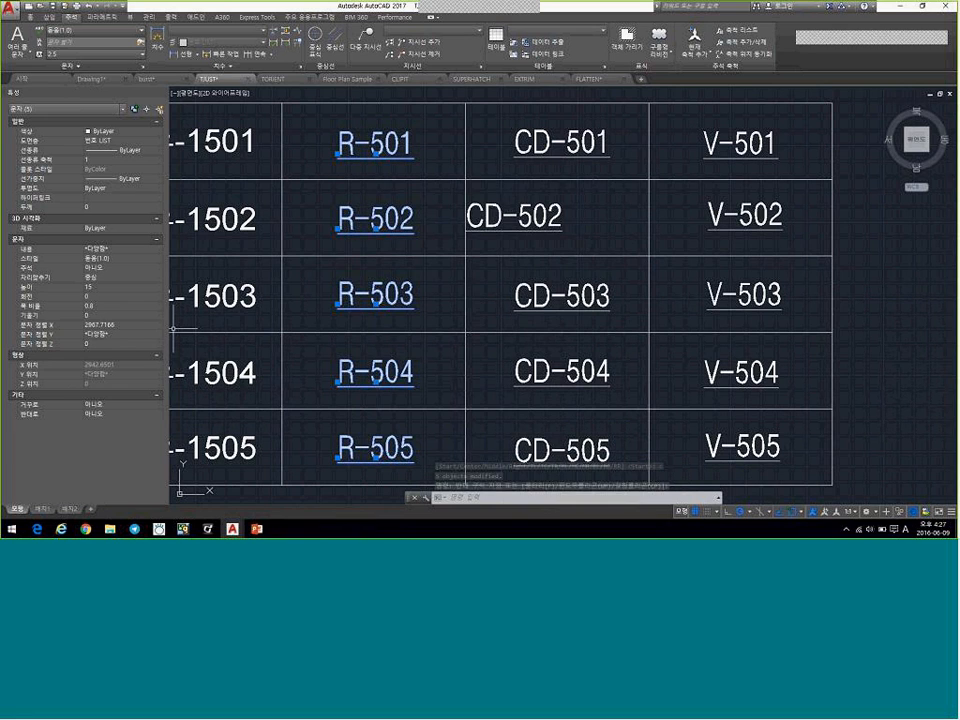
left_click(112, 325)
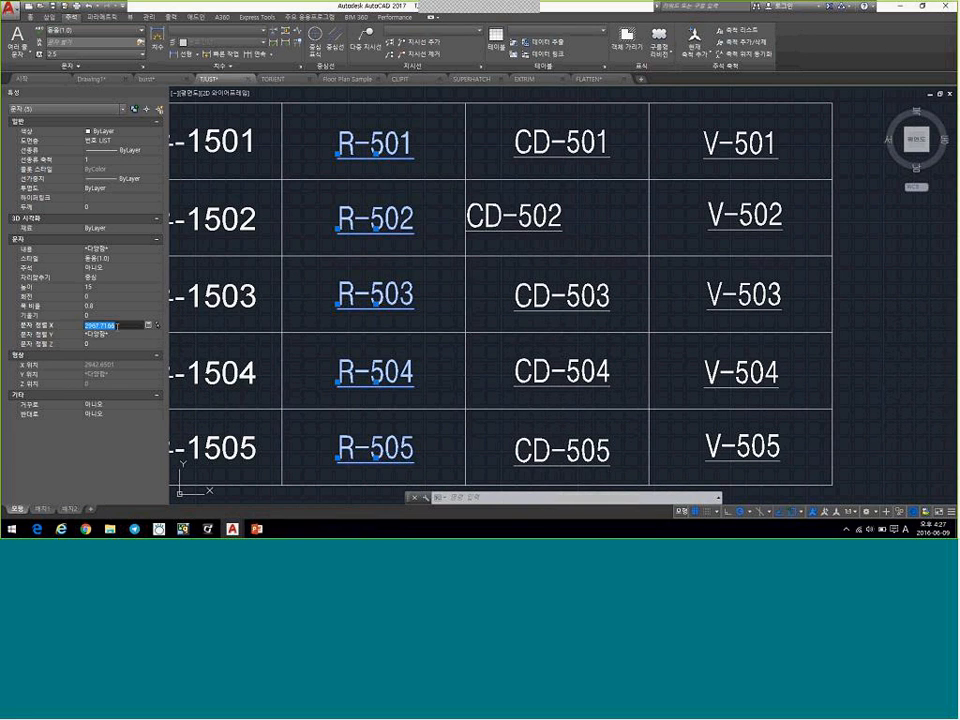
key("Escape")
middle_click_drag(334, 210, 371, 211)
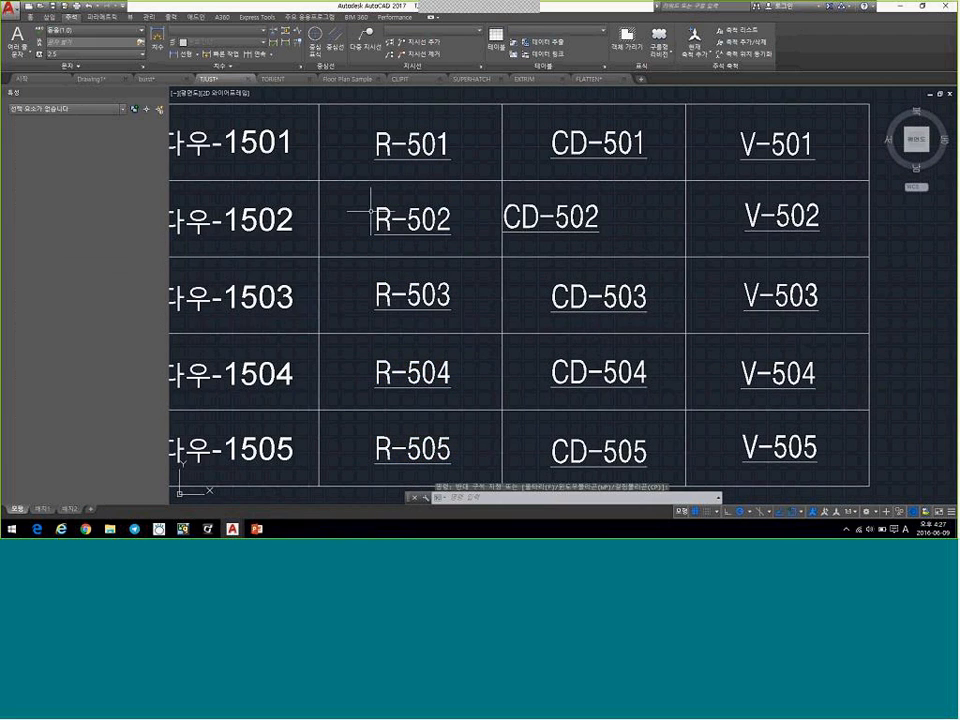
key("Escape")
key("Escape")
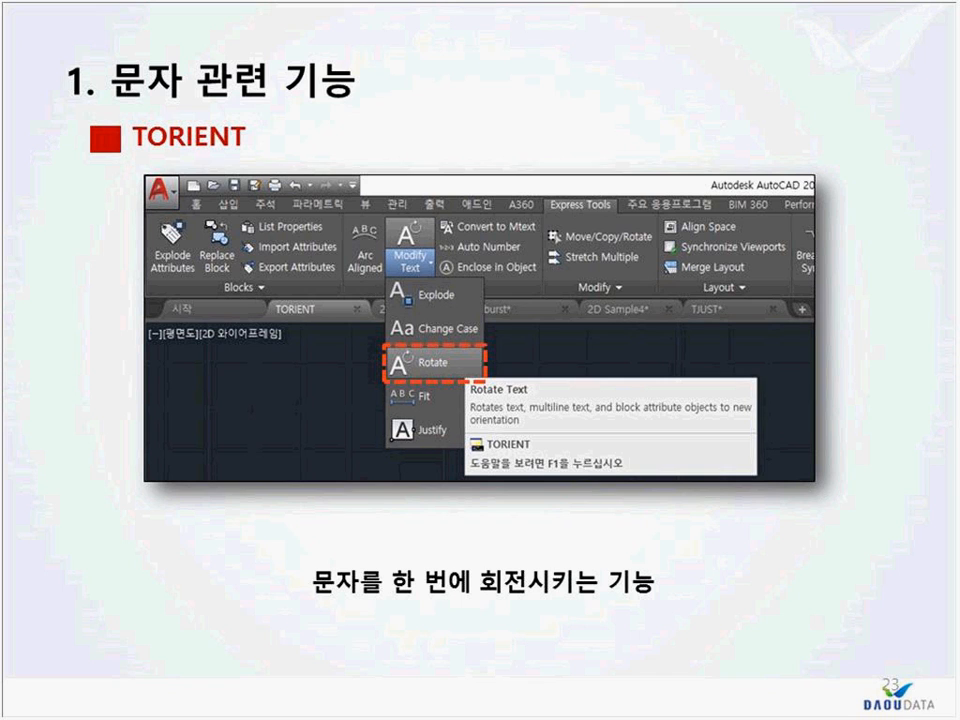
key("Right")
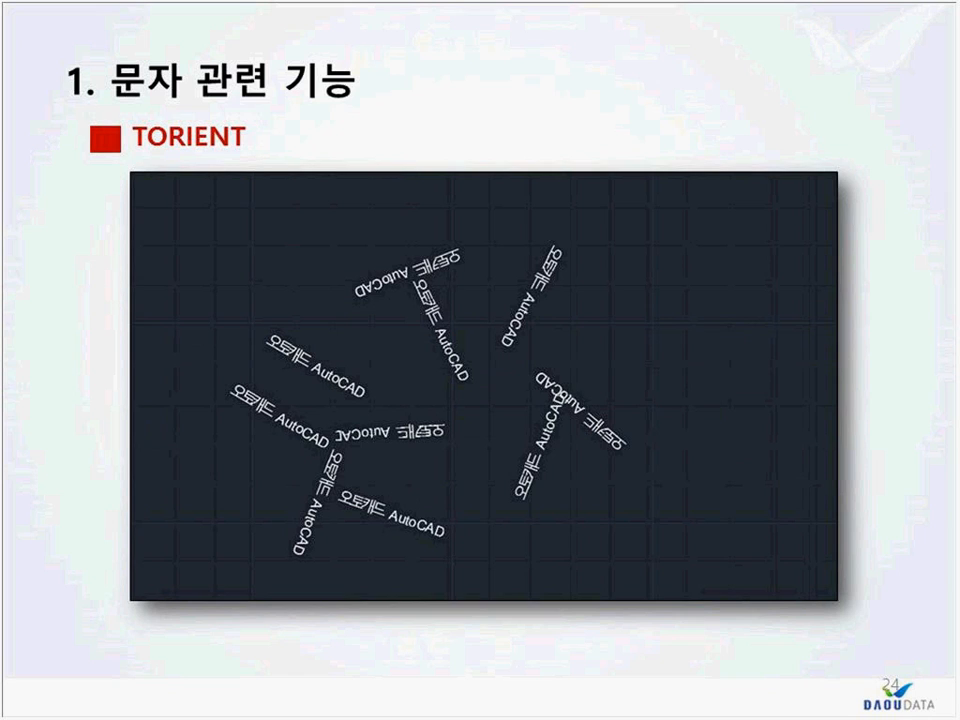
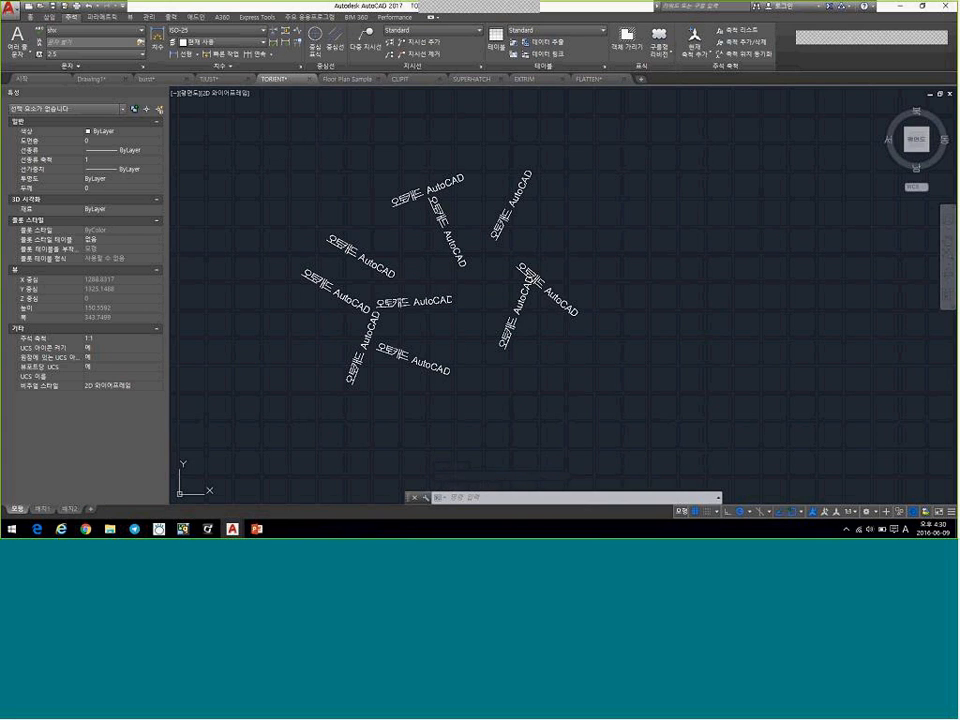
Rotate all the scattered 오토캐드 AutoCAD texts to horizontal with TORIENT, defining the new absolute rotation by two points
type("troient")
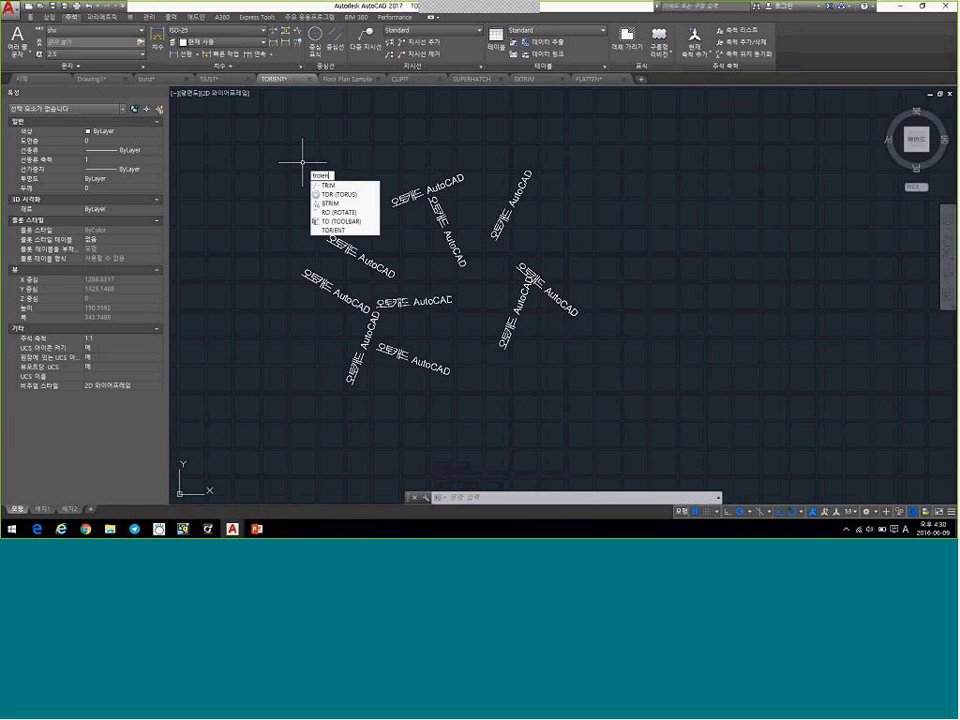
key("Return")
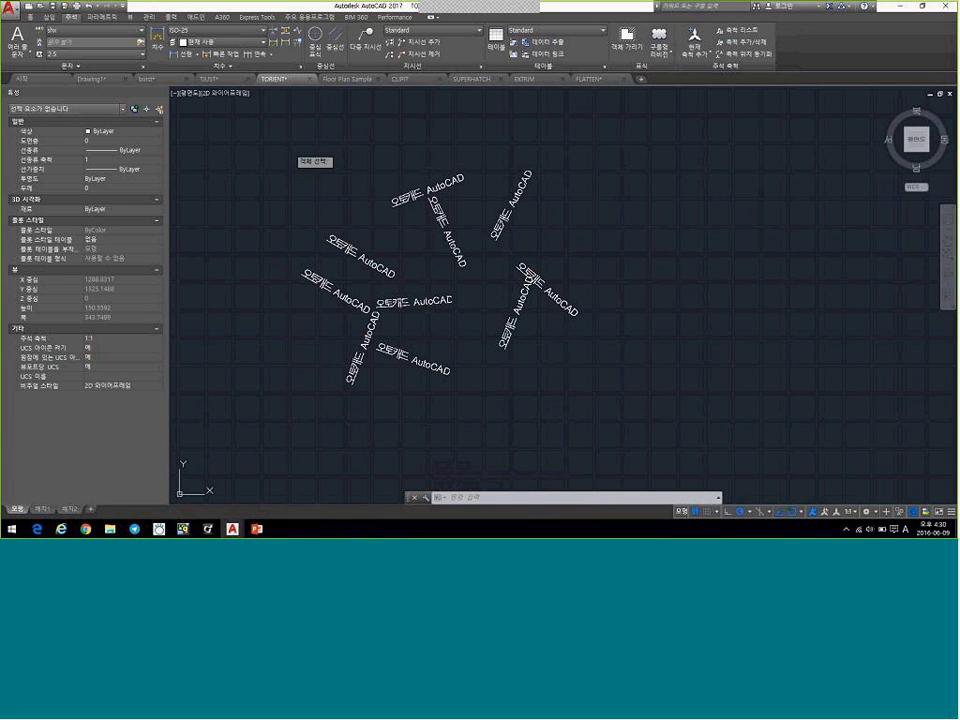
left_click(272, 139)
left_click(638, 414)
key("Return")
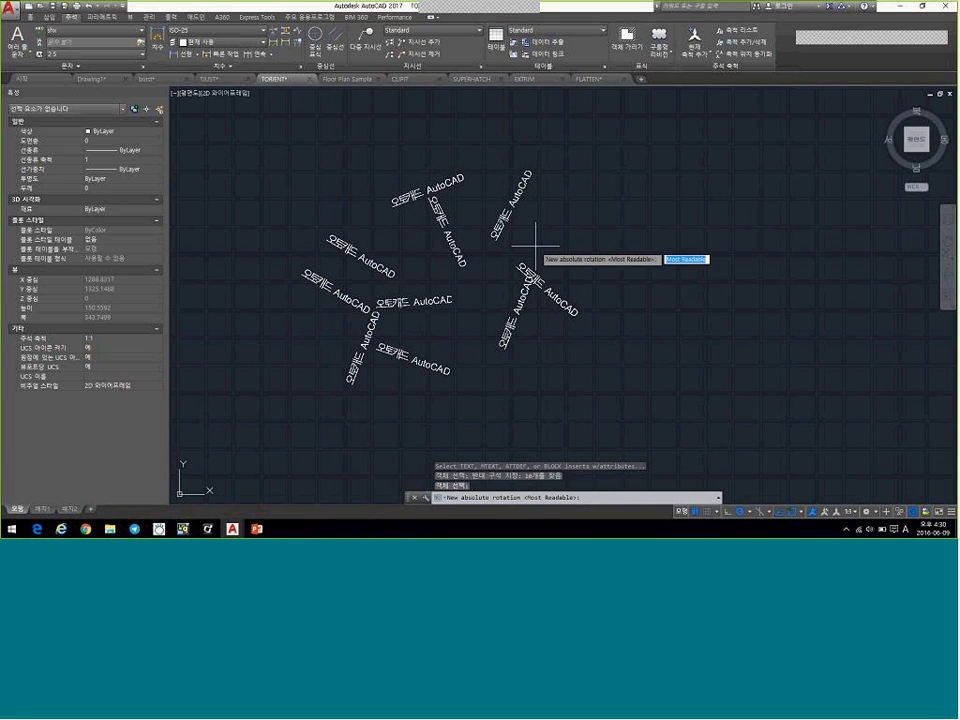
left_click(535, 245)
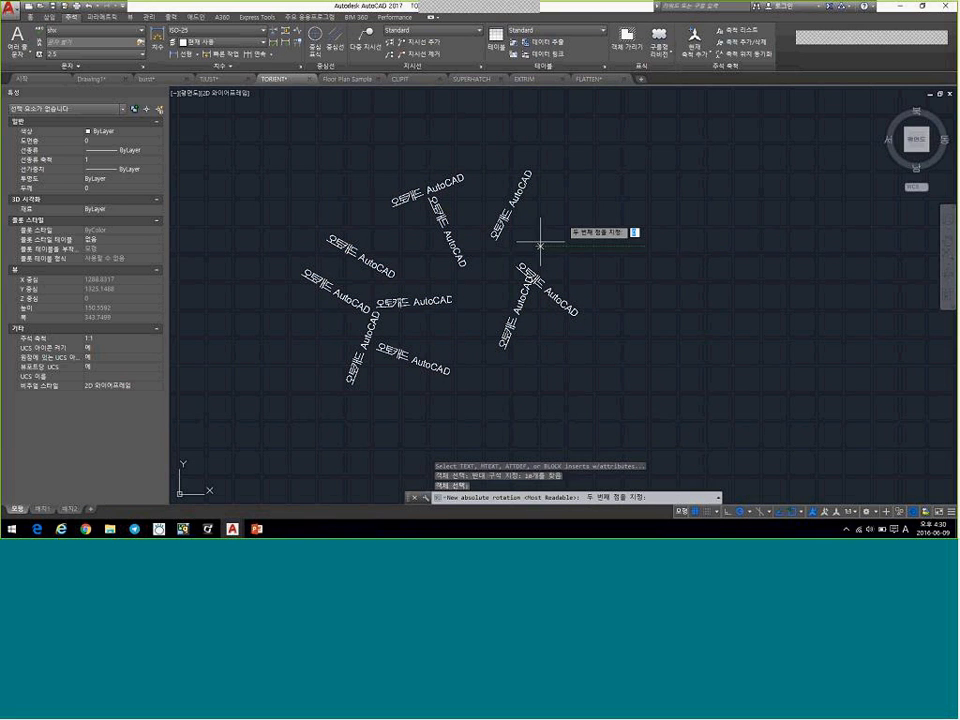
left_click(661, 244)
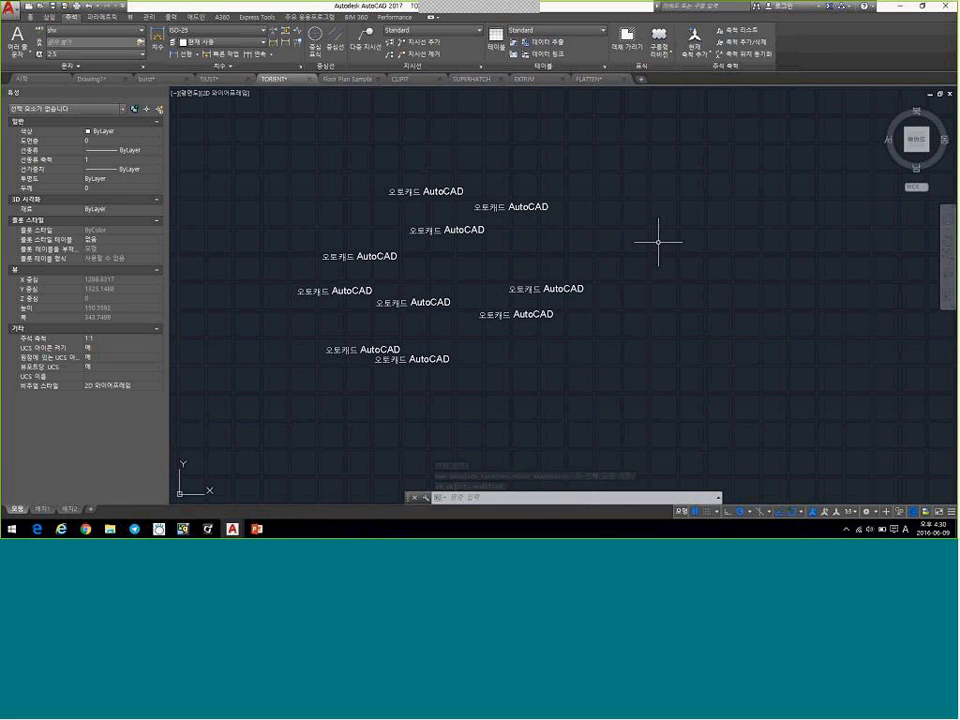
Rotate all the 오토캐드 AutoCAD texts to an upward diagonal with TORIENT, defining the new absolute rotation by two points
type("ㅂ")
key("BackSpace")
type("orient")
key("Return")
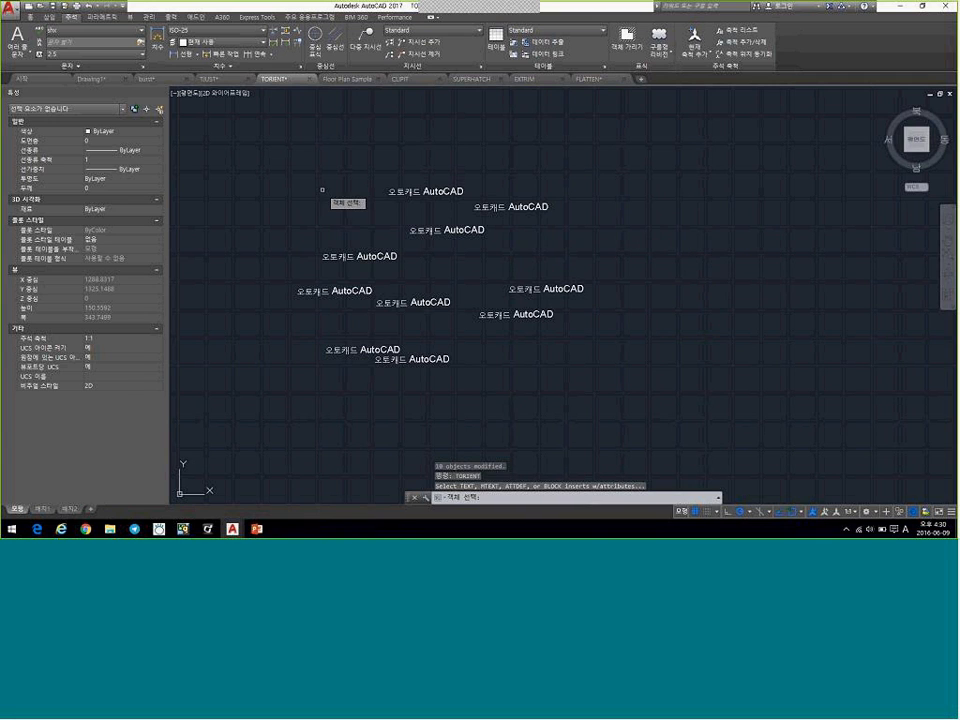
left_click(268, 160)
left_click(618, 415)
key("Return")
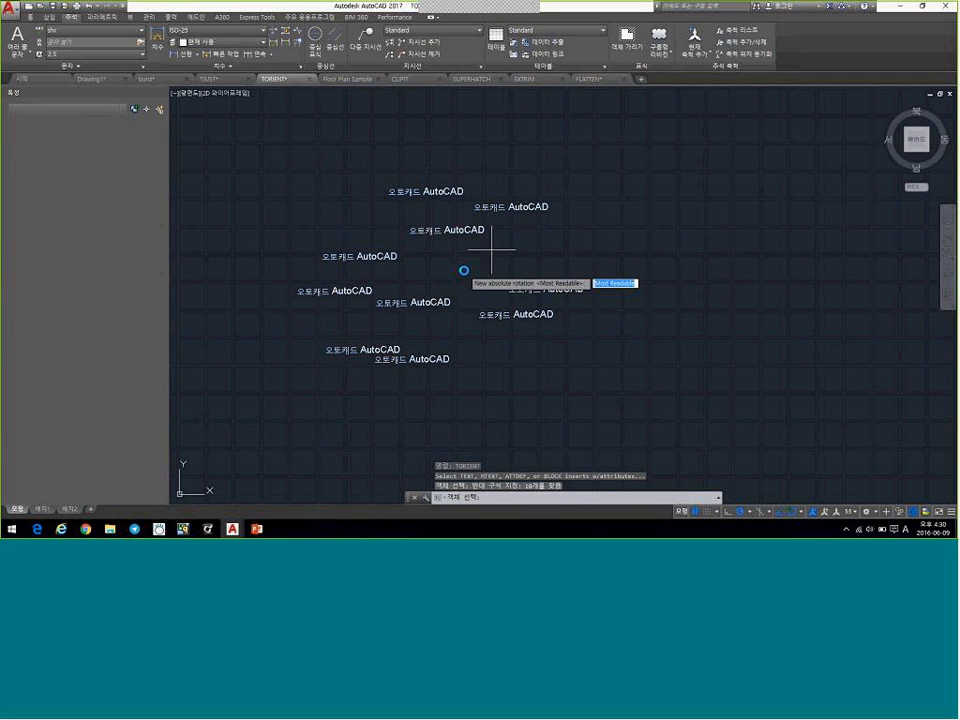
left_click(463, 270)
left_click(575, 169)
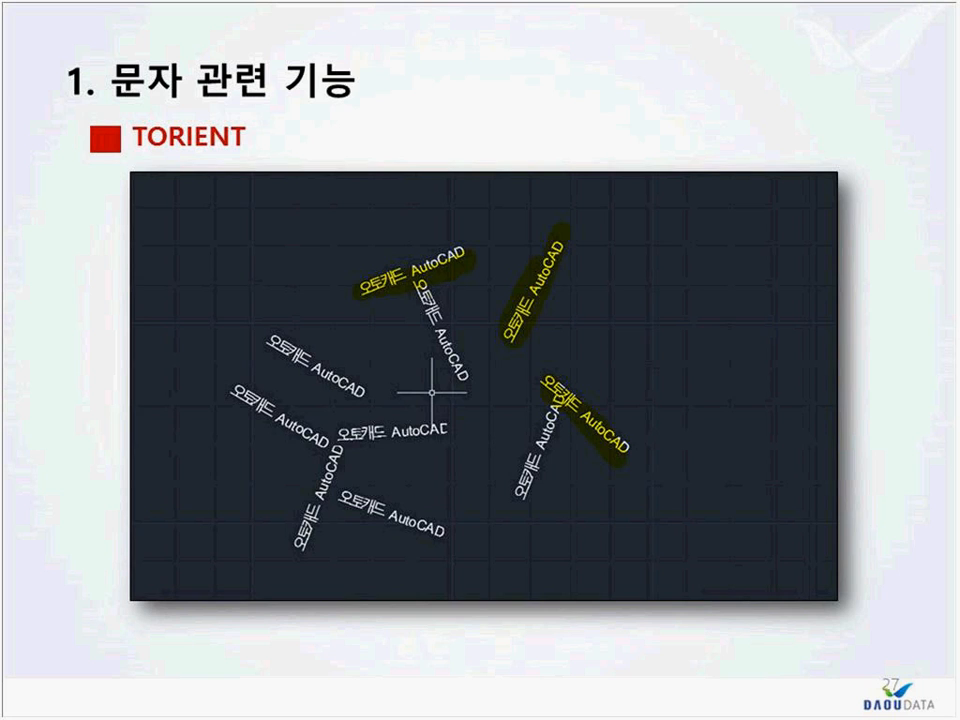
key("Right")
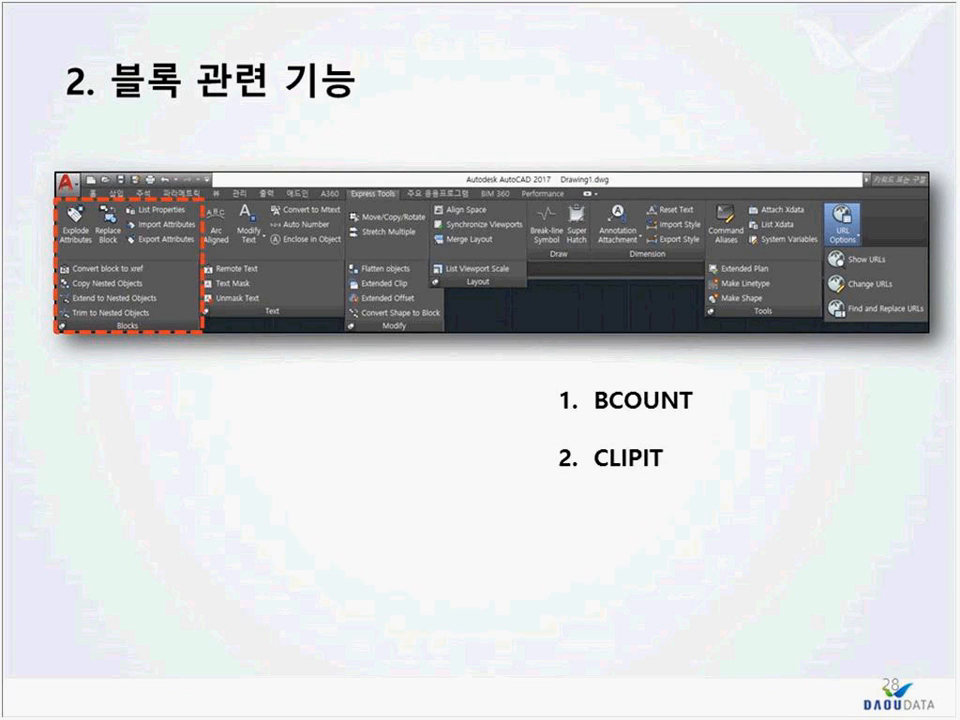
key("Right")
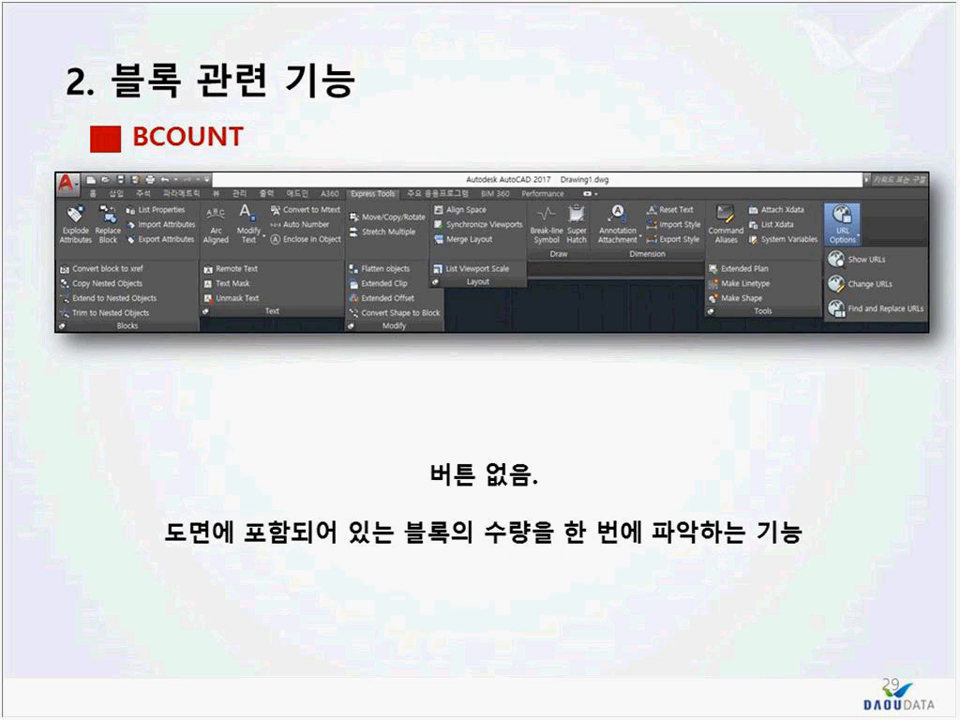
key("Right")
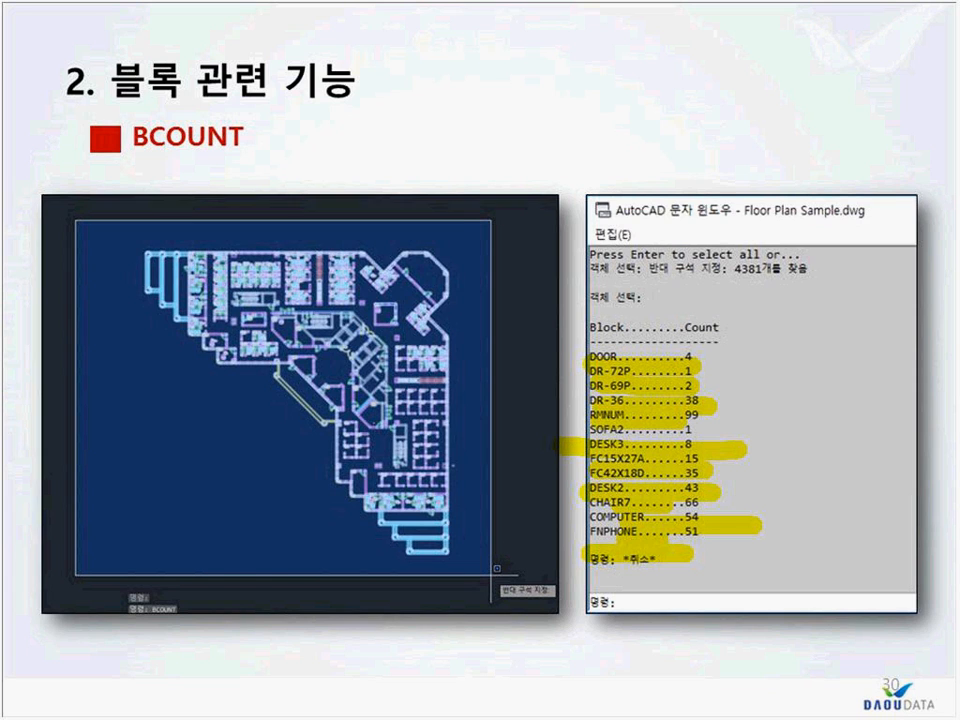
key("Right")
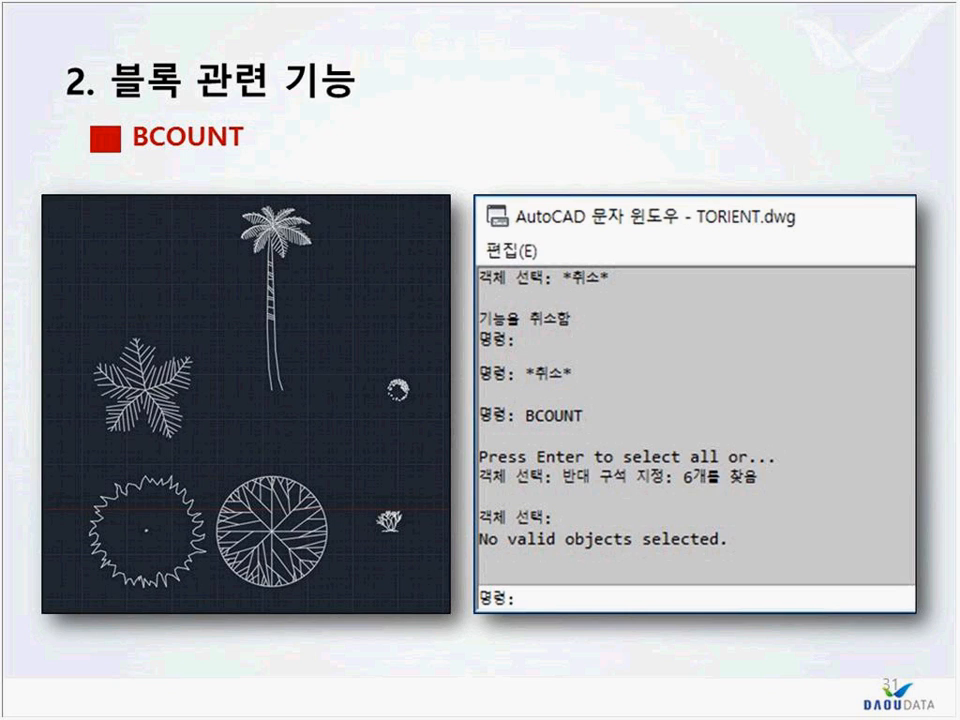
left_click_drag(125, 358, 185, 405)
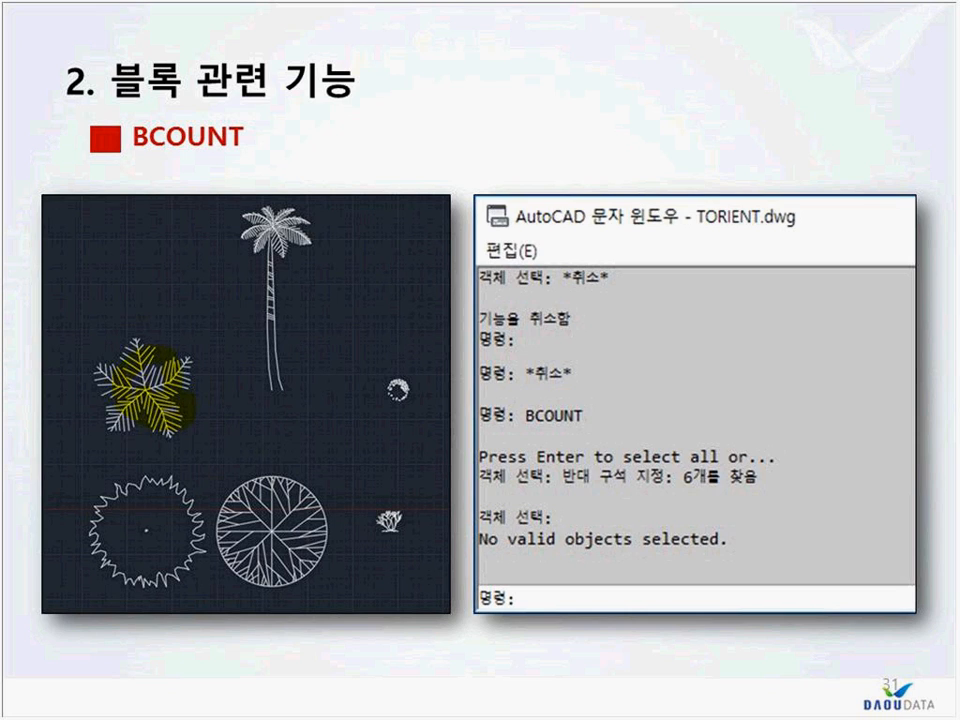
left_click_drag(250, 222, 268, 422)
left_click_drag(122, 490, 180, 498)
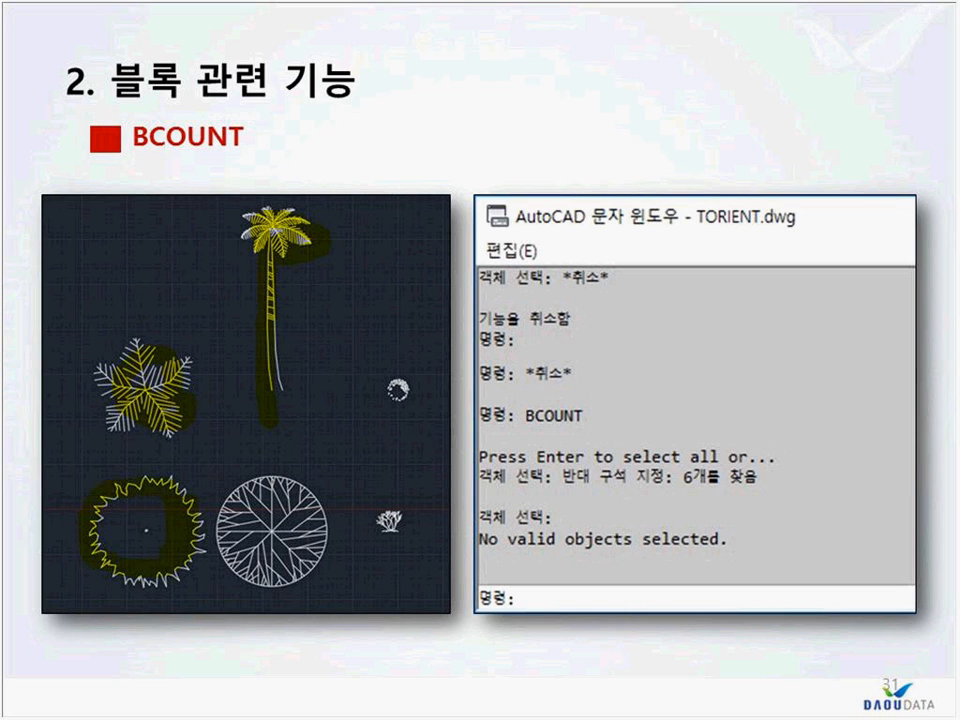
left_click_drag(250, 468, 300, 586)
left_click_drag(380, 512, 398, 530)
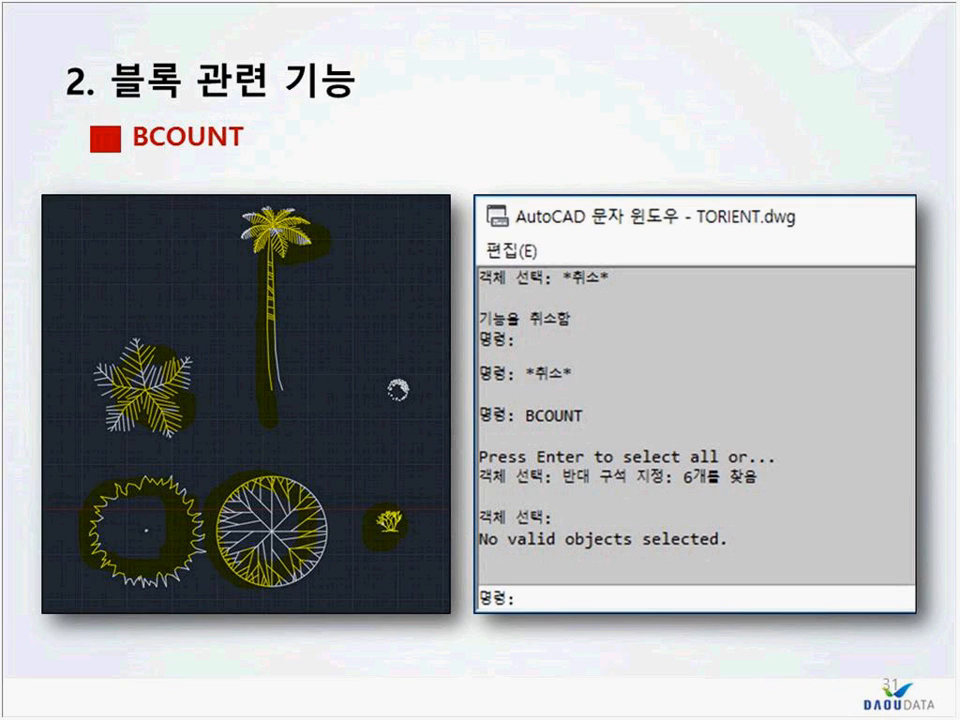
left_click_drag(388, 380, 412, 398)
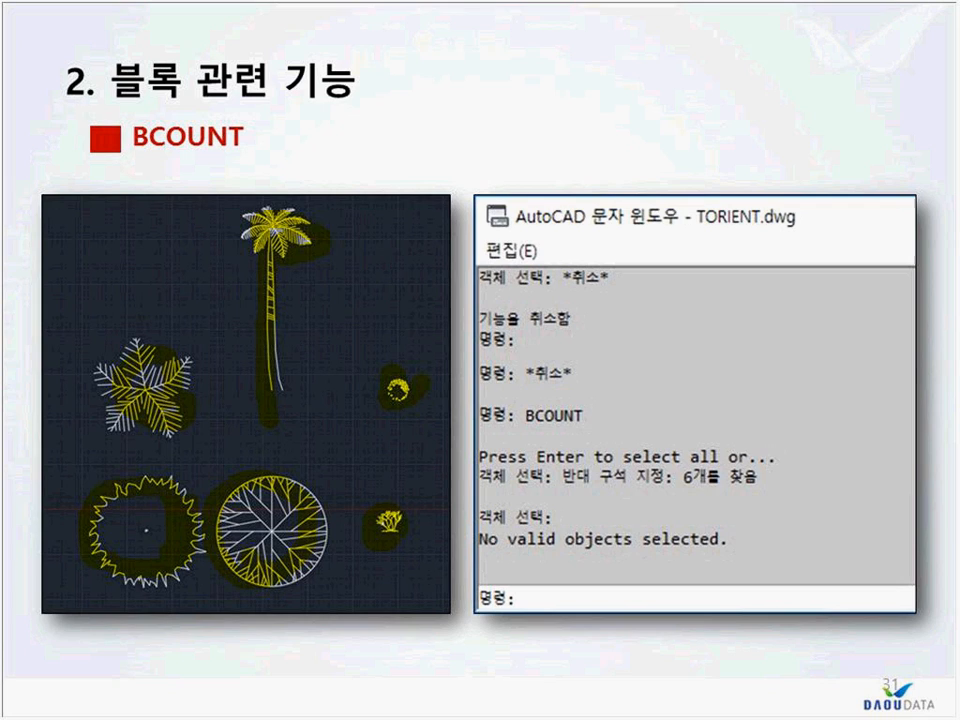
left_click_drag(483, 541, 716, 543)
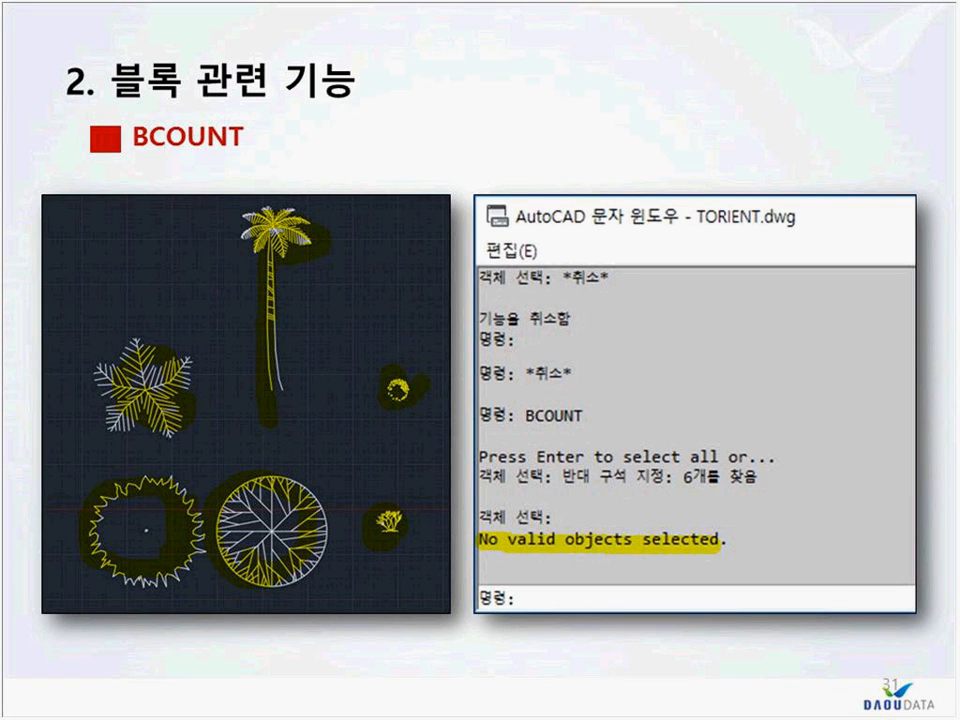
left_click_drag(665, 477, 760, 478)
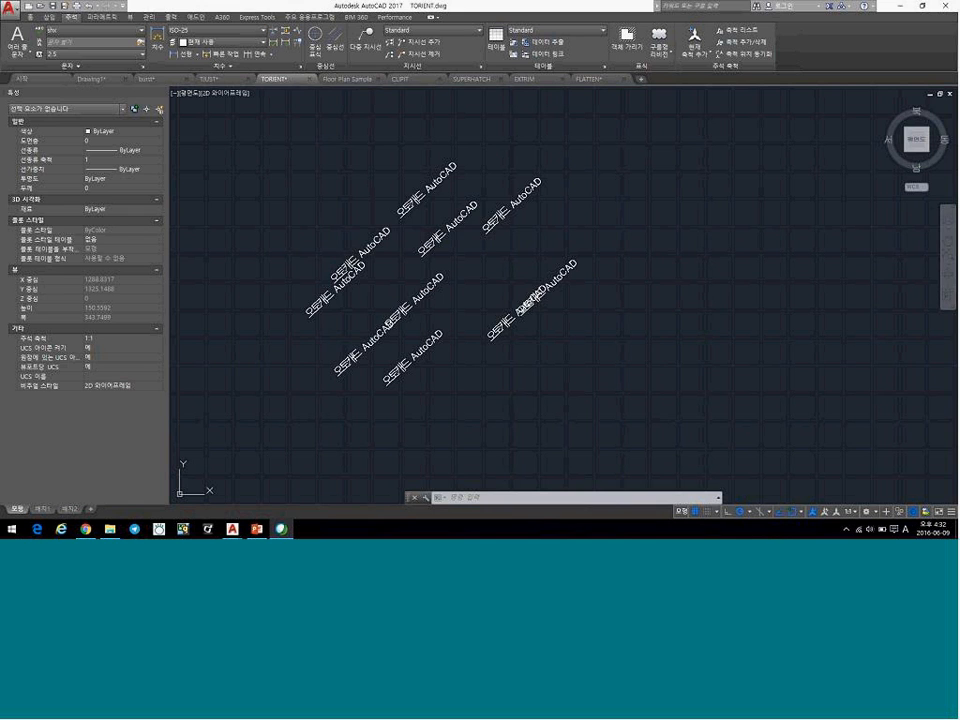
Count the blocks of the whole floor plan in the Floor Plan Sample drawing with BCOUNT and review the full count list
left_click(347, 78)
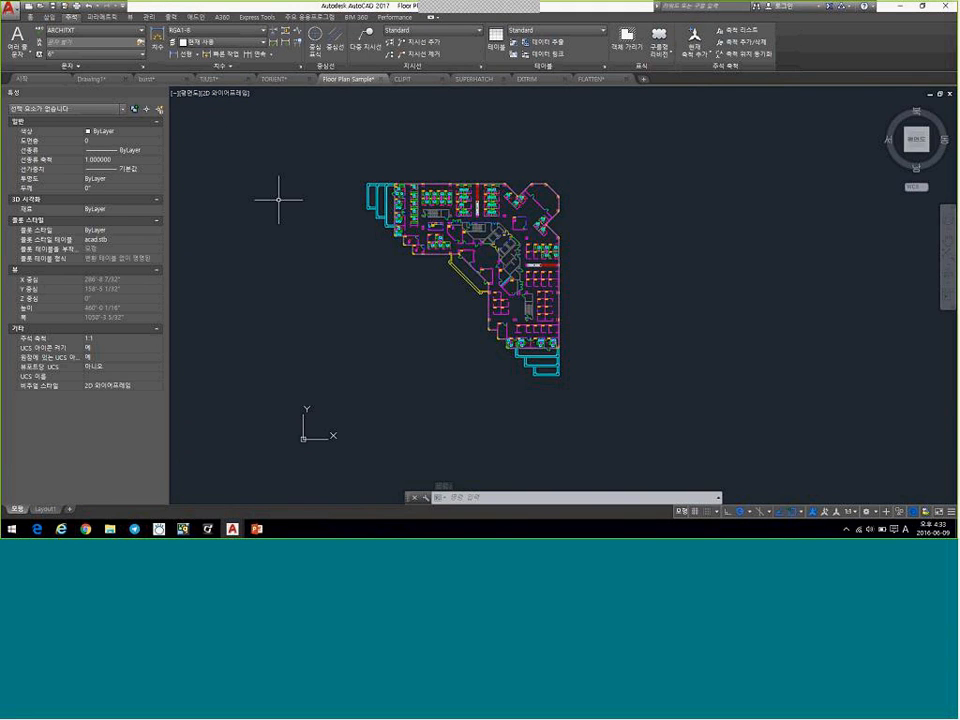
type("BCOUNT")
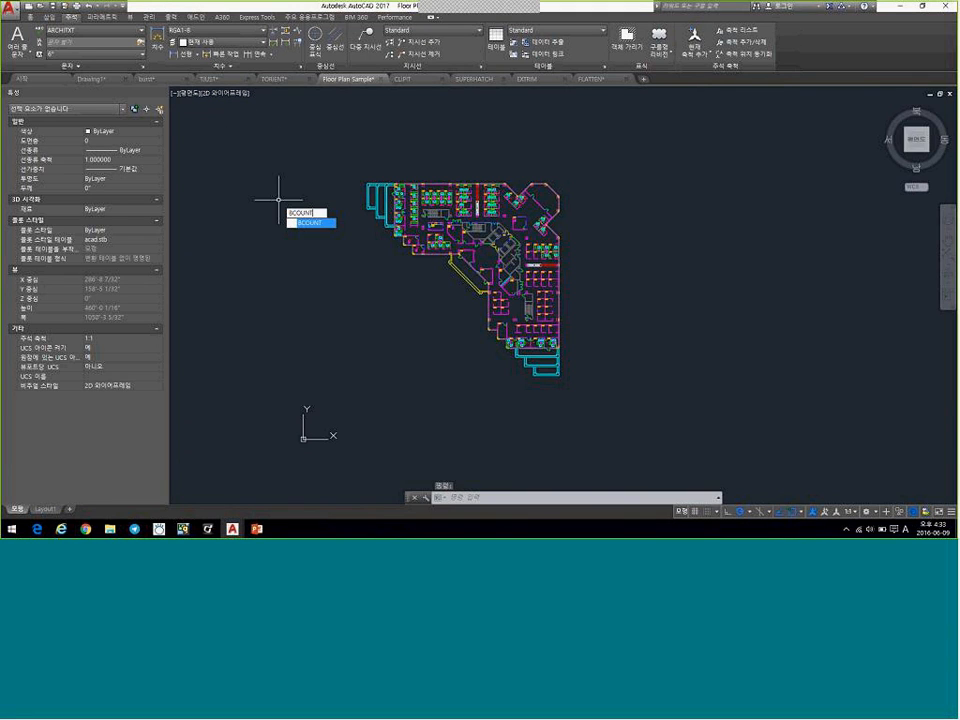
key("Return")
left_click(298, 156)
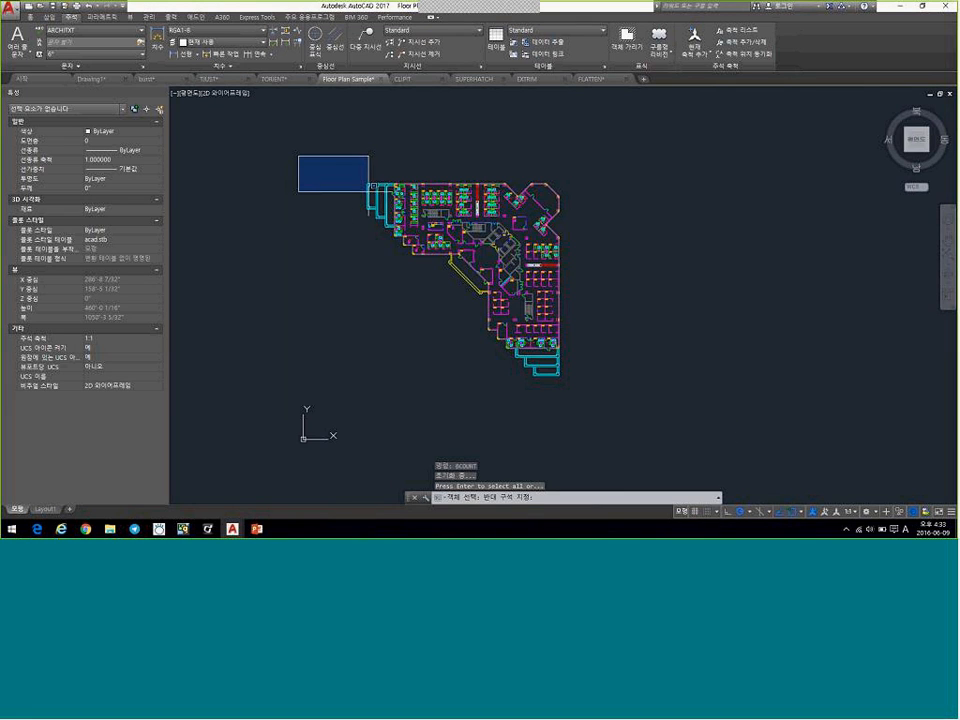
left_click(645, 403)
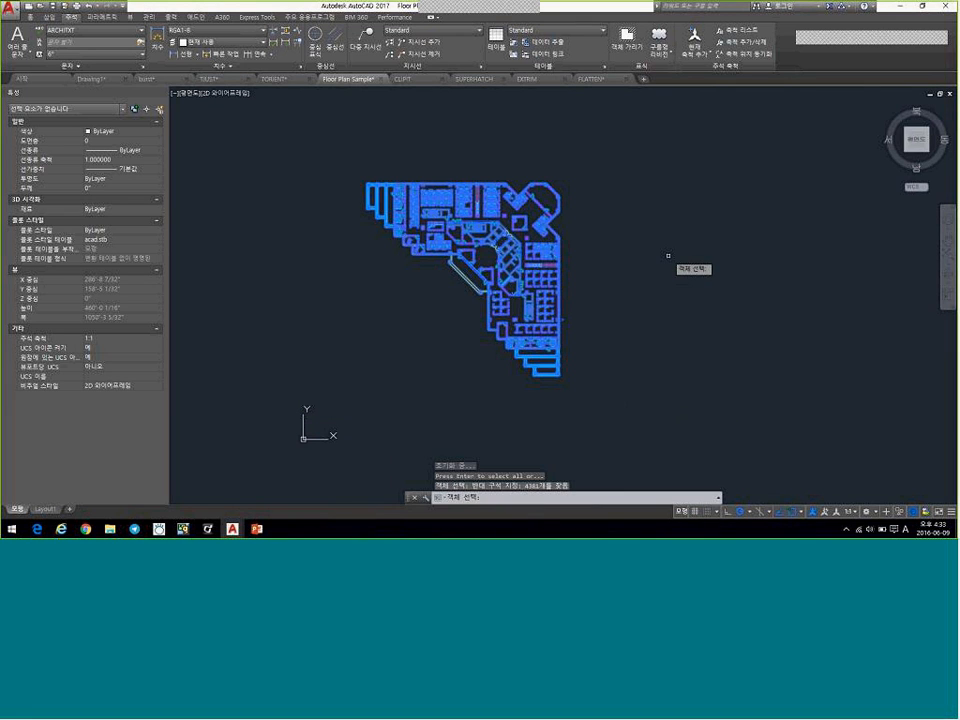
key("Return")
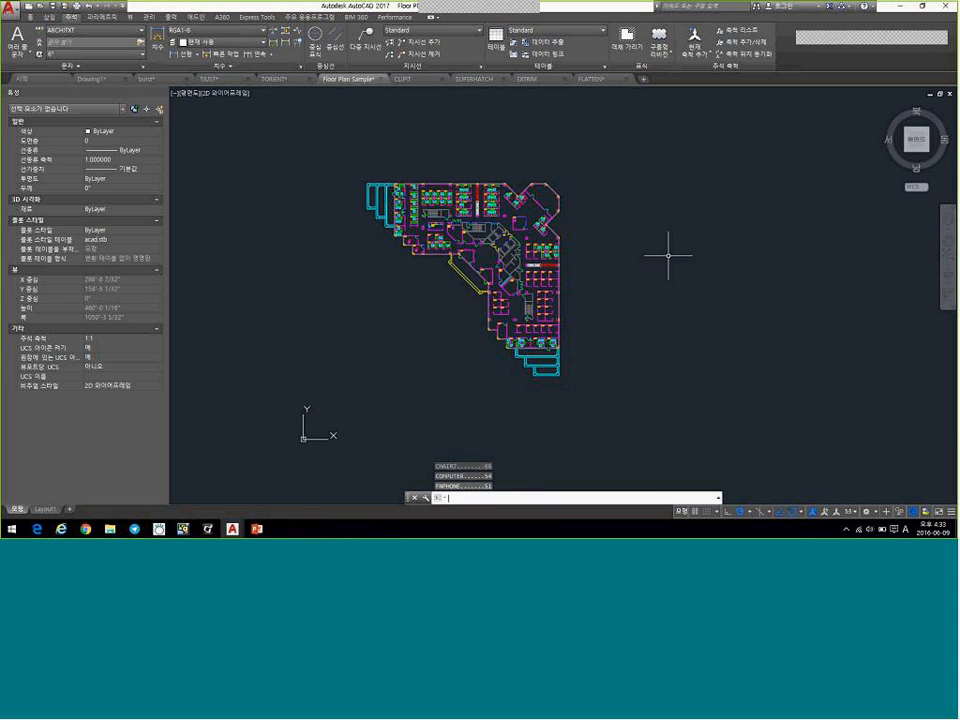
key("F2")
left_click_drag(480, 457, 433, 366)
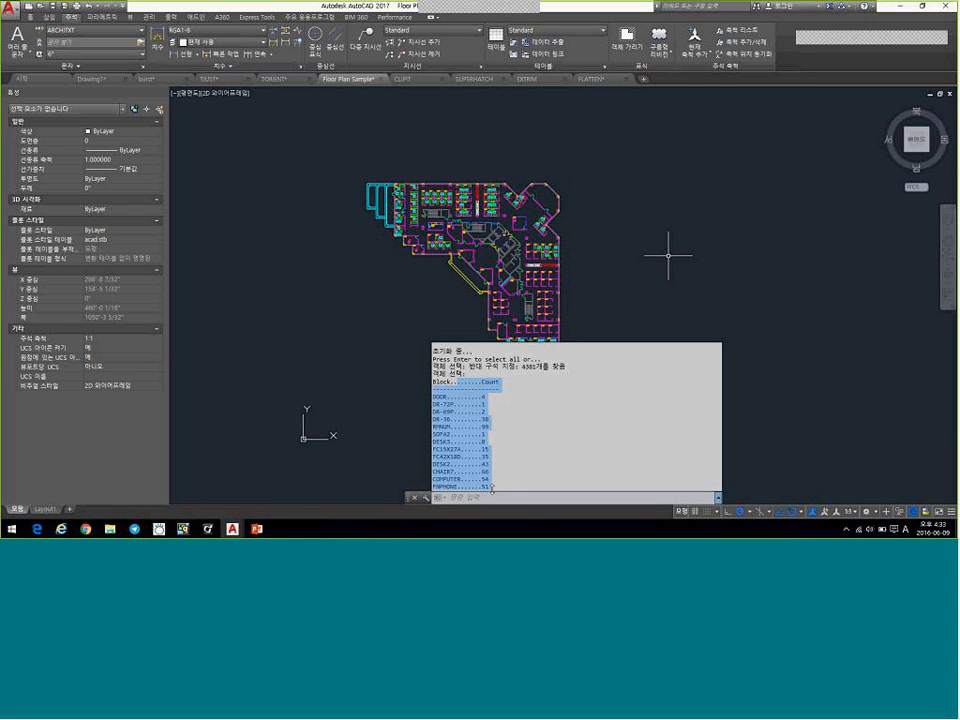
left_click(487, 395)
key("F2")
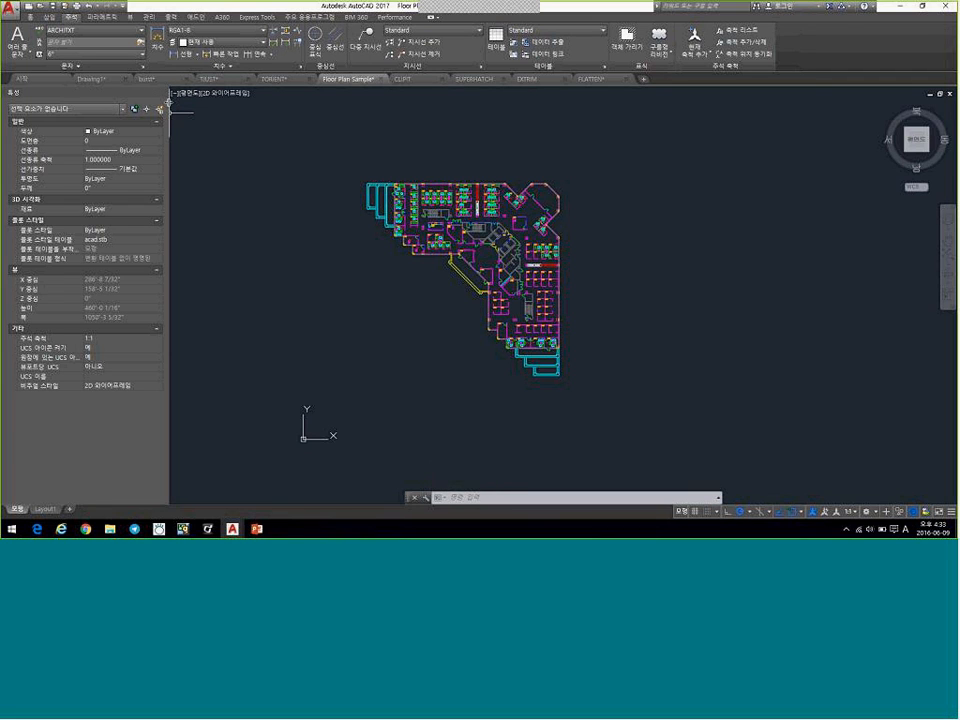
Close the Properties palette and open the tool palettes
left_click(162, 93)
middle_click_drag(424, 190, 432, 203)
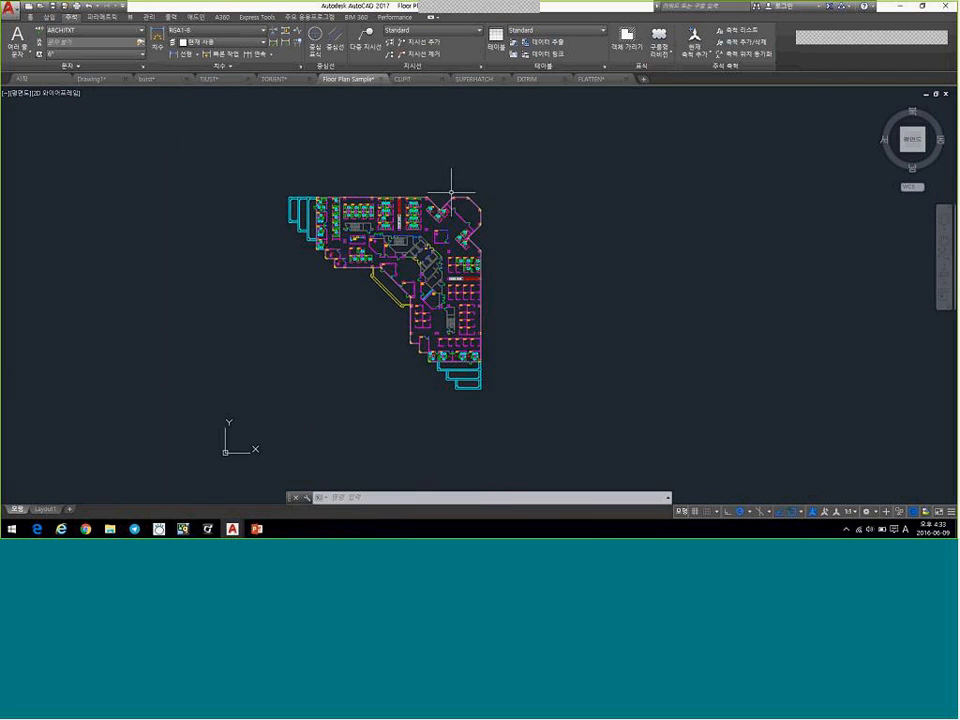
type("toolpalettes")
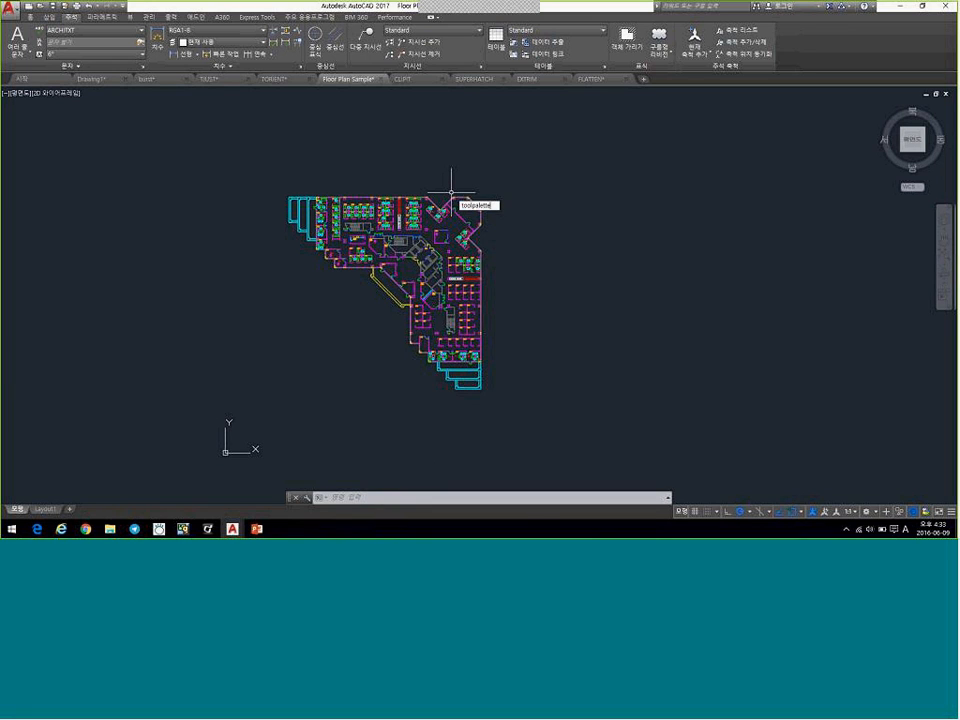
key("Return")
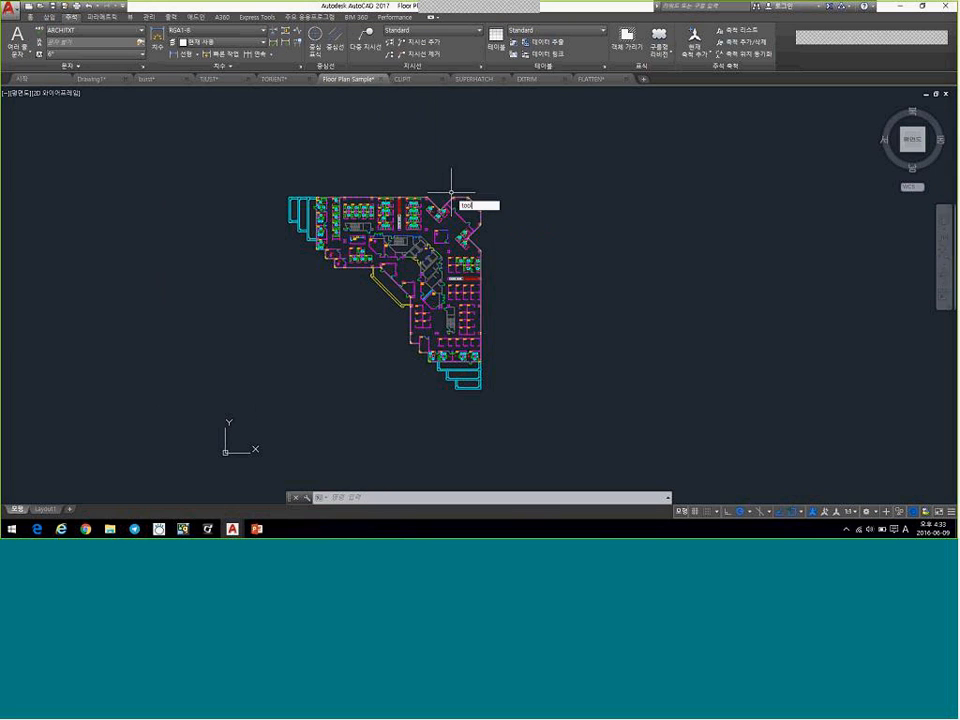
Insert the 나무 - 영국식 tree block from the architectural samples in the empty area east of the floor plan
scroll(203, 207, "down", 2)
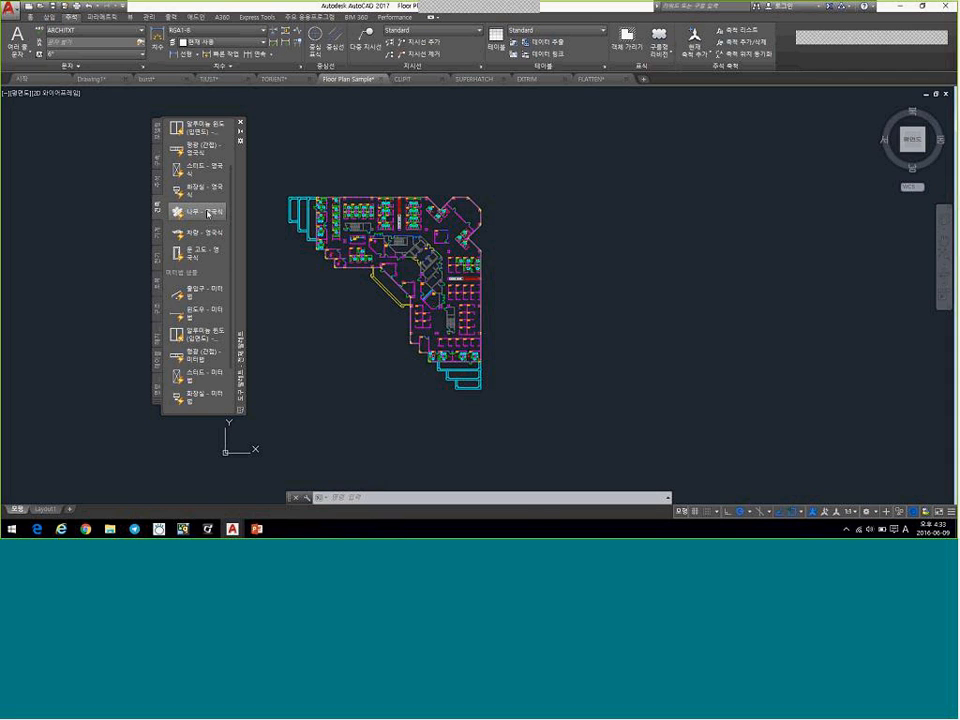
scroll(207, 213, "up", 3)
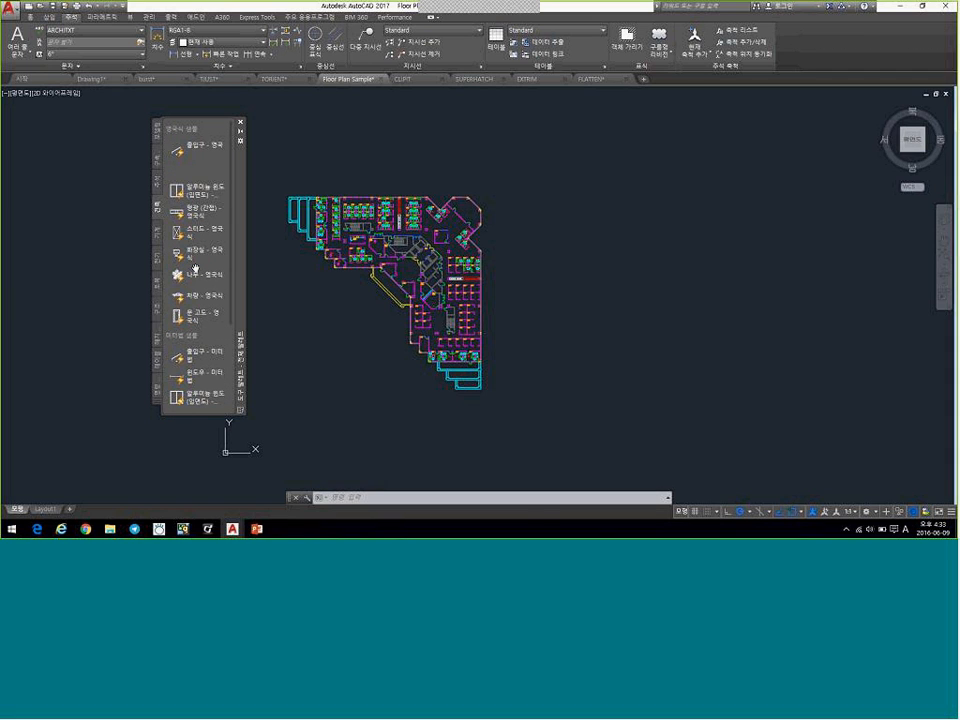
left_click(188, 273)
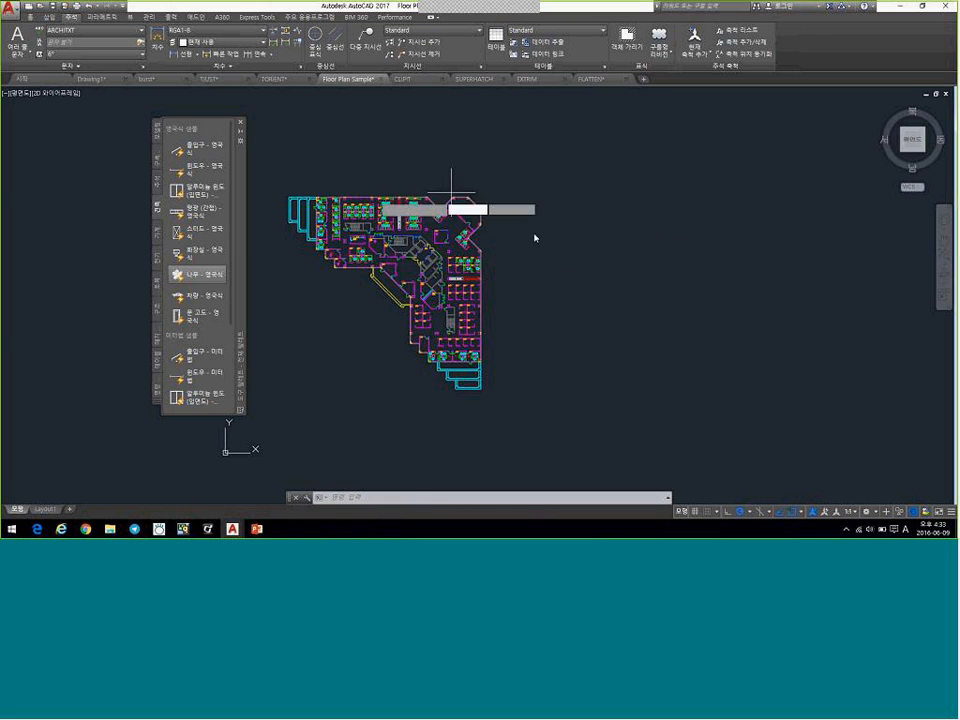
left_click(573, 238)
scroll(575, 238, "up", 7)
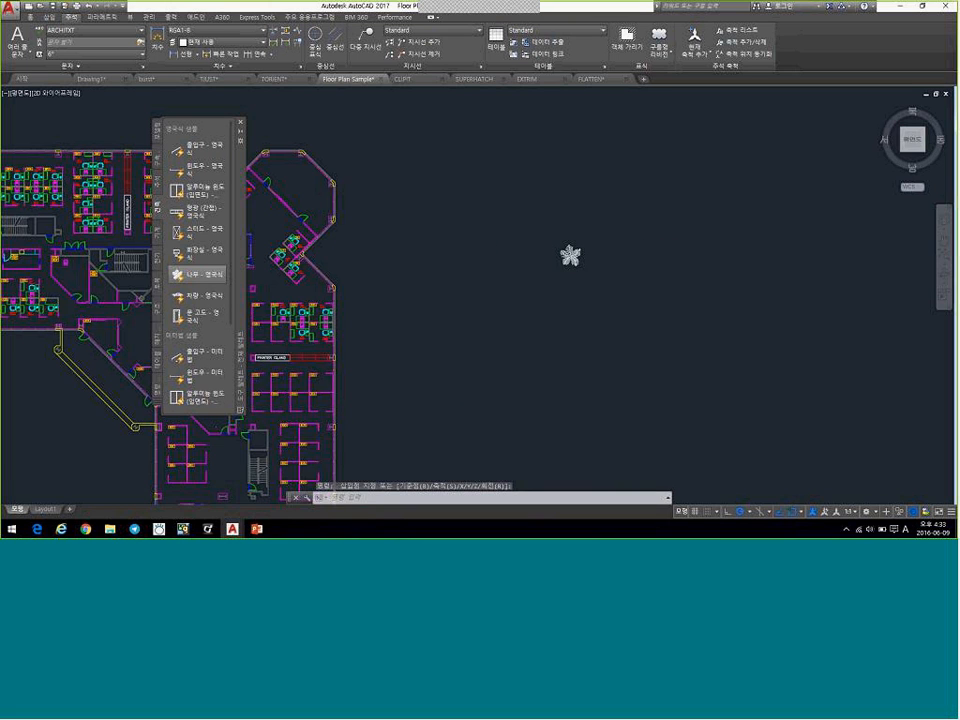
Select the inserted tree block and review the tree types and views its visibility list offers
left_click(632, 326)
left_click(536, 214)
scroll(553, 245, "up", 4)
scroll(553, 244, "up", 3)
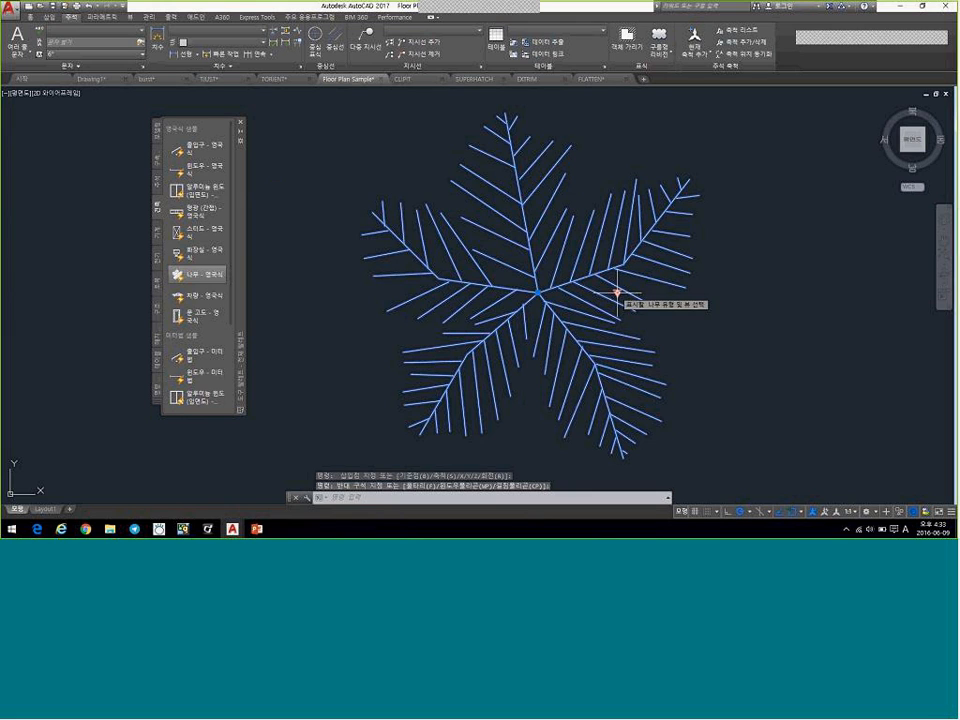
left_click(617, 292)
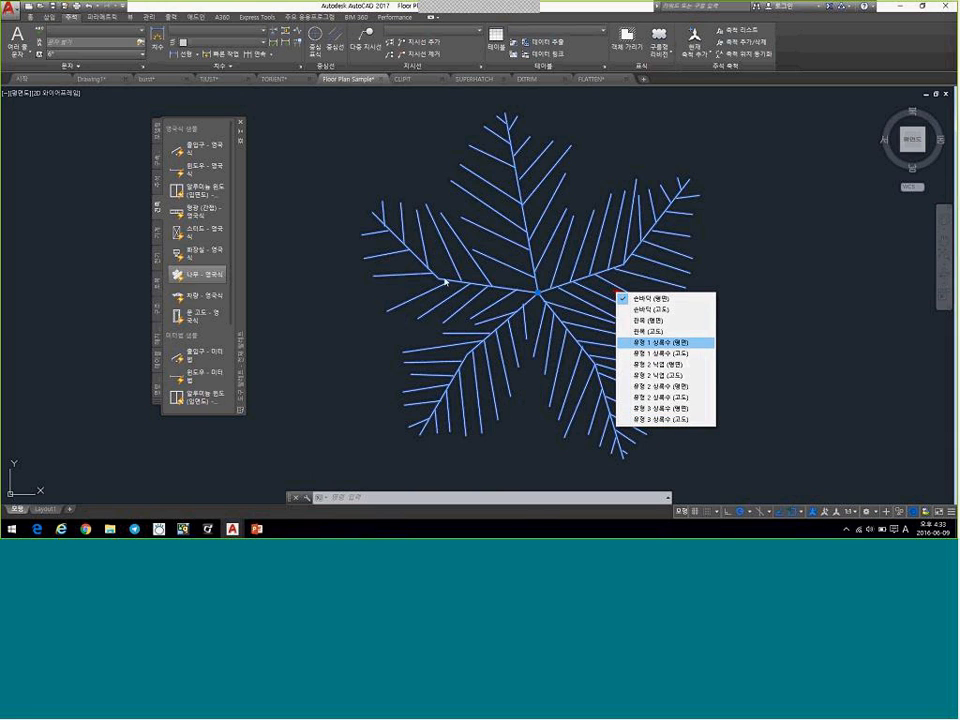
left_click(356, 274)
Copy the tree block four times in a row to its right
scroll(402, 261, "down", 8)
left_click(425, 281)
left_click(425, 281)
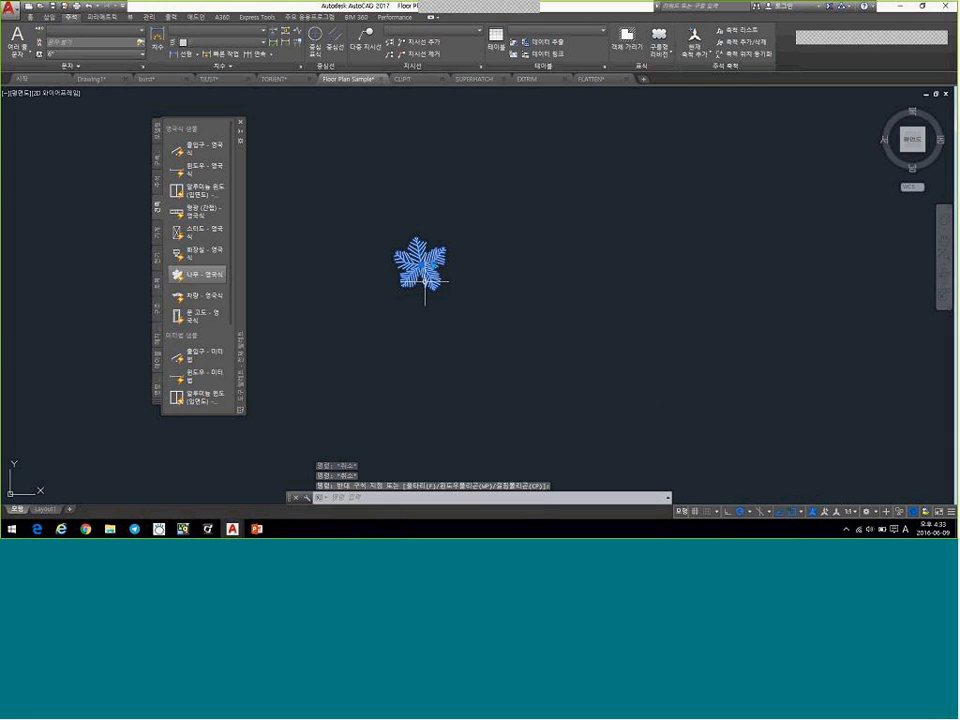
type("co")
key("Return")
left_click(398, 325)
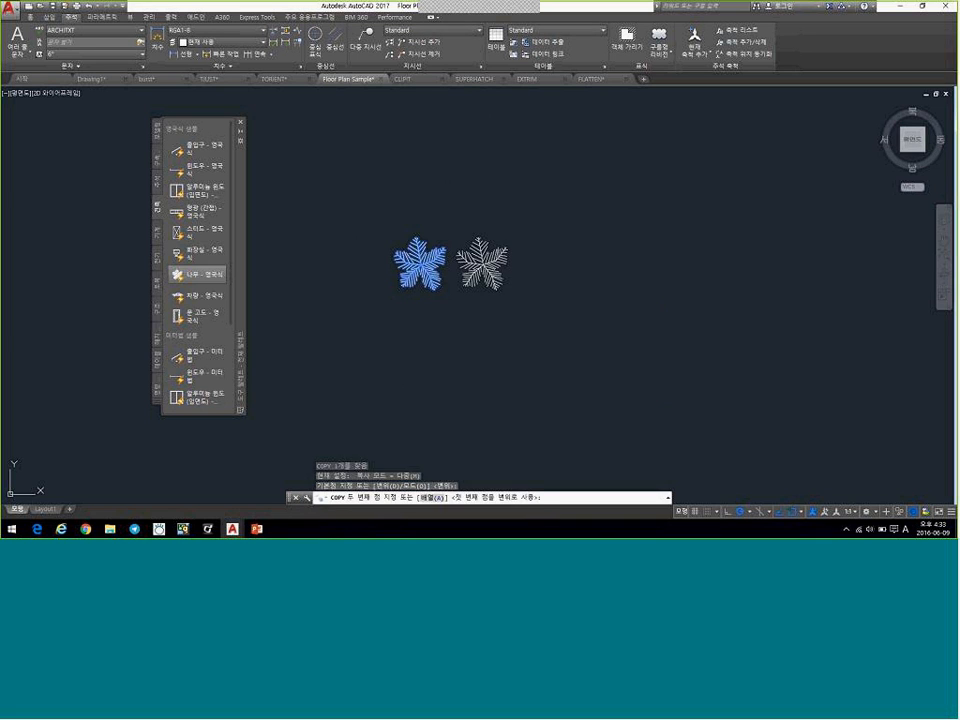
left_click(461, 325)
left_click(511, 325)
left_click(591, 323)
left_click(660, 316)
key("Return")
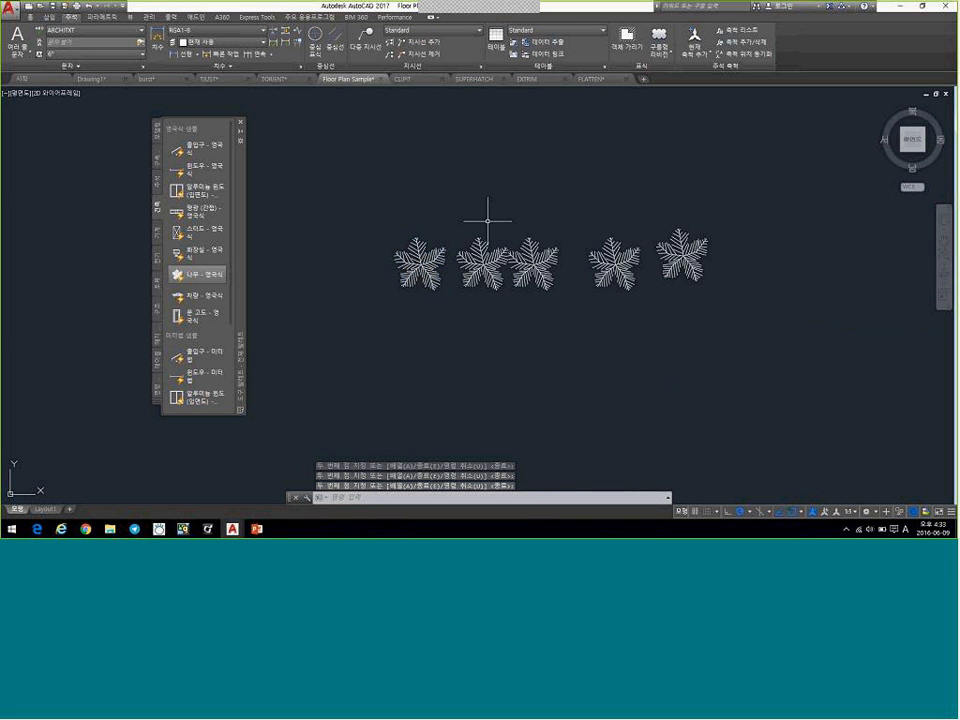
Set the second tree's visibility to 관목 (평면)
left_click(488, 240)
left_click(487, 248)
left_click(496, 265)
left_click(515, 294)
left_click(533, 277)
key("Escape")
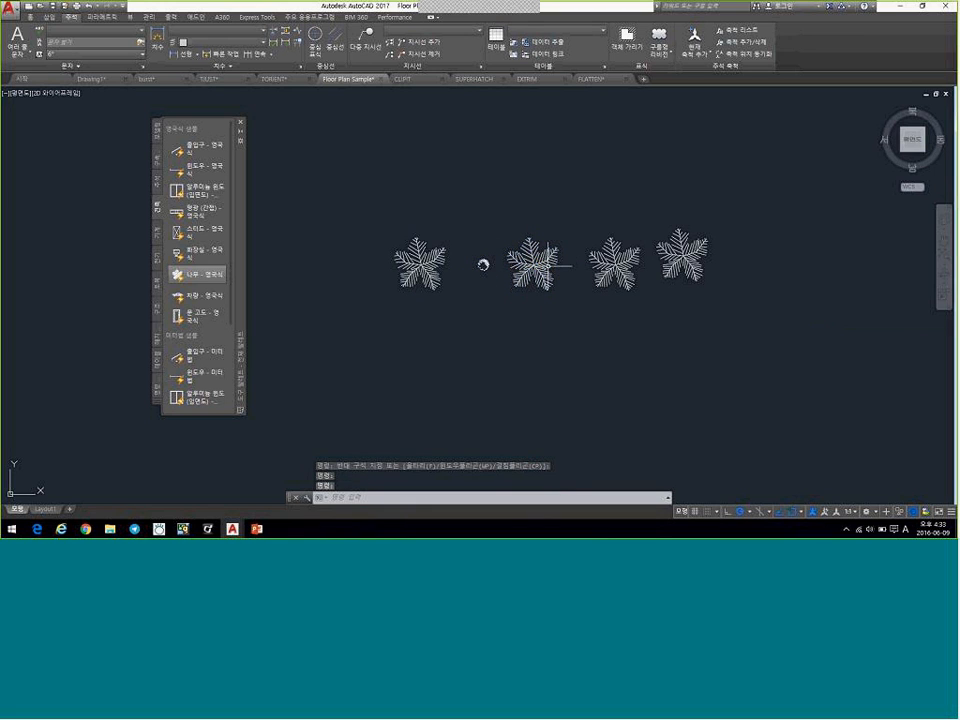
Set the third tree's visibility to 유형 2 상록수 (평면) and the fourth tree's to 유형 3 상록수 (평면)
left_click(548, 264)
left_click(545, 266)
left_click(589, 347)
left_click(615, 265)
left_click(628, 265)
left_click(681, 386)
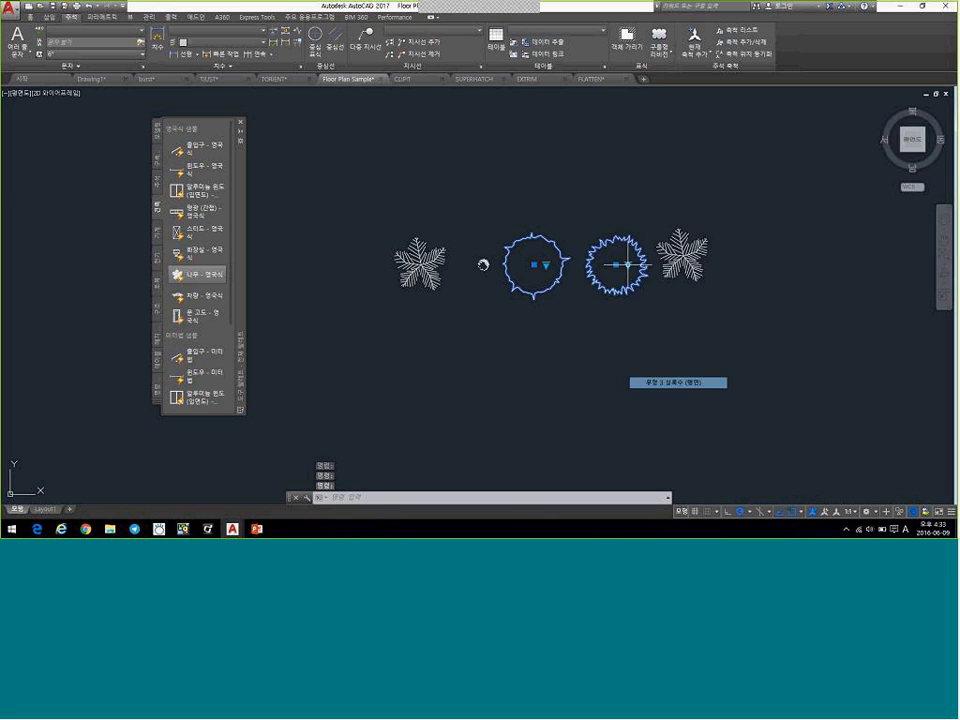
Set the fifth tree's visibility to 유형 3 상록수 (고도)
left_click(685, 256)
left_click(696, 256)
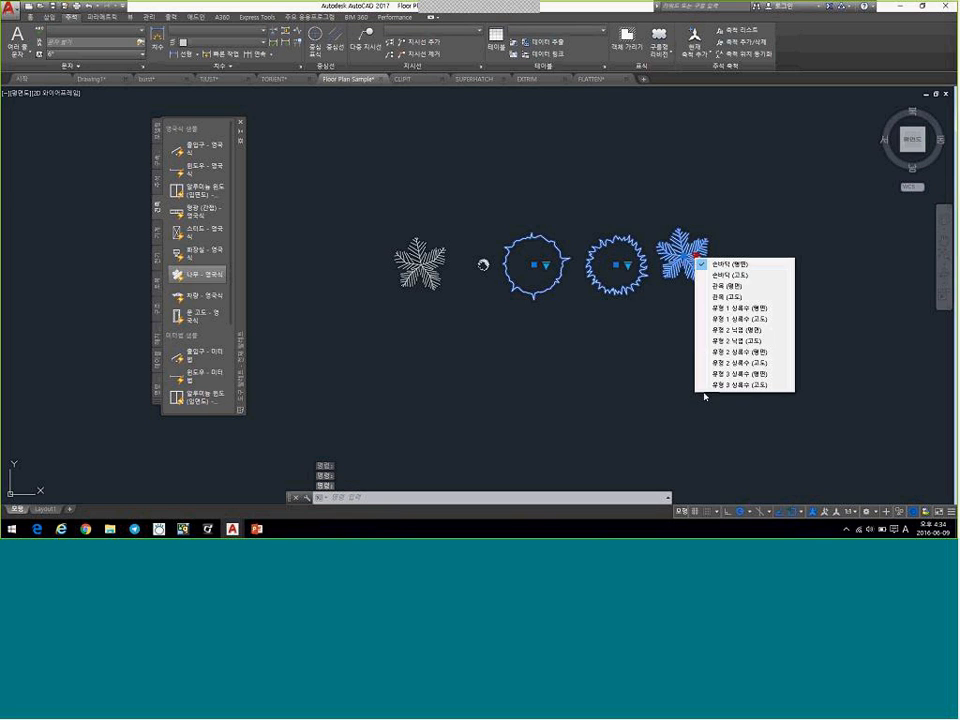
left_click(705, 386)
Close the tool palettes and compare the block name and view type of individual trees in their properties
key("ctrl+1")
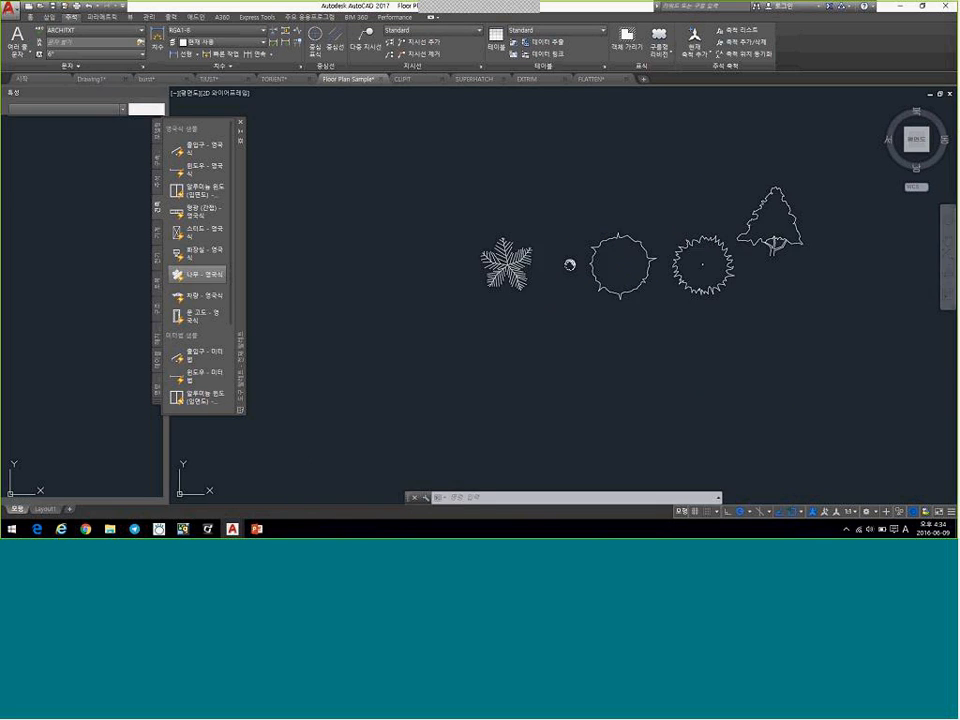
middle_click_drag(603, 352, 521, 378)
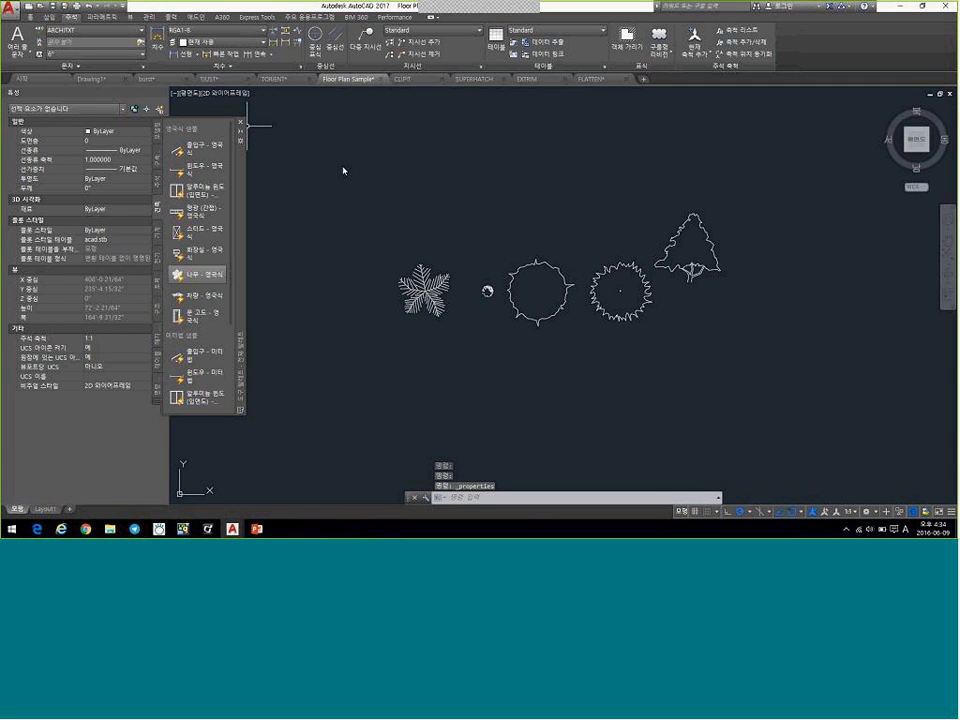
left_click(240, 122)
middle_click_drag(404, 279, 328, 279)
left_click(328, 279)
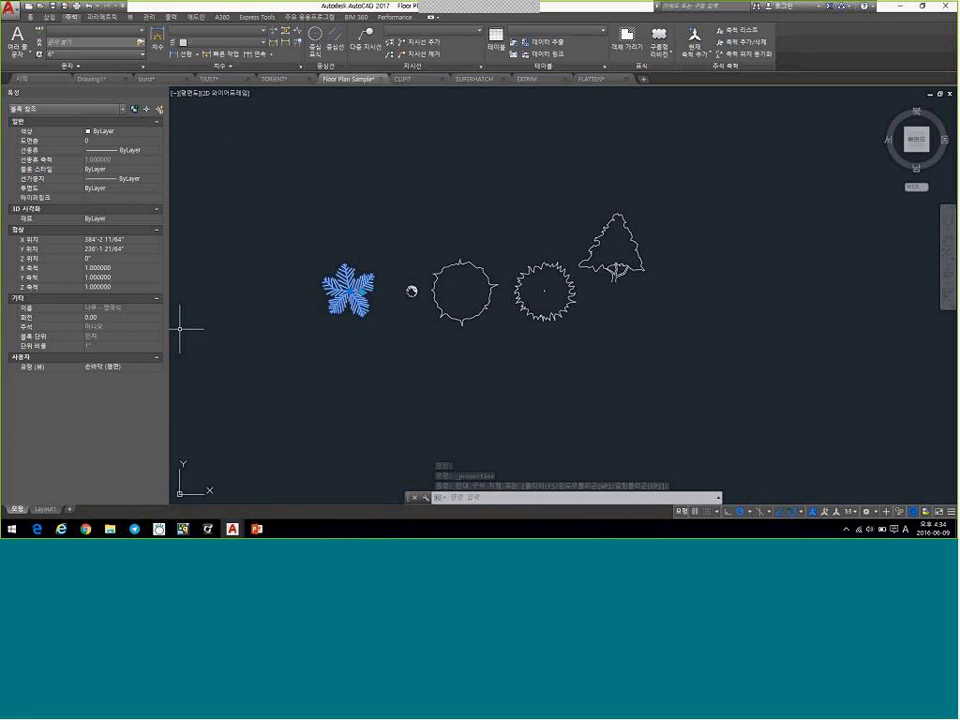
key("Escape")
left_click(466, 321)
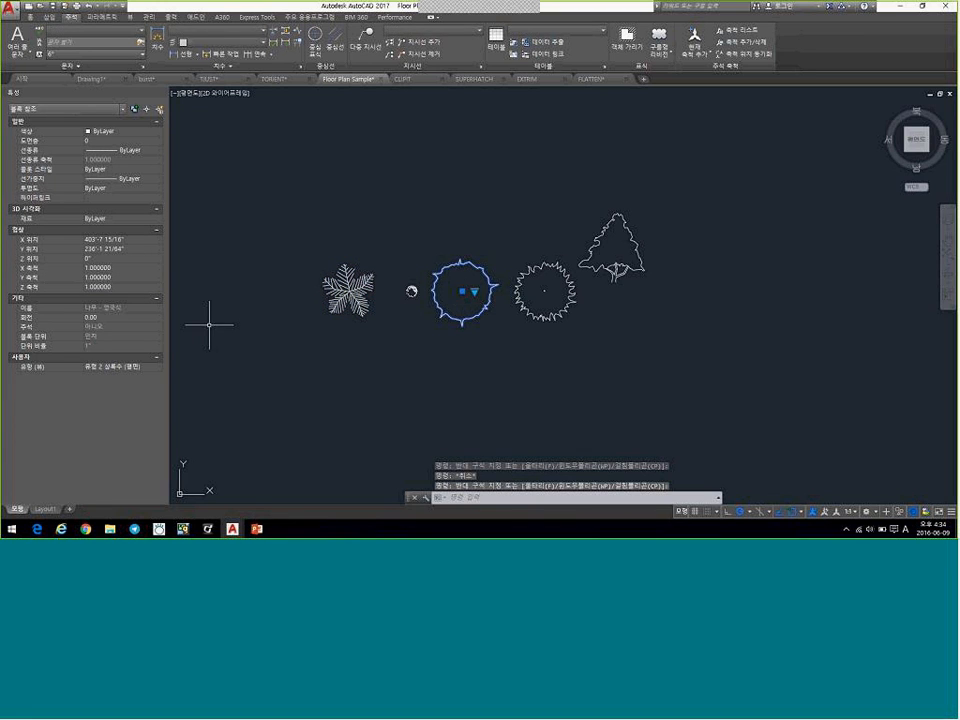
key("Escape")
left_click(563, 312)
key("Escape")
key("Escape")
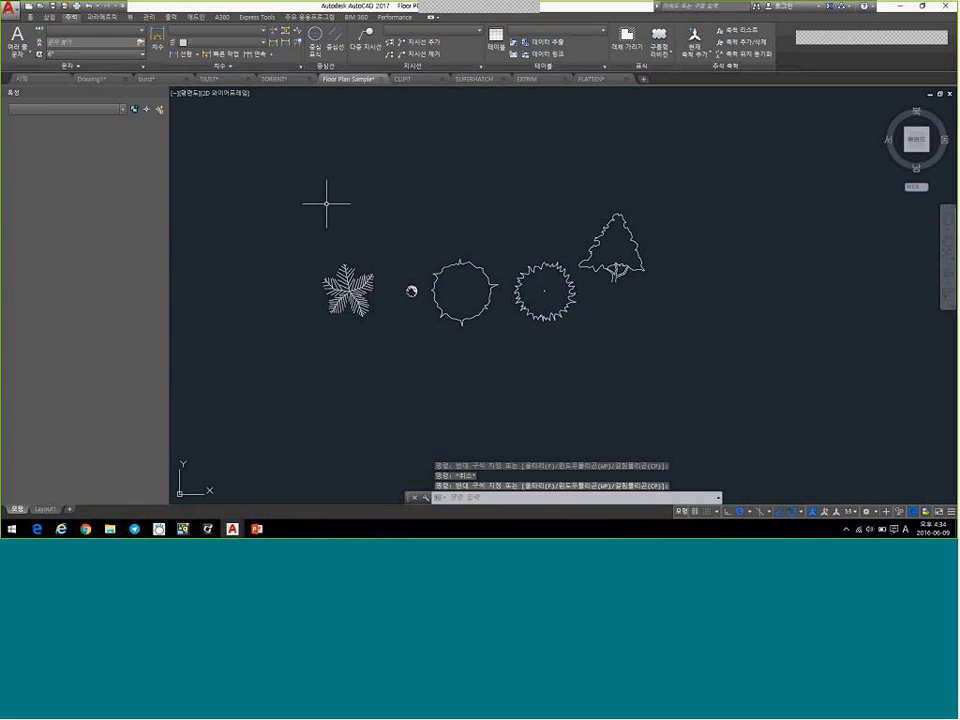
left_click(163, 92)
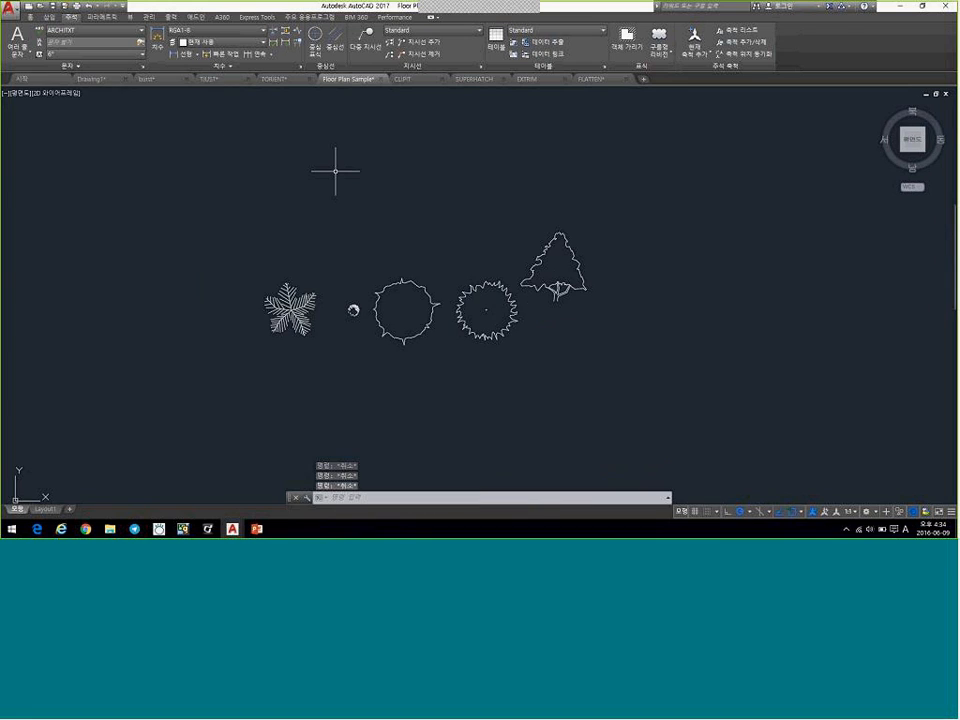
Try to count the five tree blocks with BCOUNT and examine the result in the command history
type("BCOUNT")
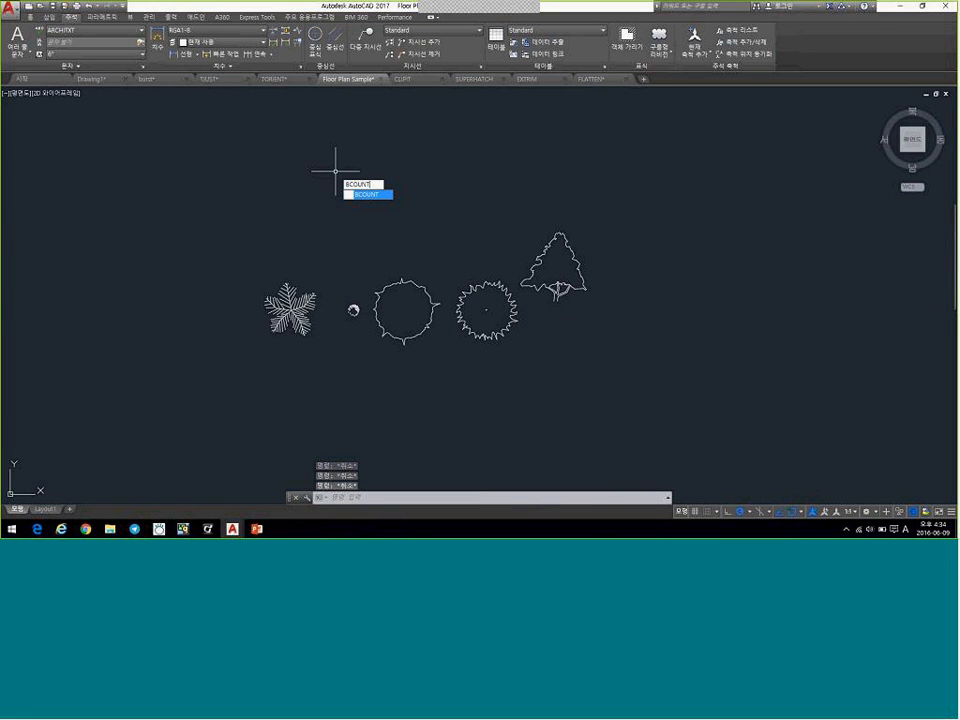
key("Return")
left_click(223, 182)
left_click(615, 388)
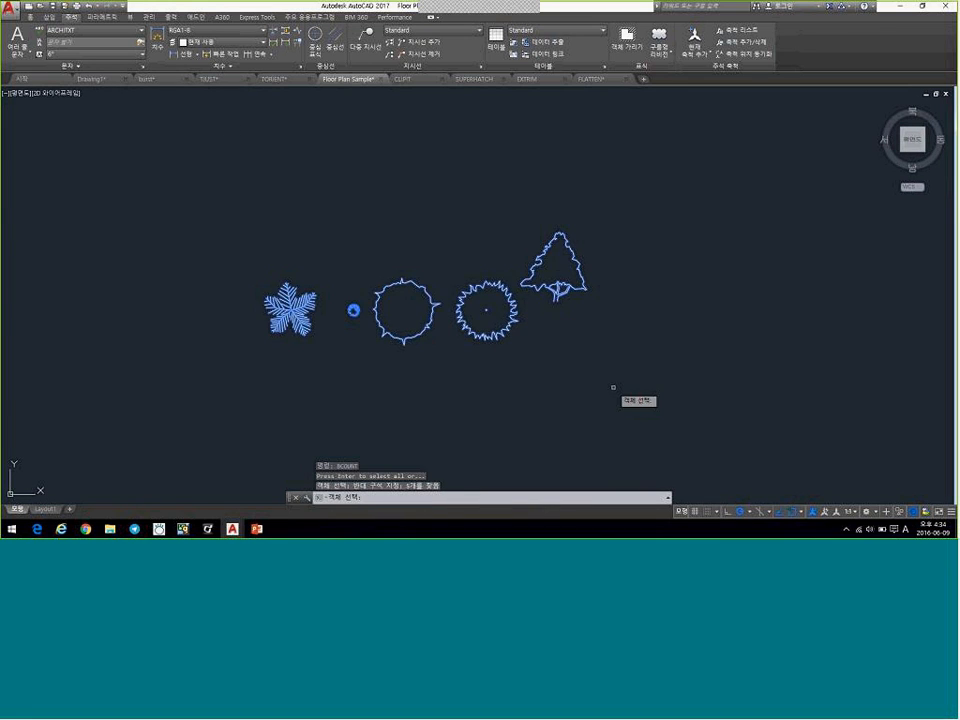
key("Return")
key("F2")
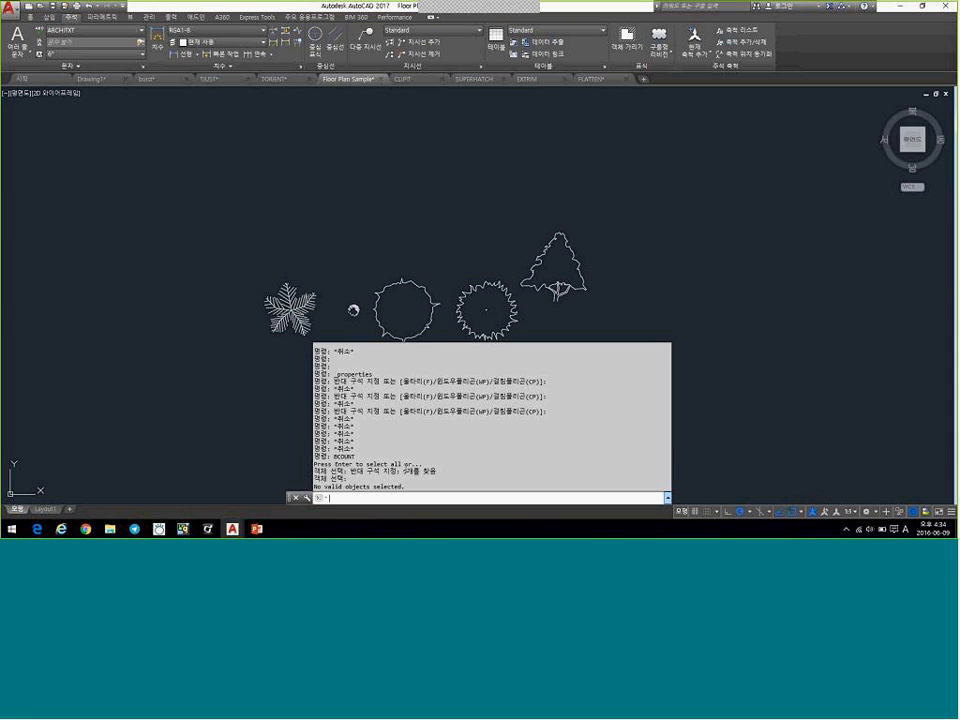
left_click_drag(408, 488, 305, 478)
left_click_drag(405, 487, 308, 463)
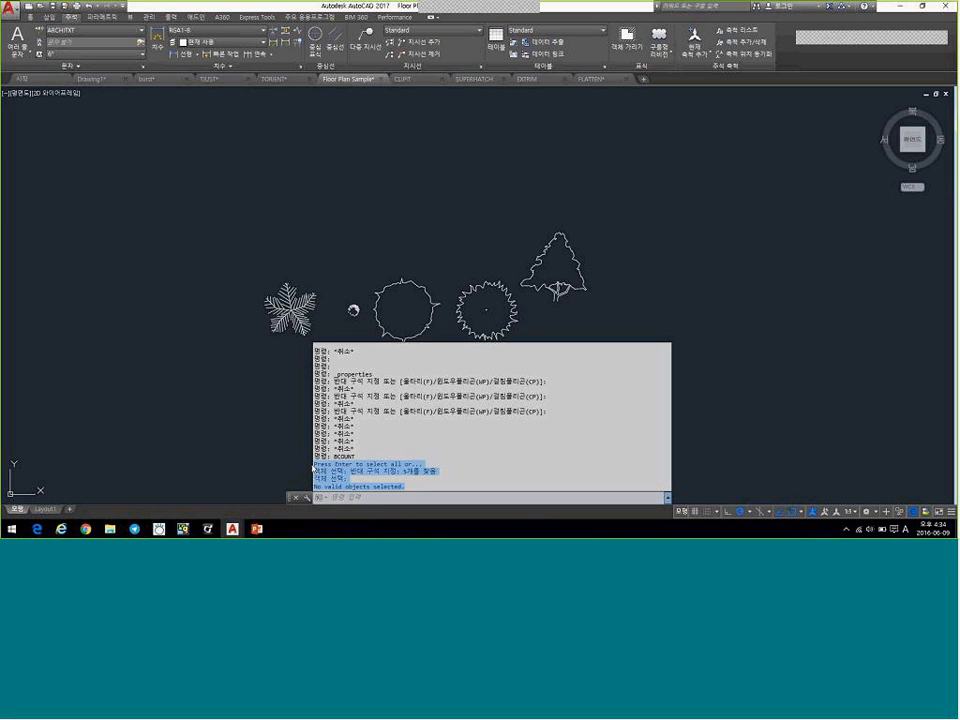
left_click(338, 469)
left_click(190, 364)
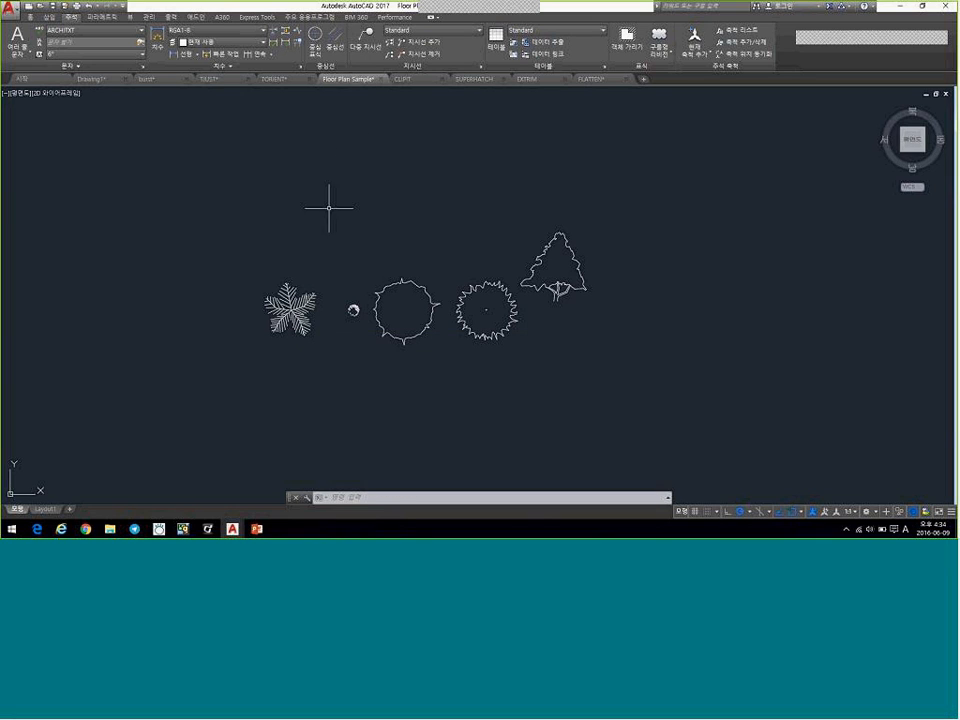
key("Escape")
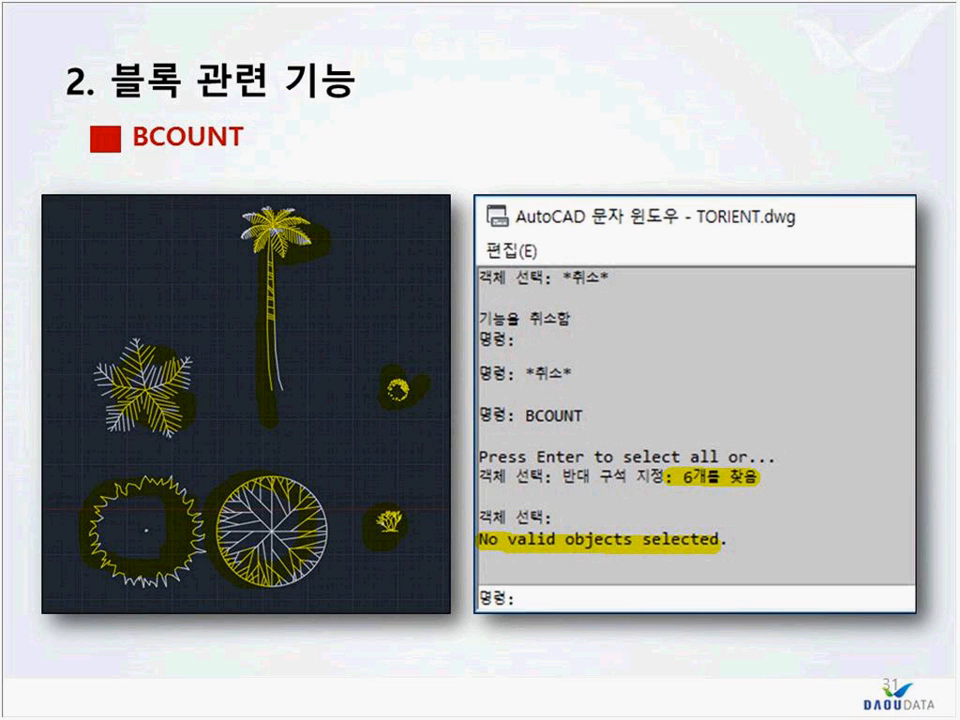
key("Right")
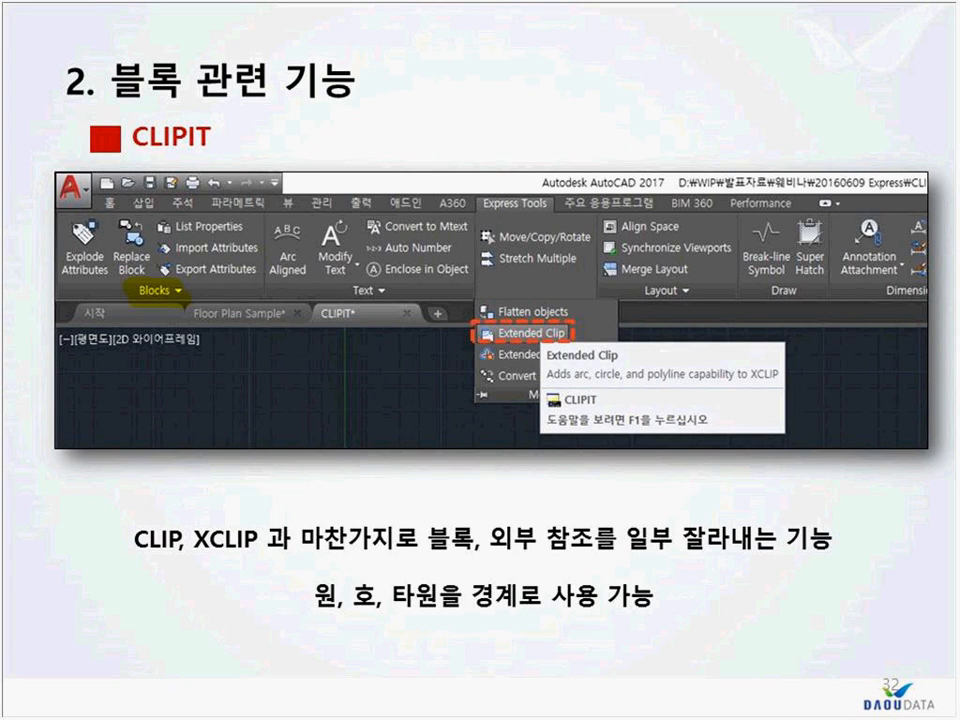
left_click_drag(442, 334, 562, 334)
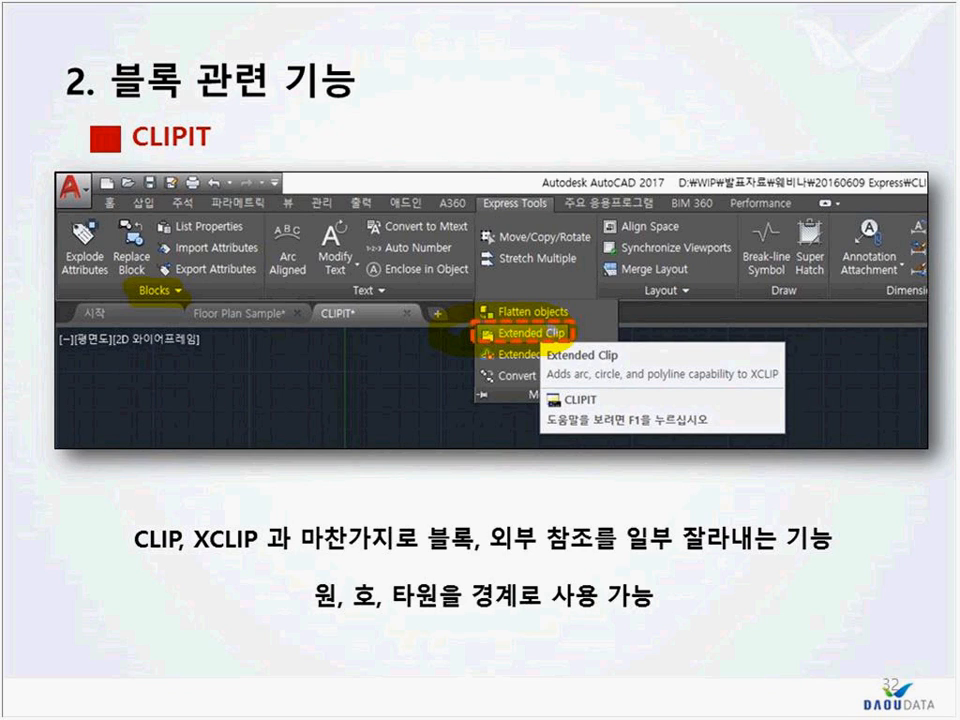
left_click_drag(129, 545, 260, 547)
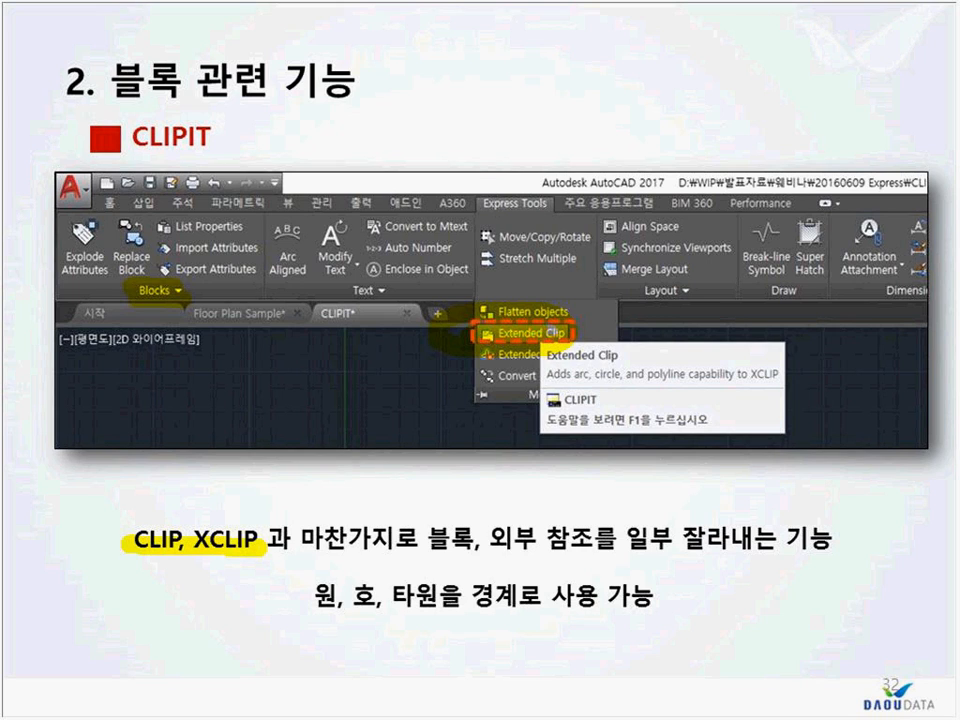
left_click_drag(316, 595, 437, 605)
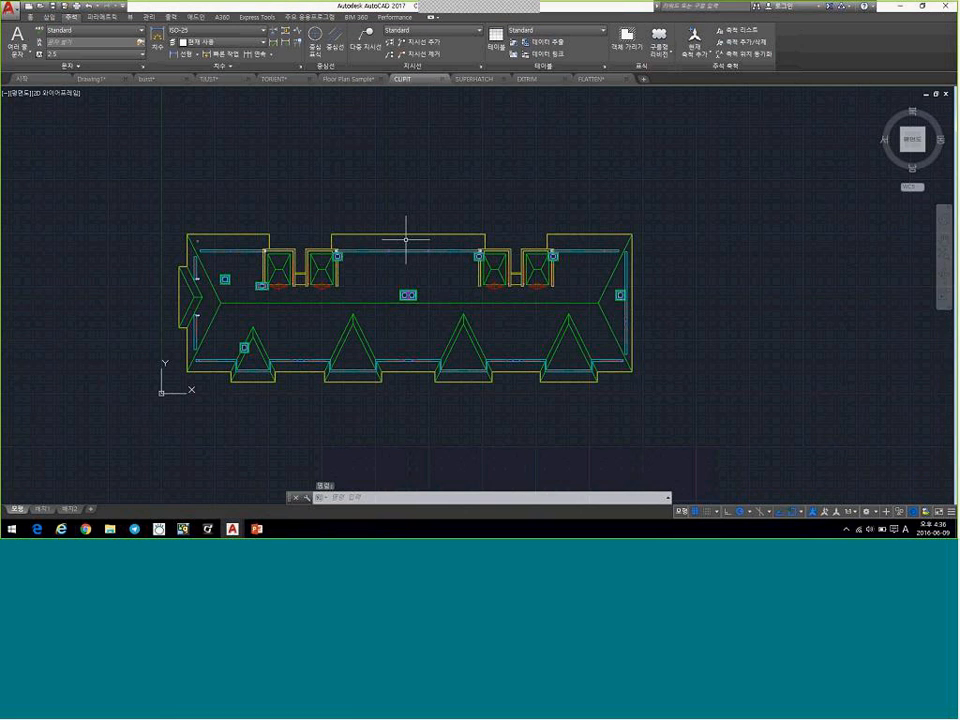
Draw a tall rectangle across the western part of the roof plan in the CLIPIT drawing, extending past both long edges
type("rec")
key("Return")
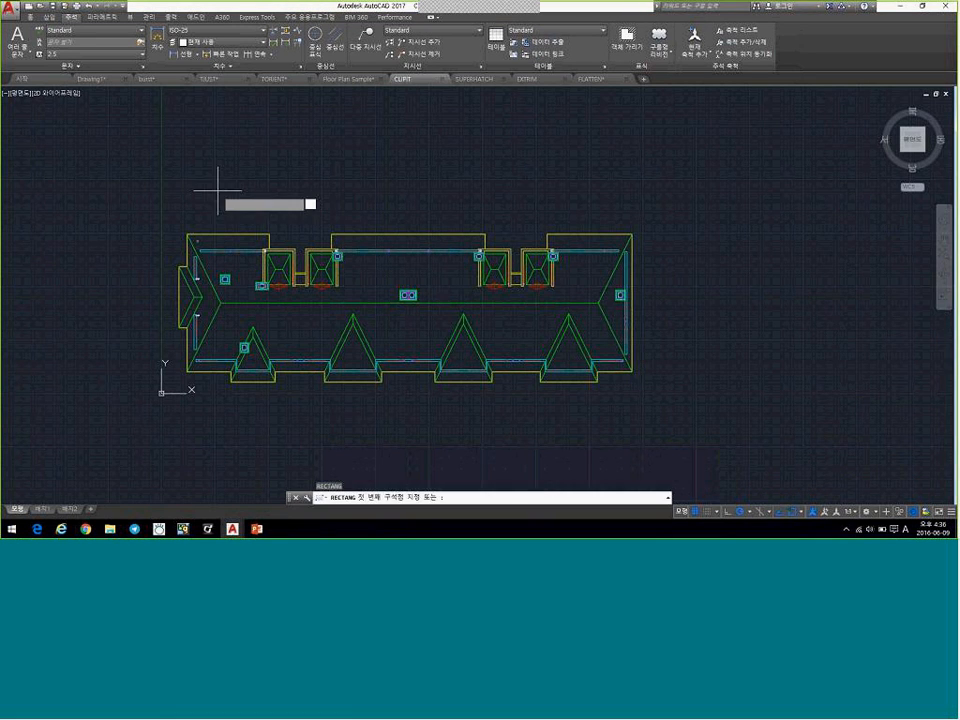
left_click(218, 190)
left_click(358, 416)
key("Escape")
key("Escape")
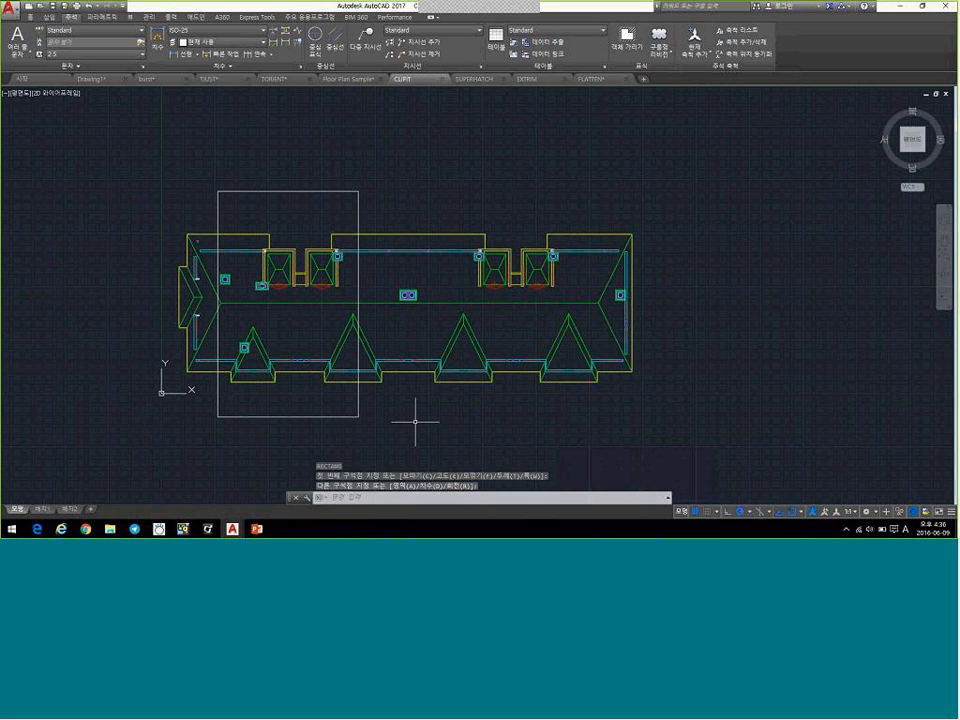
key("Escape")
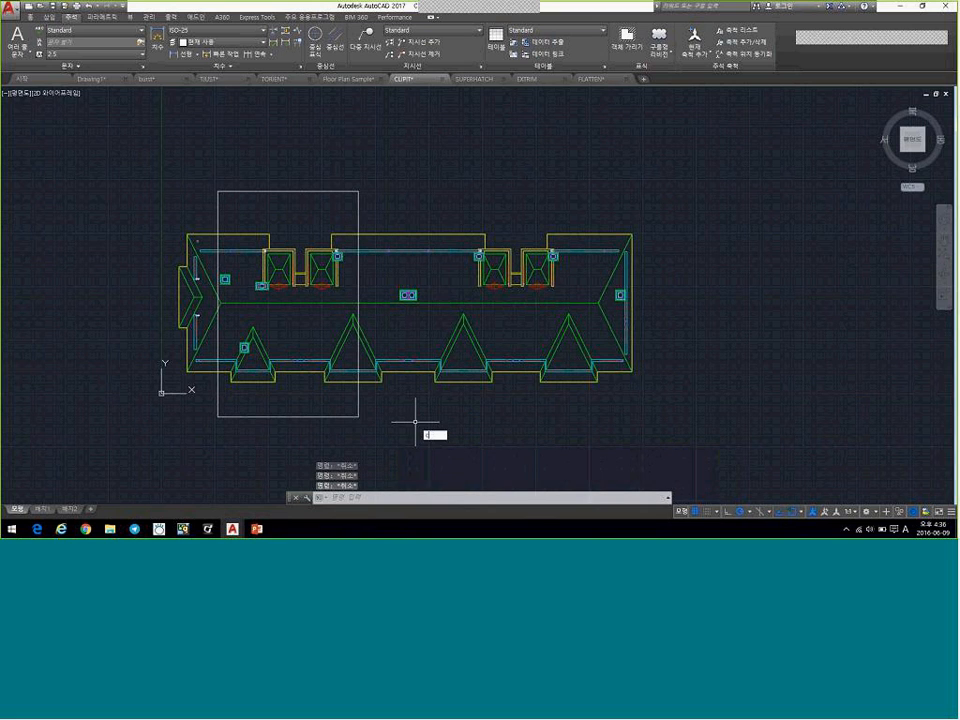
Clip the roof plan block with CLIP, making a new boundary from the existing rectangle as a selected polyline
type("clip")
key("Return")
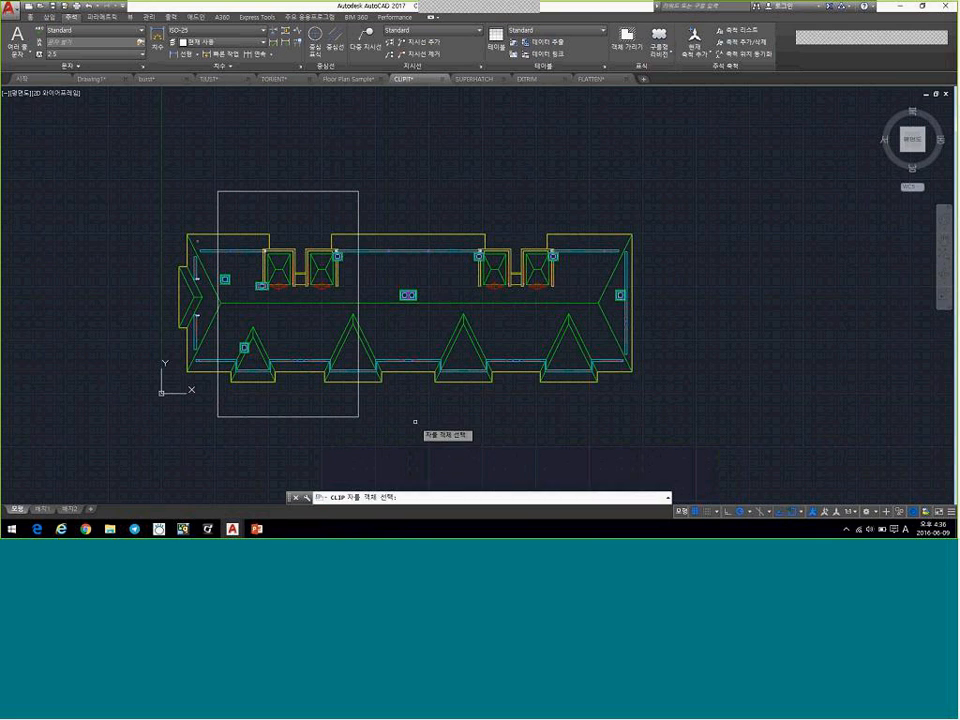
left_click(358, 385)
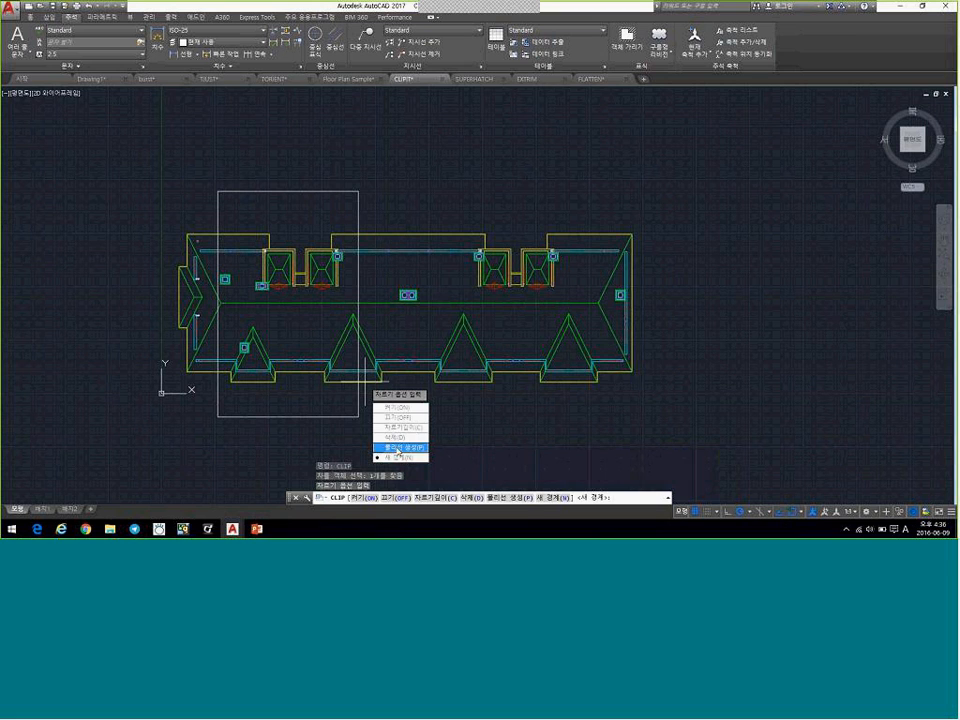
left_click(395, 456)
left_click(403, 407)
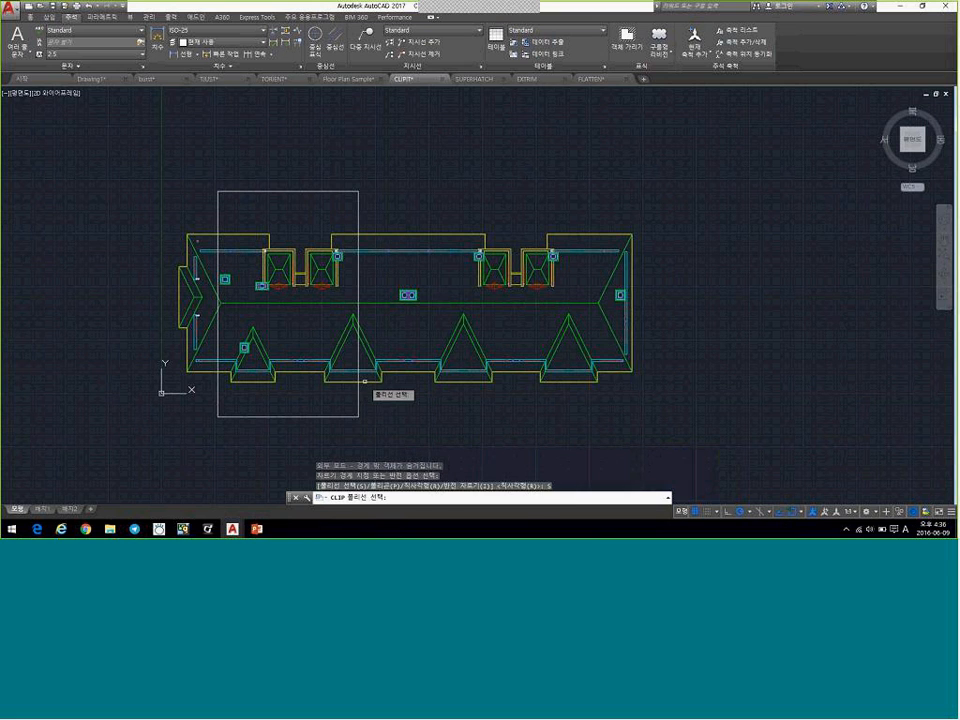
left_click(358, 392)
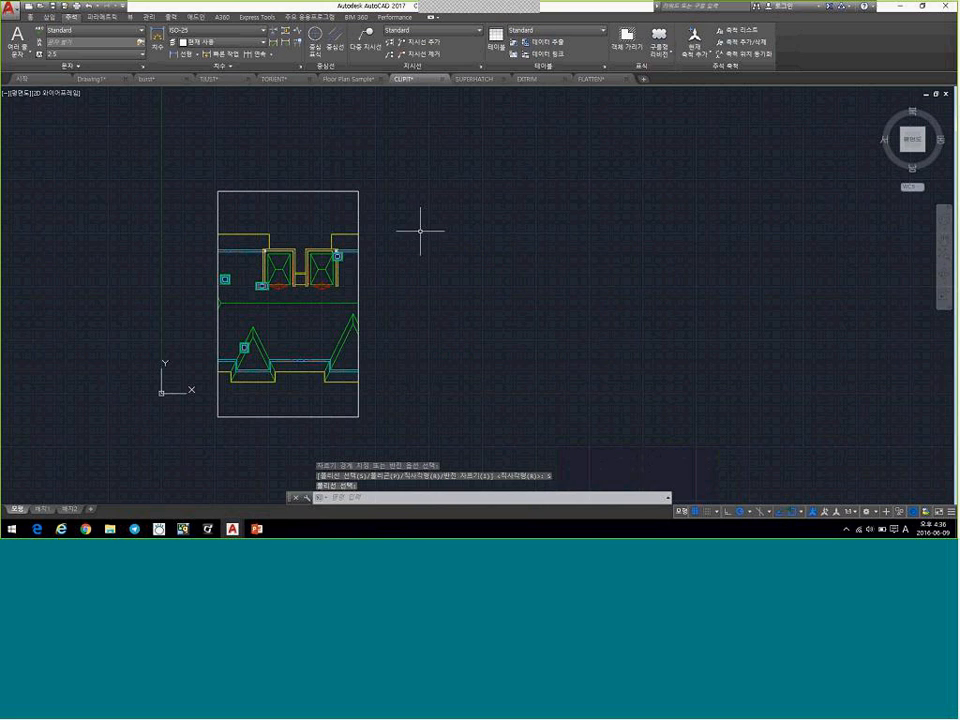
Select the clipped block with its rectangle and stretch their southeast corner outwards by the grip
left_click(375, 208)
left_click(329, 251)
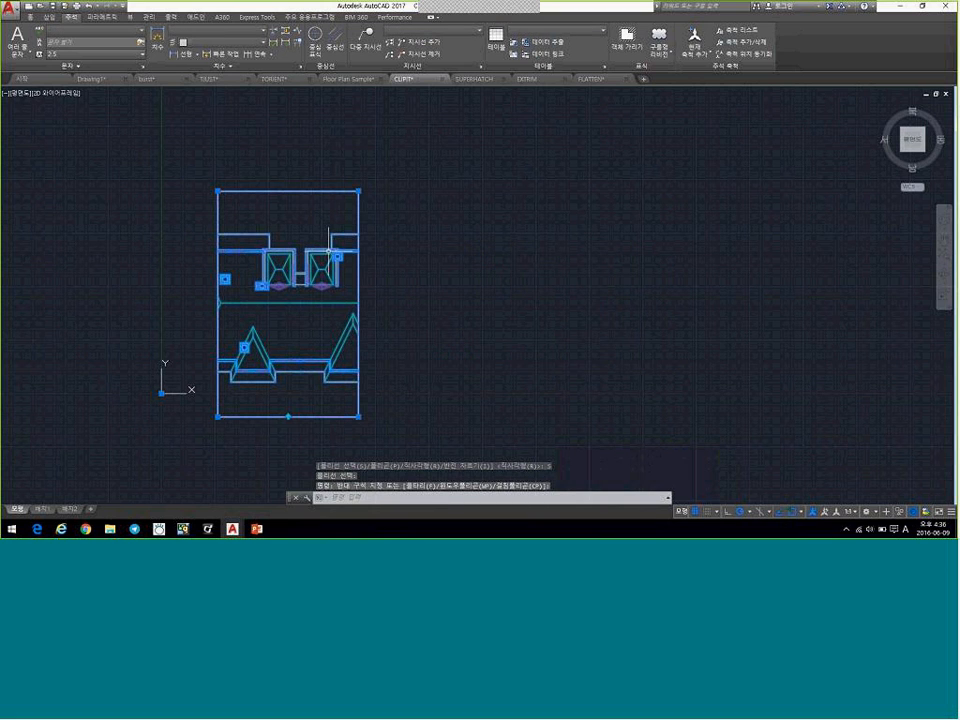
left_click(358, 416)
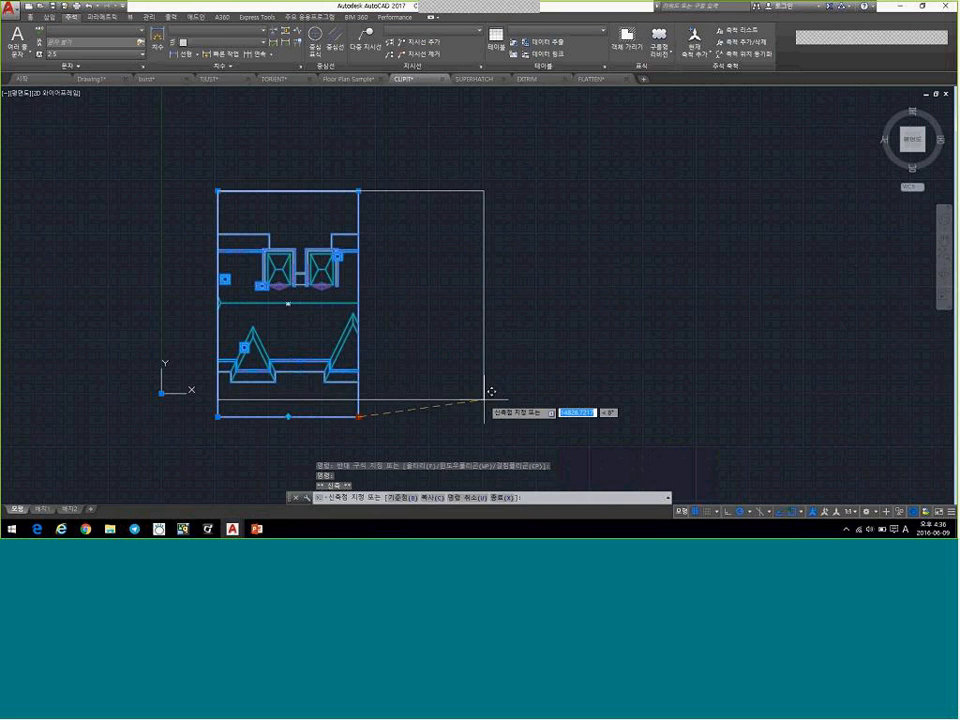
left_click(419, 449)
Undo the grip edits, the CLIP operation and the rectangle on the roof plan
key("ctrl+z")
key("ctrl+z")
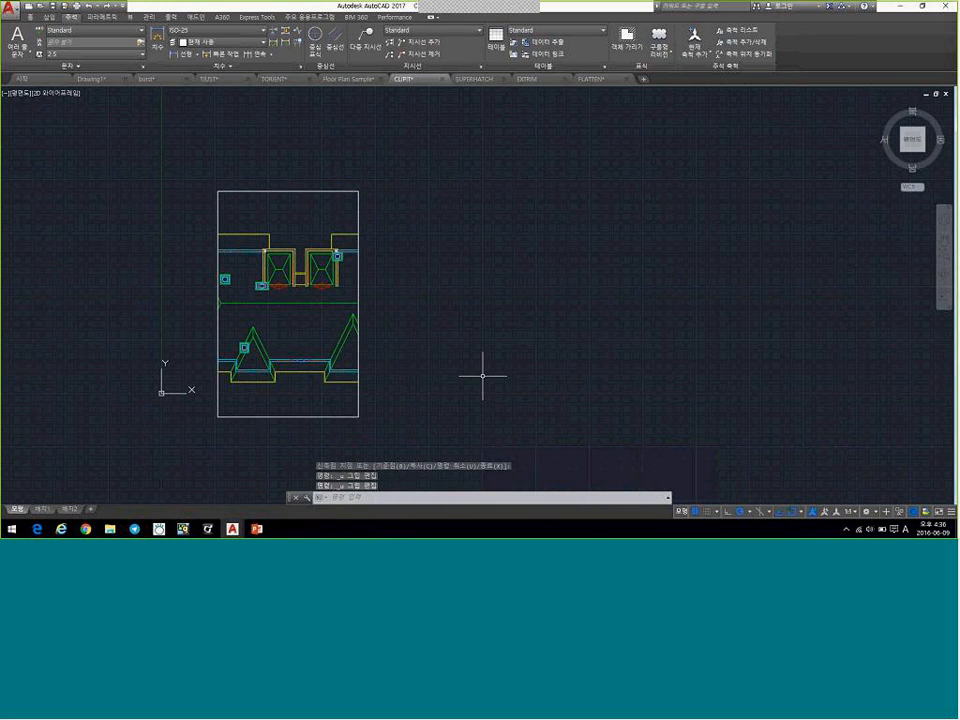
key("ctrl+z")
key("ctrl+z")
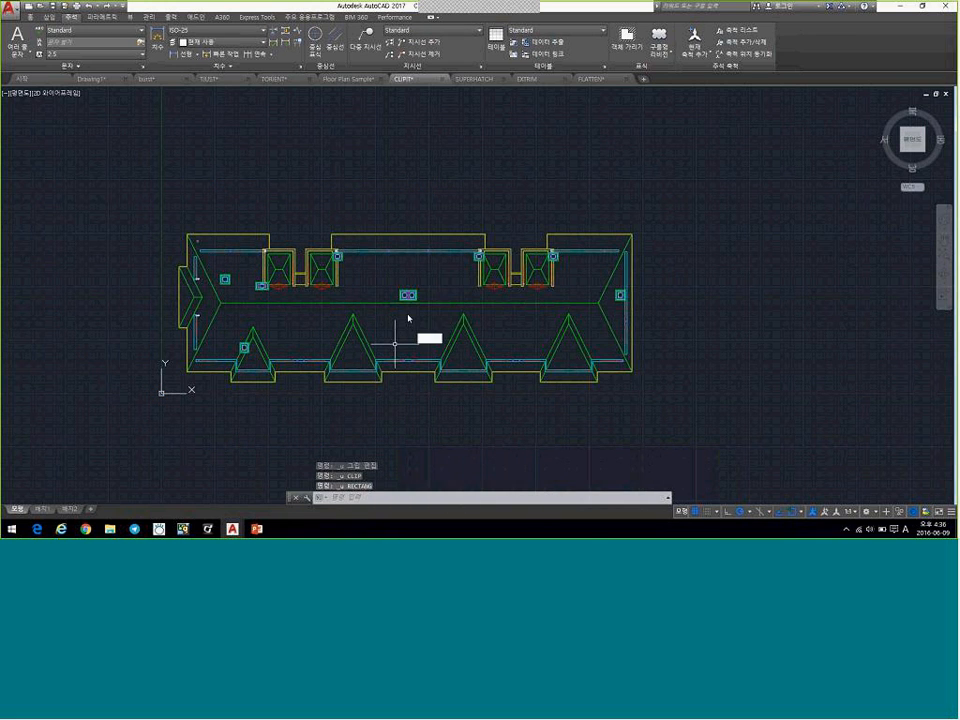
Draw a circle with a radius of about 16160 over the roof plan, centred just above the ridge line
type("c")
key("Return")
left_click(373, 293)
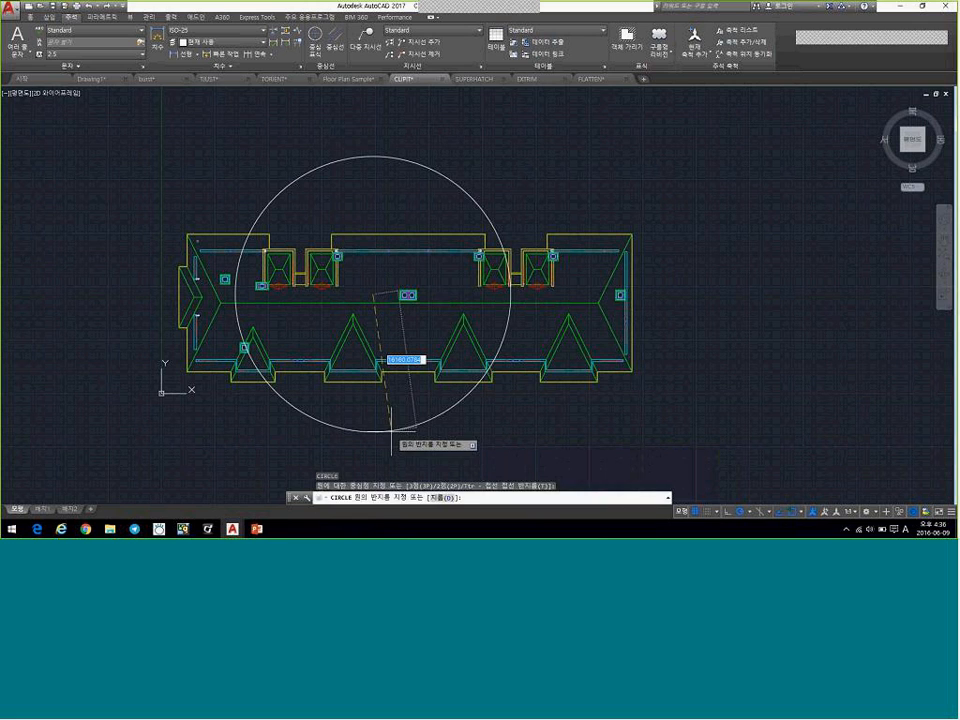
left_click(391, 429)
Try to clip the roof plan block with CLIP, choosing the circle as the polyline for a new boundary
type("clip")
key("Return")
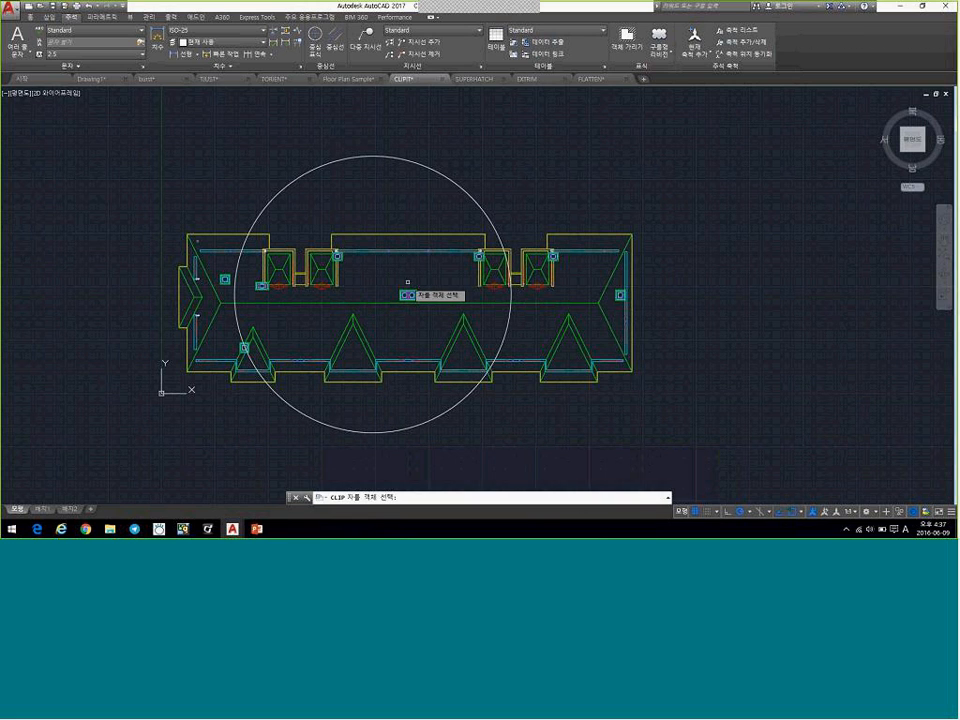
left_click(457, 232)
key("Return")
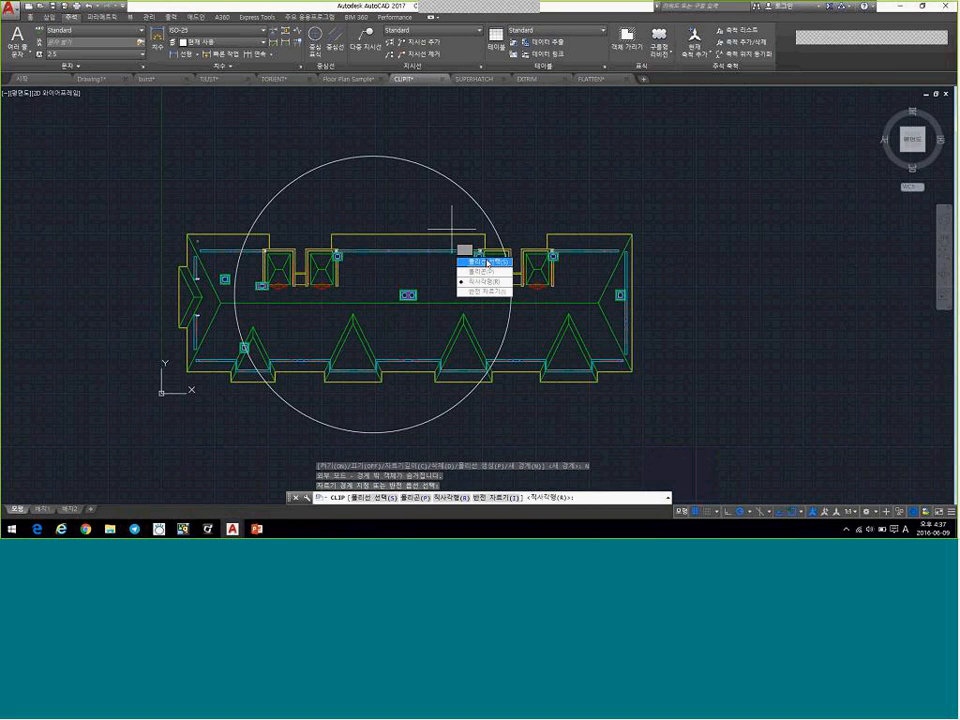
left_click(487, 262)
left_click(443, 175)
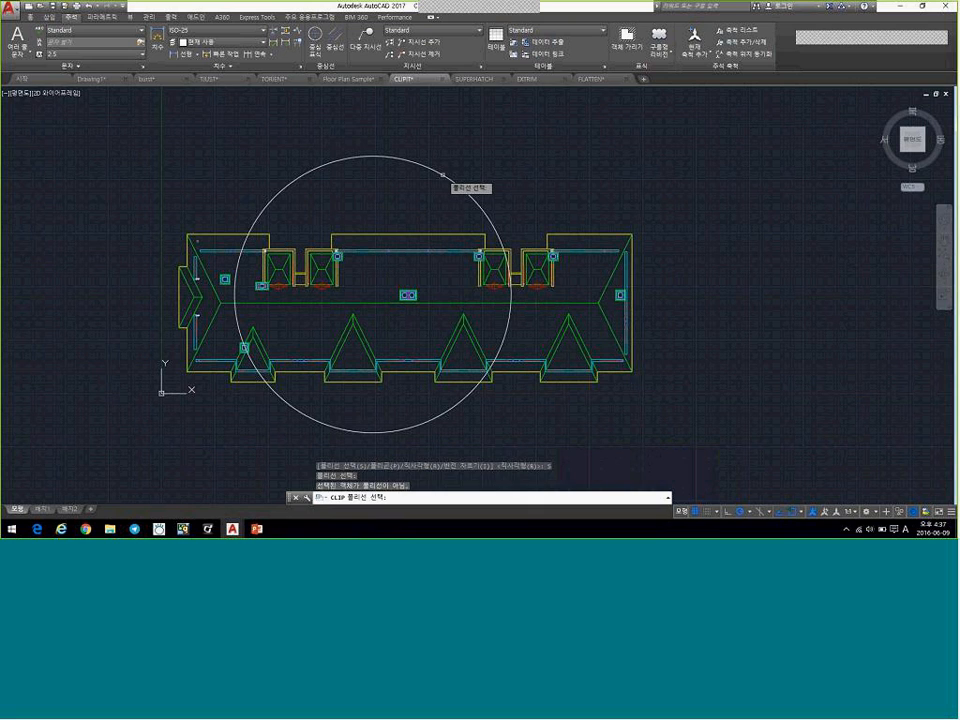
key("Escape")
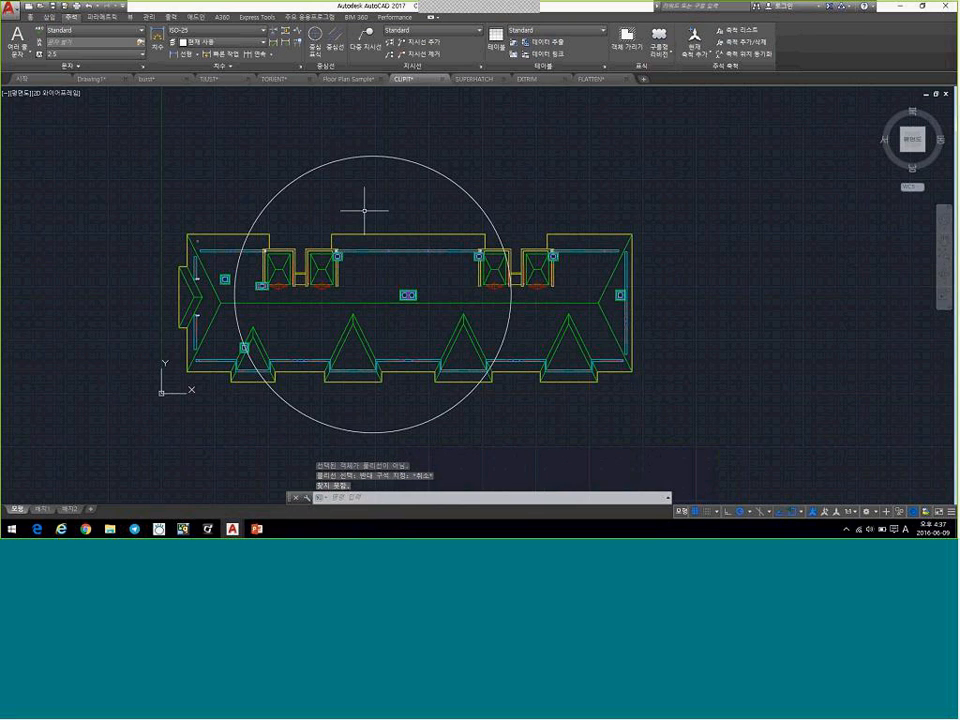
key("Escape")
key("Escape")
Erase the circle drawn over the roof plan
left_click(439, 188)
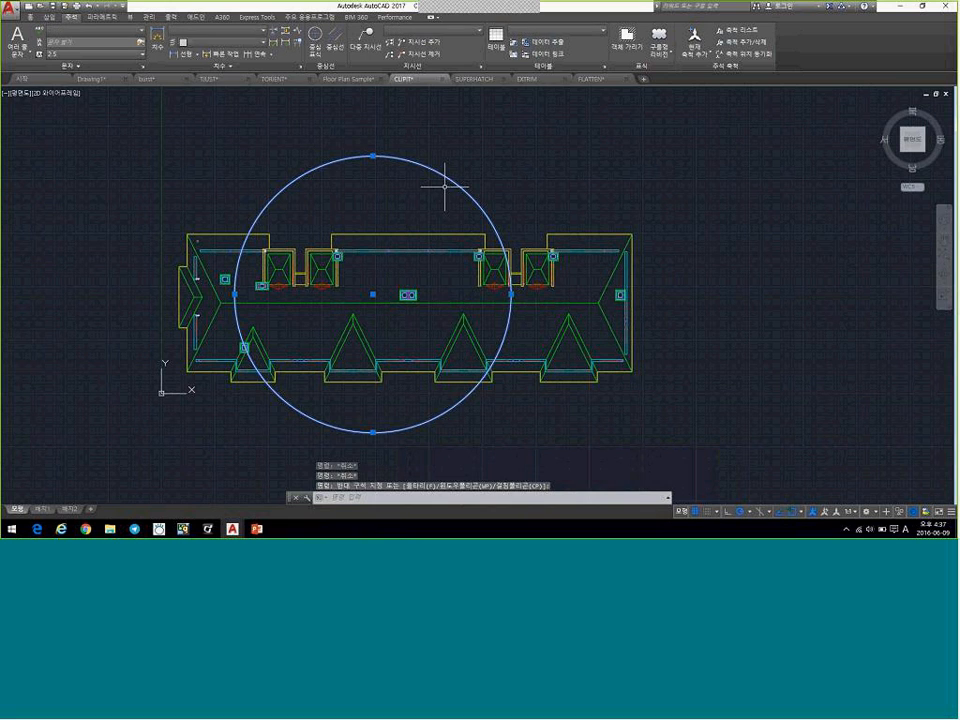
type("e")
key("Return")
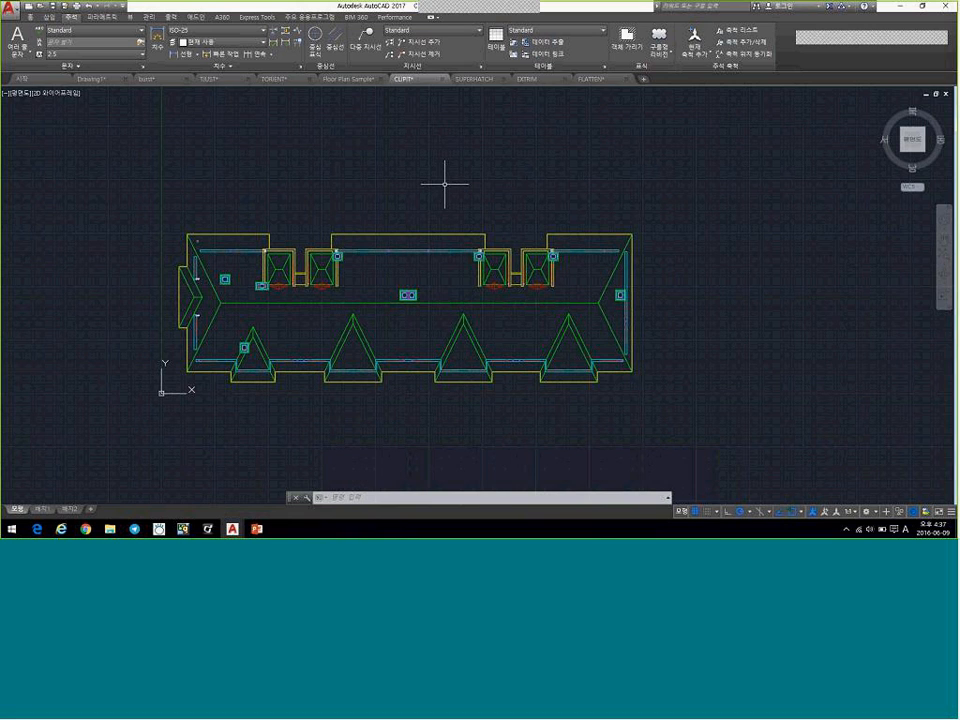
Draw a circle centred on the roof plan's ridge line, large enough to extend past both long edges
type("c")
key("Return")
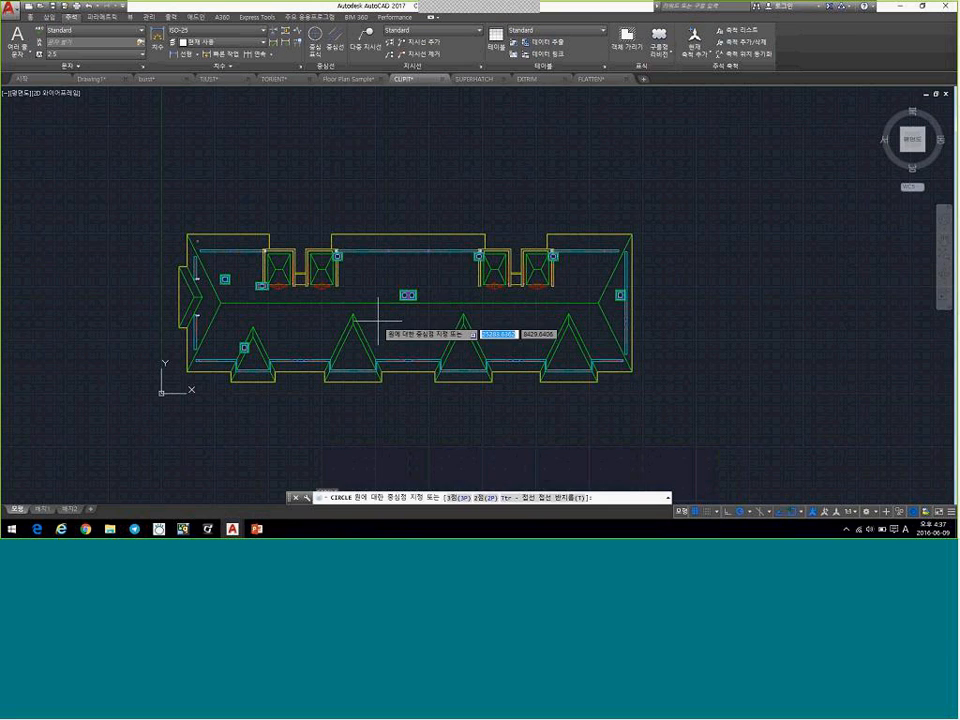
left_click(380, 302)
left_click(407, 421)
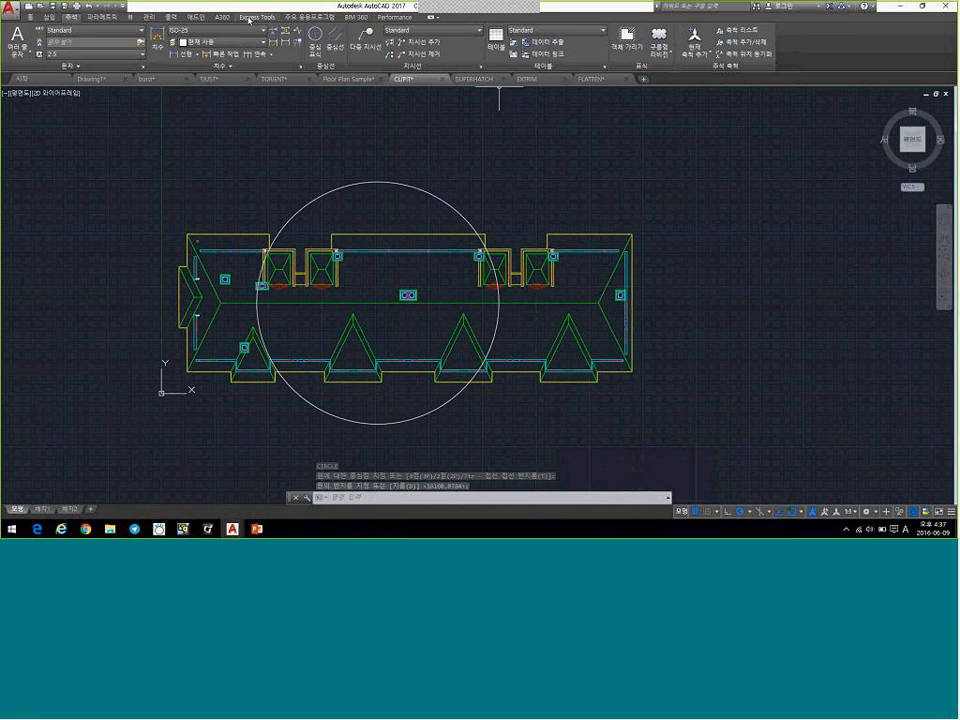
Clip the roof plan block to the circle with Extended Clip (CLIPIT), accepting the 58.24 arc error distance
left_click(262, 17)
left_click(275, 66)
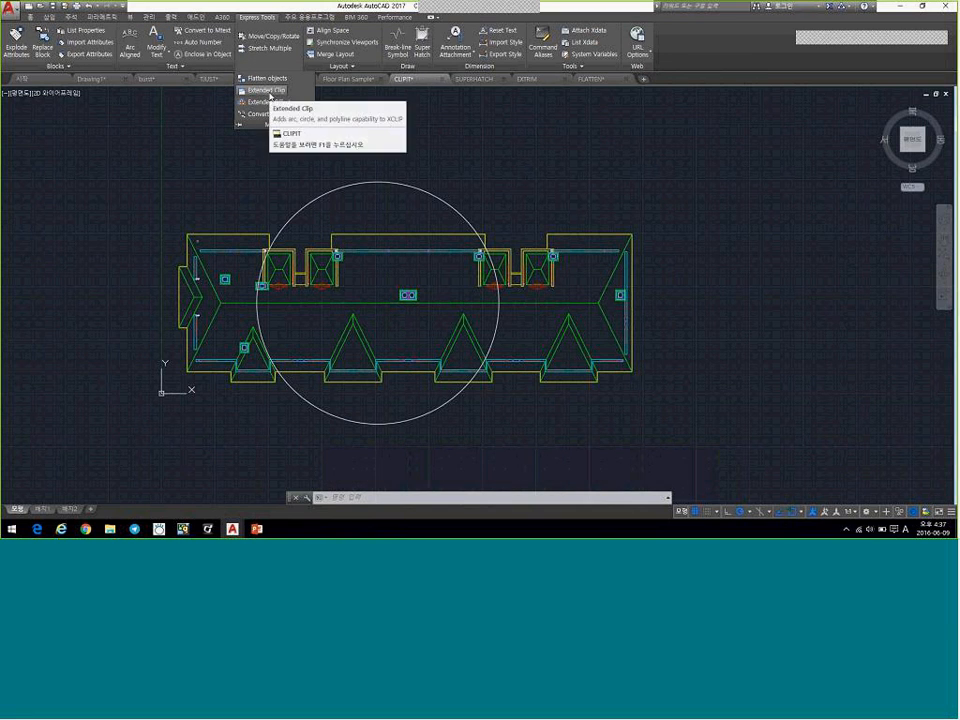
left_click(270, 96)
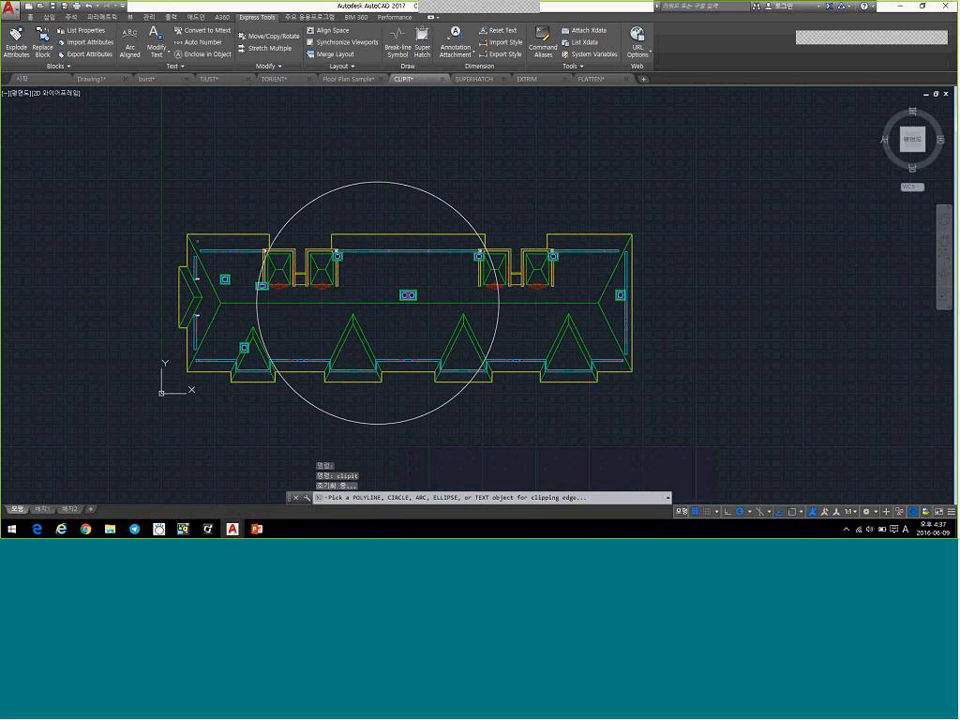
left_click(459, 203)
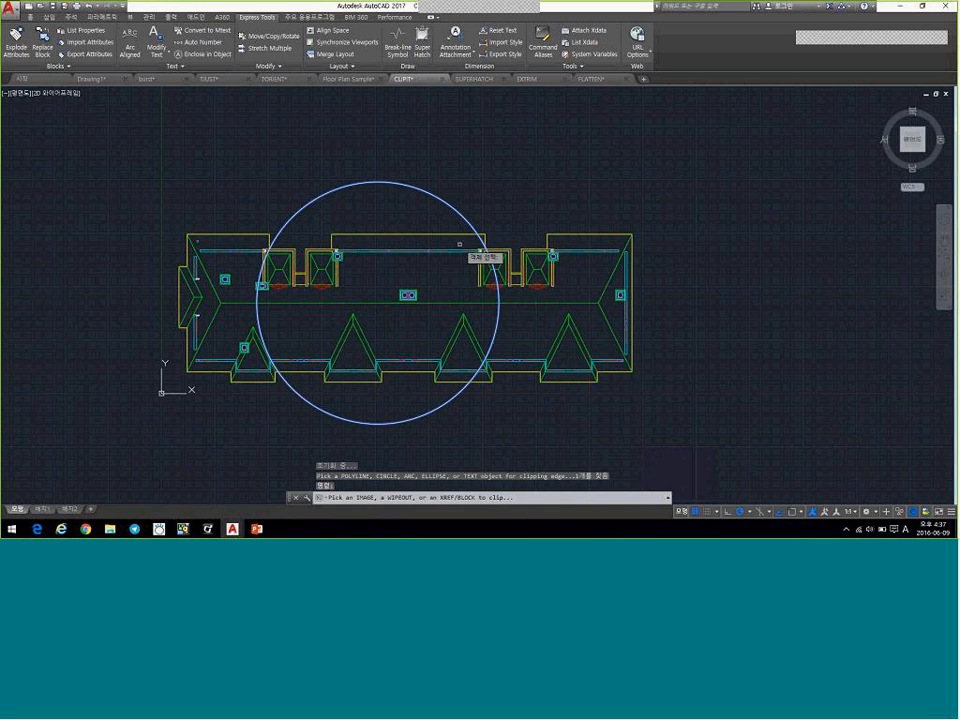
left_click(458, 250)
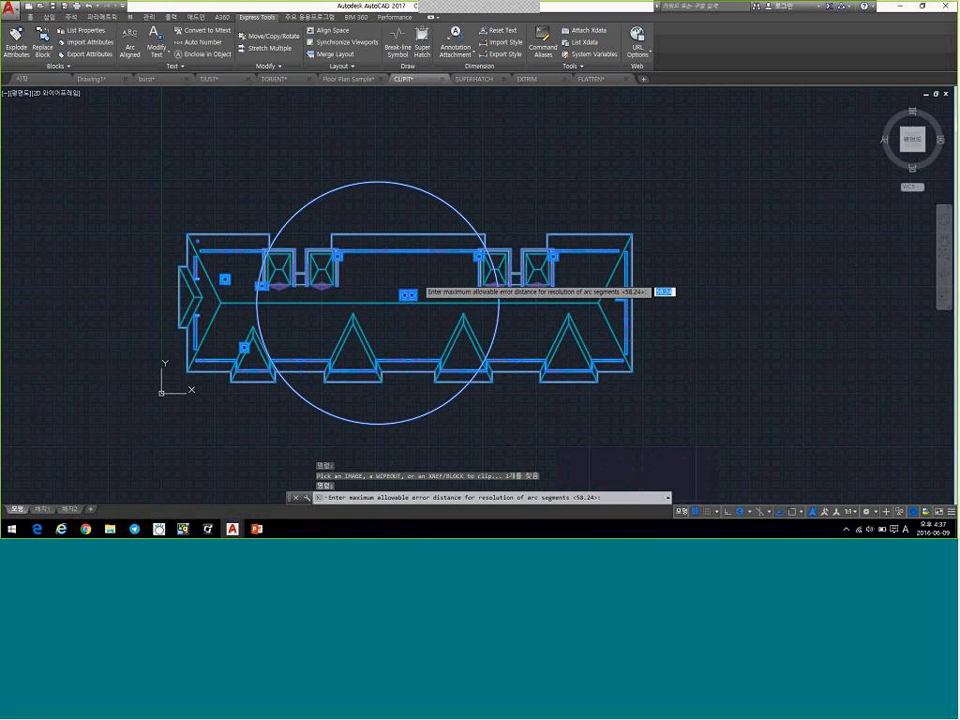
key("Return")
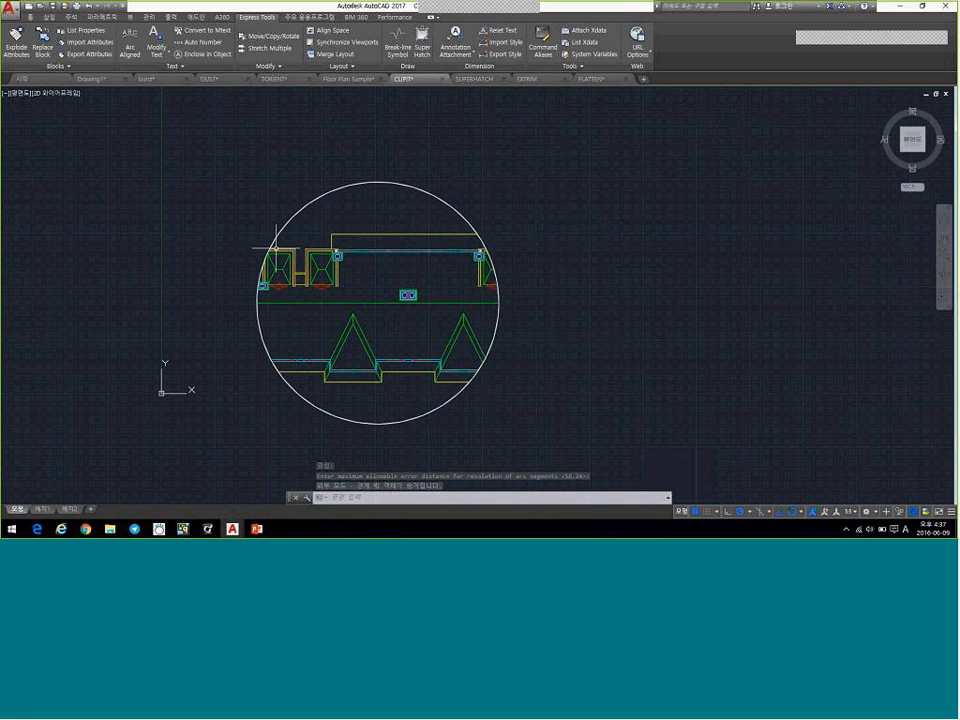
Examine the segmented clip boundary against the true circle near the northwest roof structures, then clear the selection
scroll(268, 252, "up", 2)
scroll(268, 250, "up", 4)
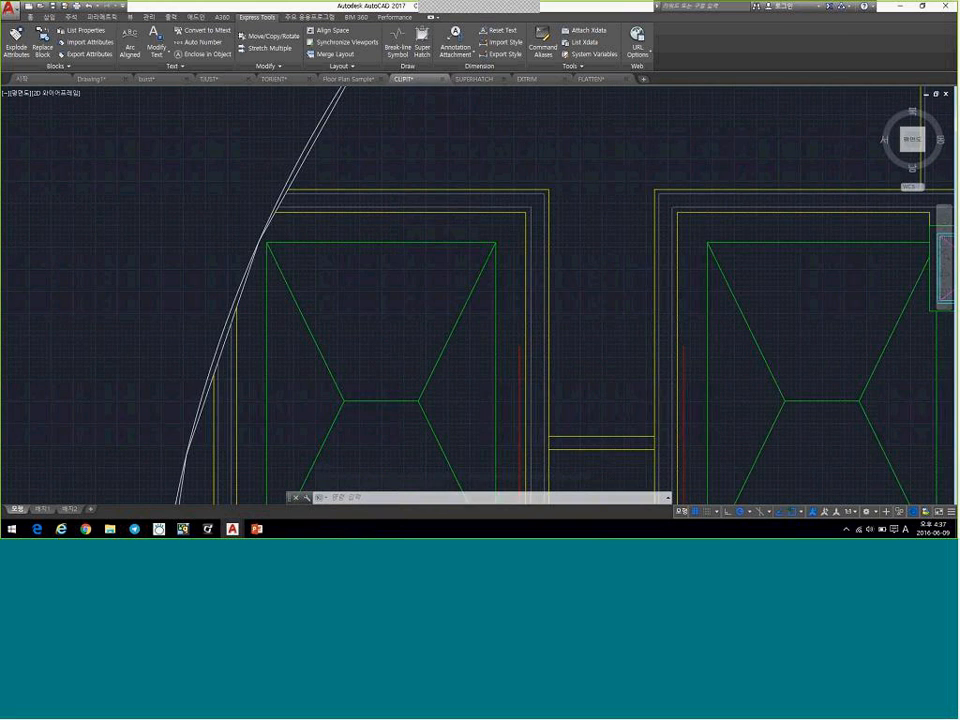
scroll(295, 150, "up", 4)
left_click(291, 157)
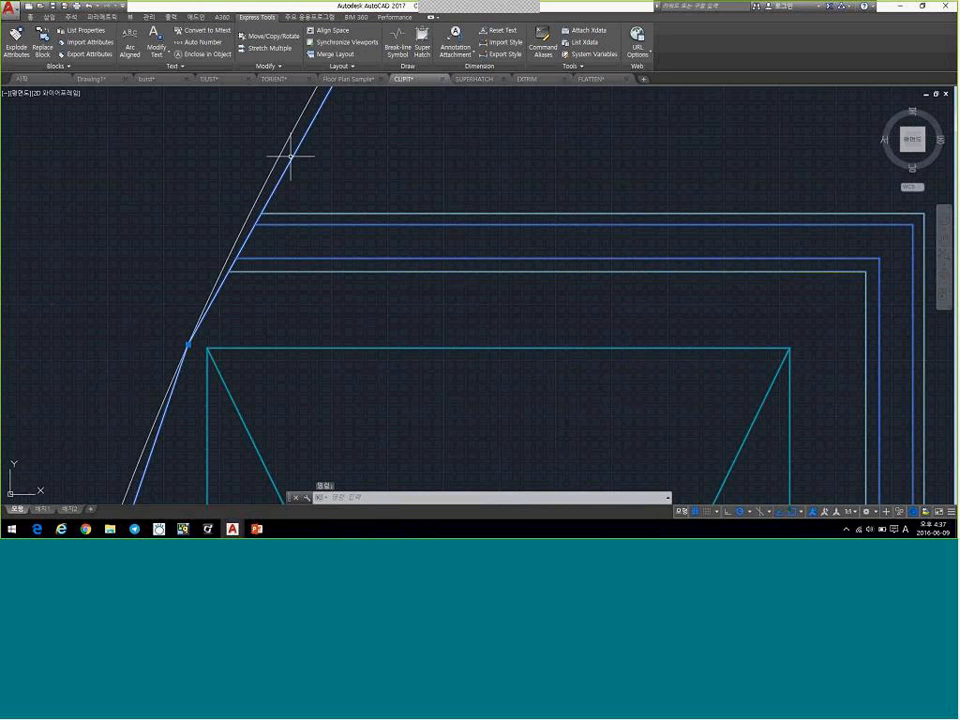
scroll(298, 150, "down", 4)
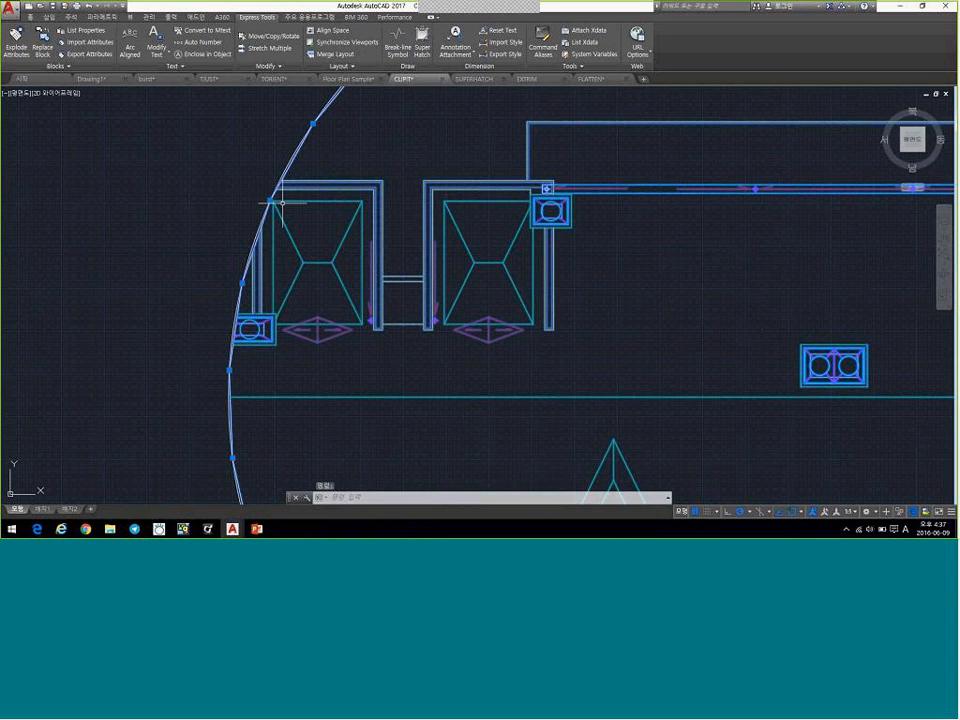
scroll(308, 198, "down", 4)
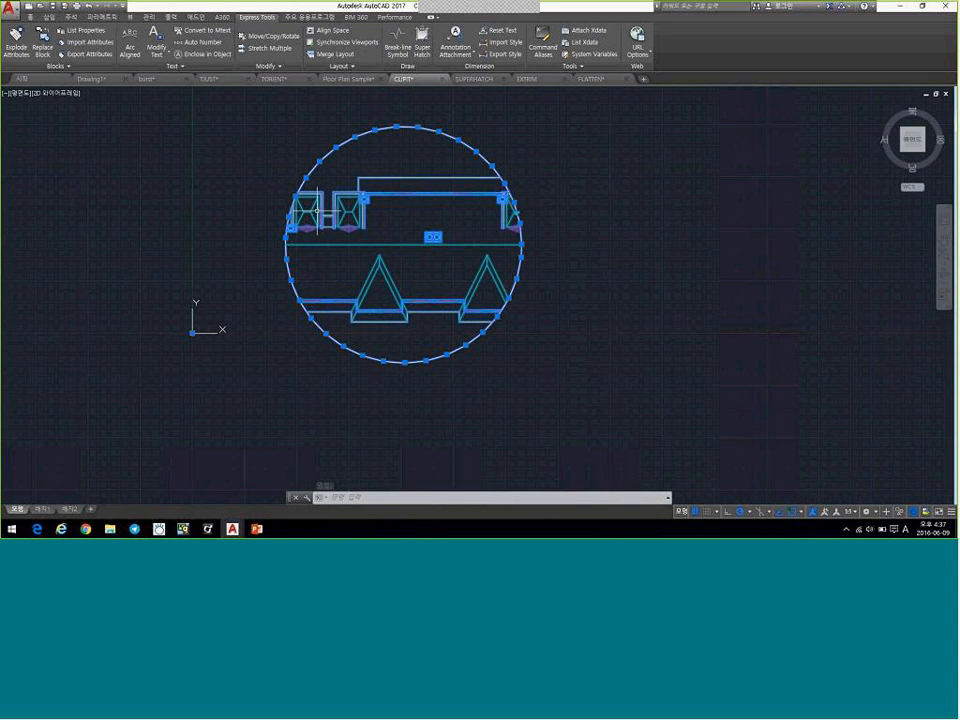
key("Escape")
key("Escape")
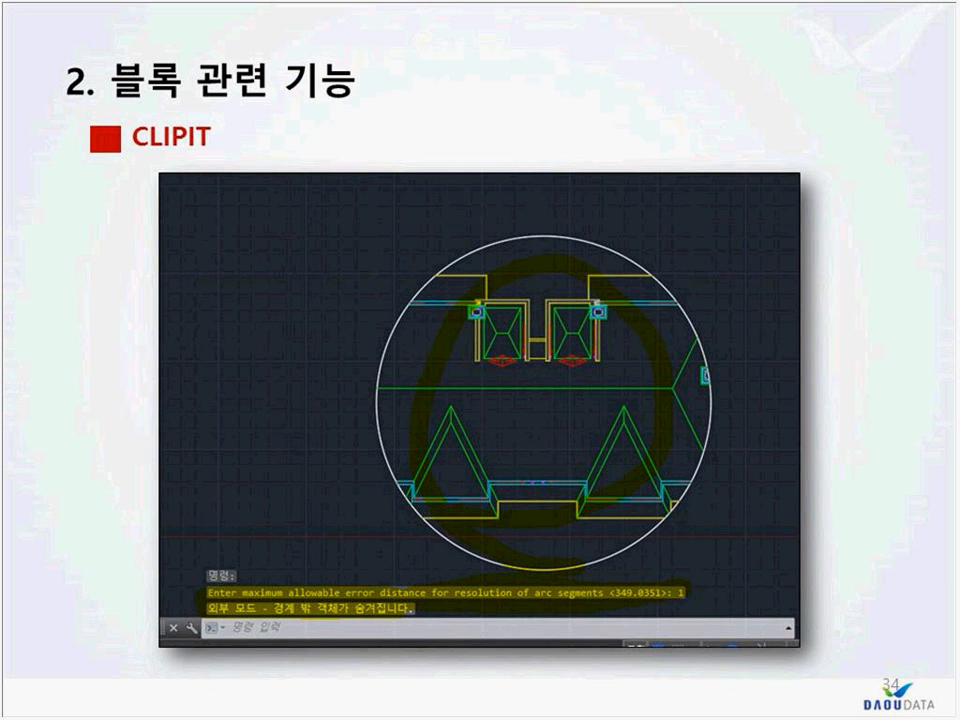
key("Right")
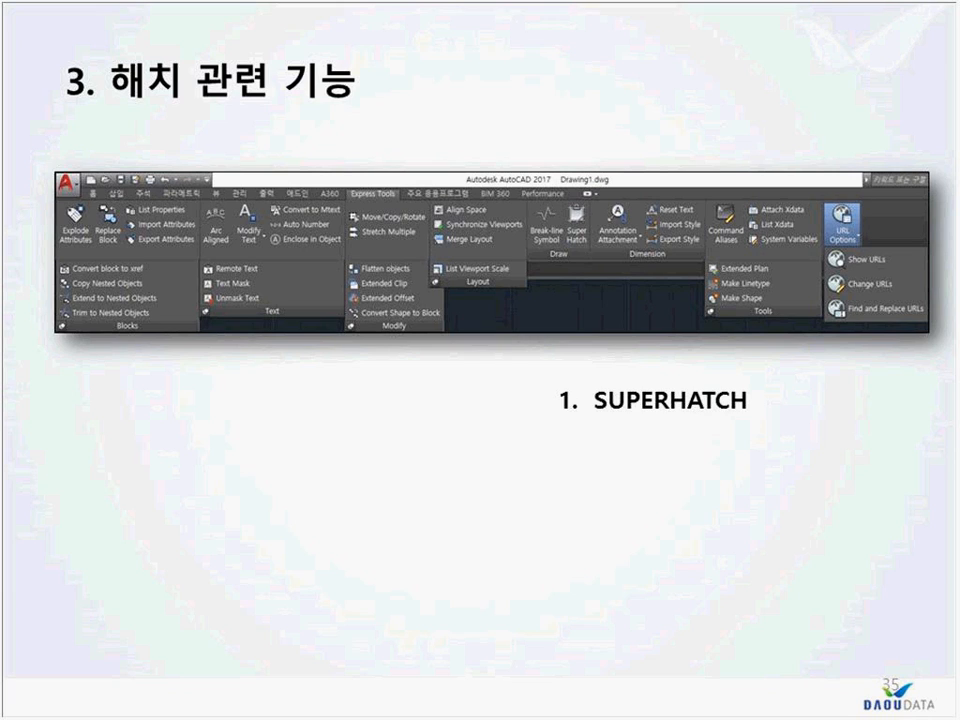
key("Right")
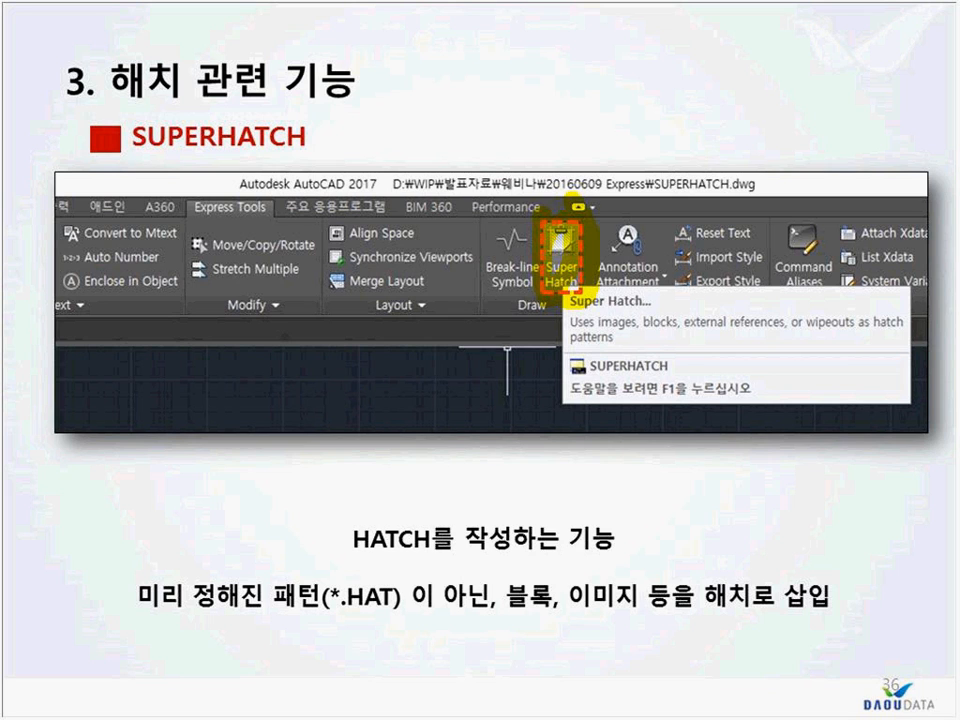
key("Right")
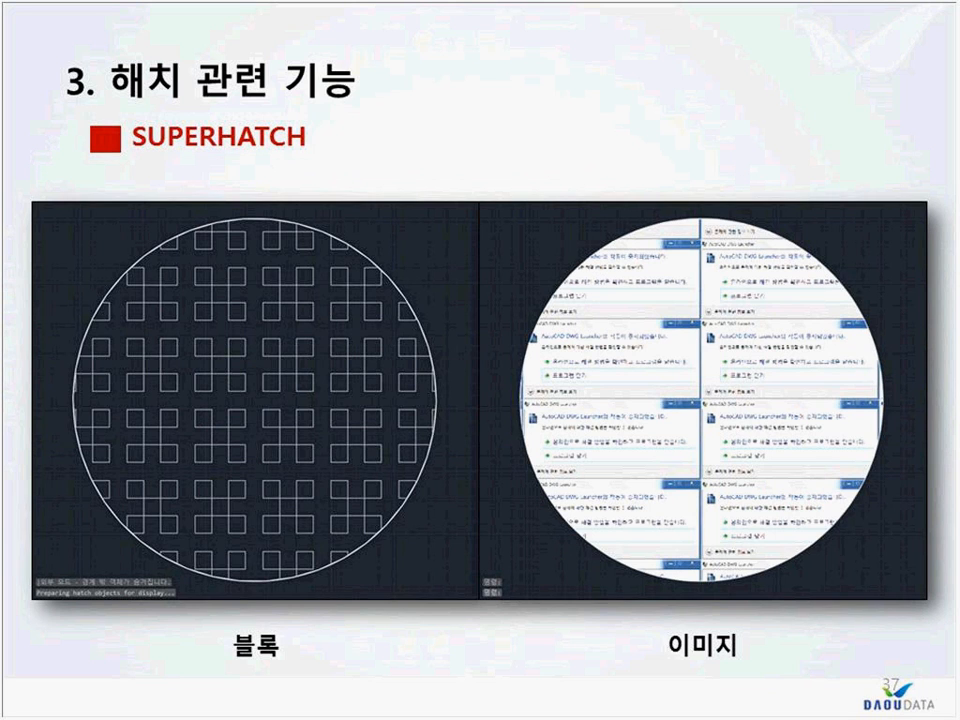
left_click_drag(272, 472, 283, 578)
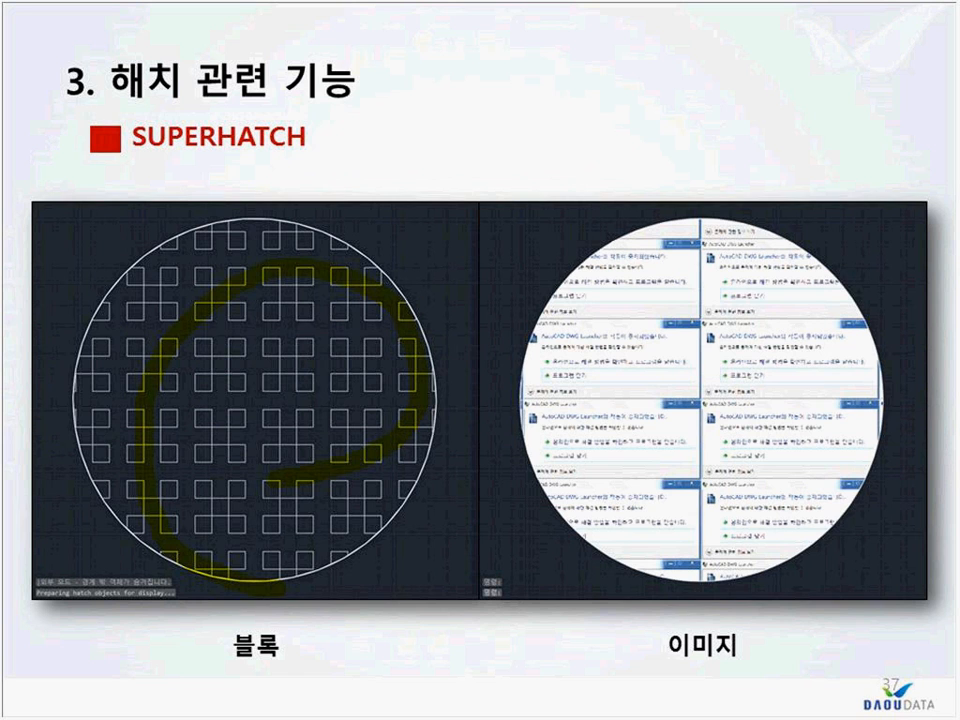
left_click_drag(700, 392, 706, 600)
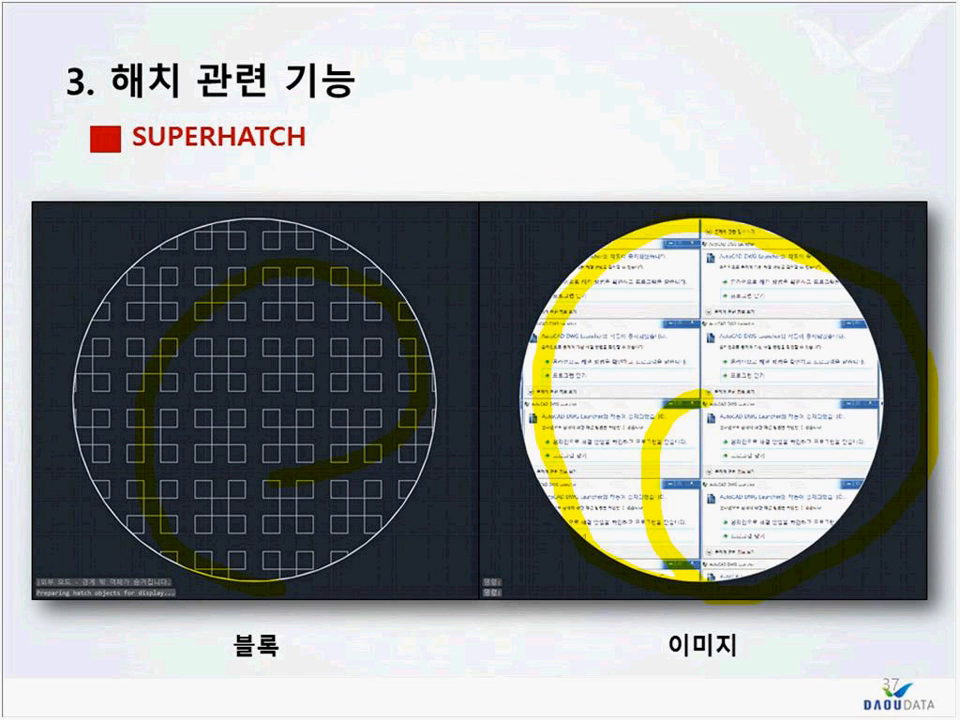
key("Right")
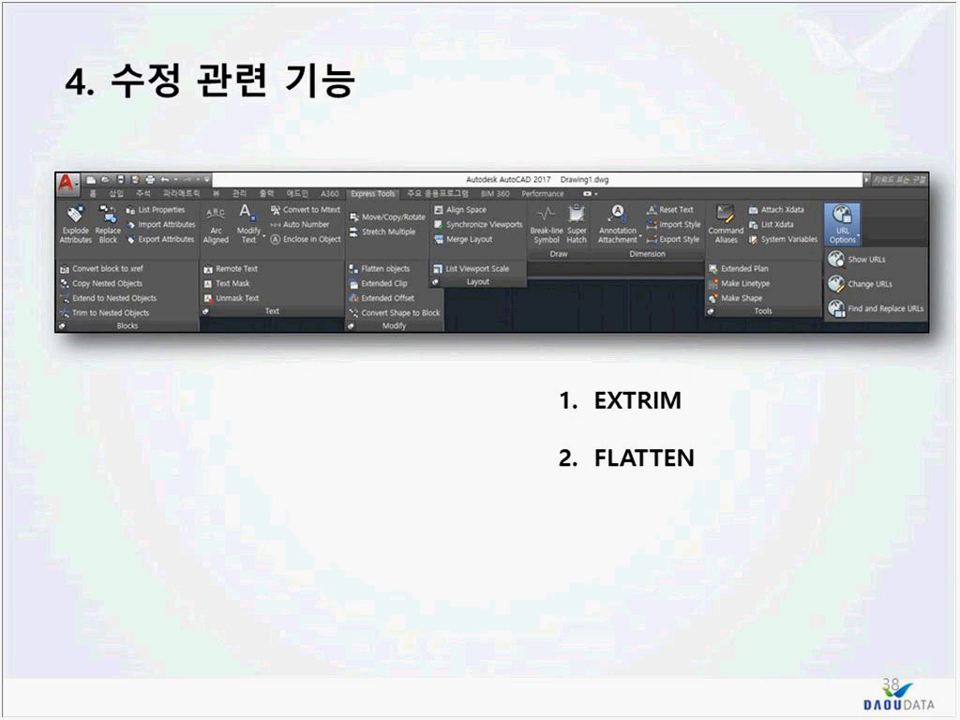
key("Left")
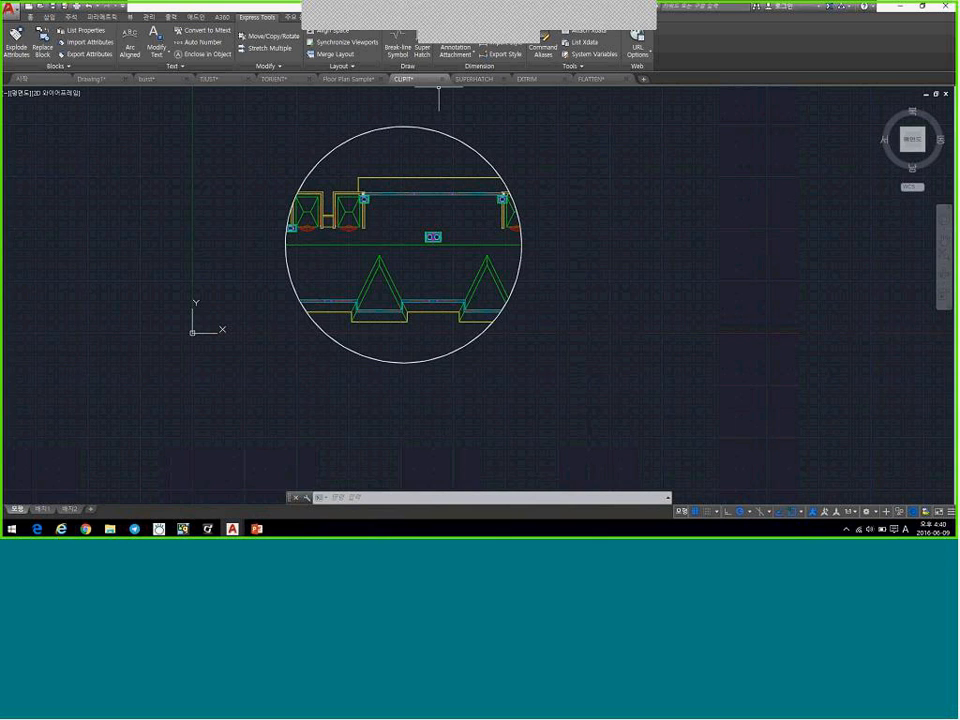
Switch to the SUPERHATCH drawing
left_click(474, 78)
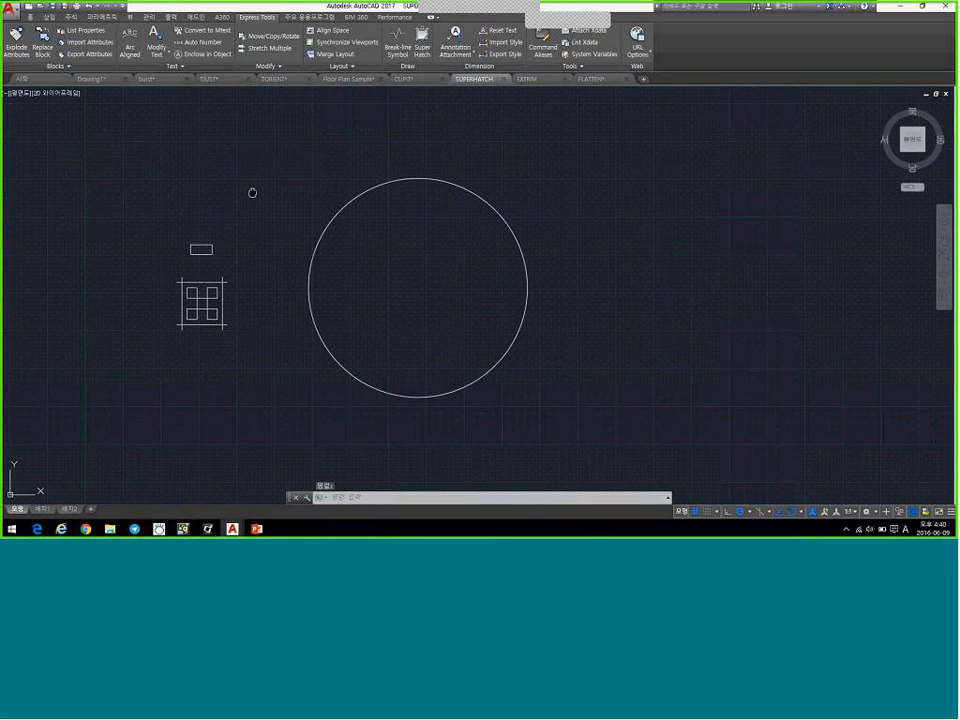
Check the drawing's defined blocks in SuperHatch's block pattern options, then cancel the command
middle_click_drag(252, 192, 269, 210)
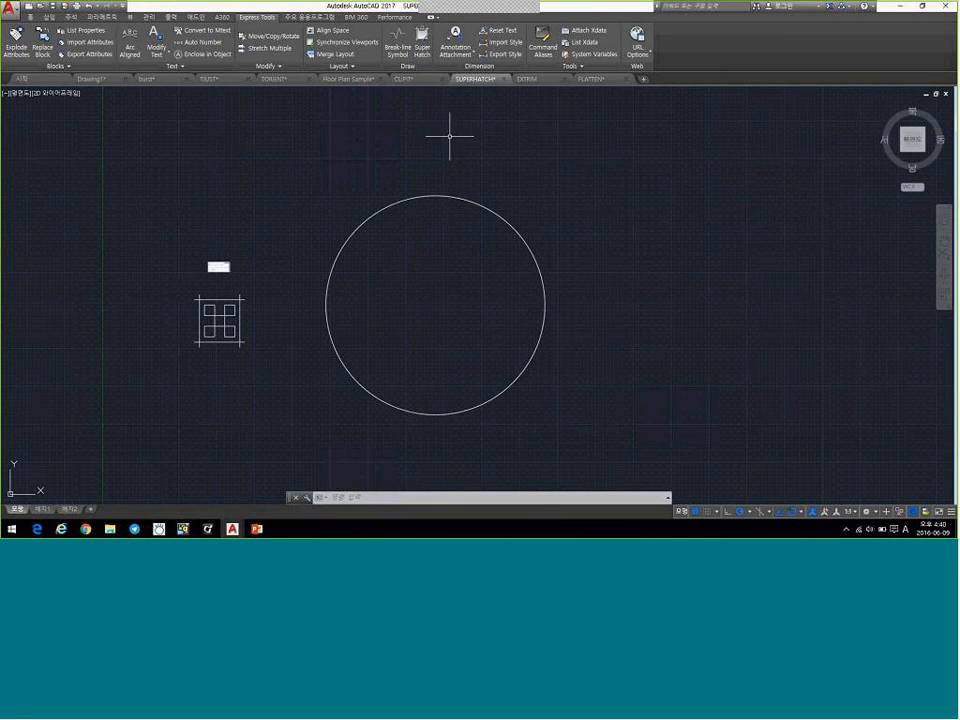
left_click(422, 45)
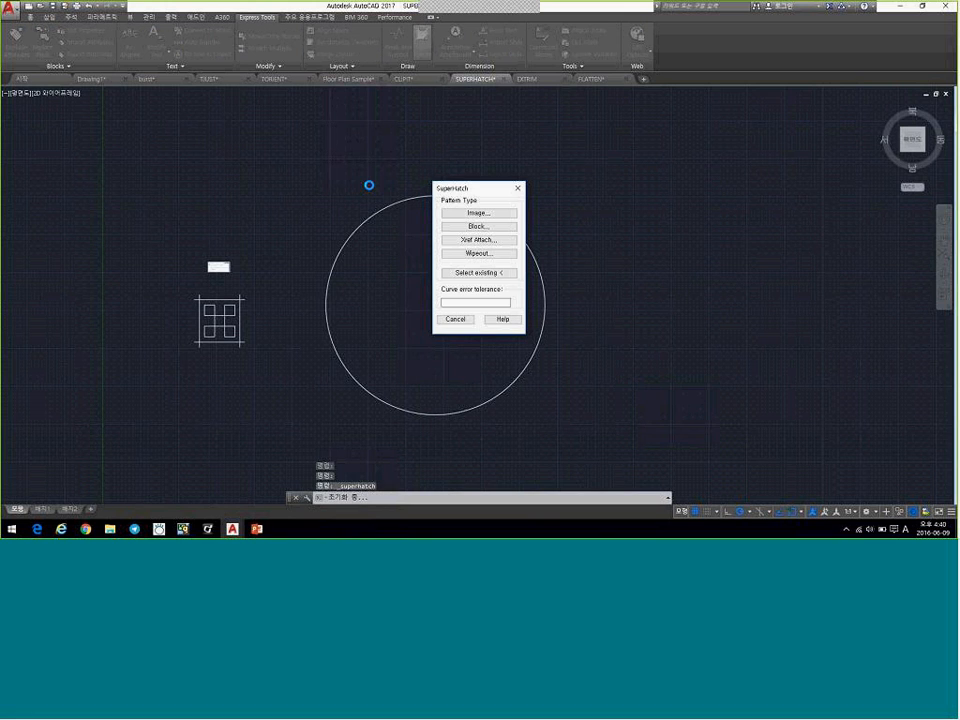
left_click_drag(455, 188, 424, 219)
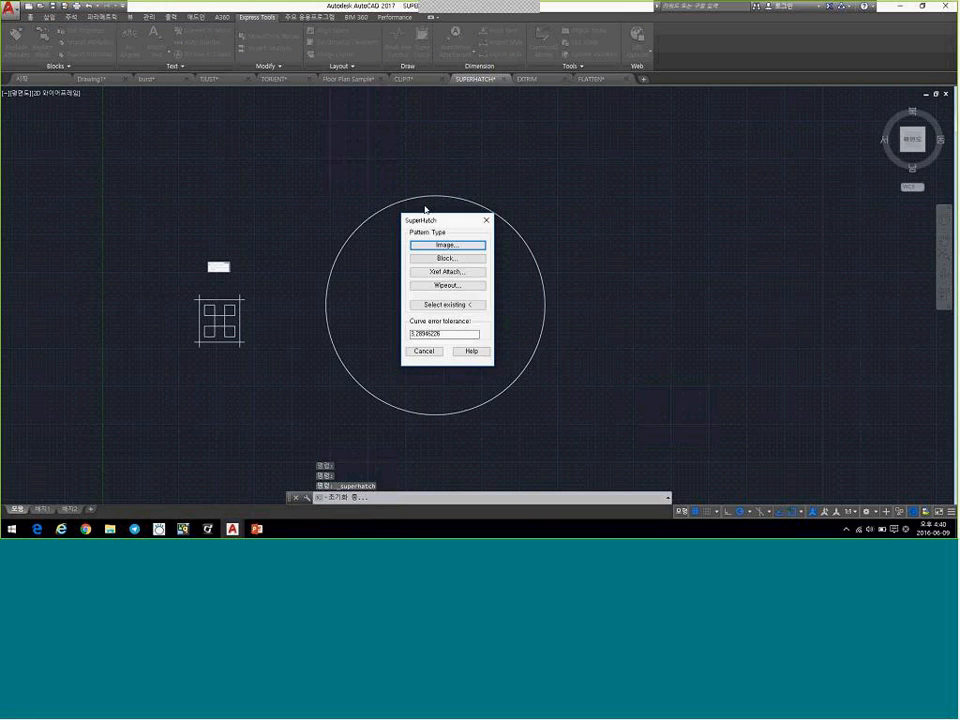
left_click(436, 259)
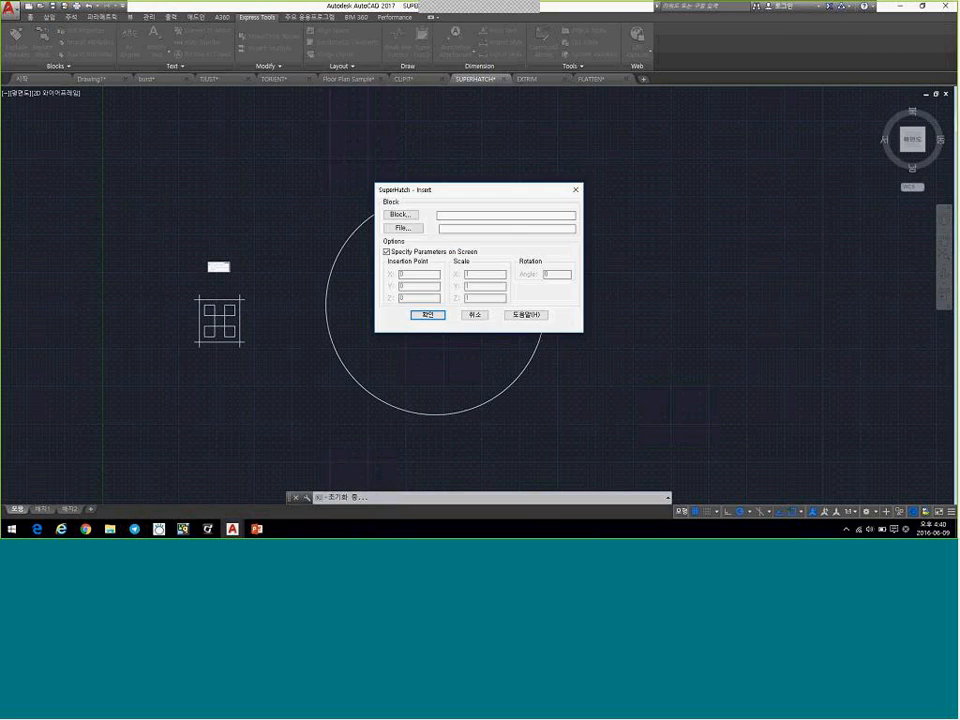
left_click(405, 216)
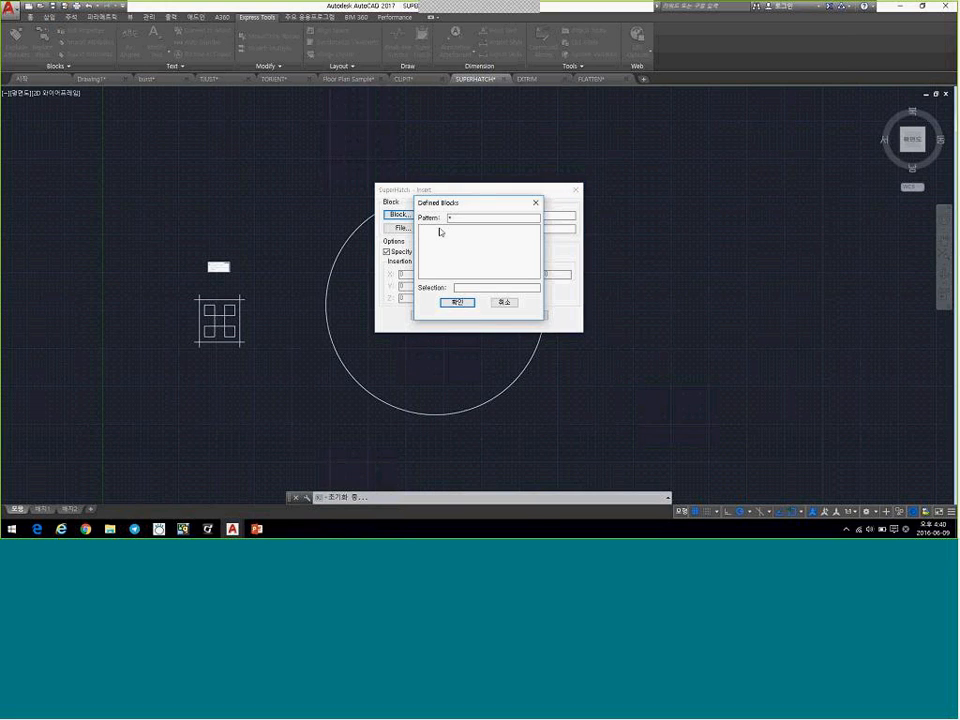
left_click(469, 302)
left_click(478, 316)
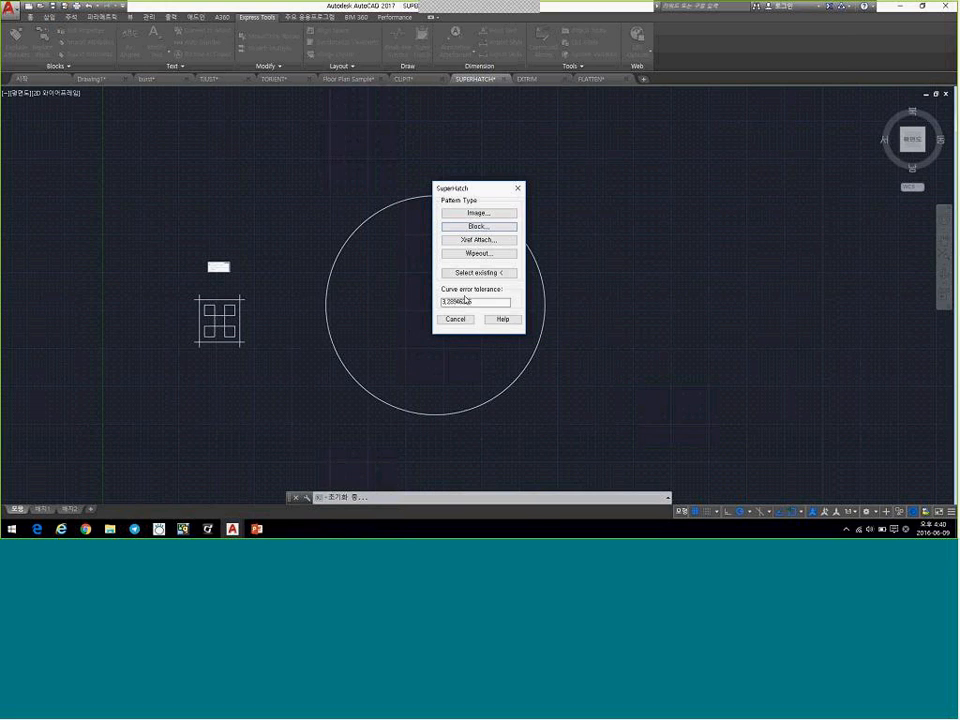
left_click(456, 319)
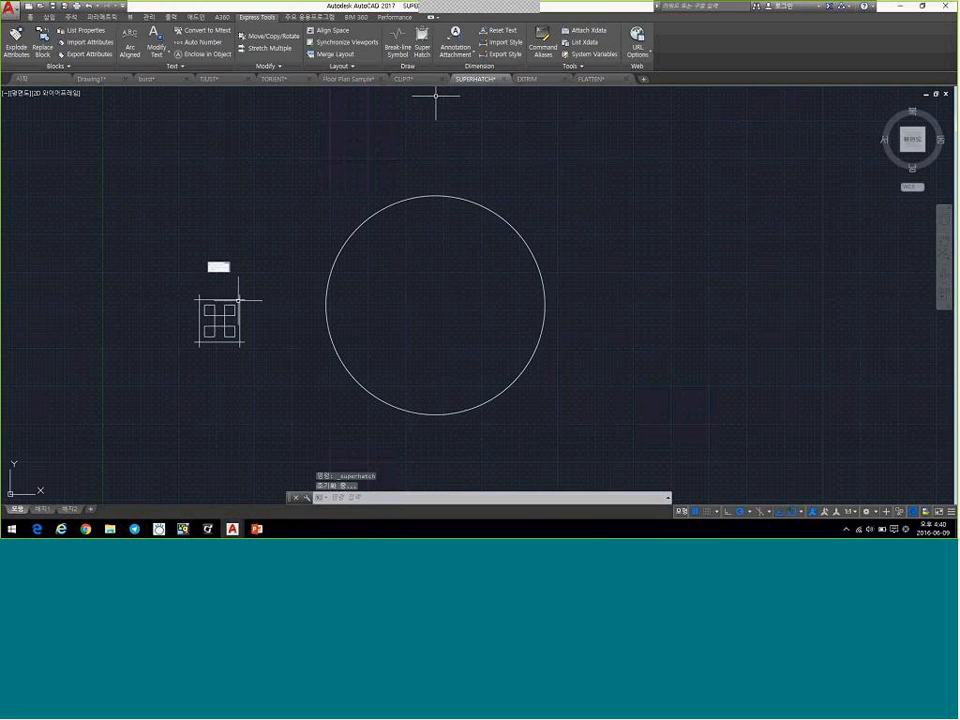
scroll(206, 321, "up", 5)
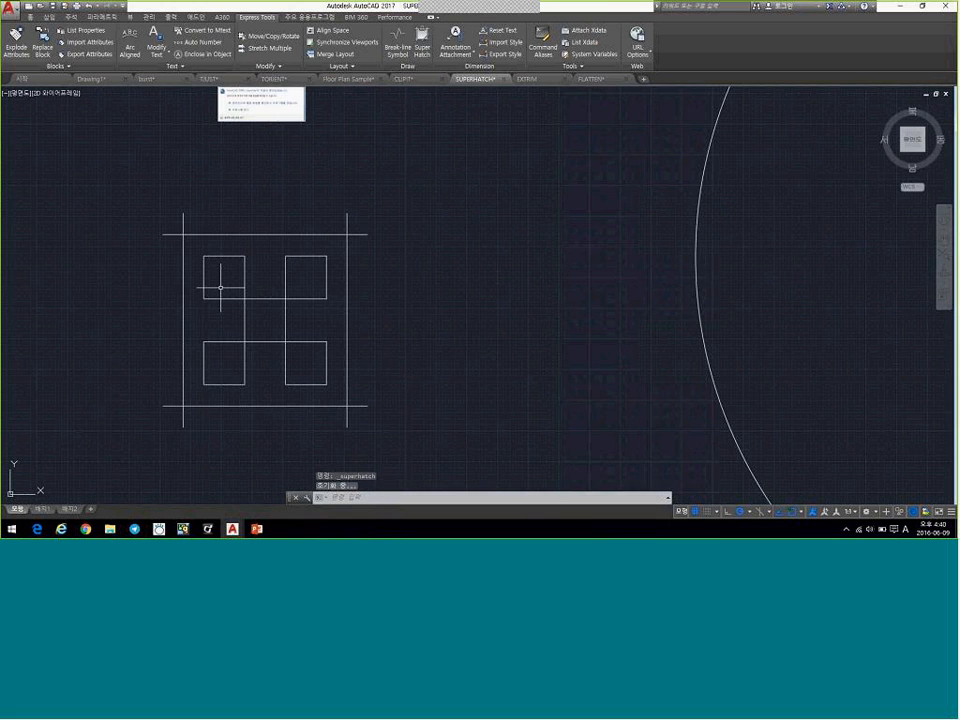
left_click(190, 247)
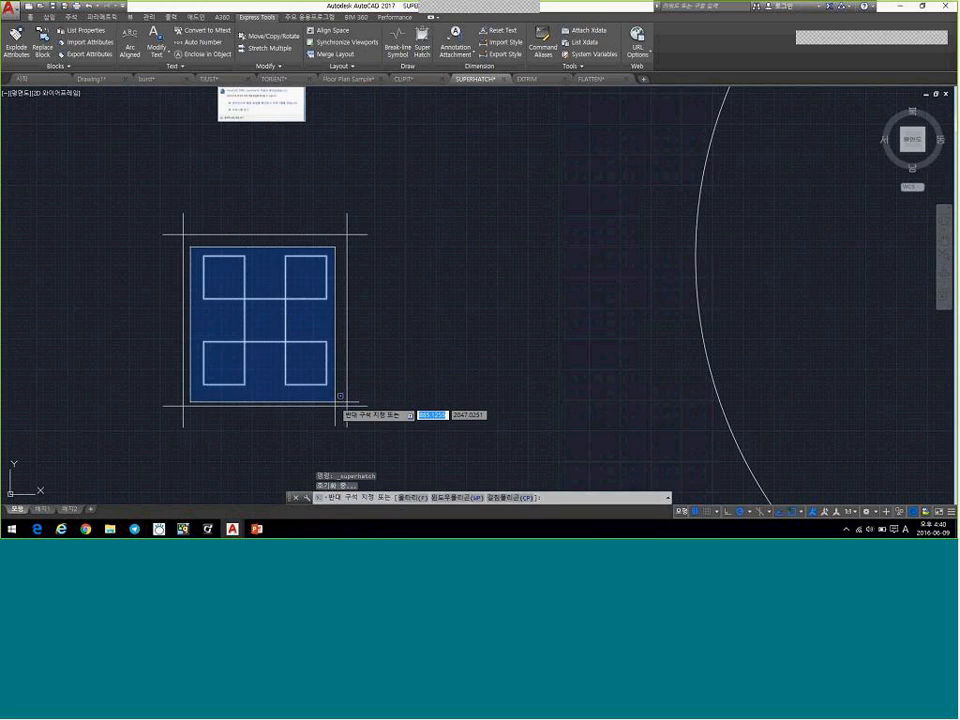
left_click(340, 398)
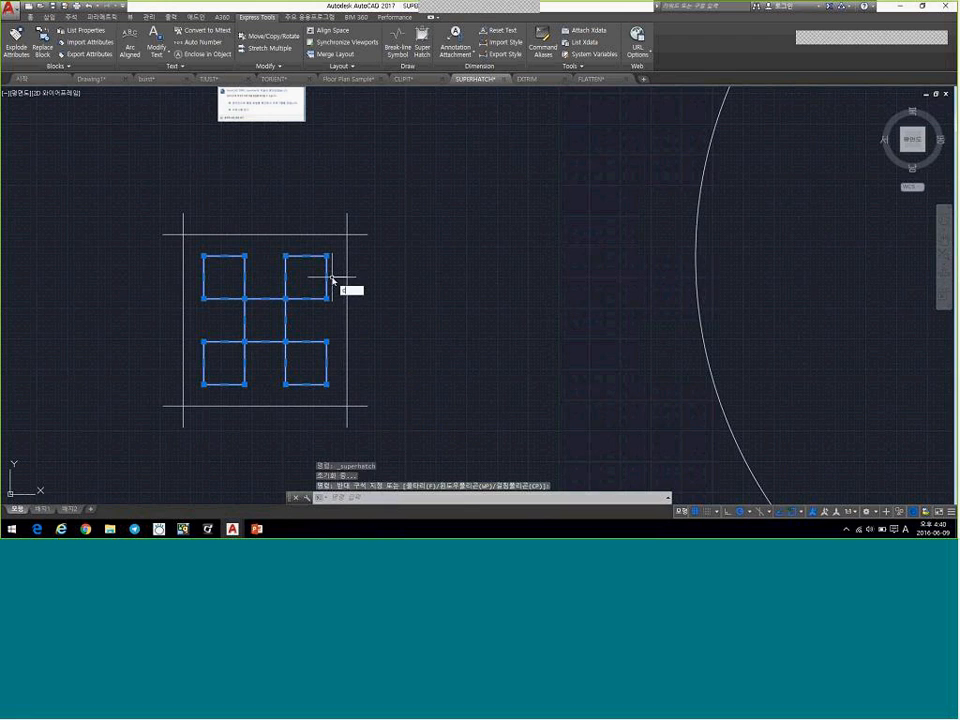
type("p")
key("Return")
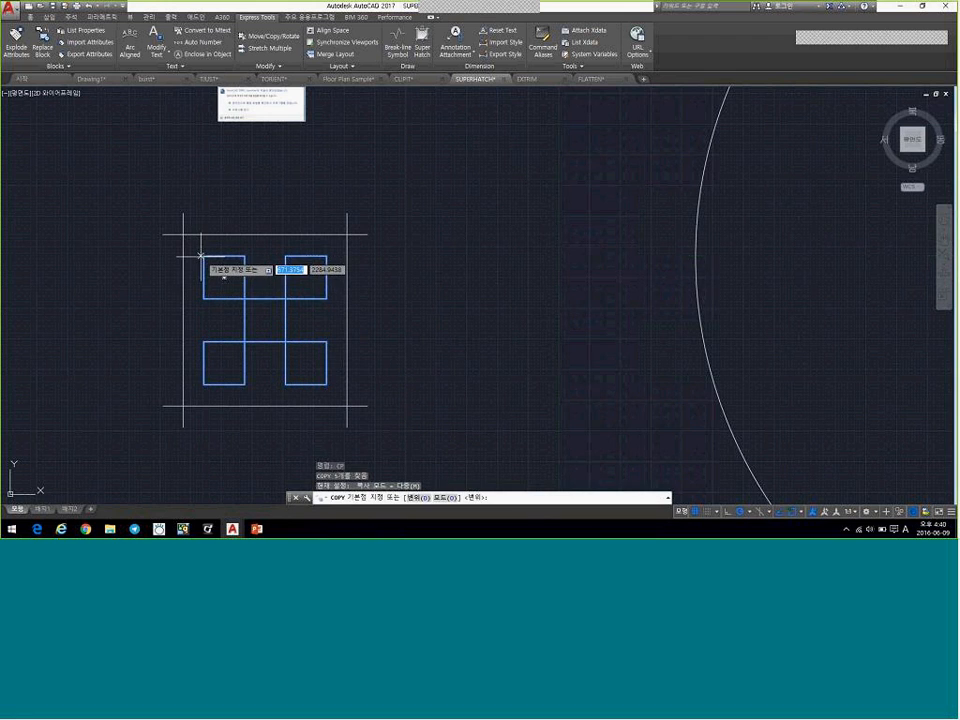
left_click(203, 256)
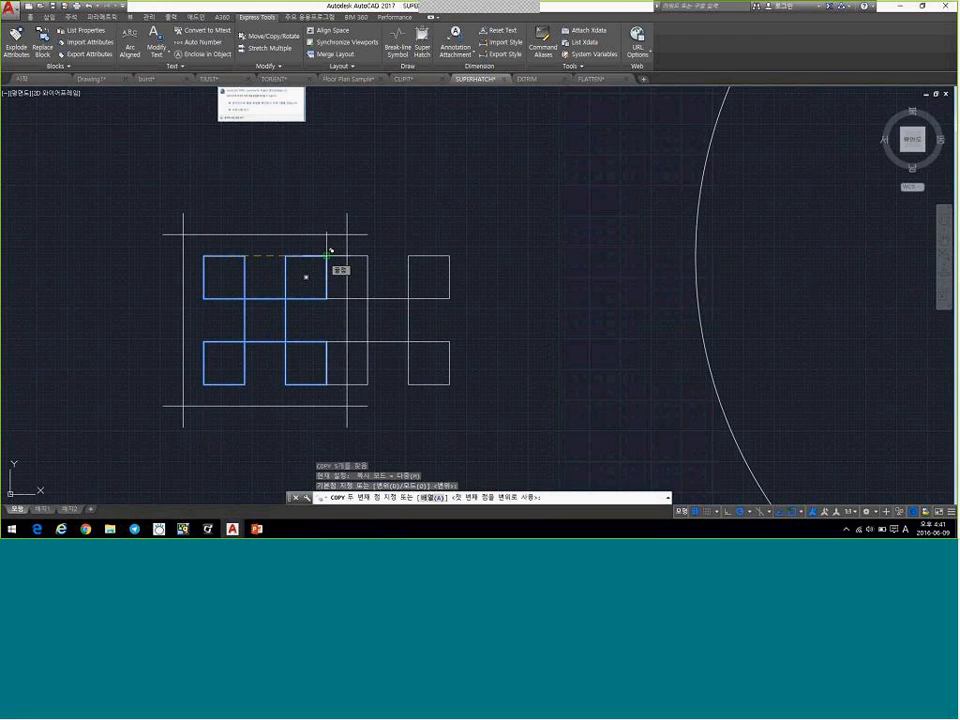
key("Escape")
key("Escape")
left_click(196, 239)
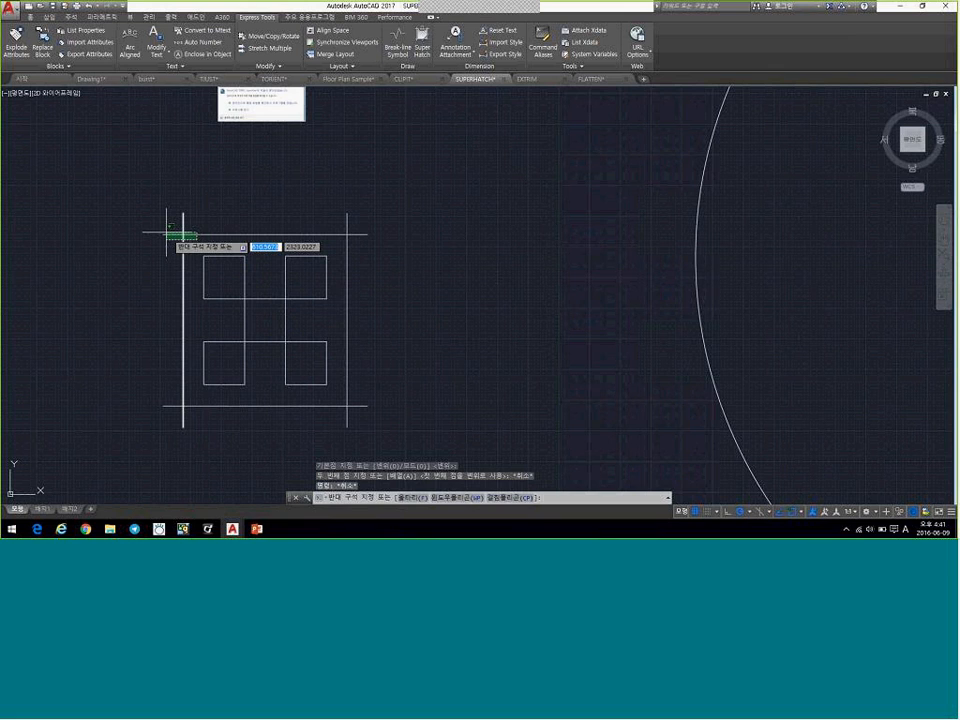
left_click(168, 230)
left_click(380, 390)
left_click(344, 416)
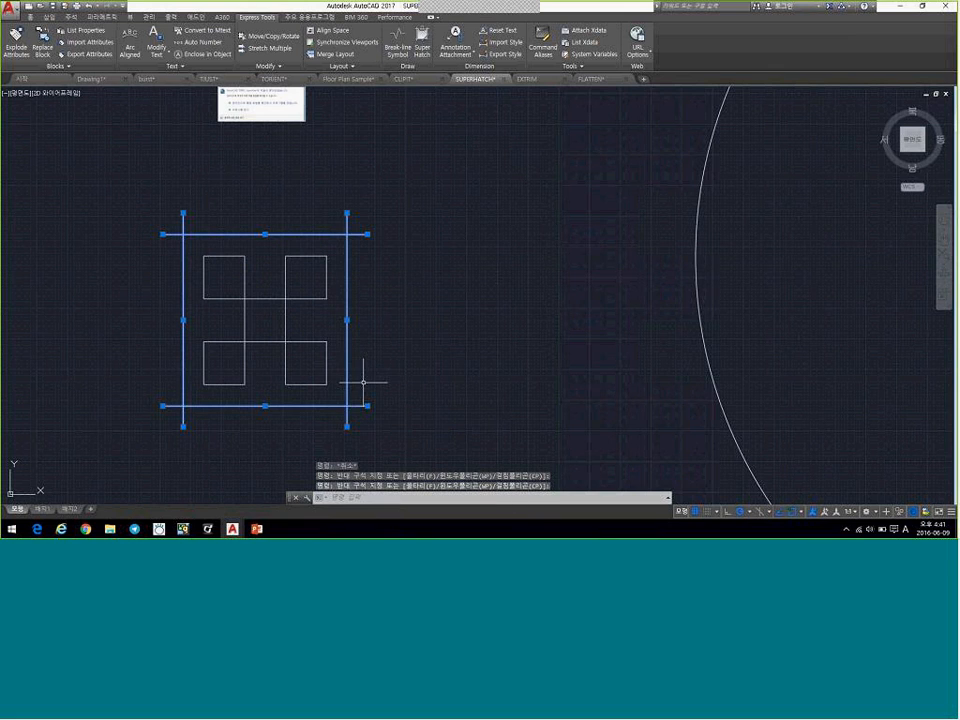
key("Escape")
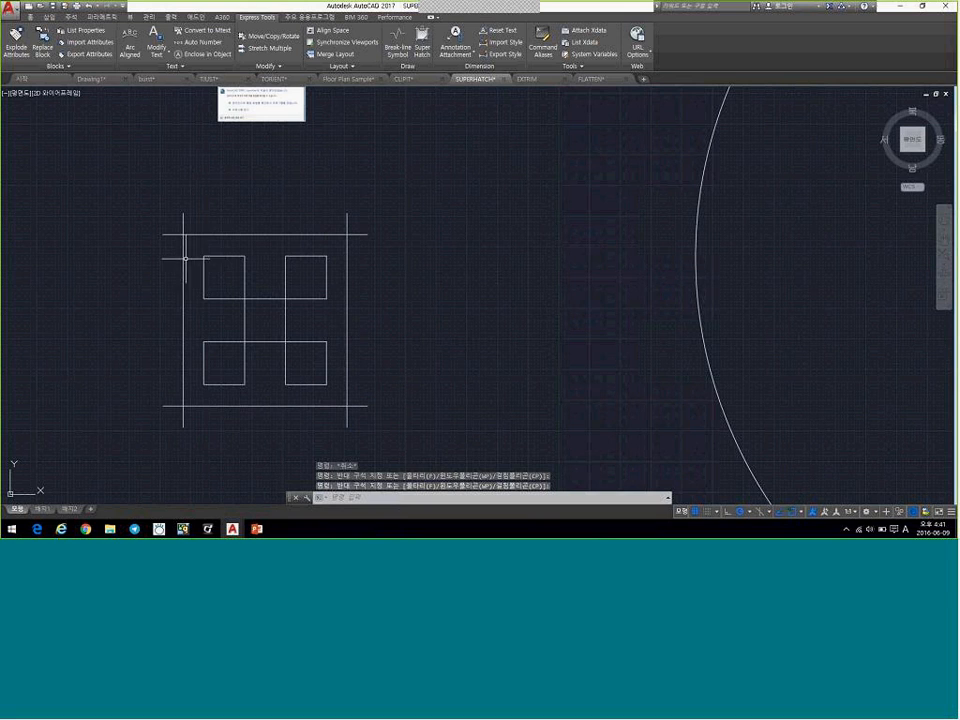
key("Escape")
key("Escape")
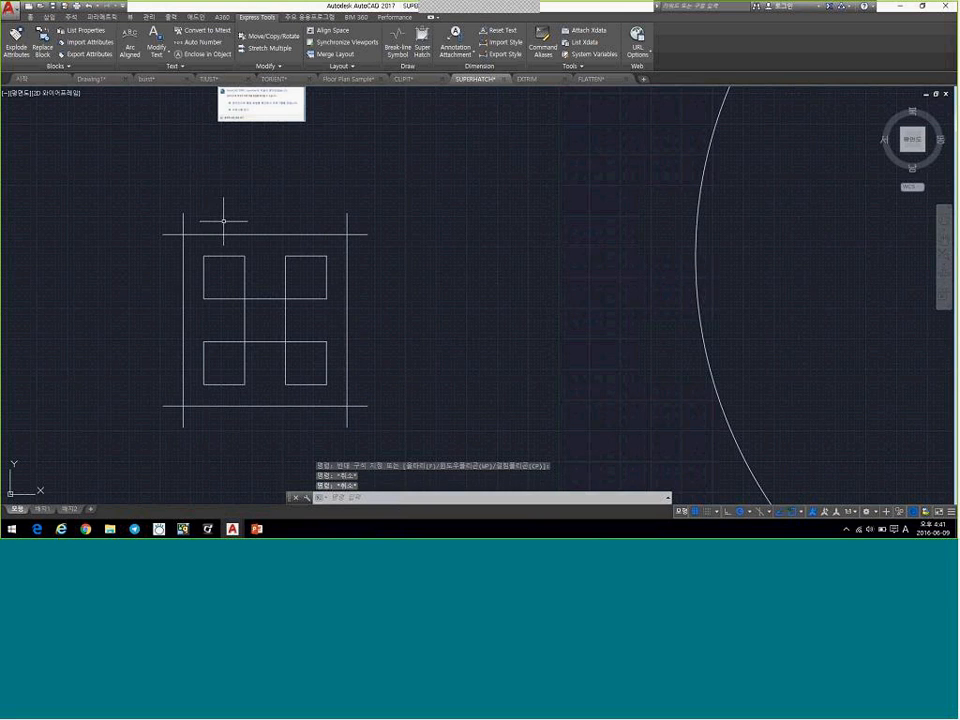
Define the inner four-square pattern as block "superhatch", with its base point at the lower-left intersection of the surrounding guide lines
left_click(199, 245)
left_click(332, 390)
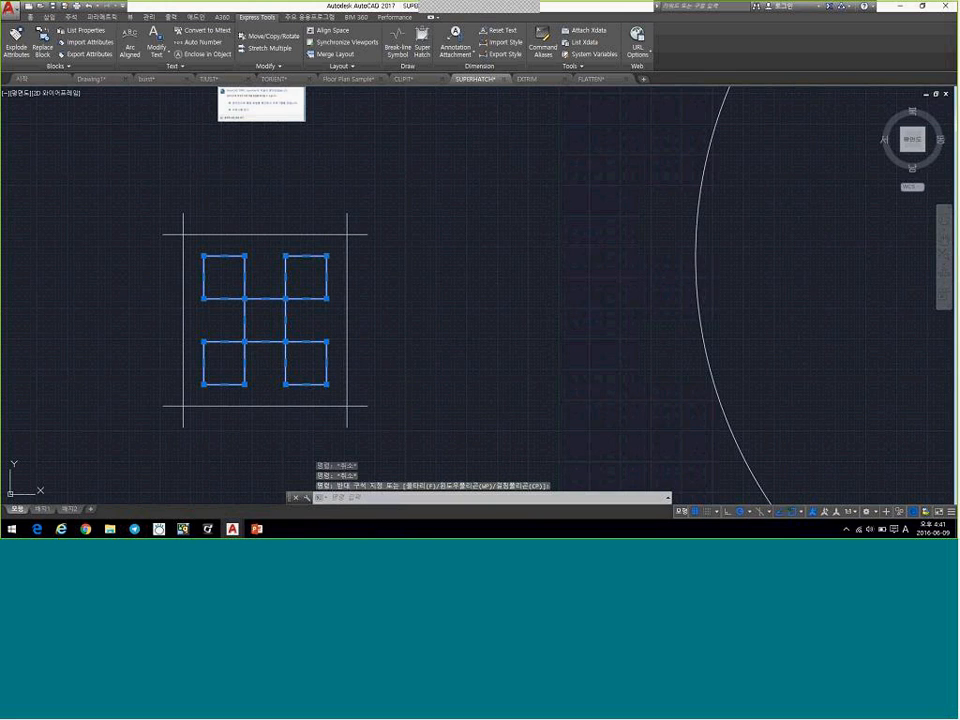
type("b")
key("Return")
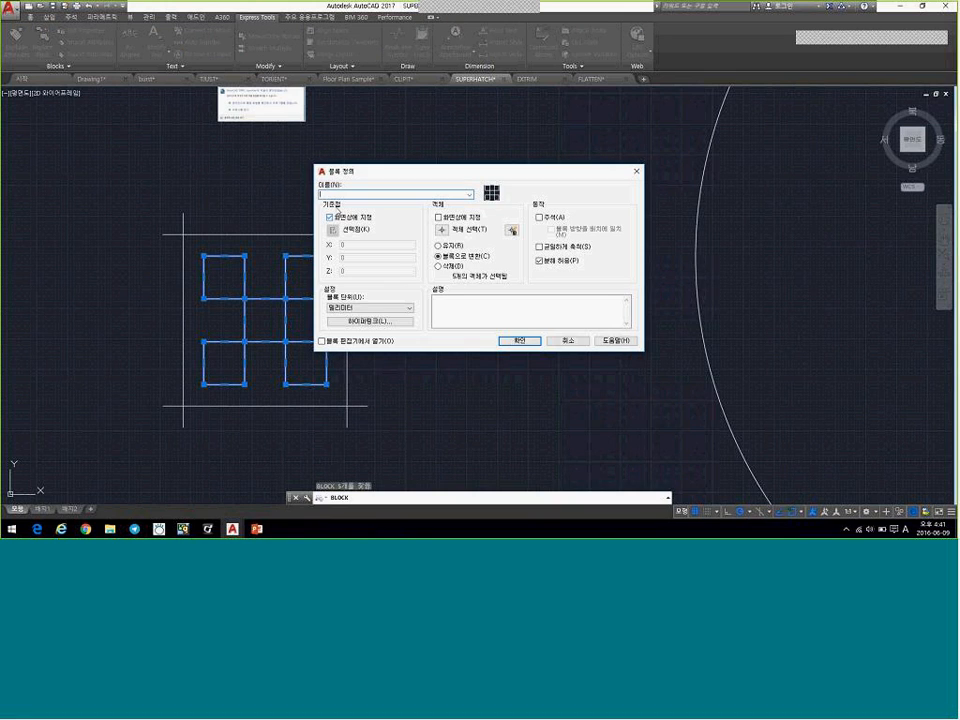
type("su")
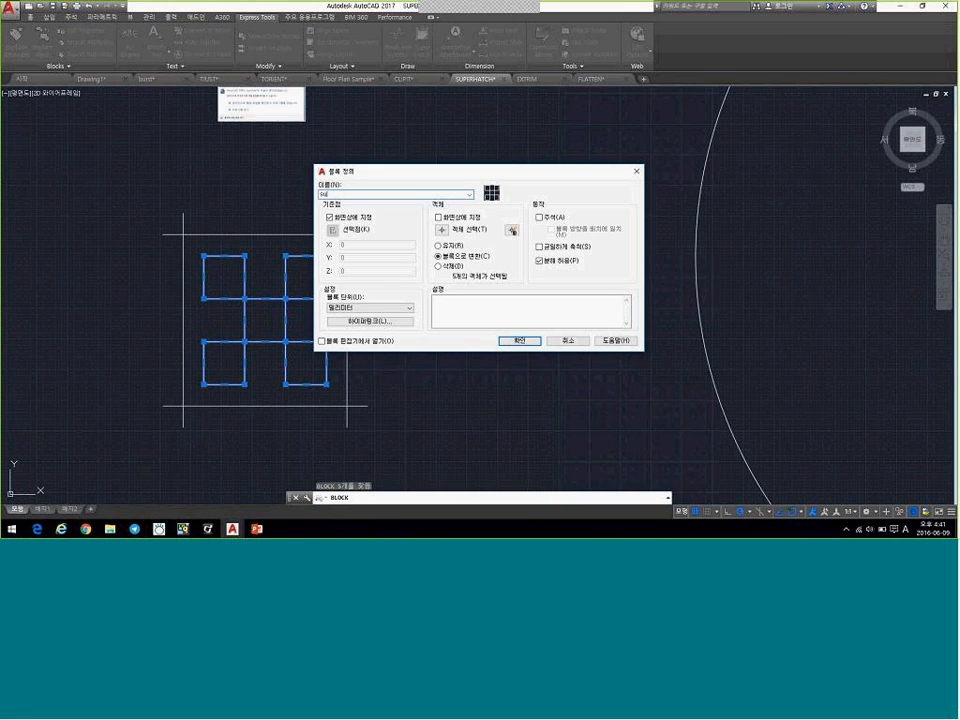
type("perhatch")
left_click(512, 340)
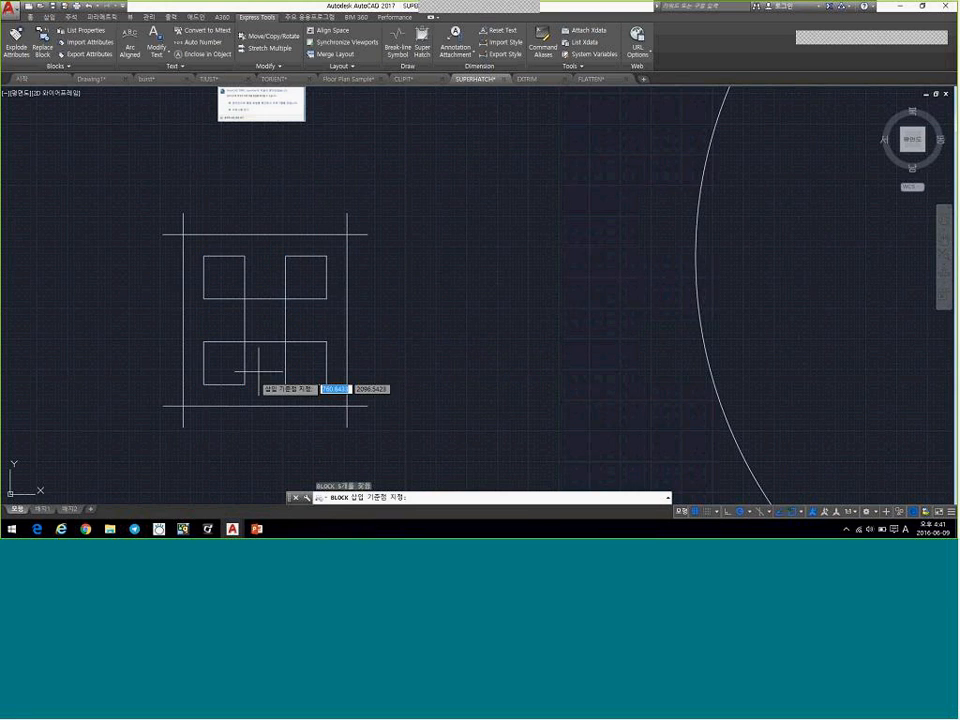
left_click(189, 400)
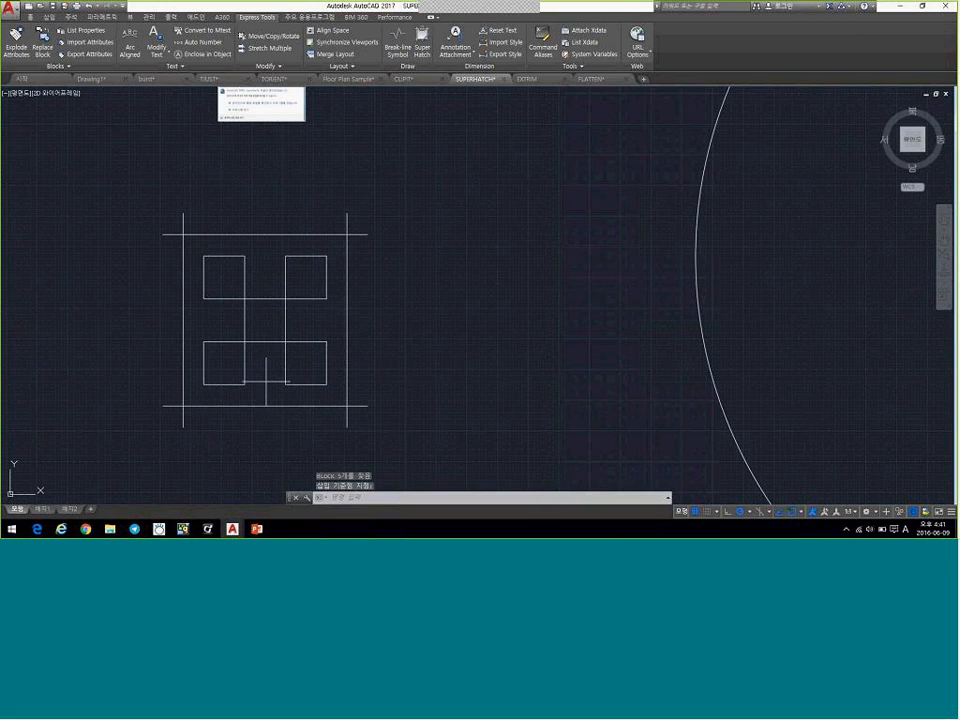
left_click(185, 405)
scroll(291, 327, "down", 2)
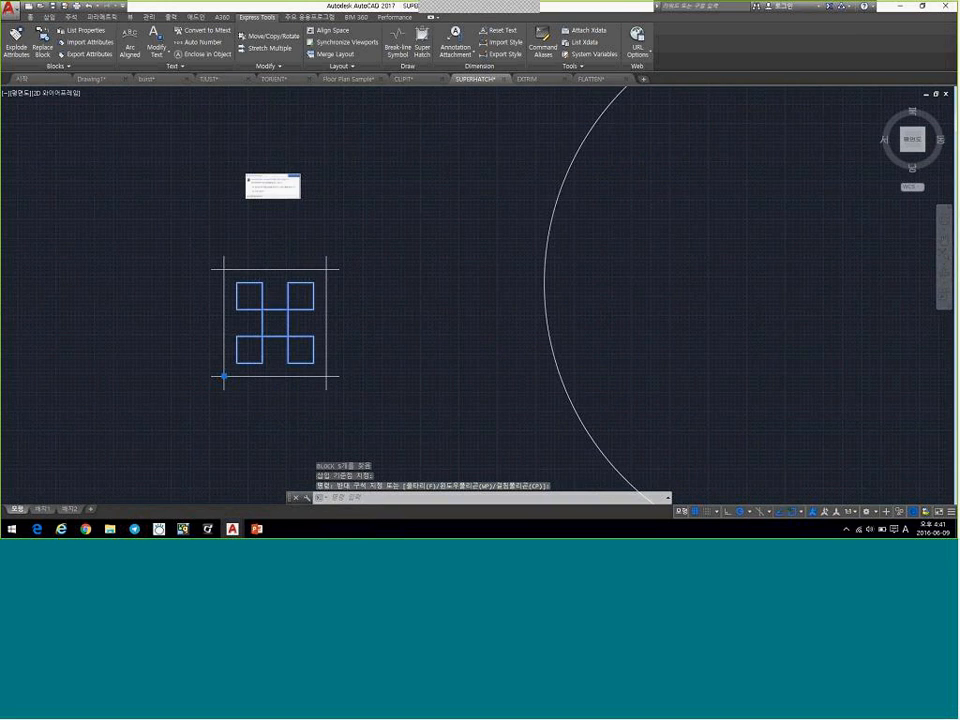
scroll(288, 380, "down", 2)
key("Escape")
key("Escape")
key("Escape")
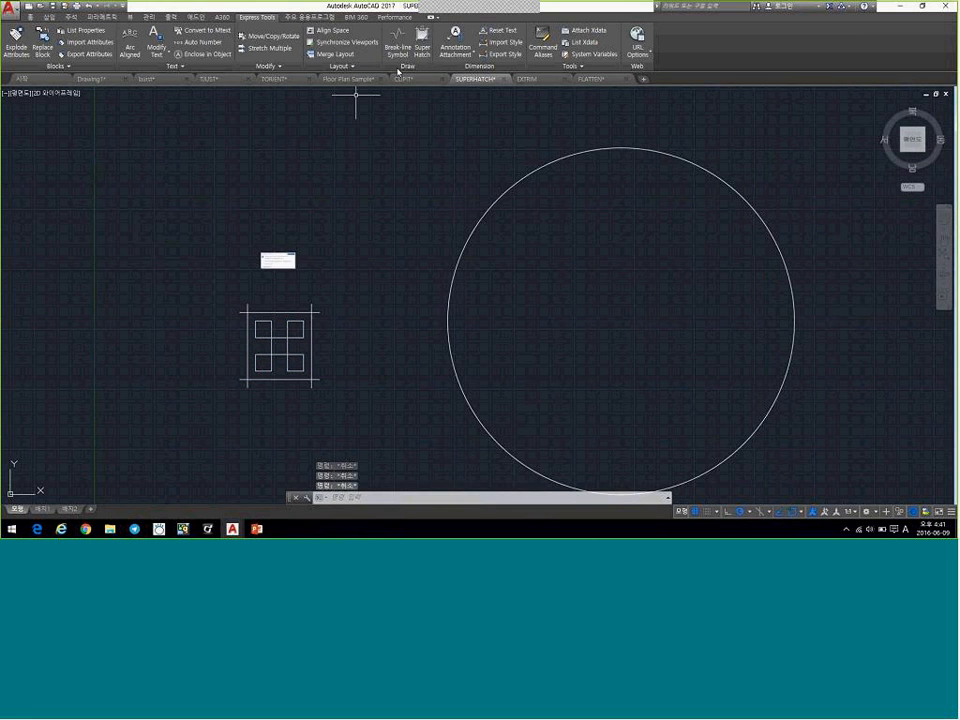
Insert the SUPERHATCH block as the SuperHatch pattern at the circle's centre with scale 1 and rotation 0, and accept the placement
left_click(424, 52)
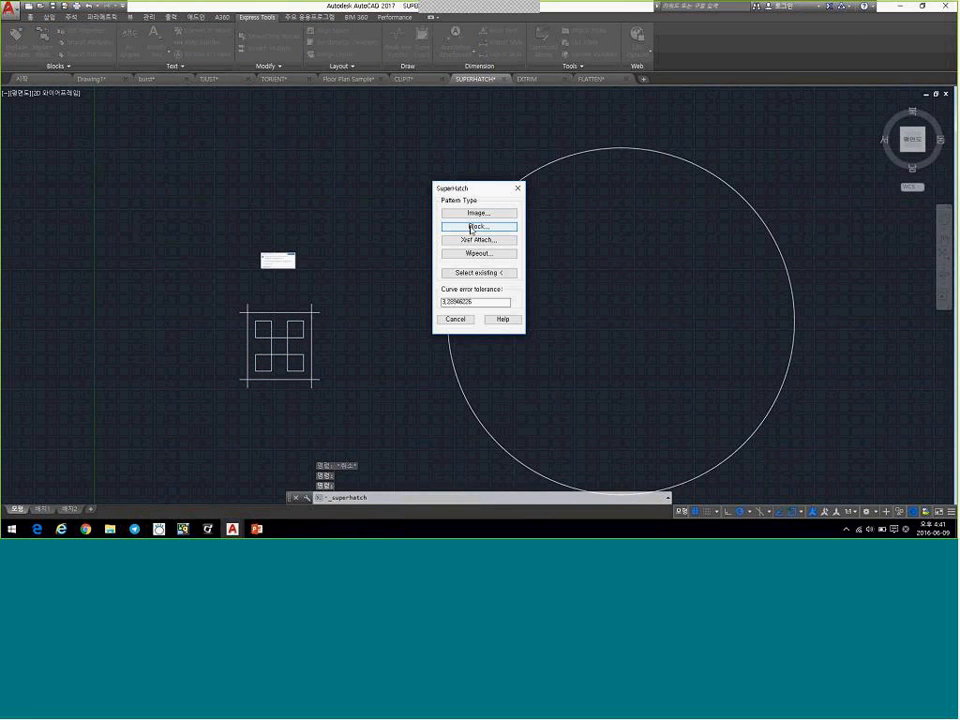
left_click(471, 227)
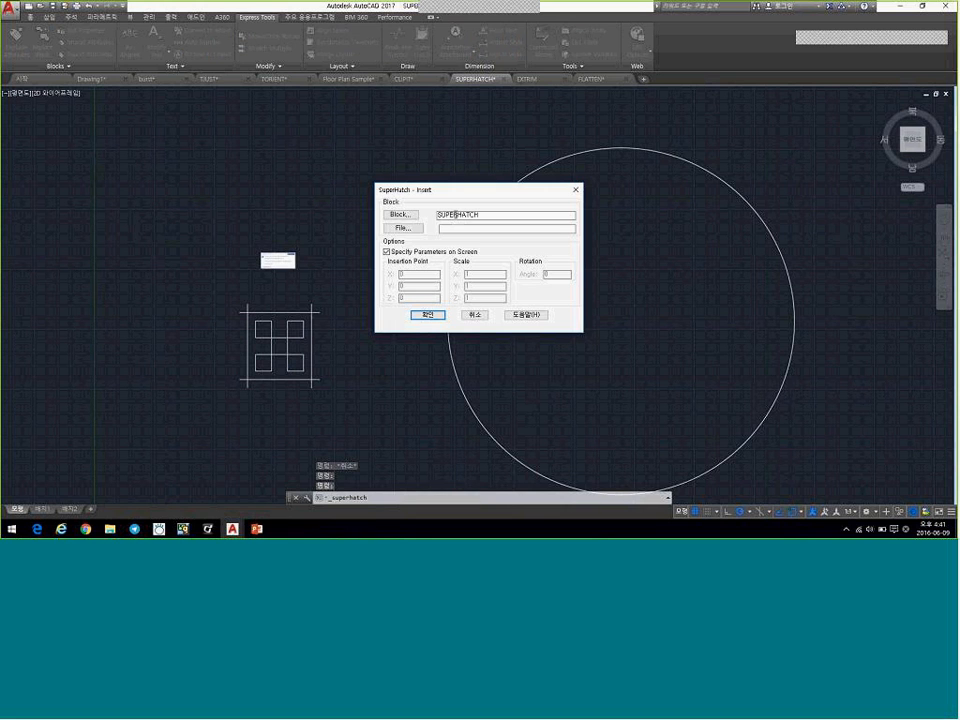
left_click(426, 315)
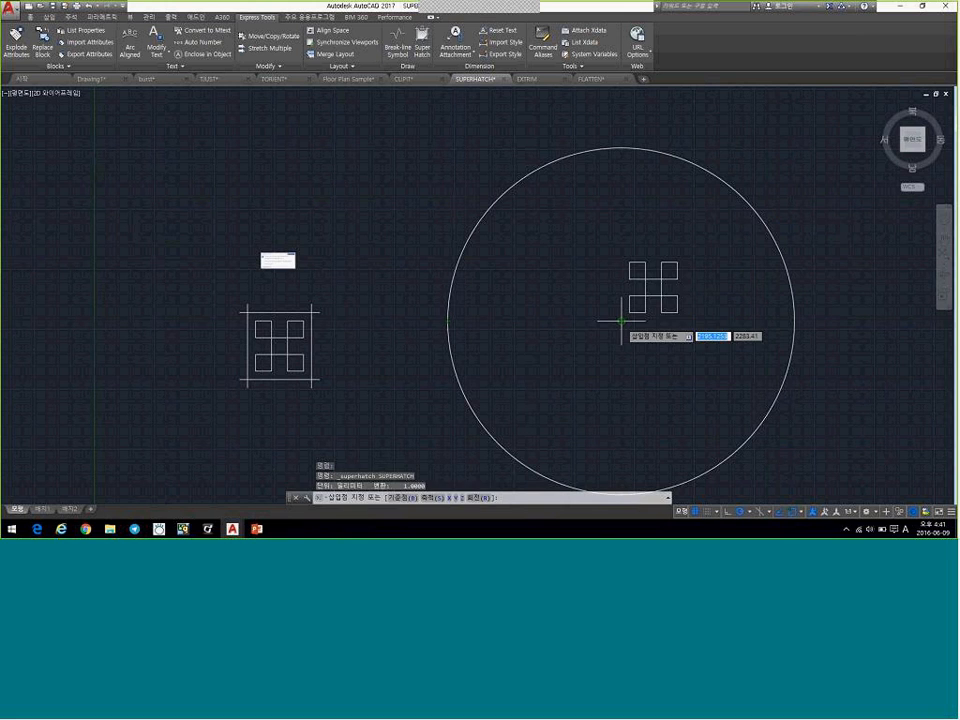
left_click(623, 319)
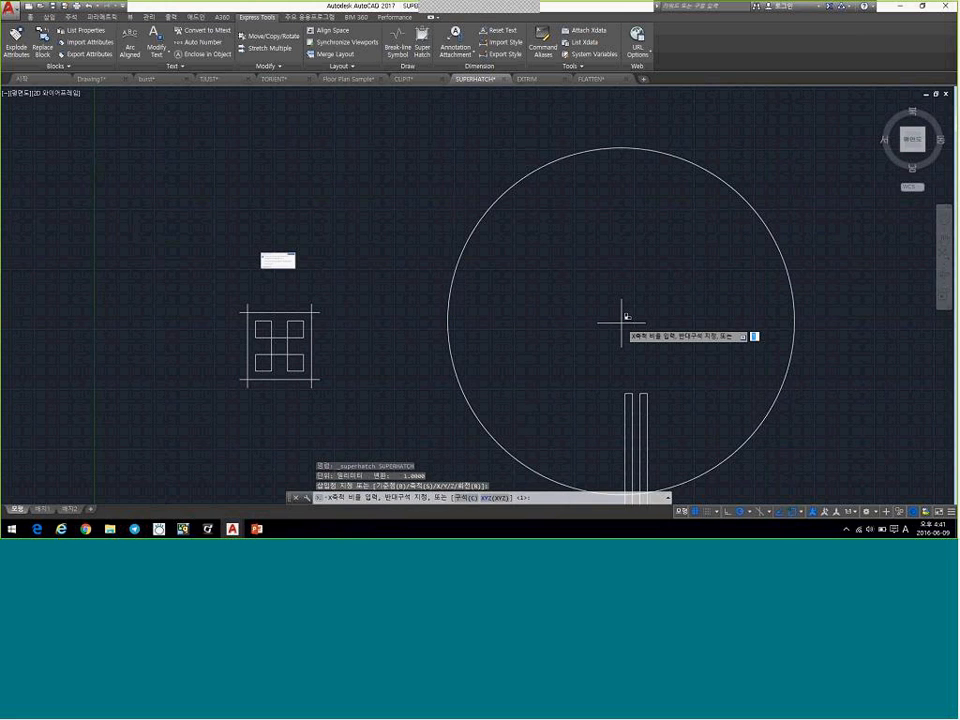
key("Return")
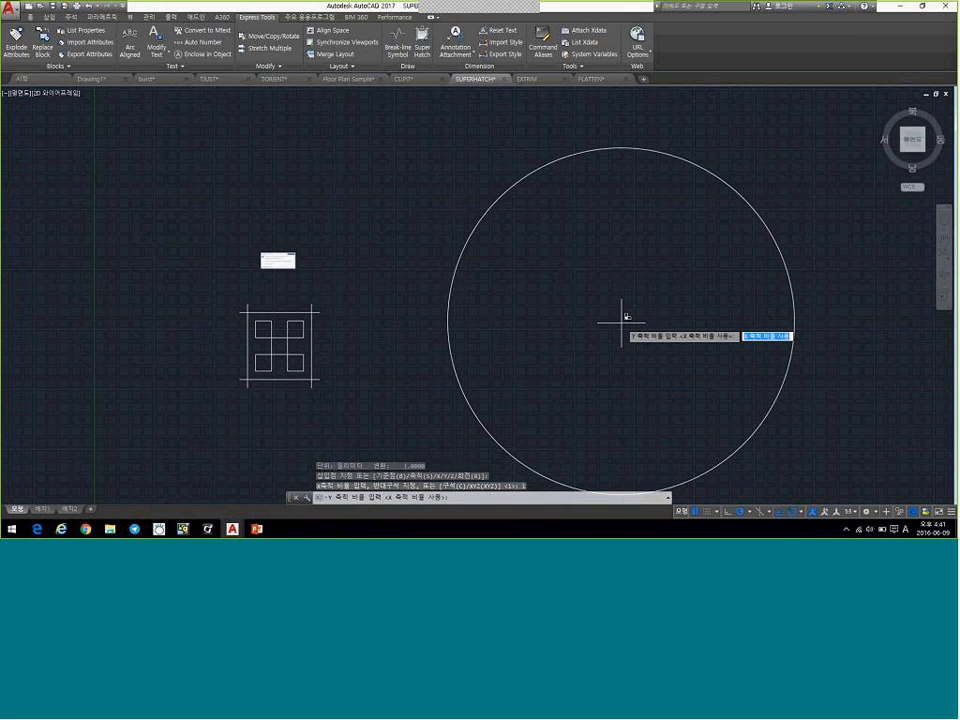
key("Return")
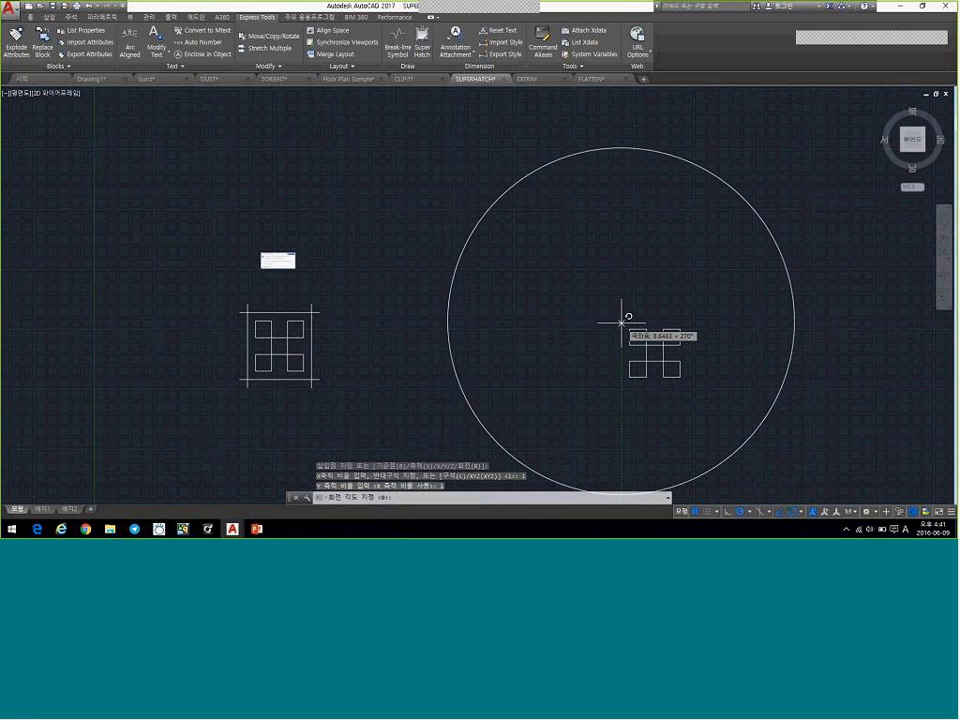
key("Return")
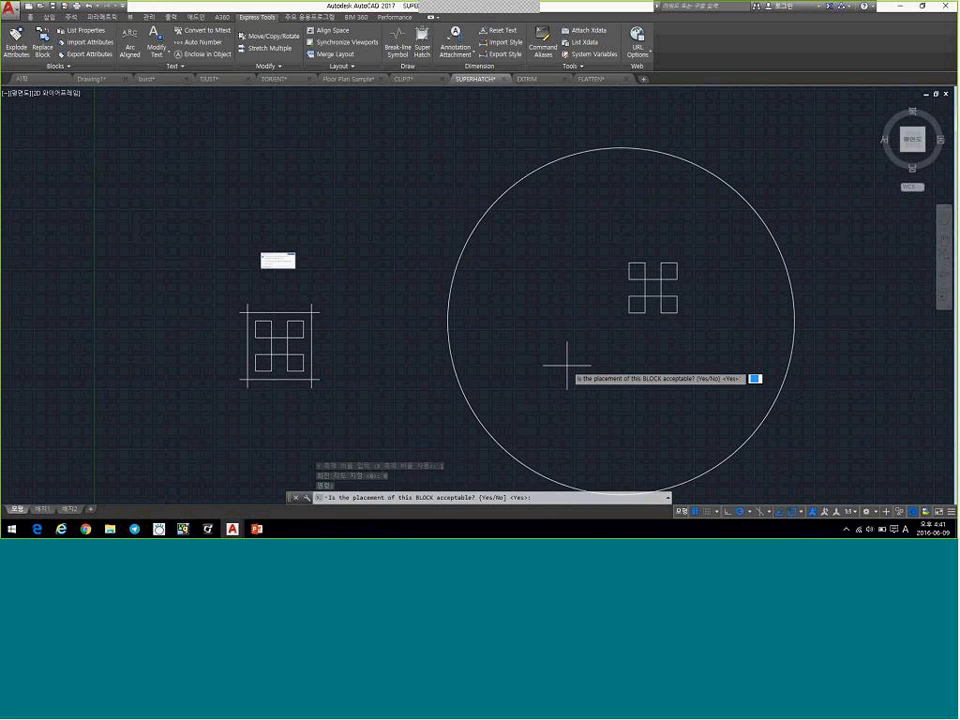
key("Return")
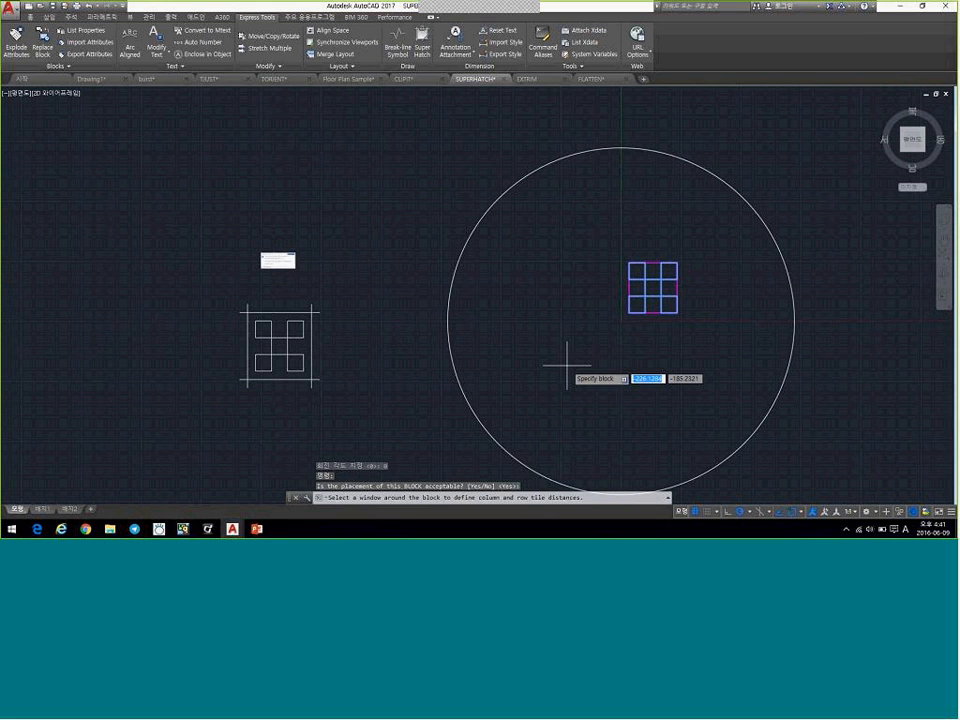
left_click(653, 285)
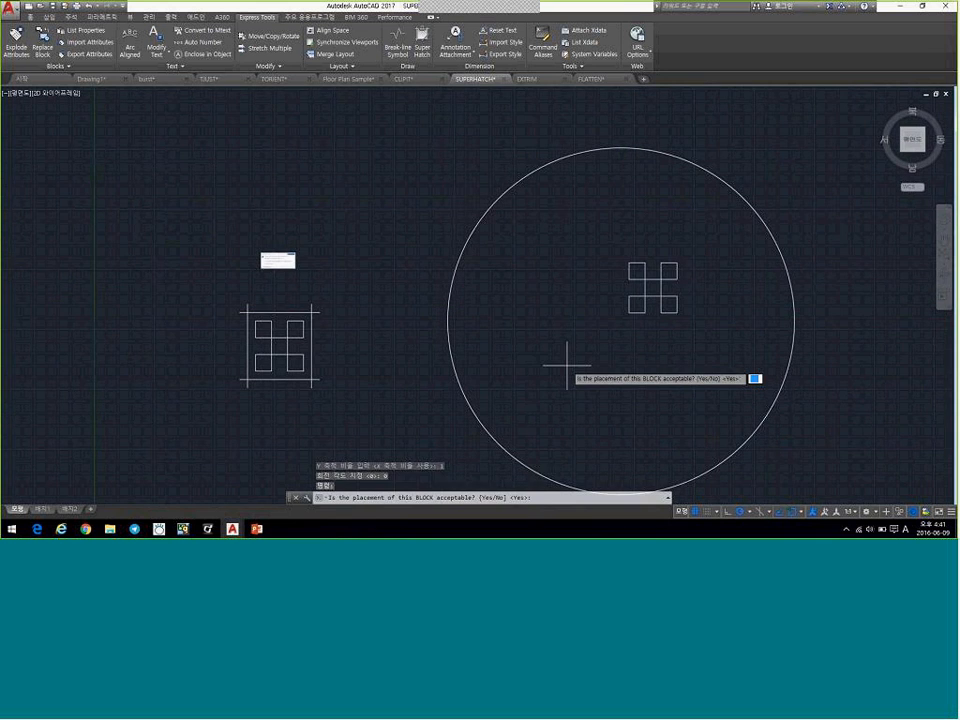
key("Return")
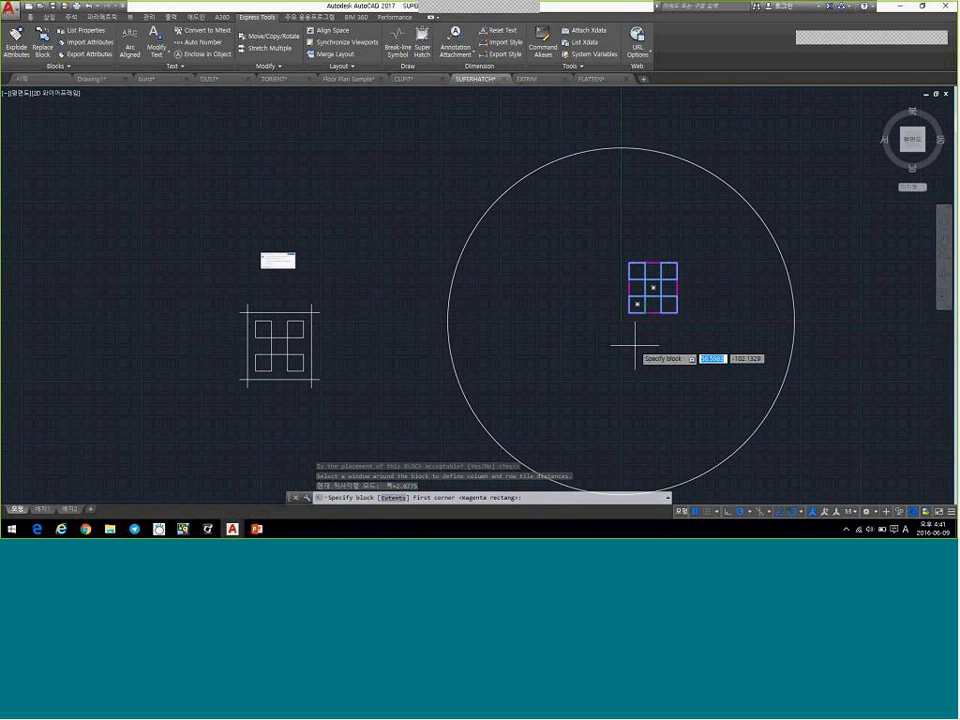
Set a SuperHatch tile window with a margin around the block, from beyond its upper-right corner to the circle's centre
scroll(634, 345, "up", 2)
middle_click_drag(794, 232, 759, 270)
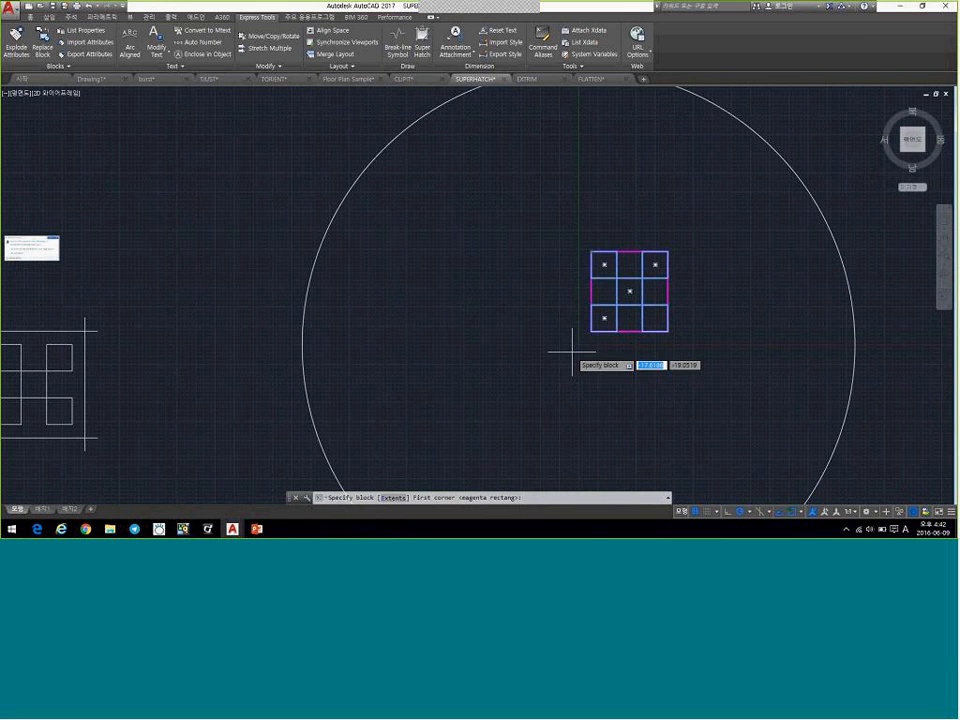
scroll(572, 352, "up", 4)
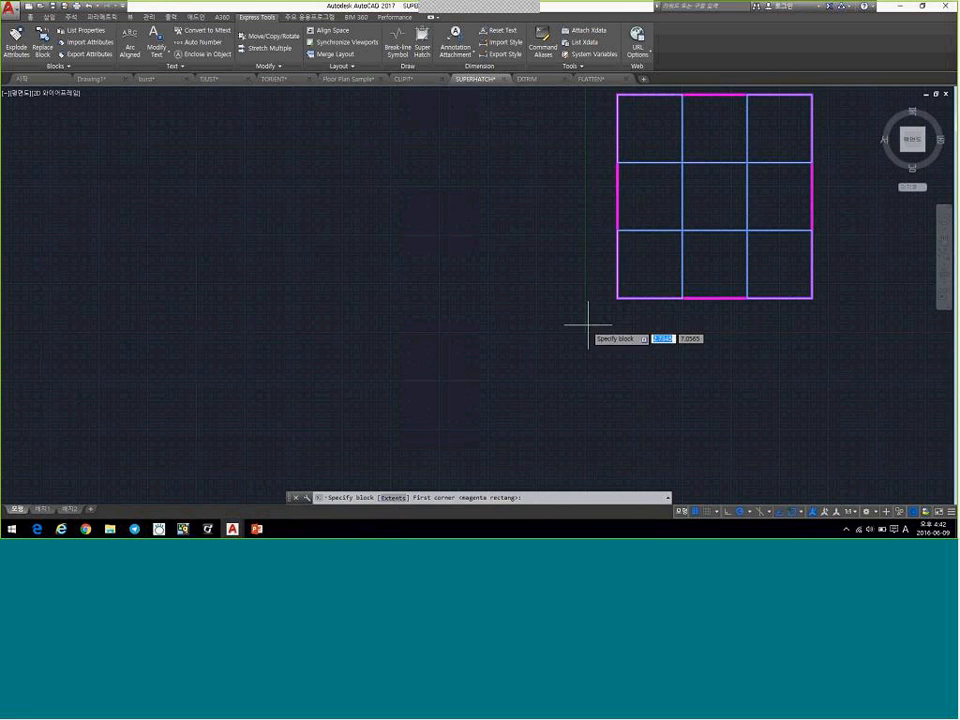
middle_click_drag(585, 333, 542, 365)
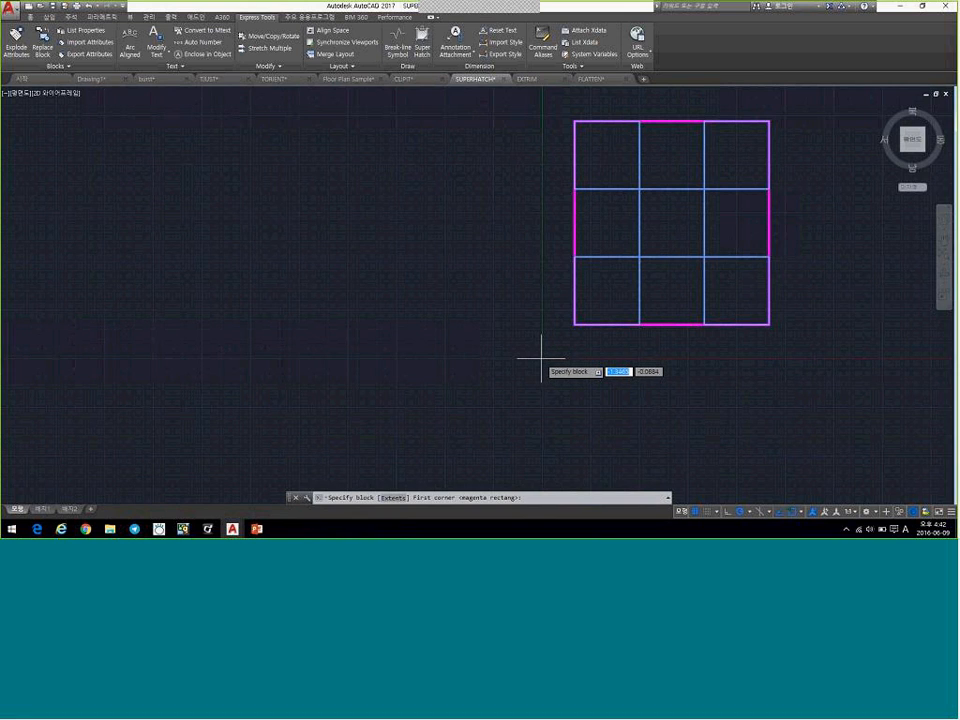
left_click(607, 154)
left_click(671, 222)
left_click(607, 290)
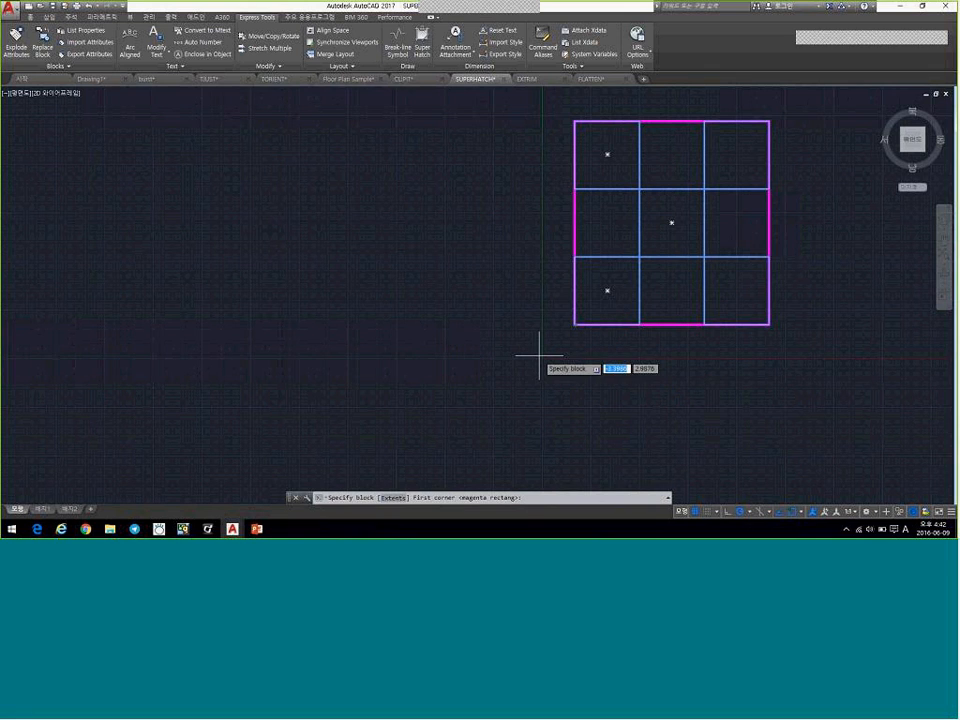
middle_click_drag(537, 336, 477, 371)
left_click(739, 137)
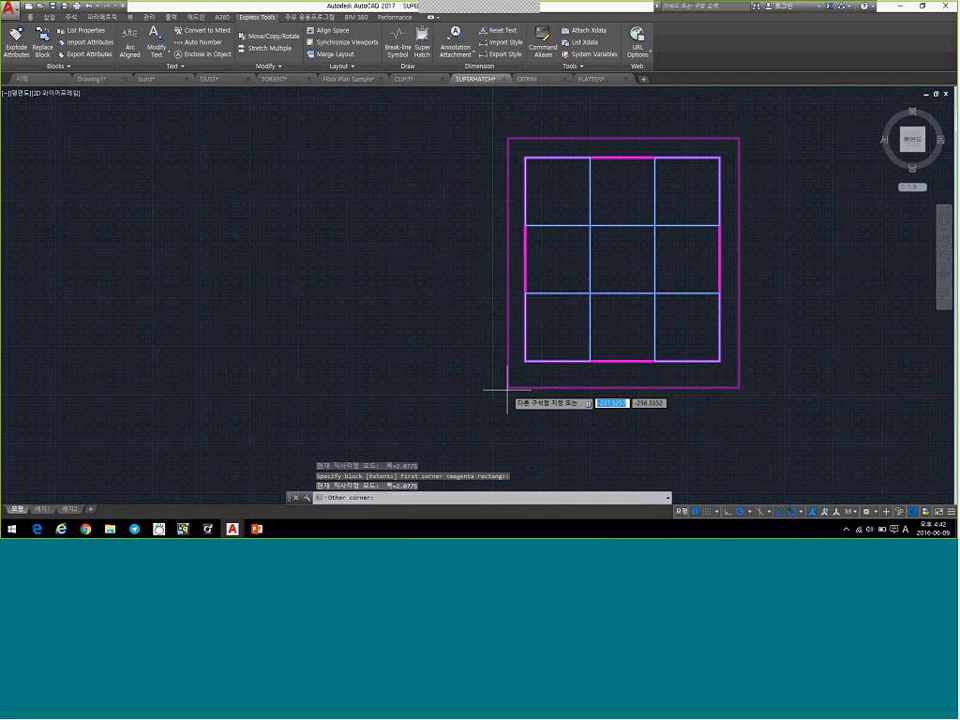
left_click(492, 395)
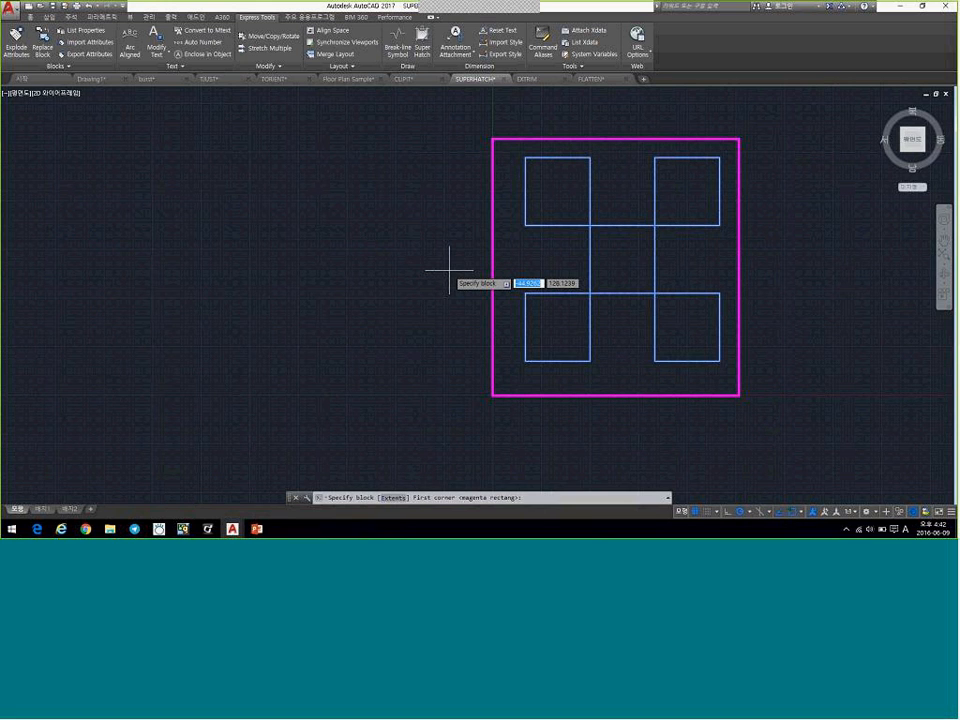
Redefine the tile window slightly larger, from farther beyond the block's upper-right corner to the circle's centre
scroll(449, 270, "down", 2)
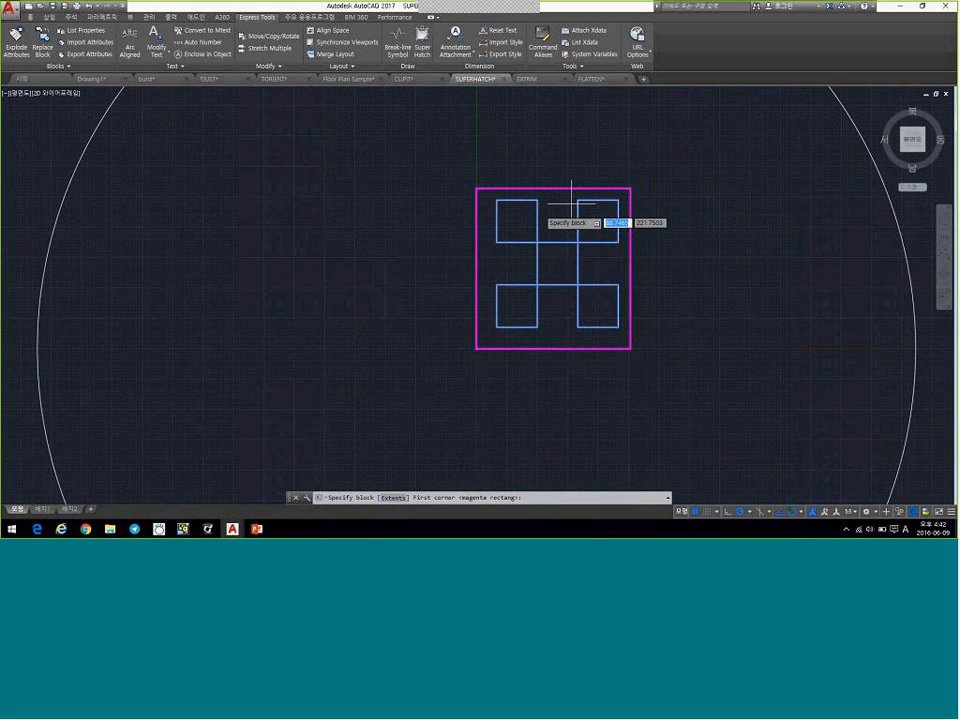
left_click(639, 182)
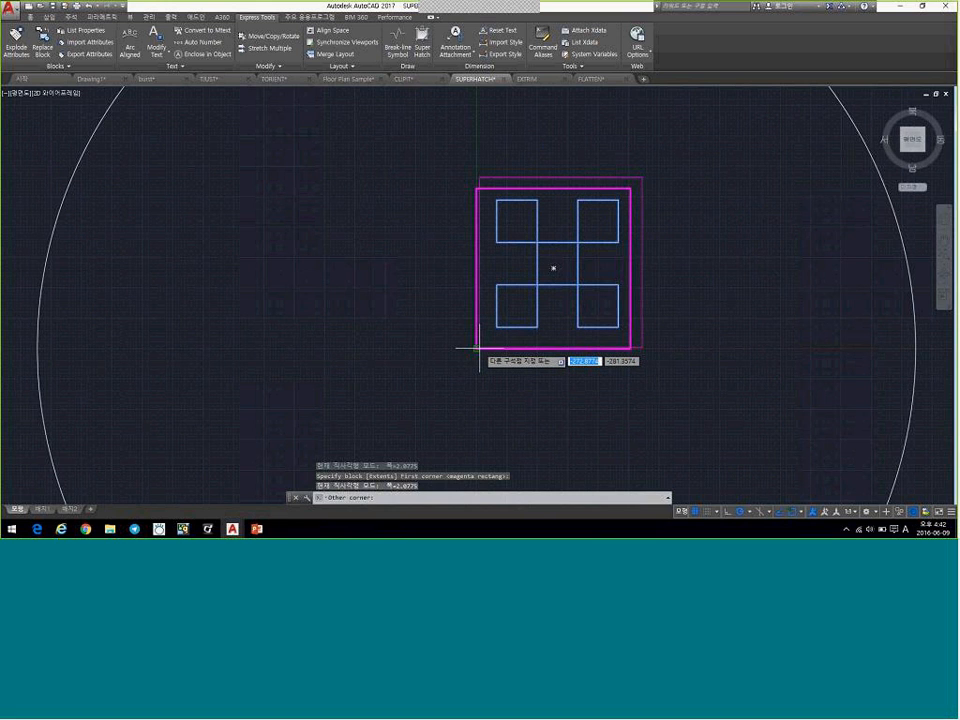
left_click(479, 348)
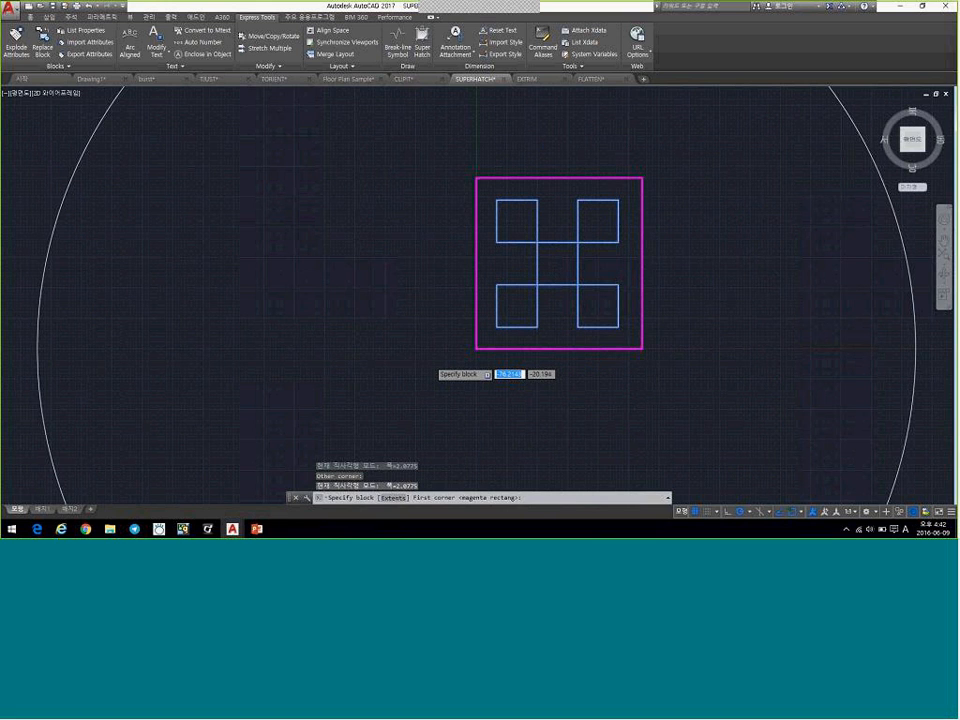
scroll(430, 362, "down", 2)
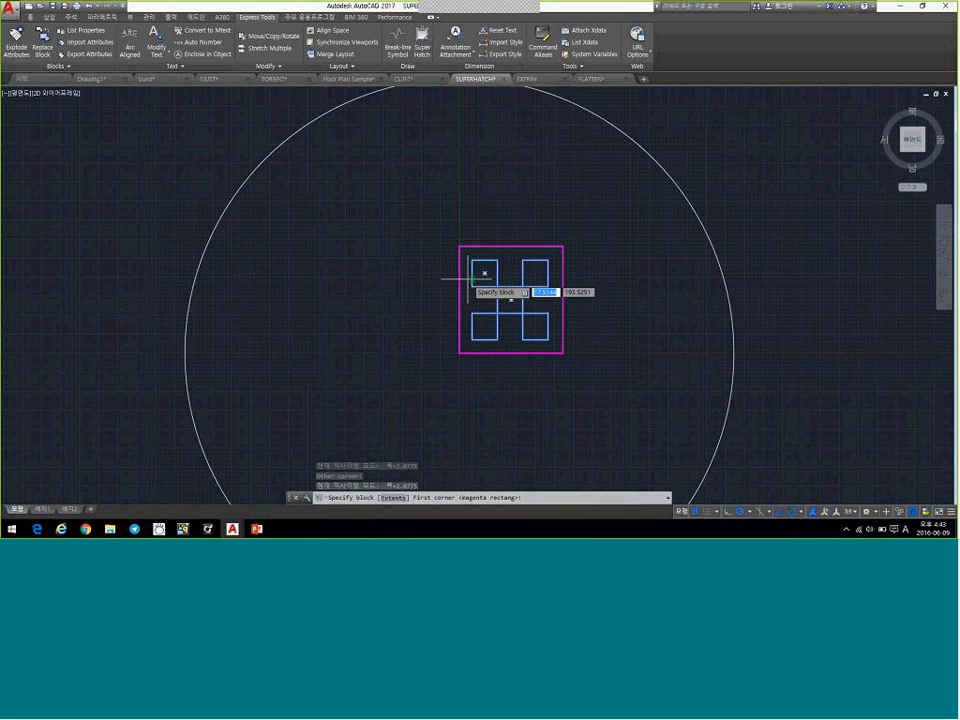
scroll(464, 219, "down", 1)
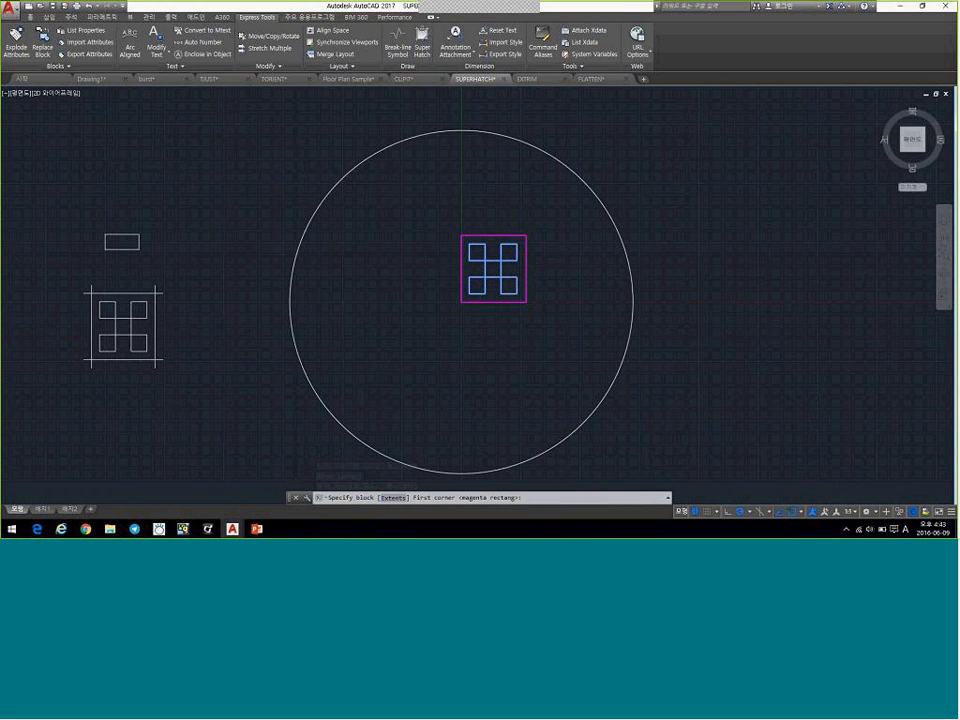
Accept the tile window and fill the circle's interior with the block pattern
key("Return")
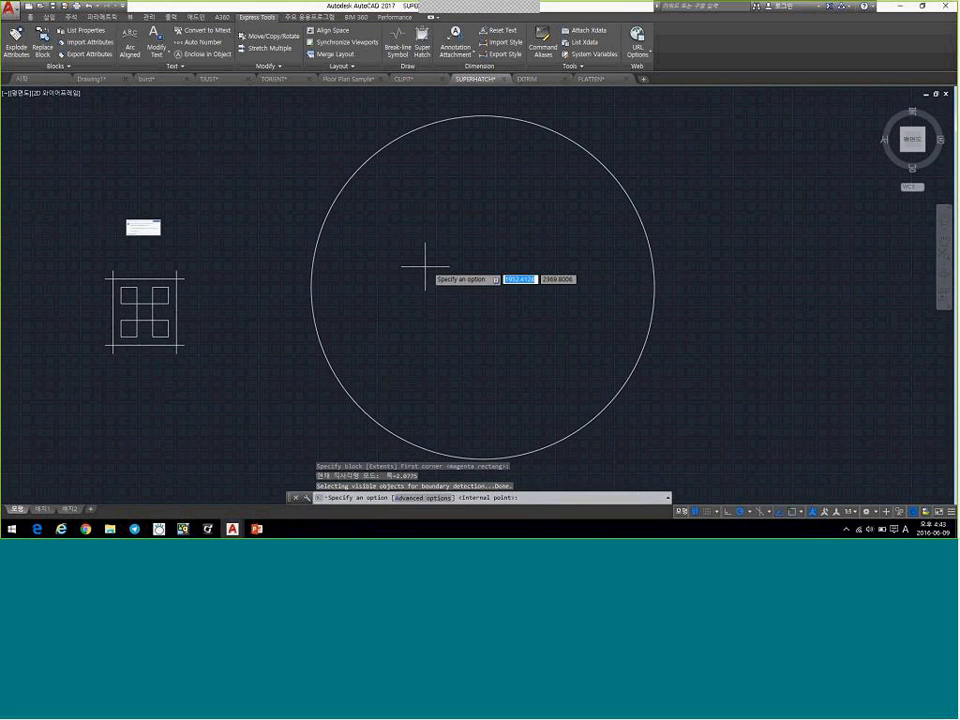
left_click(536, 193)
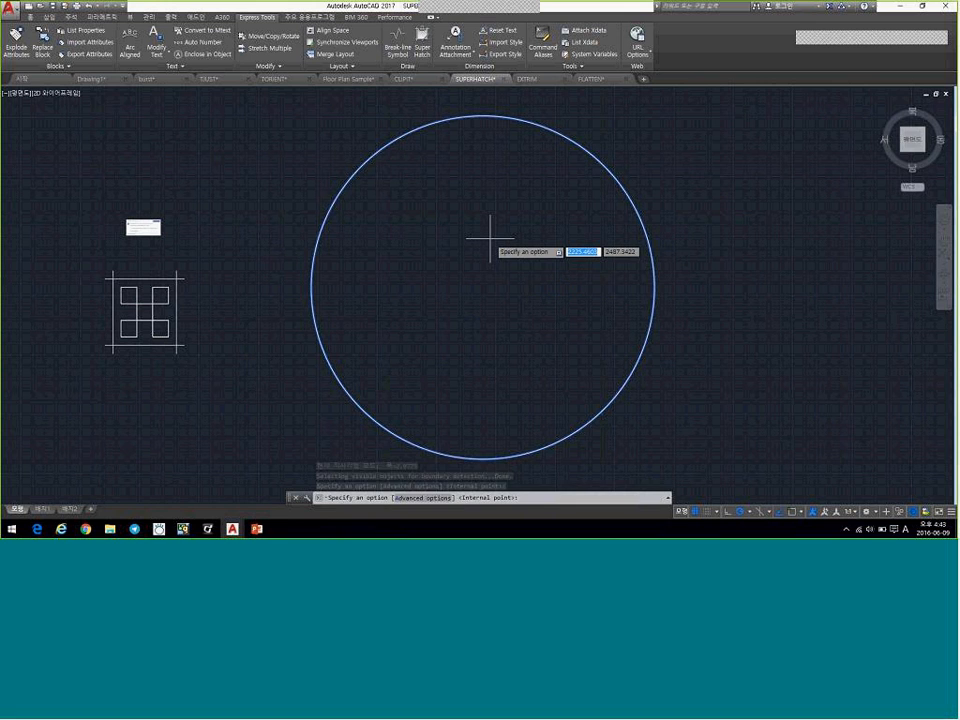
key("Return")
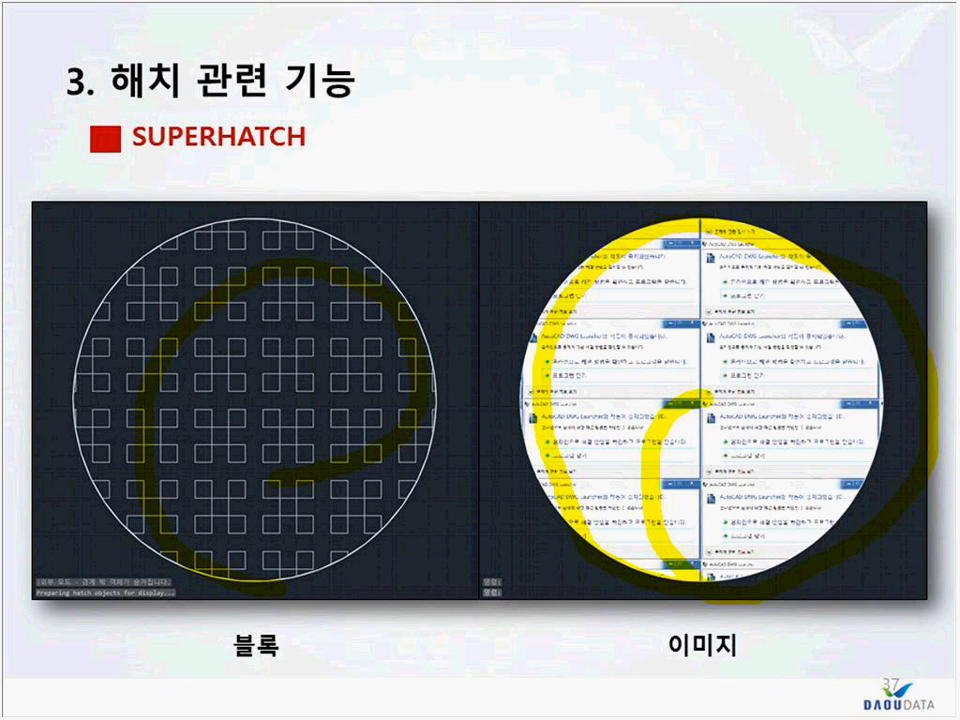
key("Right")
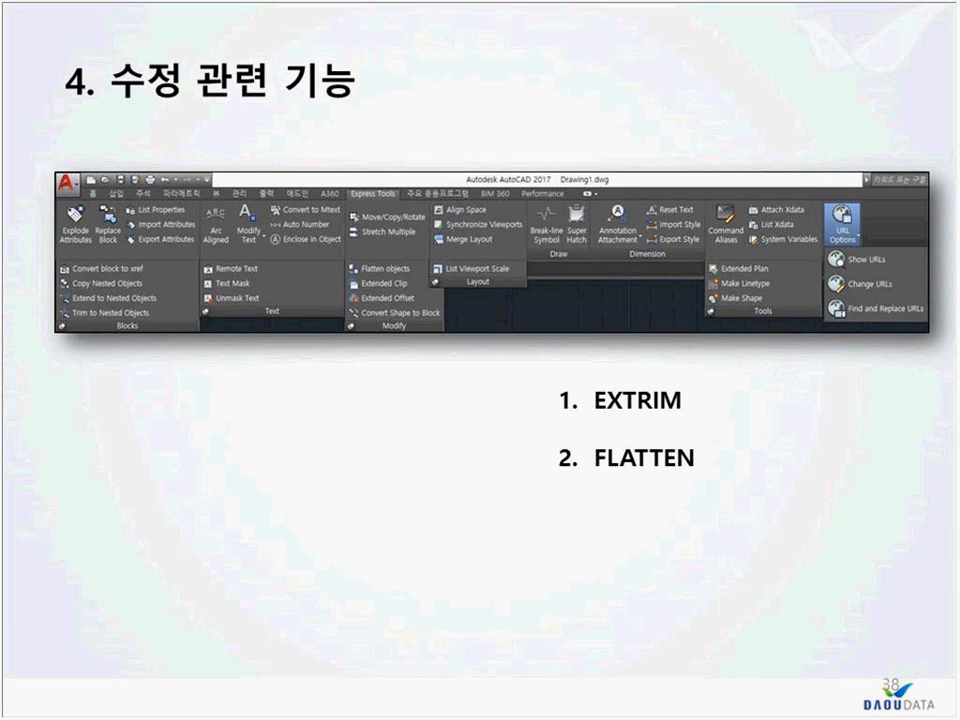
key("Right")
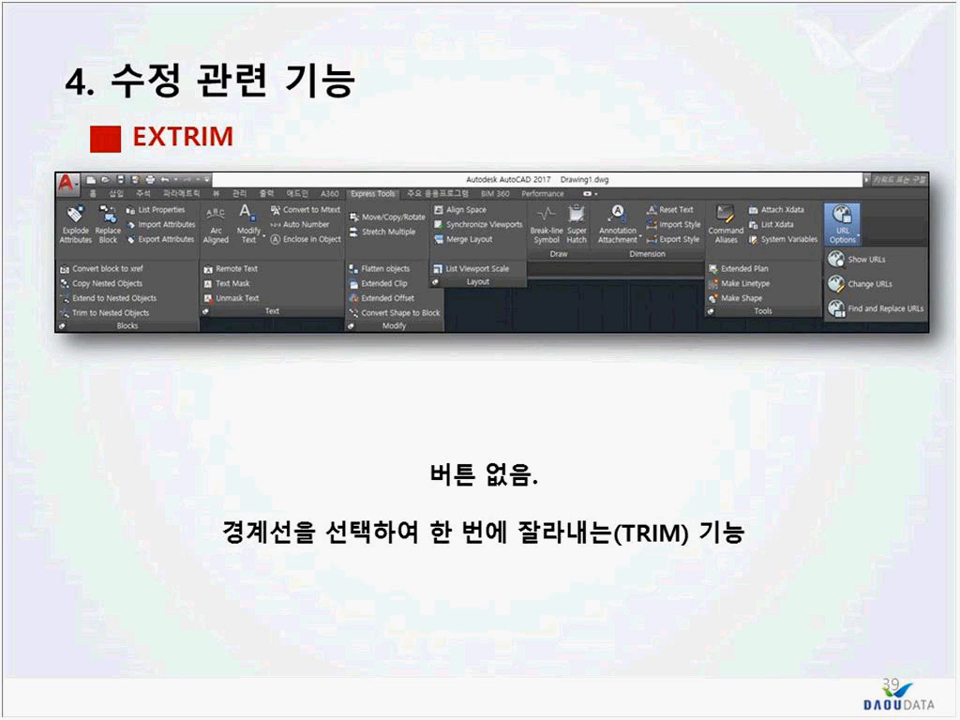
key("Right")
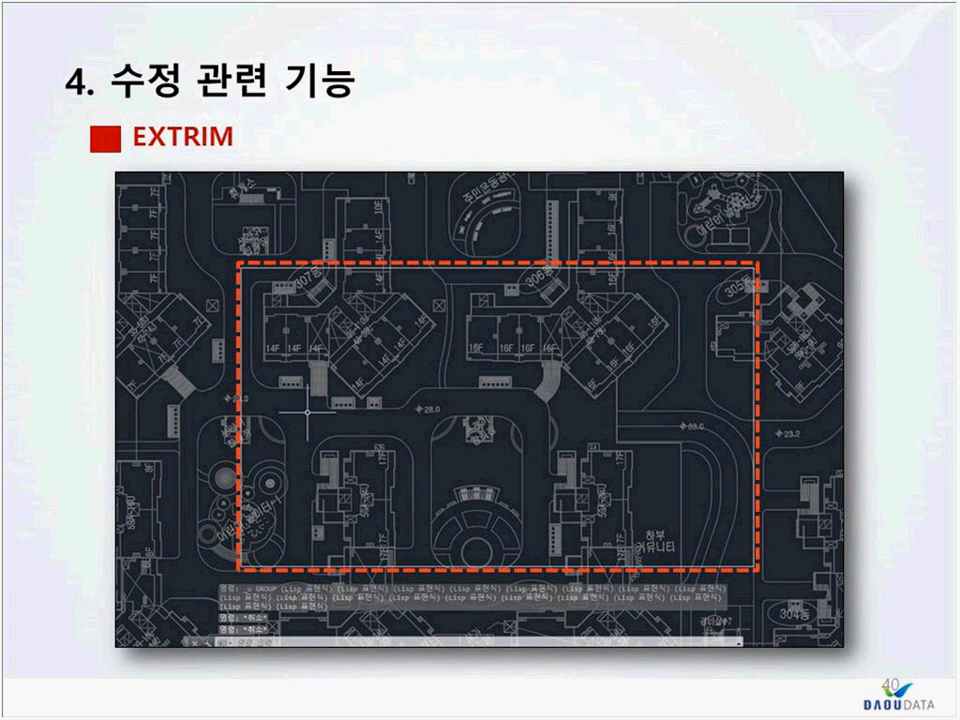
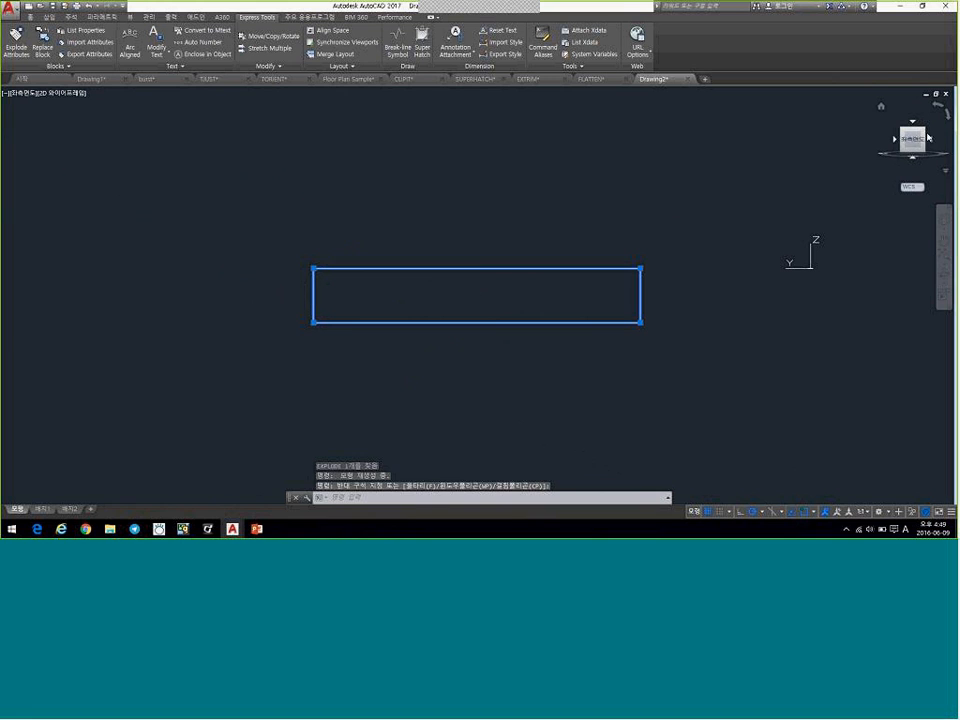
Draw a five-segment line chain in 3D from the upper rectangle's right corner through its back corner, with the other points free
left_click(922, 129)
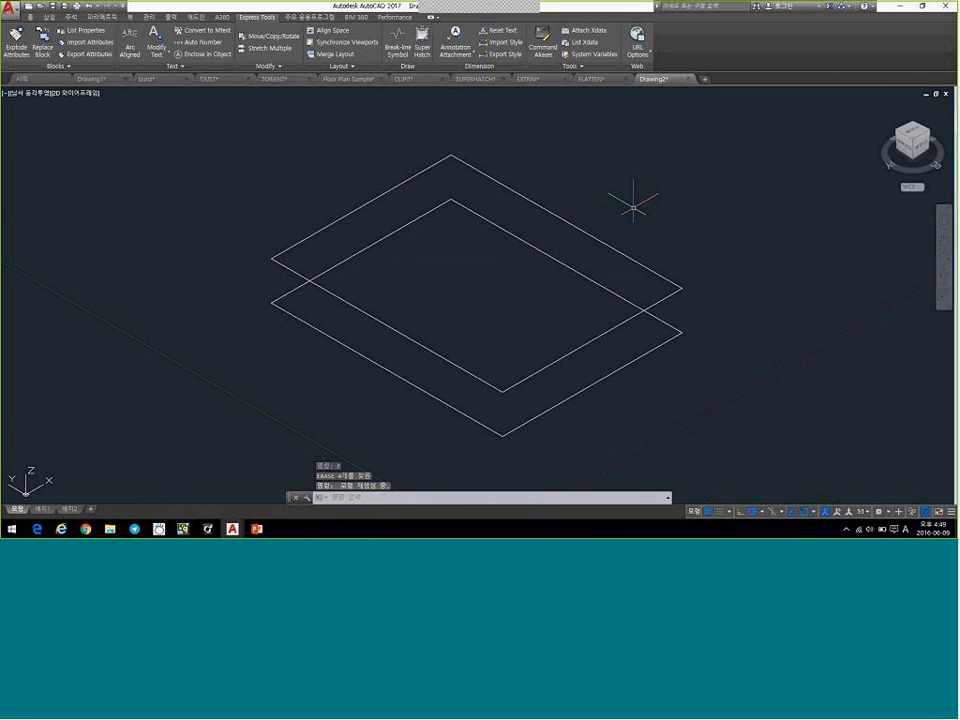
middle_click_drag(621, 206, 586, 208, "shift")
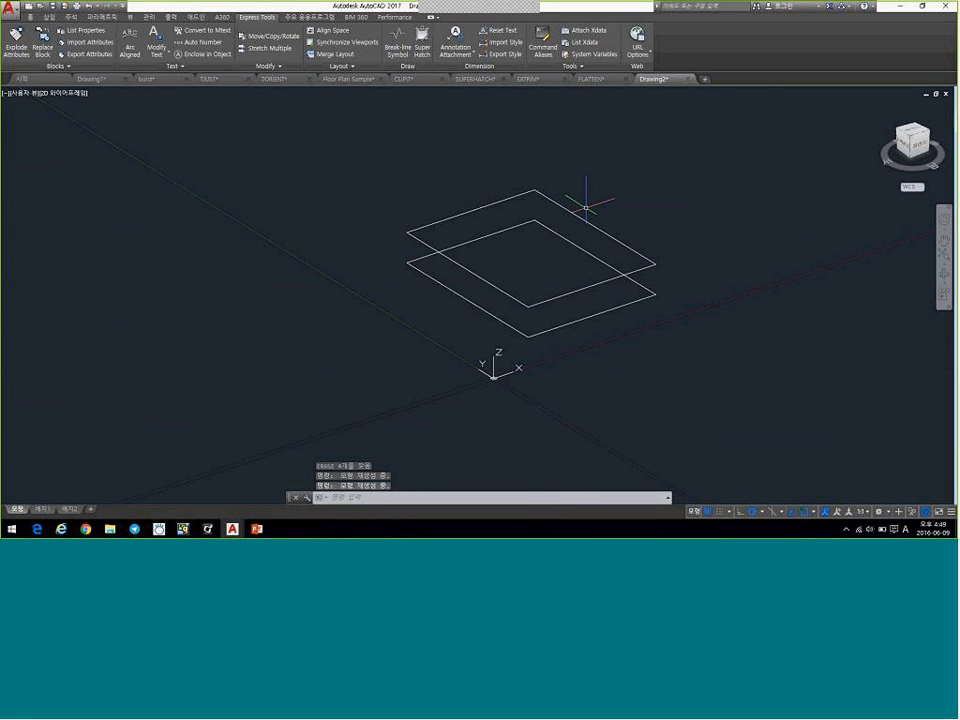
type("l")
key("Return")
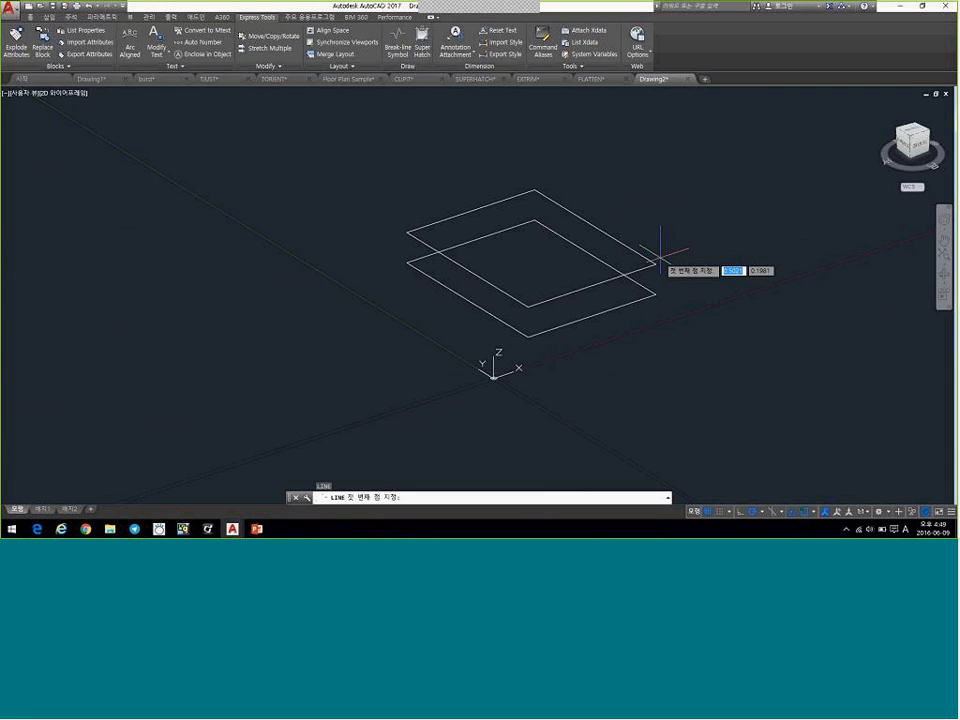
left_click(656, 263)
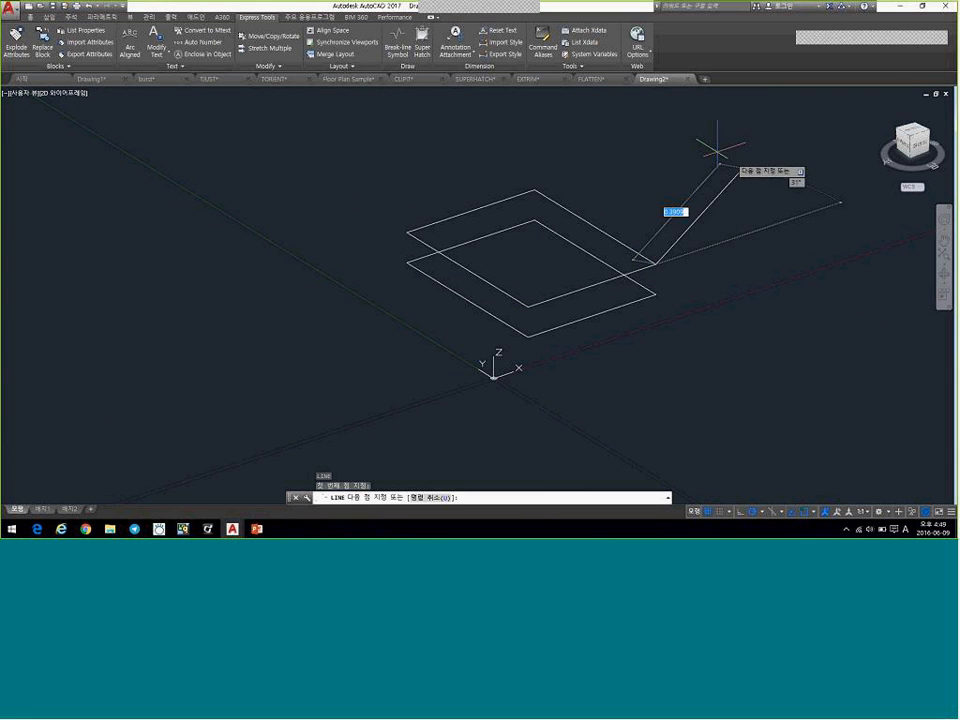
left_click(701, 151)
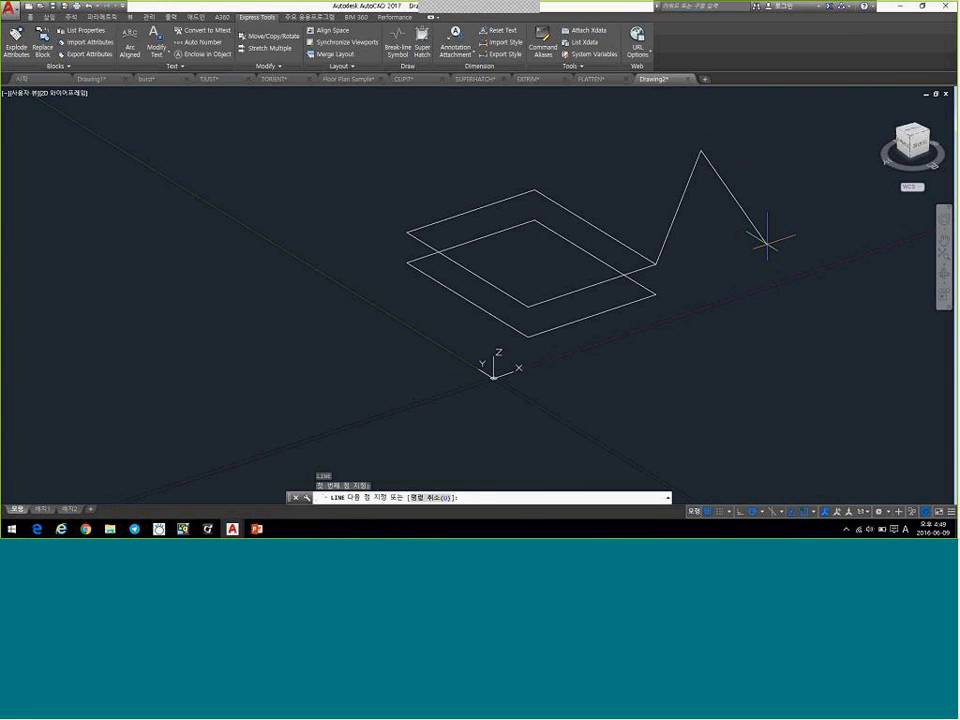
left_click(767, 243)
left_click(537, 190)
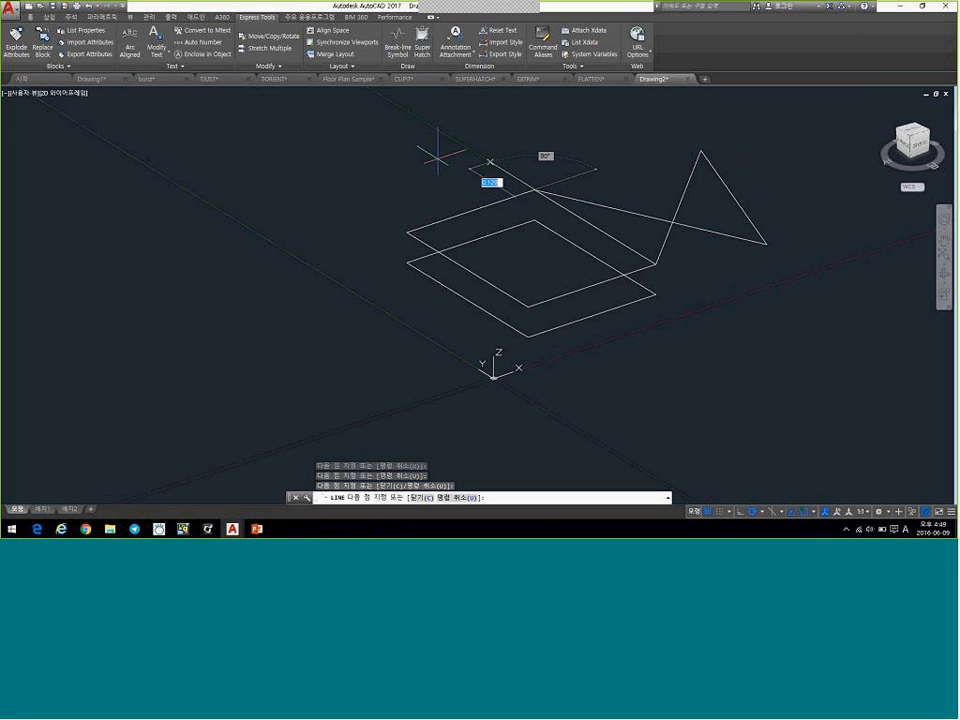
left_click(265, 197)
left_click(248, 283)
key("Return")
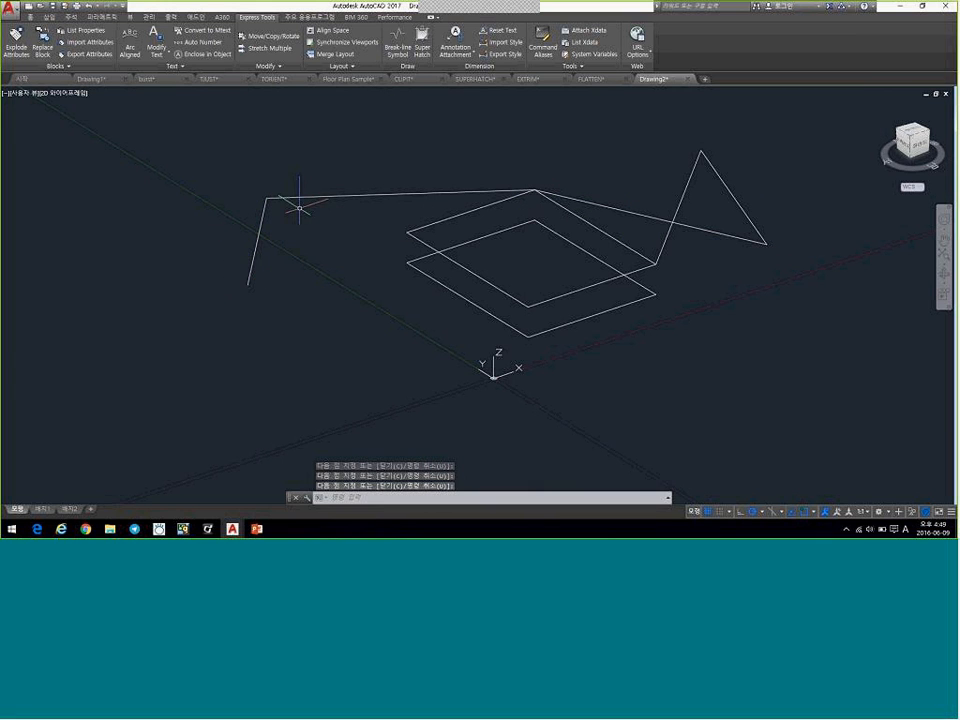
Display the object properties and try to select the end segment of the new line chain
key("ctrl+1")
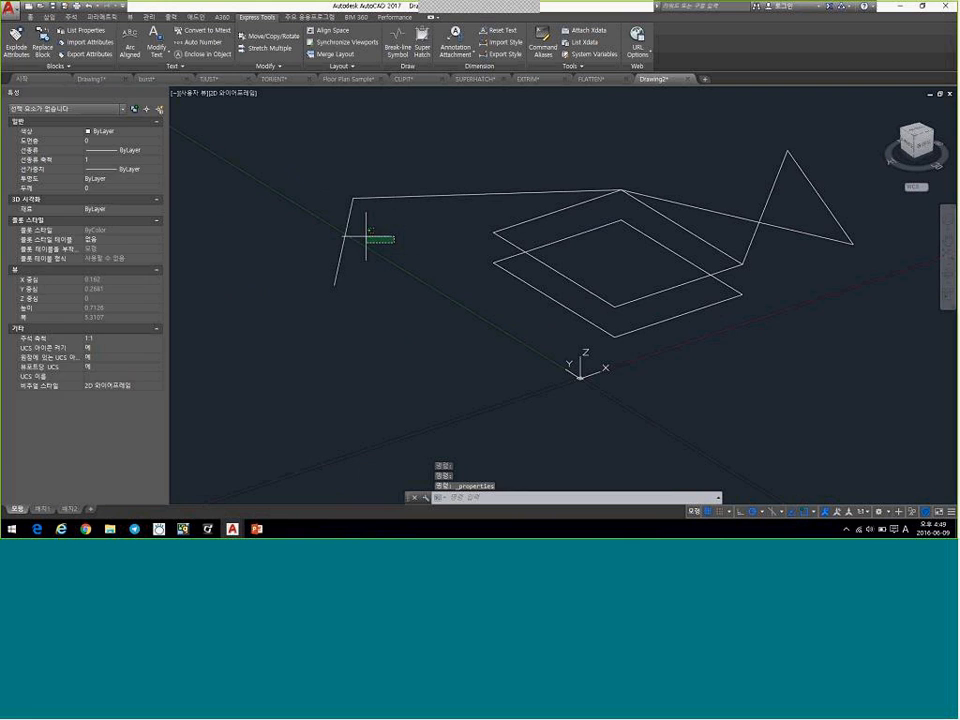
left_click(322, 229)
key("Escape")
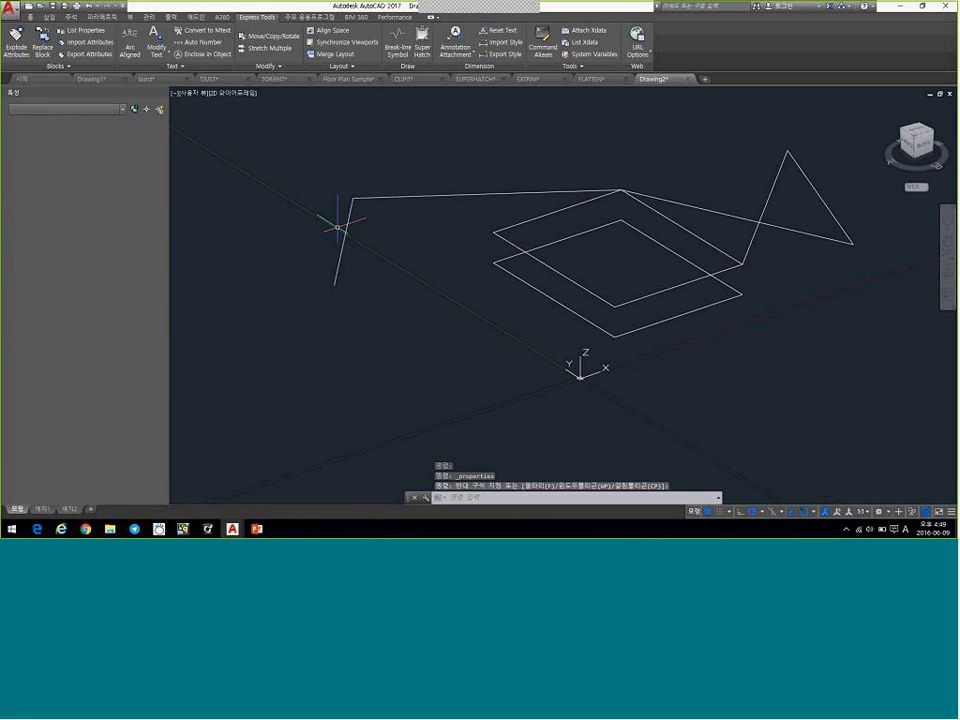
Draw a four-segment line chain from the lower rectangle's front corner through free points beside the rectangles
middle_click_drag(463, 317, 587, 276, "shift")
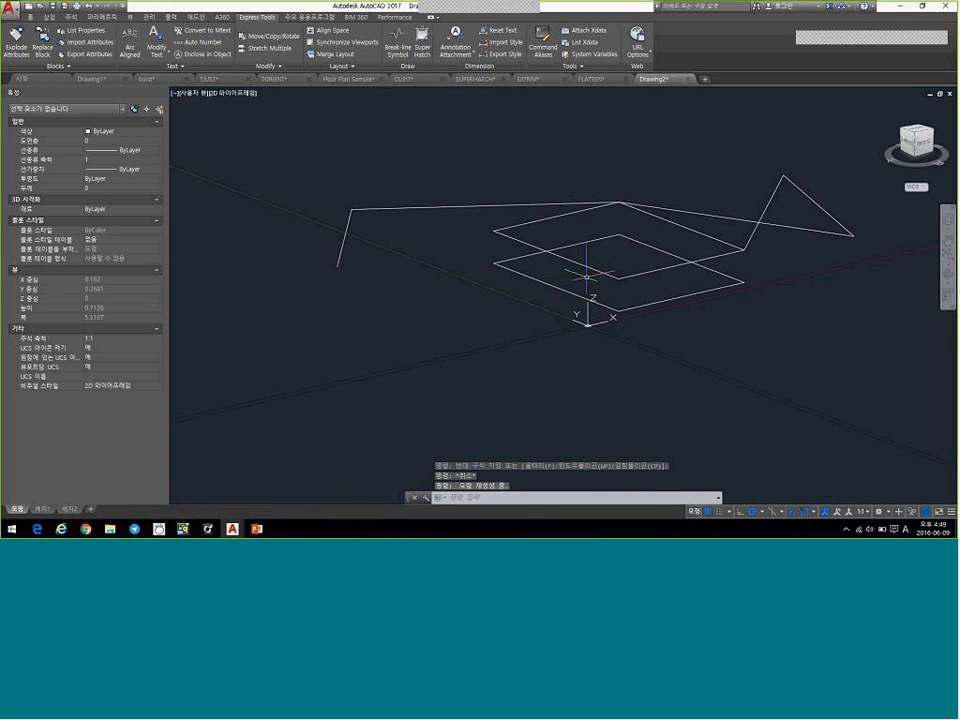
type("l")
key("Return")
left_click(588, 323)
left_click(492, 401)
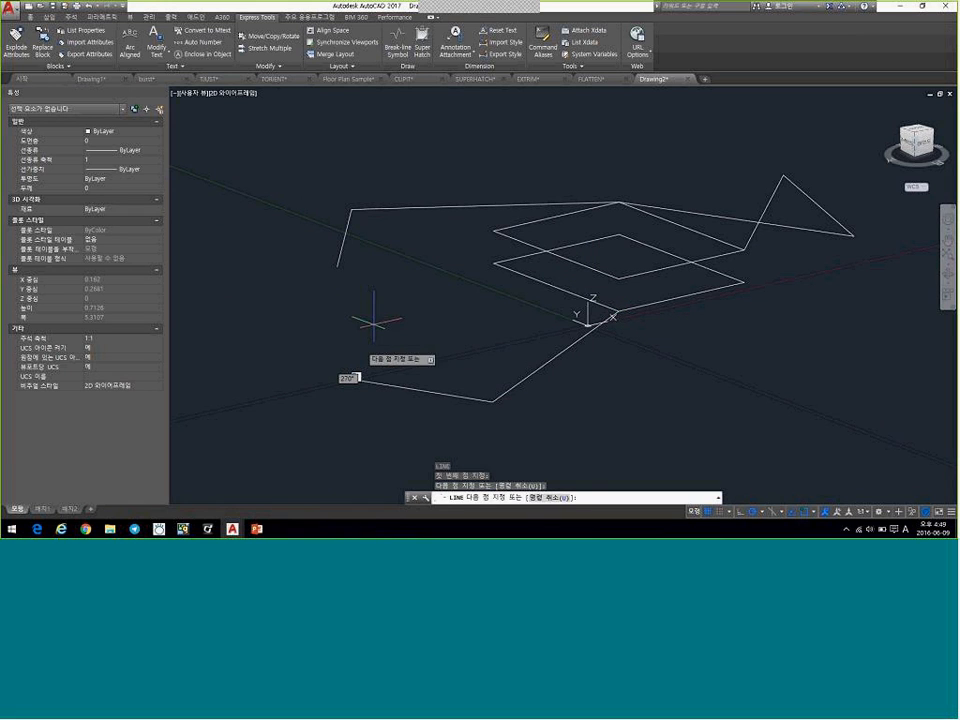
left_click(348, 378)
left_click(388, 300)
left_click(415, 268)
key("Return")
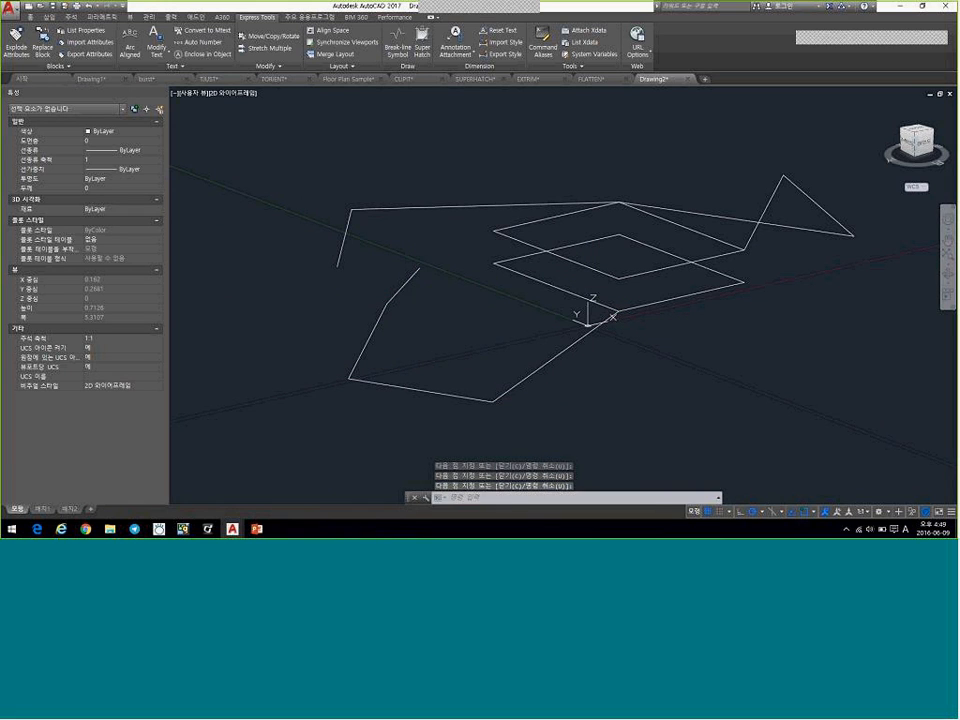
Examine the start and end Z coordinates of the second chain's segments and view the chain from several angles
left_click(402, 286)
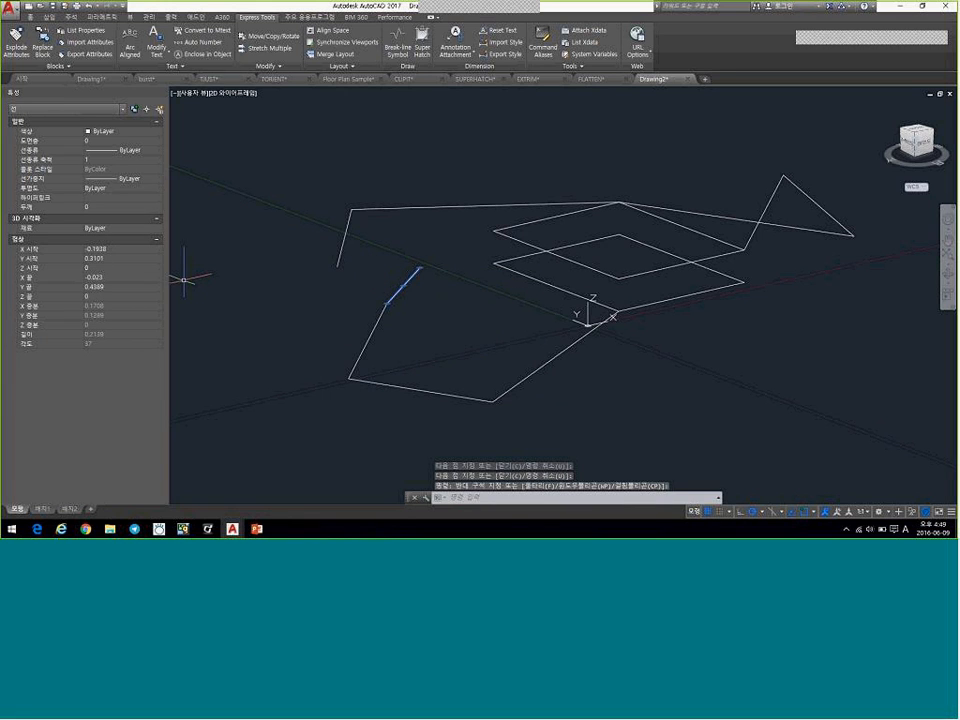
key("Escape")
middle_click_drag(318, 364, 286, 306, "shift")
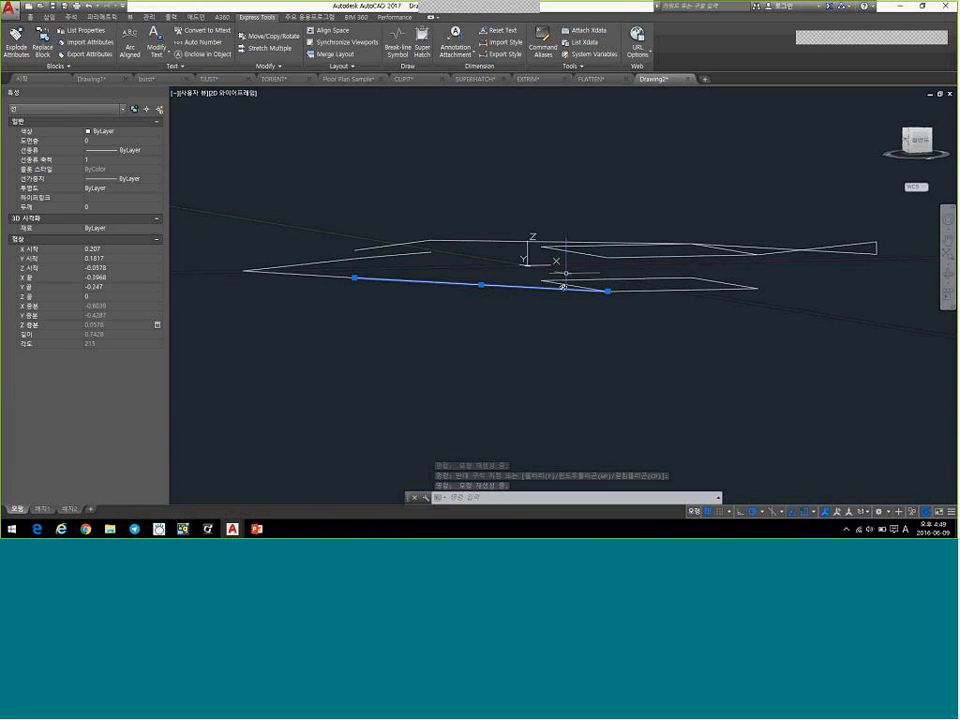
middle_click_drag(566, 272, 557, 308, "shift")
middle_click_drag(644, 191, 625, 240)
key("Escape")
key("Escape")
key("Escape")
left_click(446, 351)
left_click(424, 309)
key("Escape")
key("Escape")
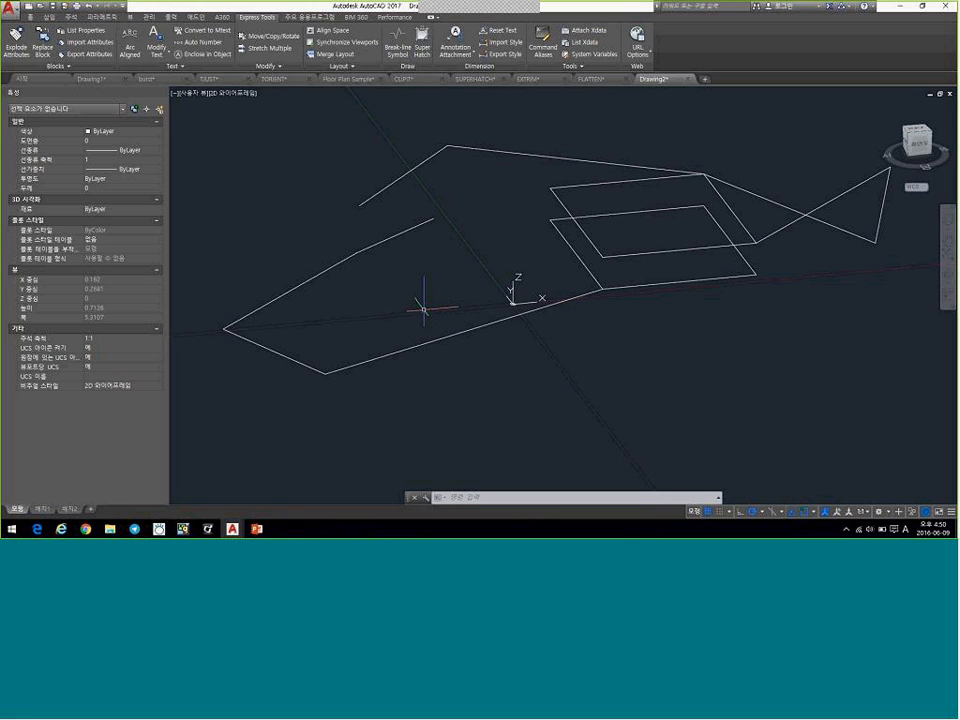
Set the OSNAPZ system variable to 1
type("osnap")
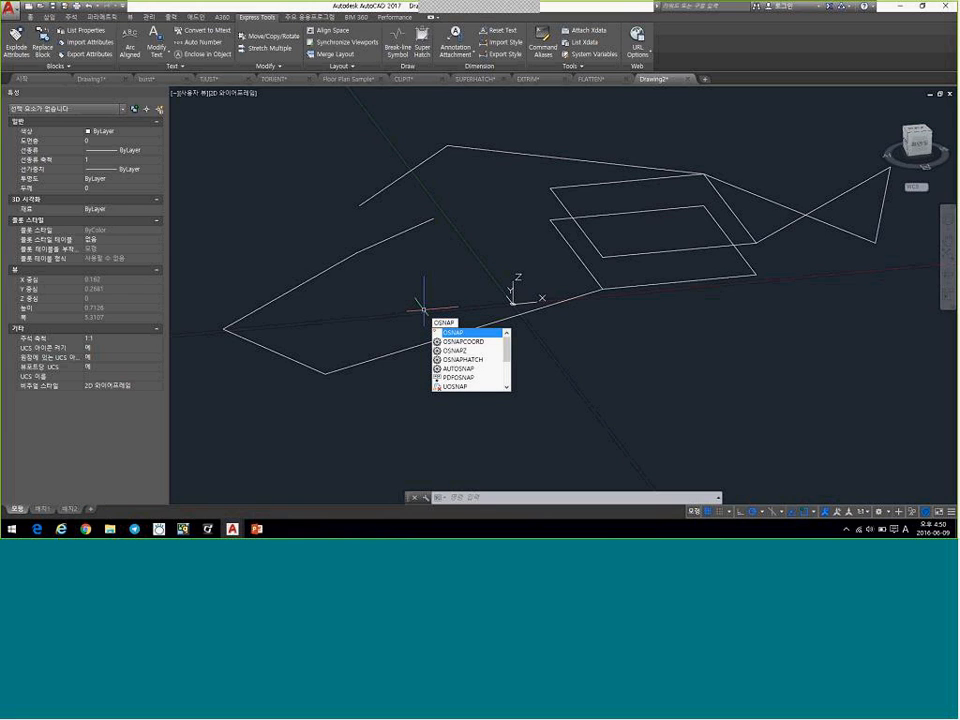
type("z")
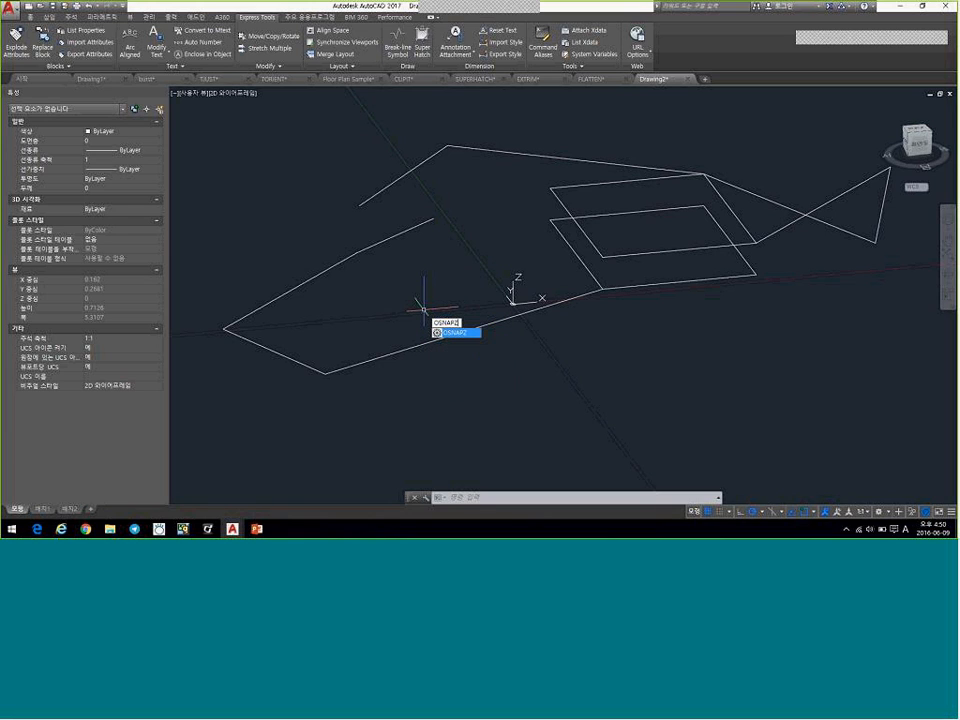
key("Escape")
type("1")
key("Return")
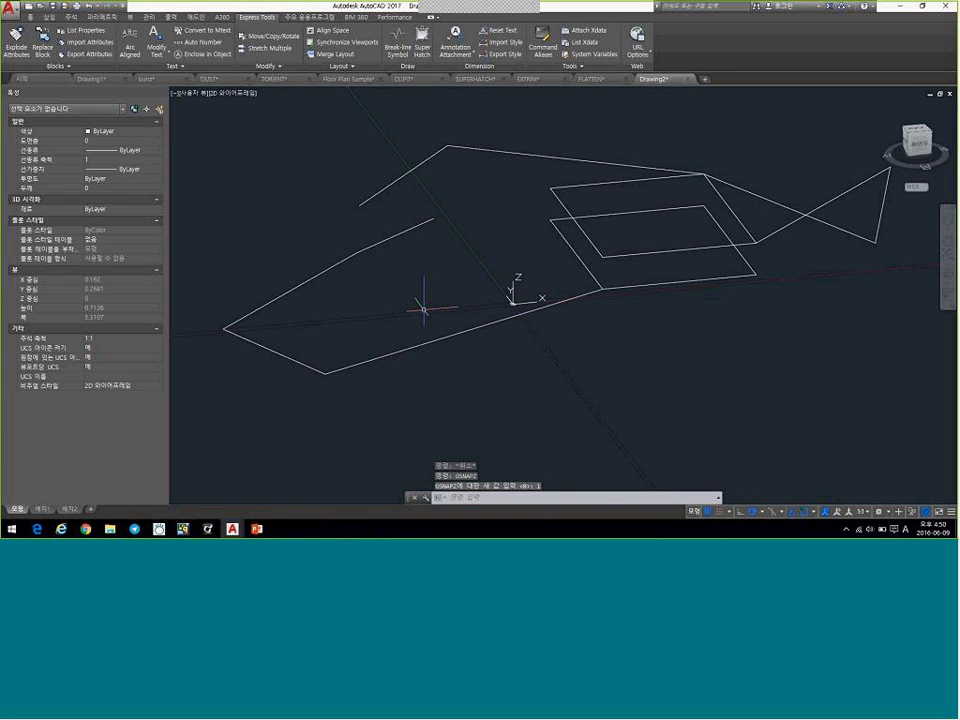
type("l")
key("Return")
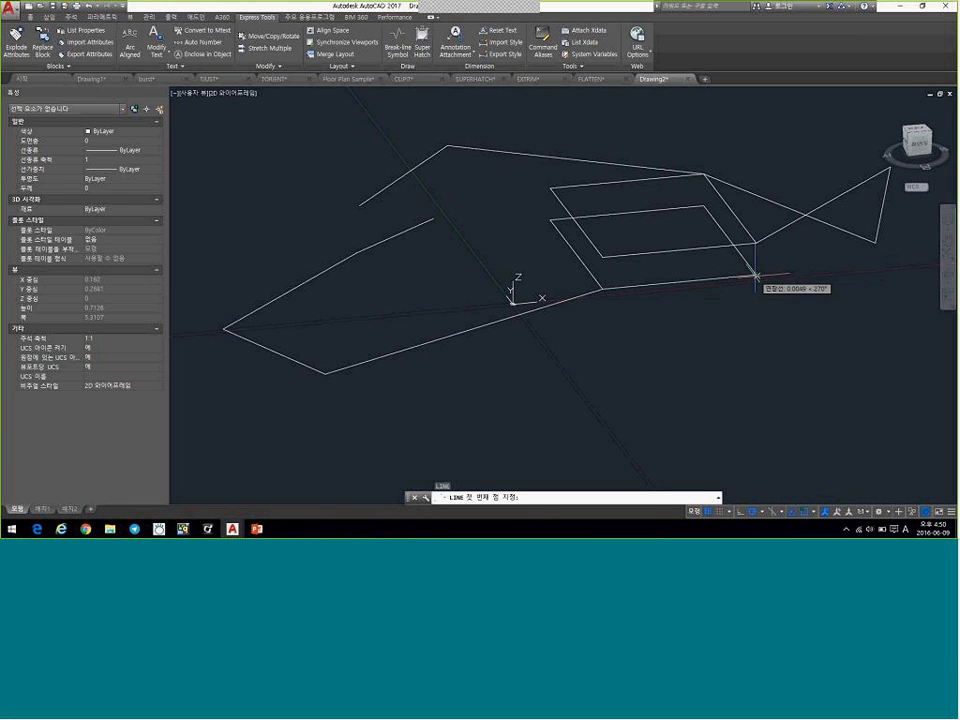
left_click(757, 278)
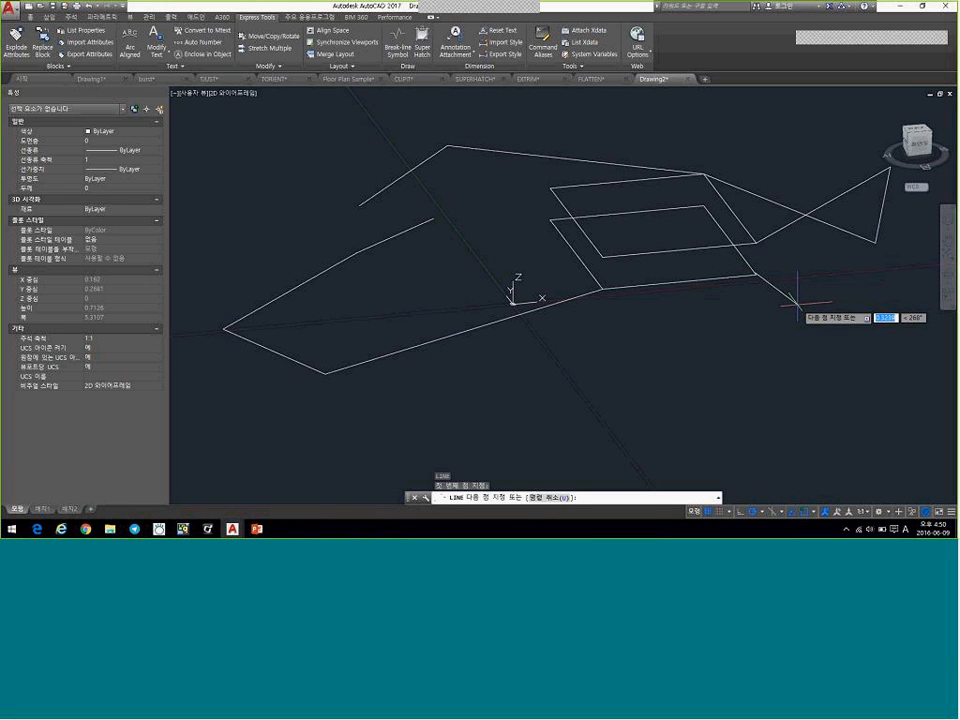
key("Escape")
Open the help article on the OSNAPZ system variable and read the description of value 0
middle_click_drag(423, 309, 565, 264, "shift")
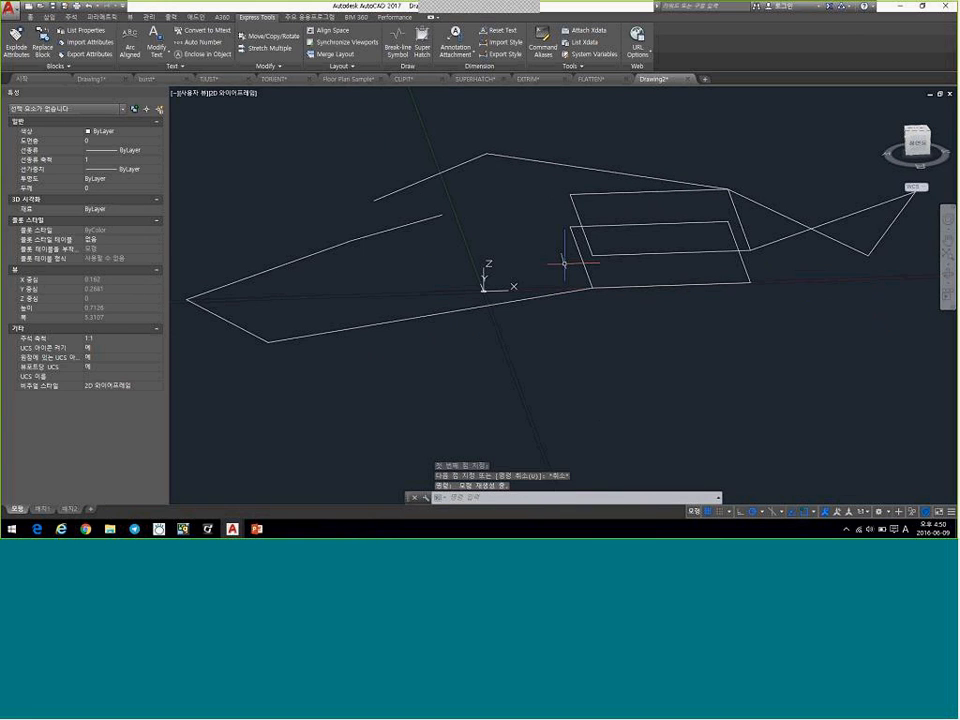
type("OSNAPZ")
key("F1")
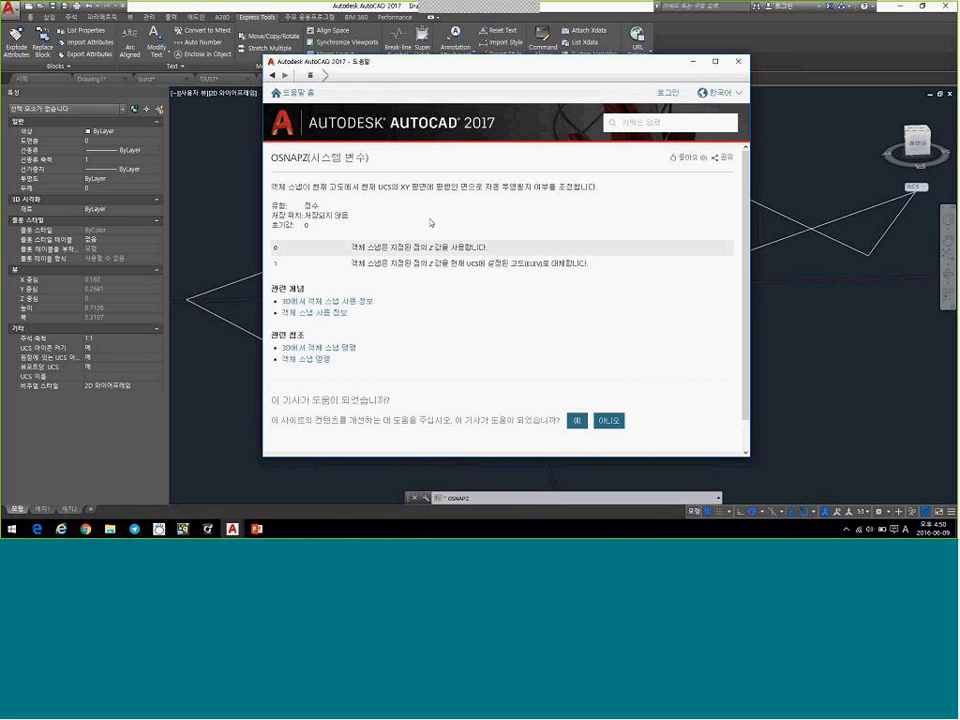
left_click_drag(430, 220, 590, 264)
left_click(463, 304)
double_click(379, 271)
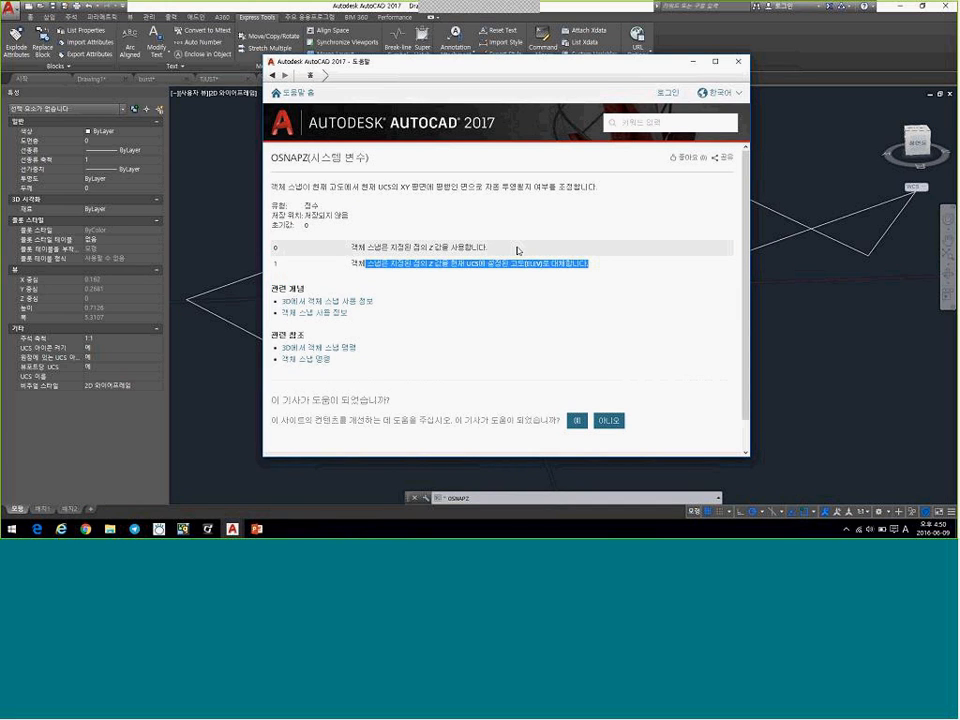
left_click(373, 249)
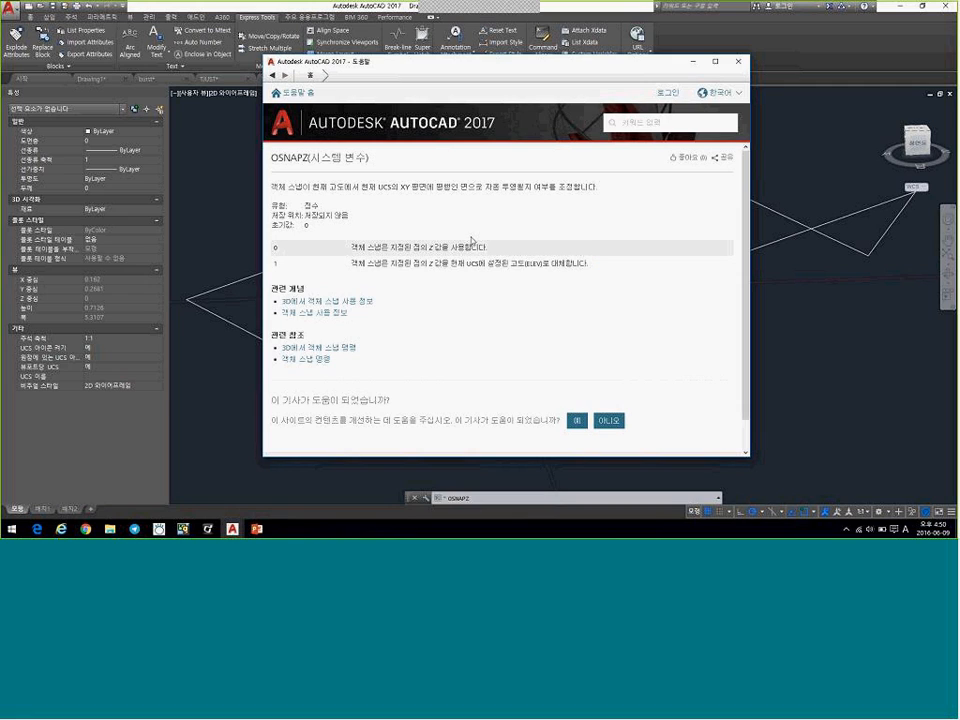
left_click_drag(348, 247, 411, 247)
left_click_drag(475, 249, 495, 247)
left_click(501, 248)
left_click_drag(388, 248, 481, 247)
left_click(482, 247)
Read the description of OSNAPZ value 1 and close the help article
left_click_drag(281, 264, 272, 264)
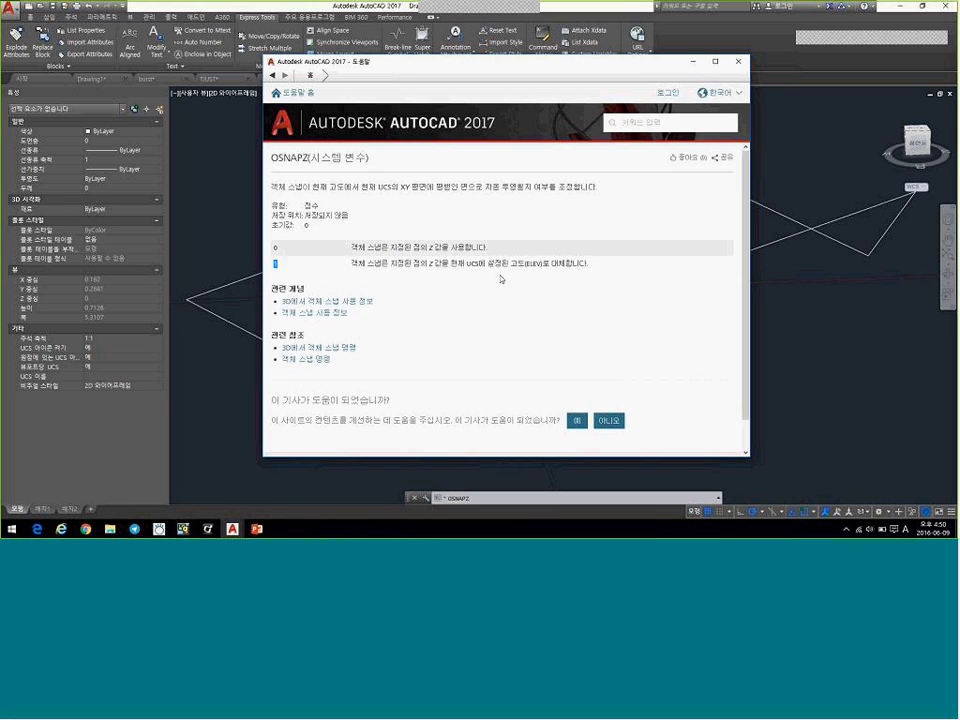
left_click(355, 263)
left_click_drag(356, 263, 550, 264)
left_click(467, 264)
left_click_drag(467, 264, 540, 265)
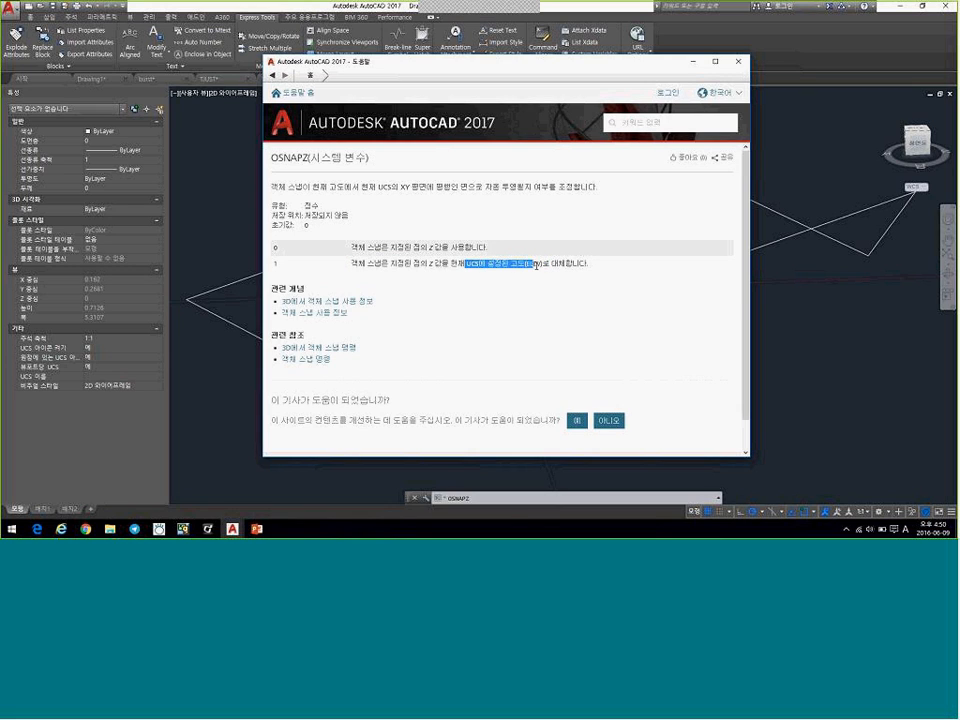
left_click(556, 314)
left_click(786, 283)
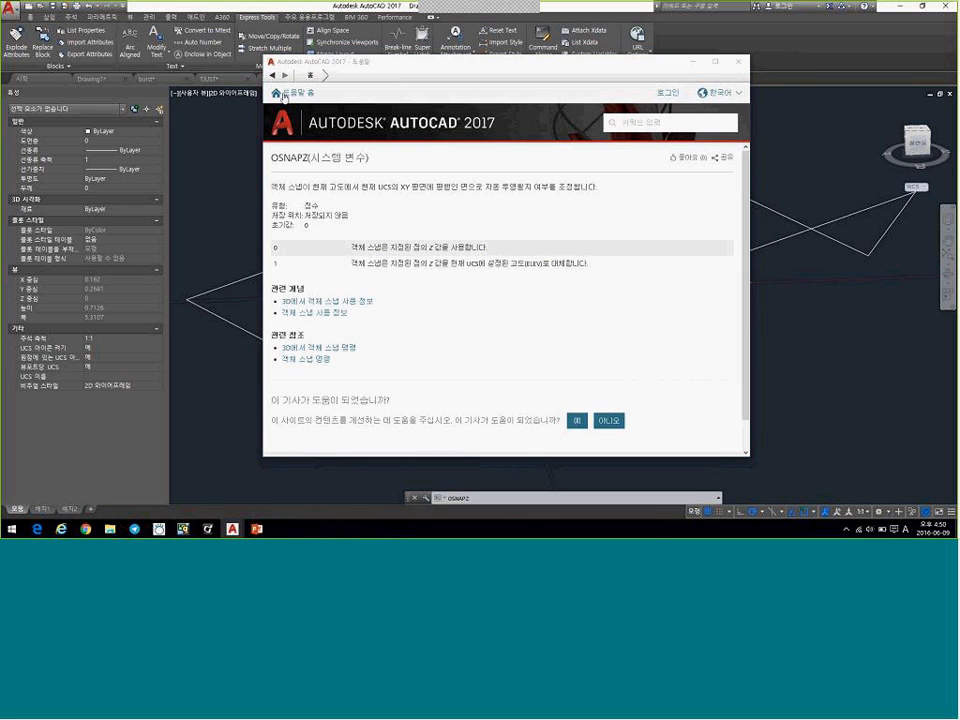
left_click(195, 92)
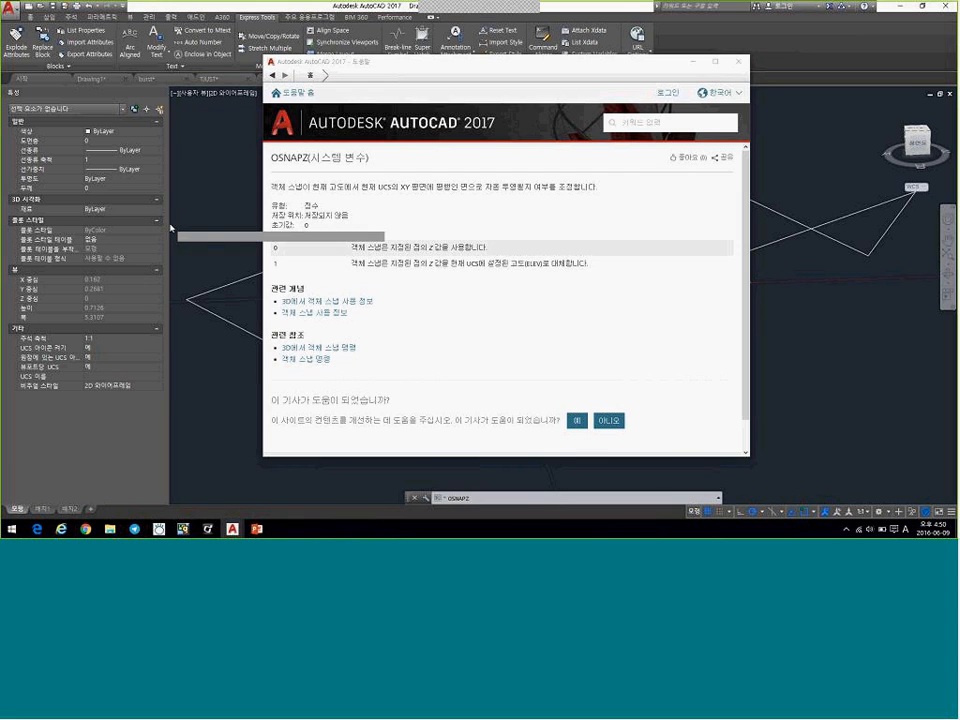
left_click(738, 62)
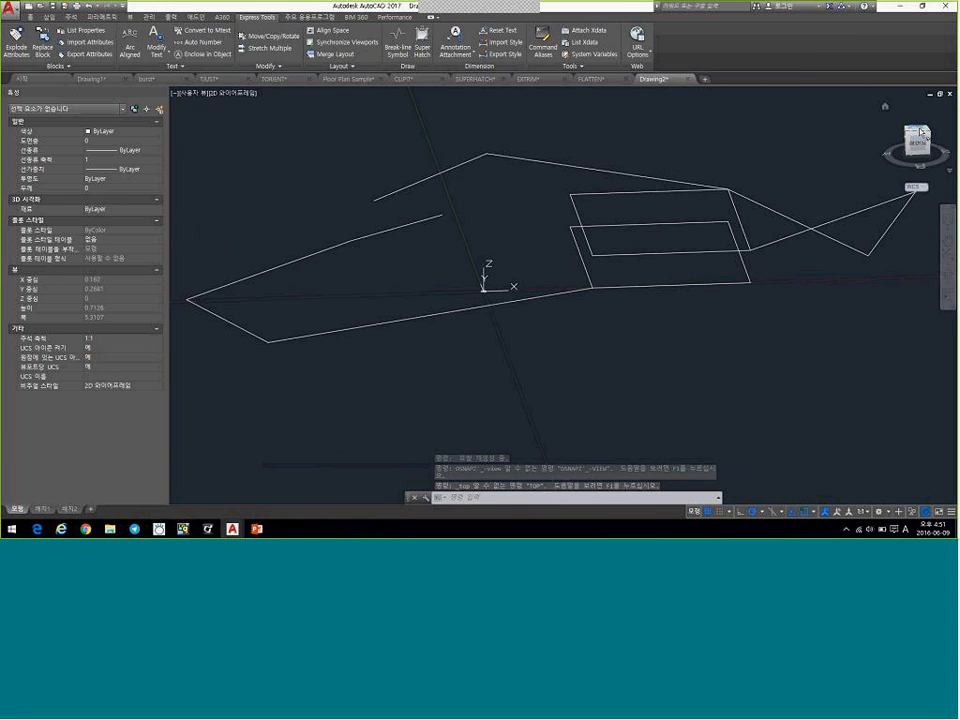
Erase the three line segments of the first chain on the +X side of the two rectangles
left_click(917, 134)
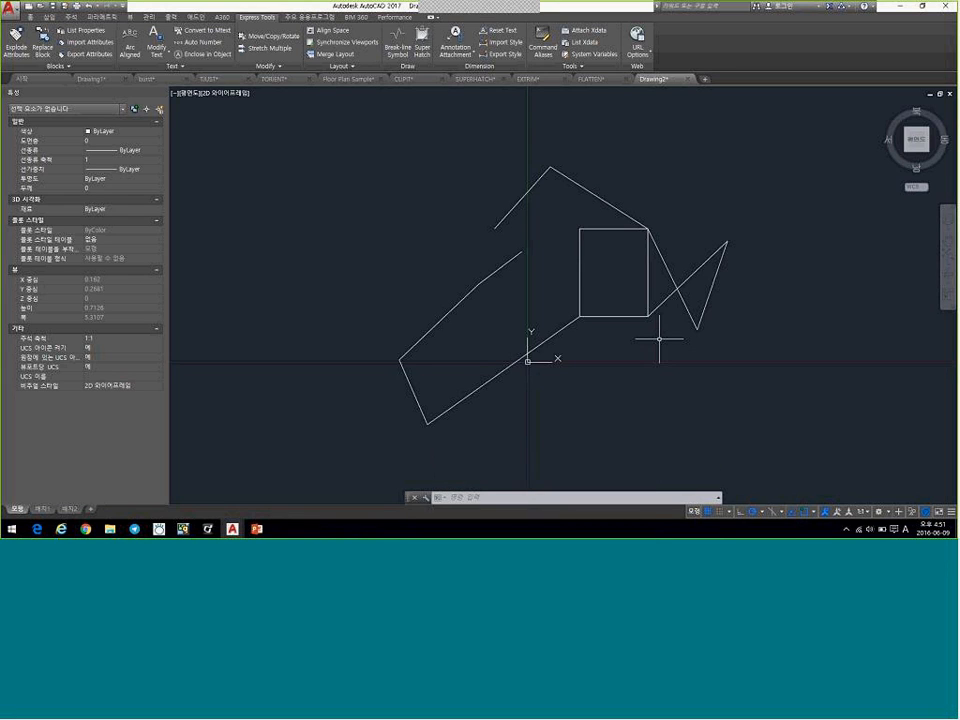
middle_click_drag(659, 339, 531, 262, "shift")
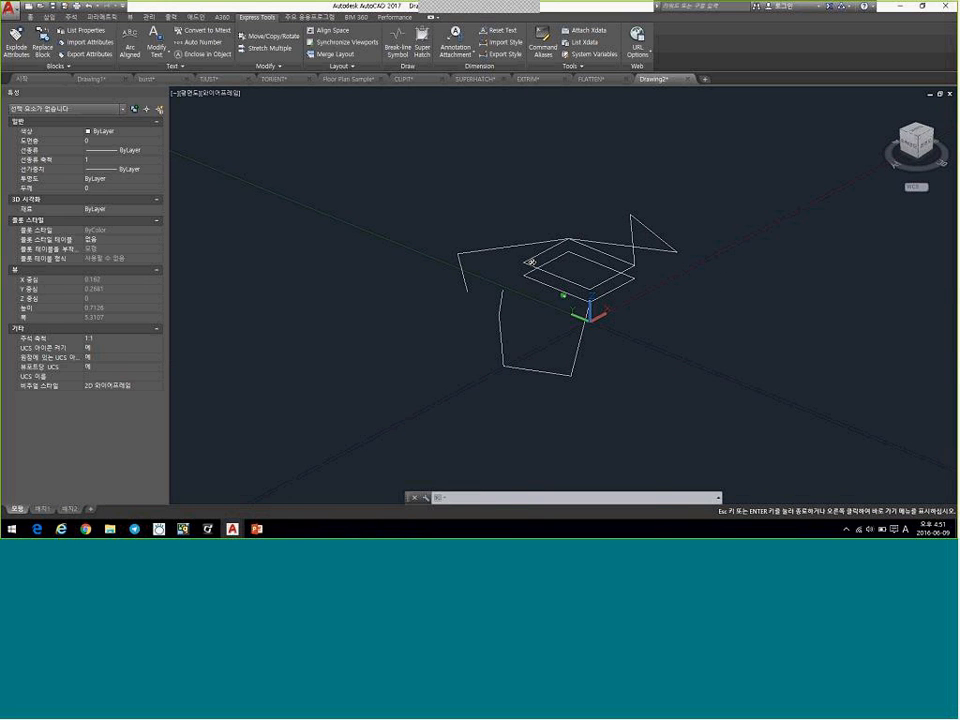
left_click(679, 276)
left_click(650, 241)
left_click(637, 224)
left_click(622, 238)
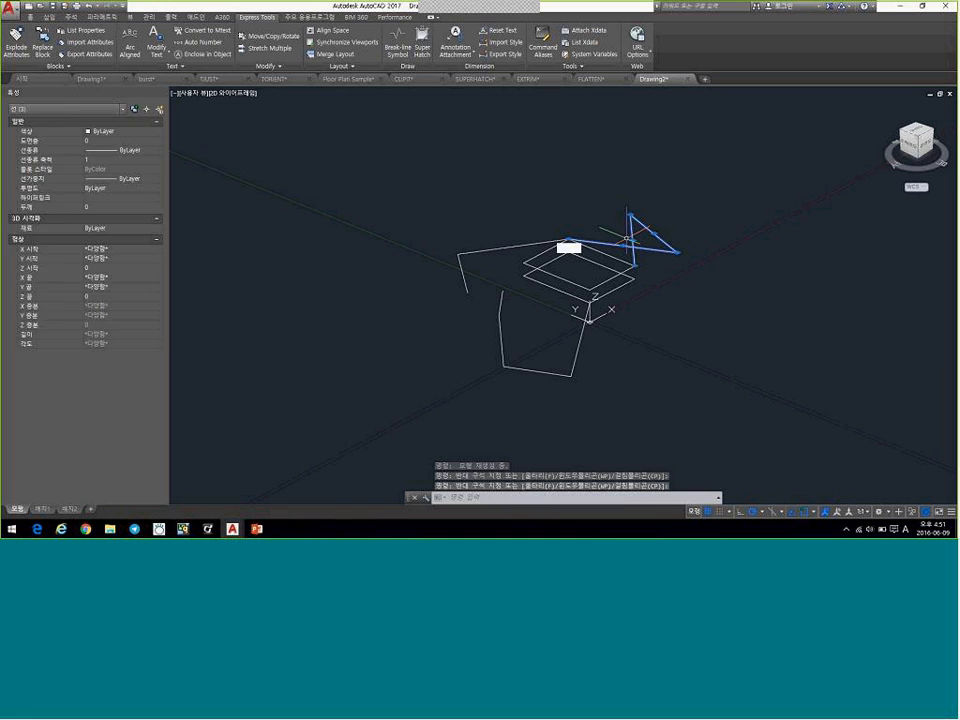
type("e")
key("Return")
Erase the remaining two segments of the first chain and the whole second line chain, keeping only the rectangles
left_click(493, 225)
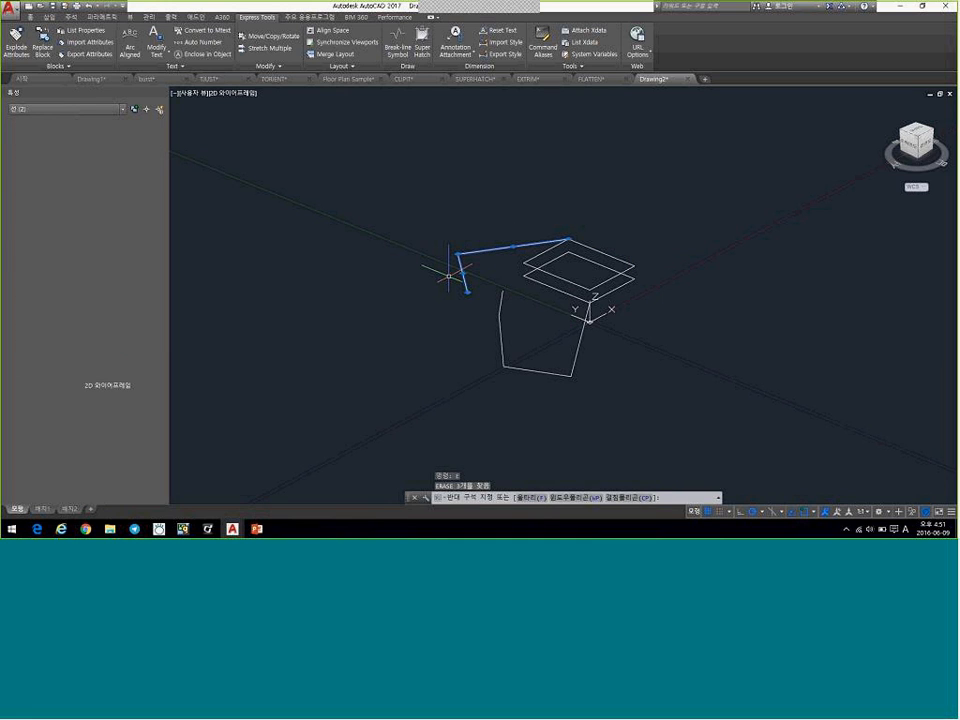
left_click(449, 275)
key("Delete")
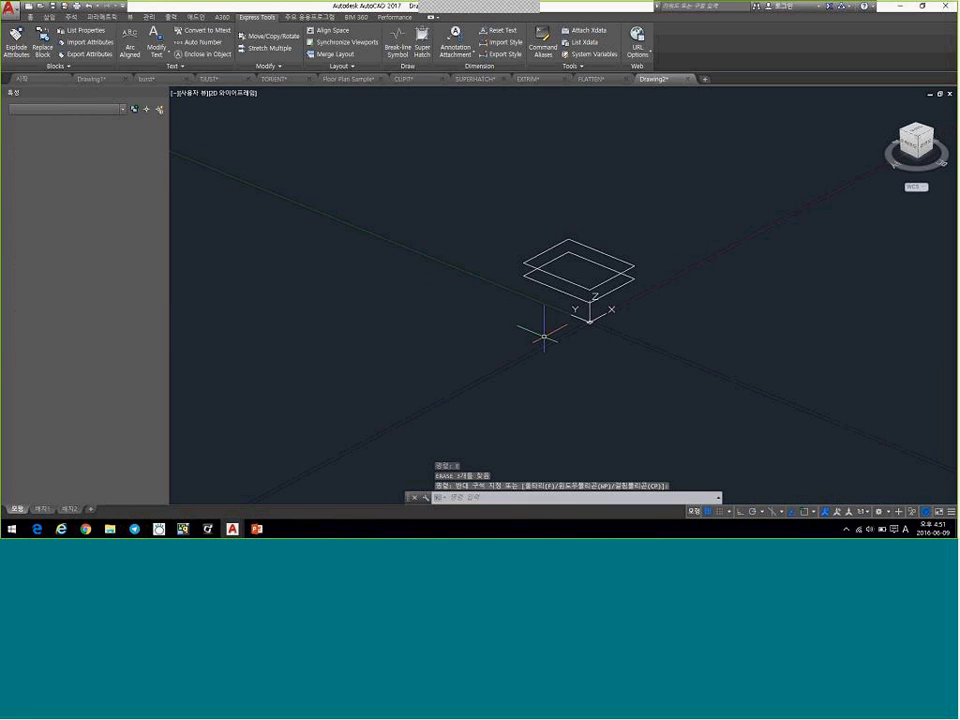
left_click(543, 336)
type("e")
key("Return")
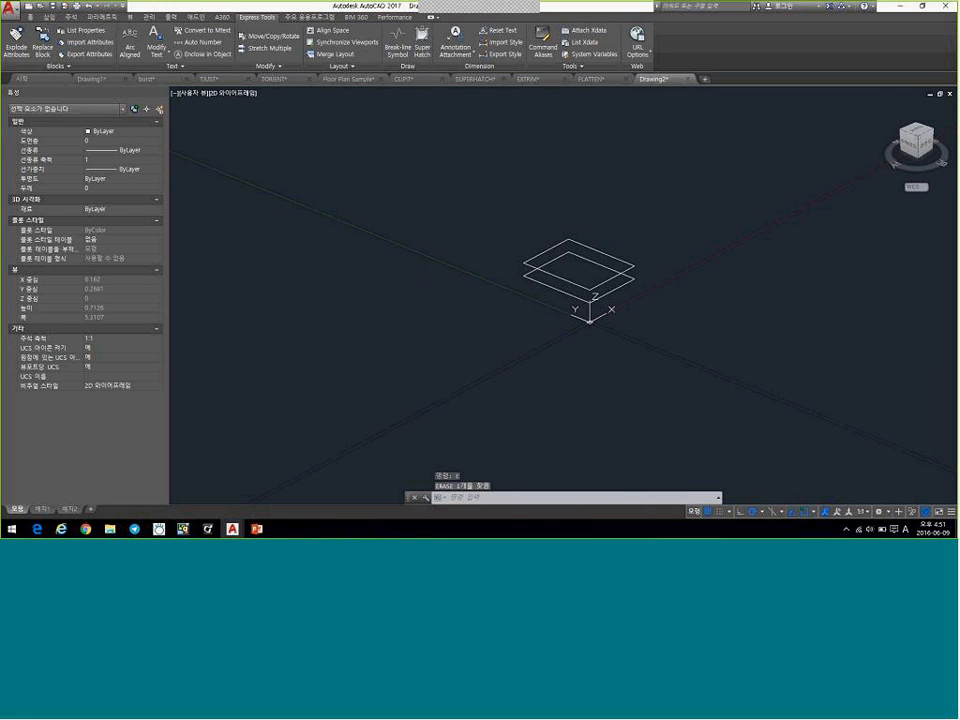
Copy both stacked rectangles to a free spot along the positive X direction
scroll(493, 189, "up", 3)
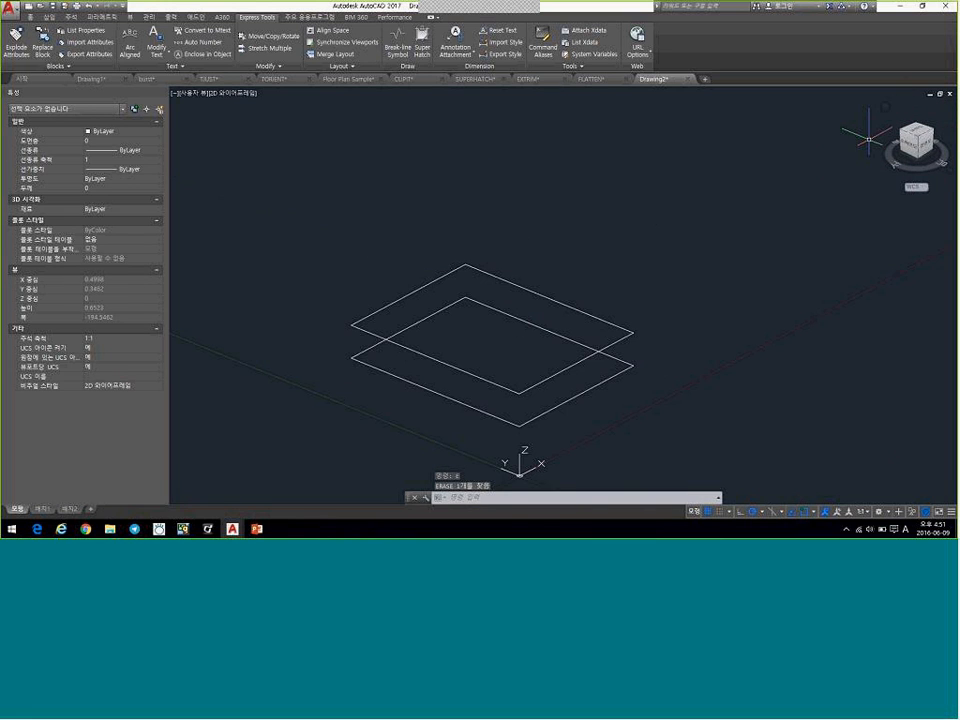
scroll(676, 242, "down", 2)
left_click_drag(574, 113, 445, 392)
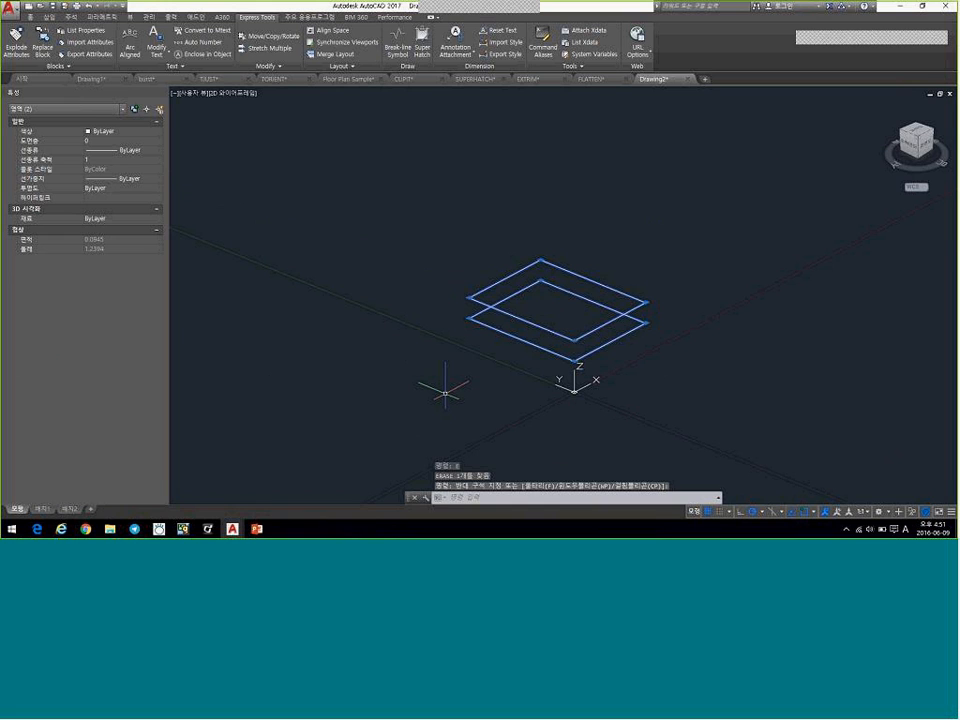
type("co")
key("Return")
left_click(473, 436)
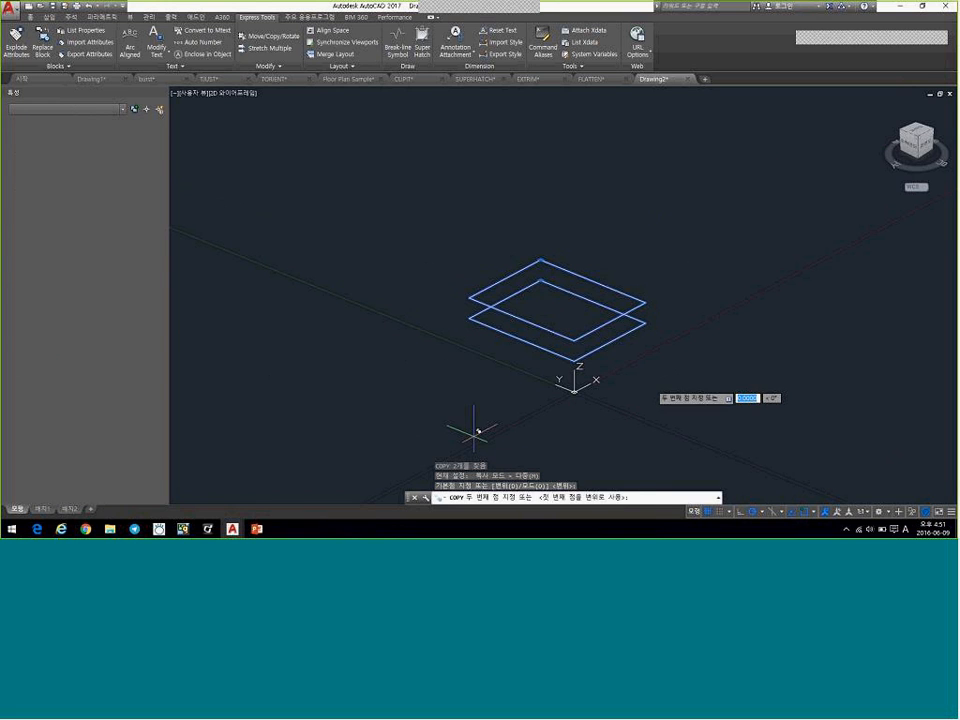
left_click(651, 340)
key("Return")
Define the copied rectangle pair as a block named 1, with its base point at the upper rectangle's front corner
middle_click_drag(772, 314, 608, 397)
left_click(636, 388)
left_click(599, 334)
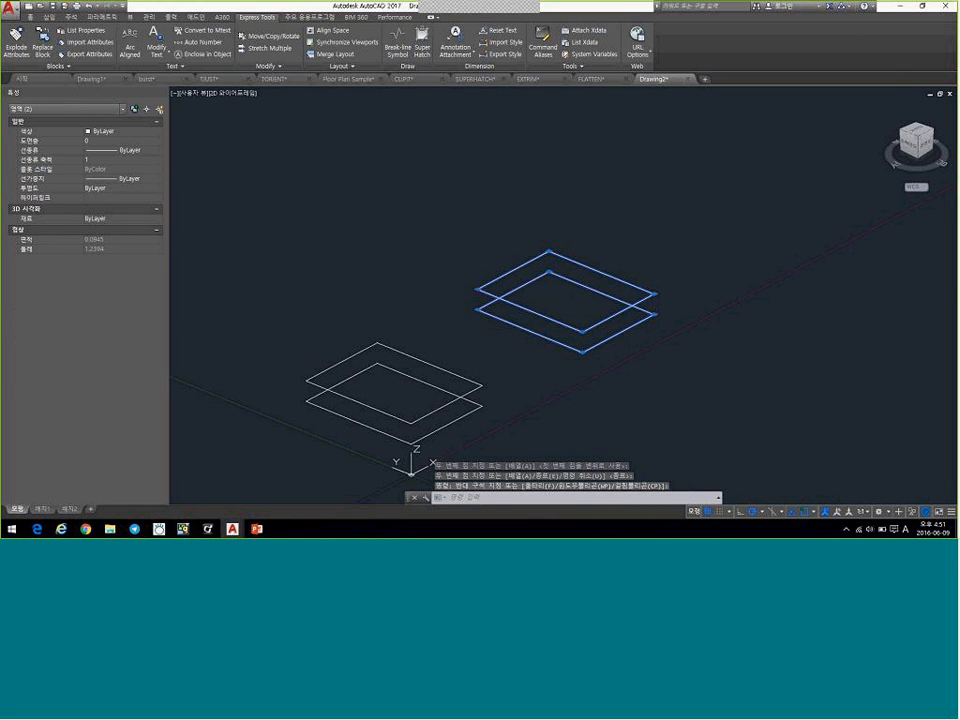
type("b")
key("Return")
type("1")
left_click(519, 342)
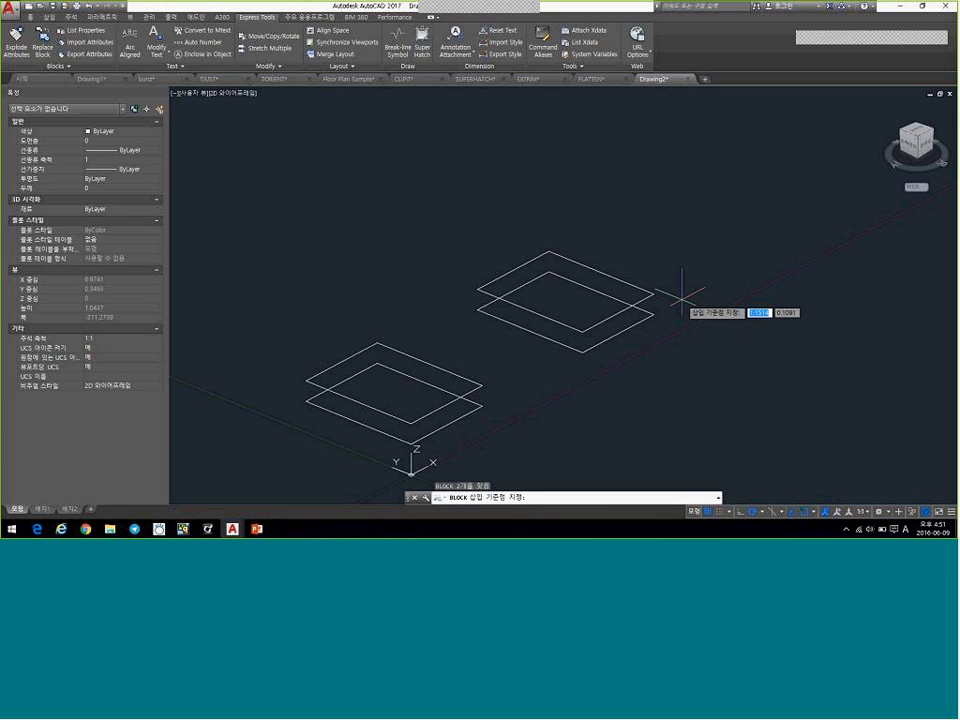
left_click(581, 337)
Copy block 1 twice, placing the copies in a row farther along the X direction
left_click(560, 341)
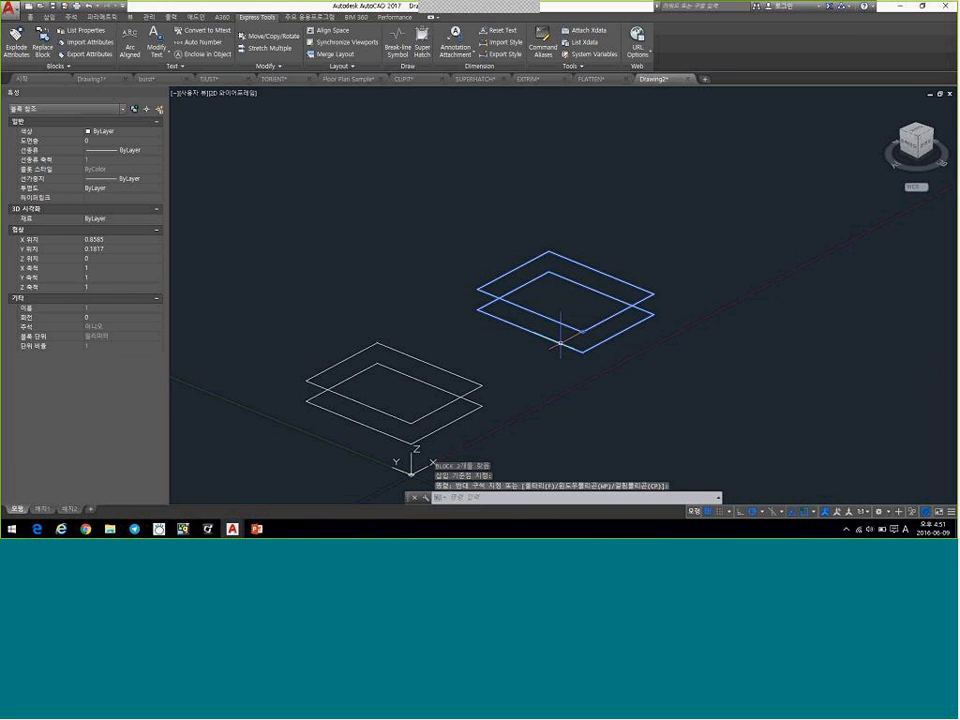
type("co")
key("space")
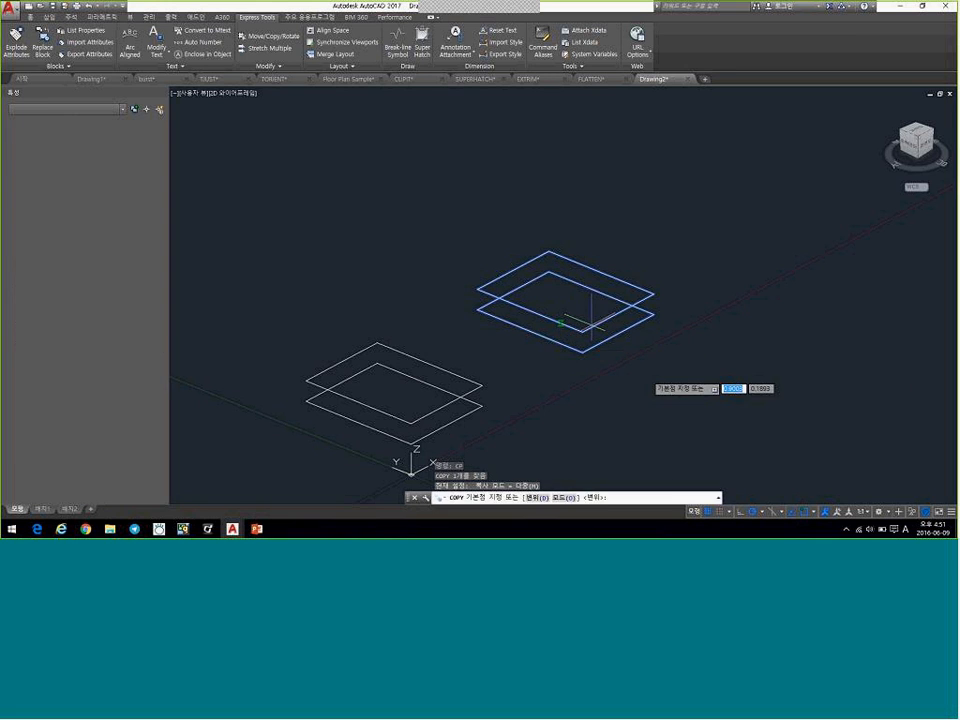
left_click(652, 382)
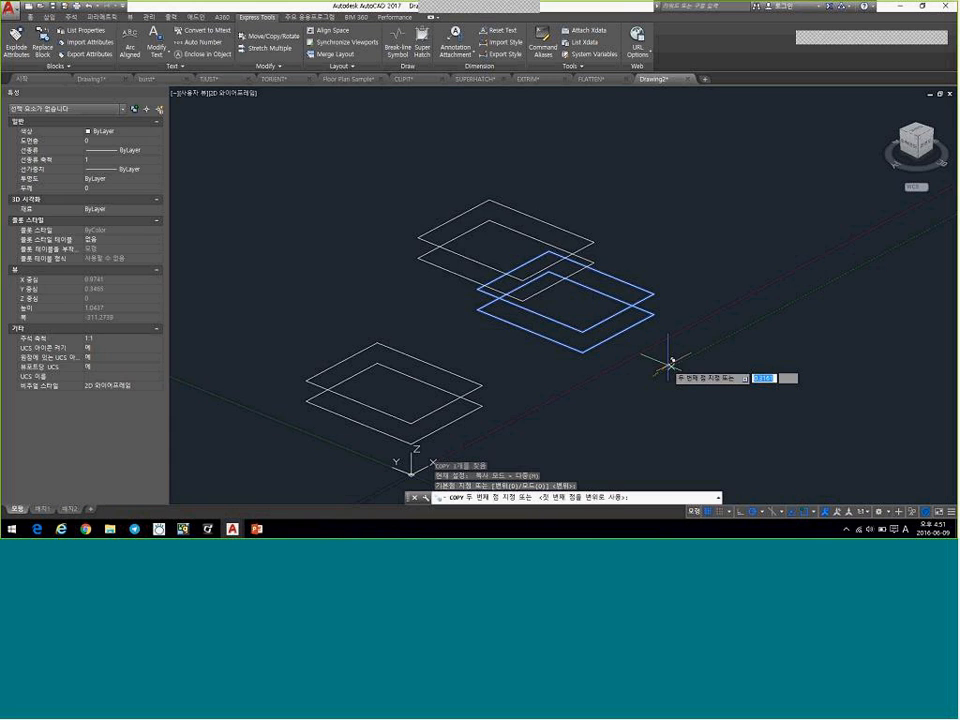
left_click(781, 313)
left_click(881, 259)
key("space")
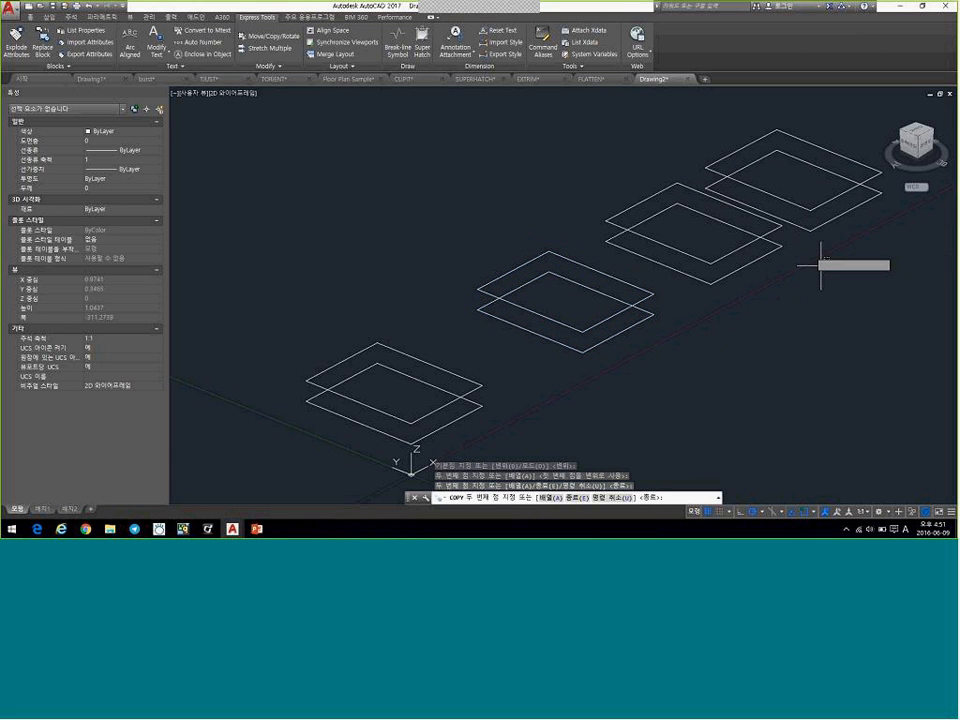
Combine the two new block copies into a nested block, with its base point at the nearer copy's upper front corner
left_click(834, 268)
left_click(703, 213)
type("b")
key("space")
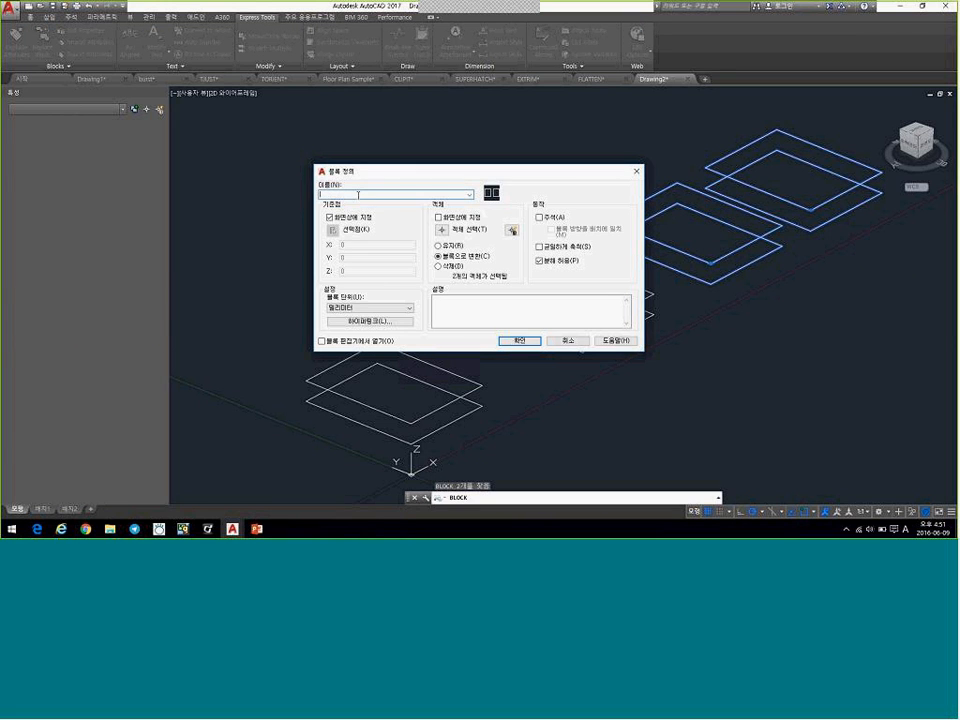
left_click(333, 229)
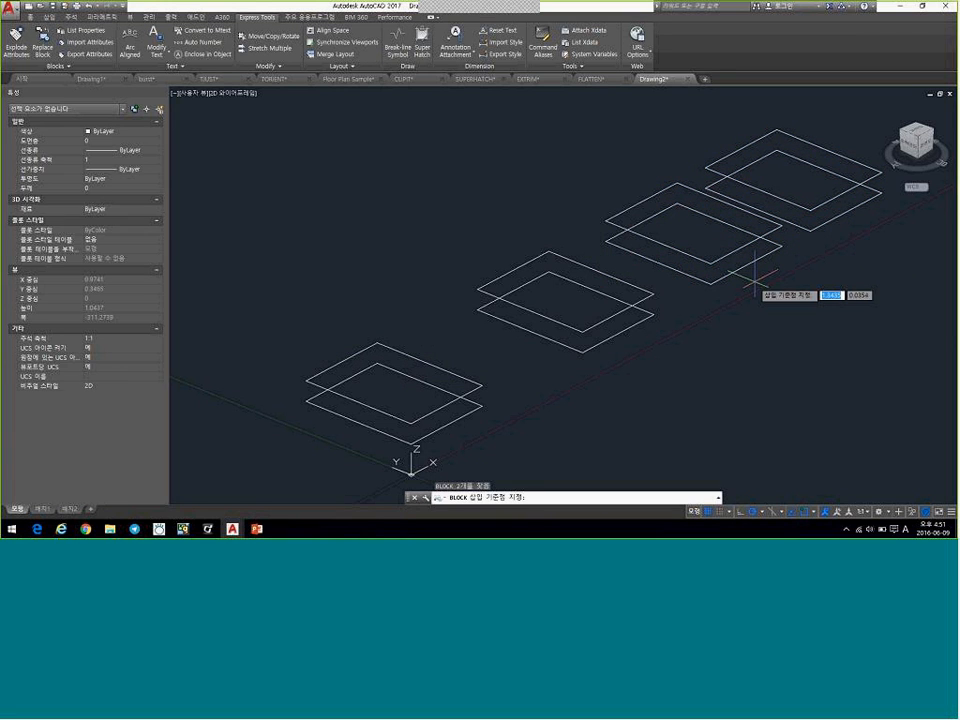
left_click(707, 264)
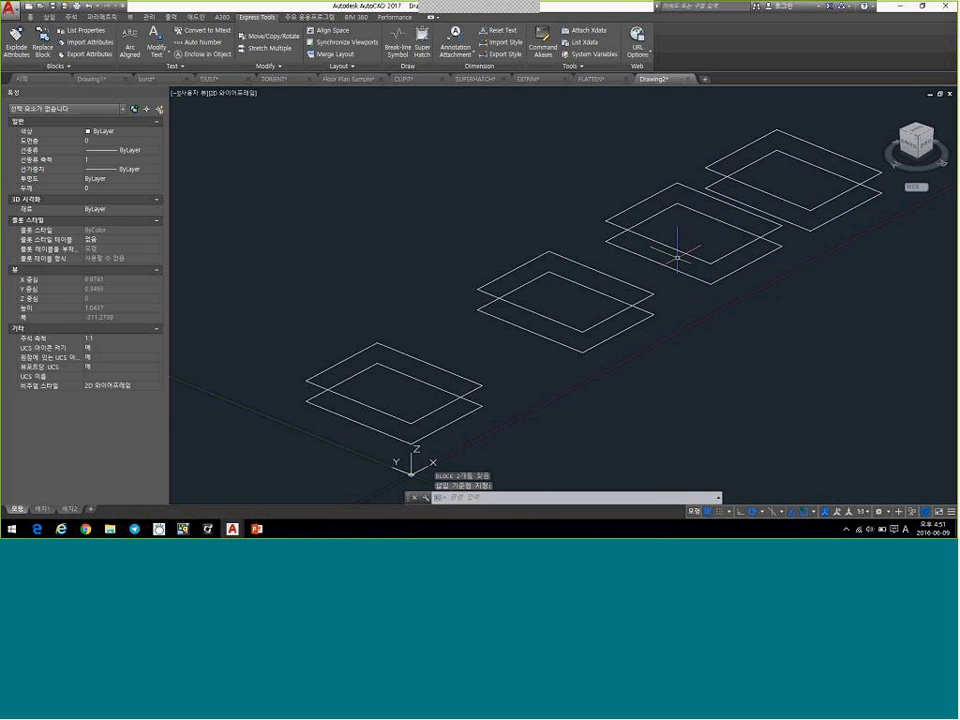
Check how the nested block, the single block and the original rectangle pair are grouped by selecting them
left_click(714, 232)
left_click(700, 266)
left_click(653, 336)
left_click(617, 318)
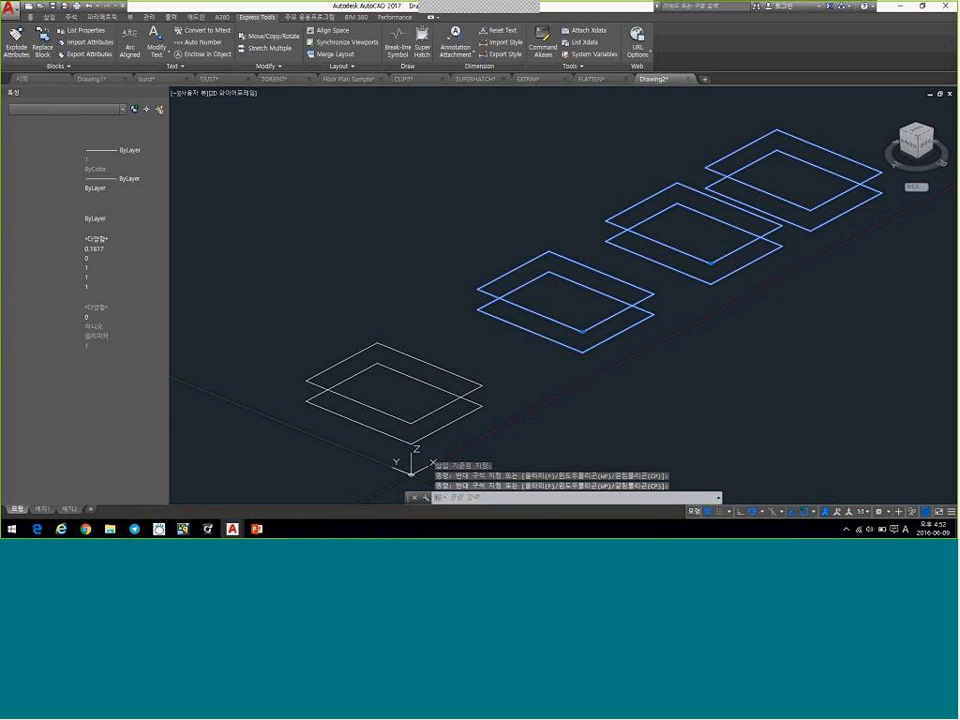
key("Escape")
left_click(476, 452)
left_click(366, 343)
key("Escape")
Explode the two original rectangular regions near the origin
left_click(407, 327)
left_click(388, 364)
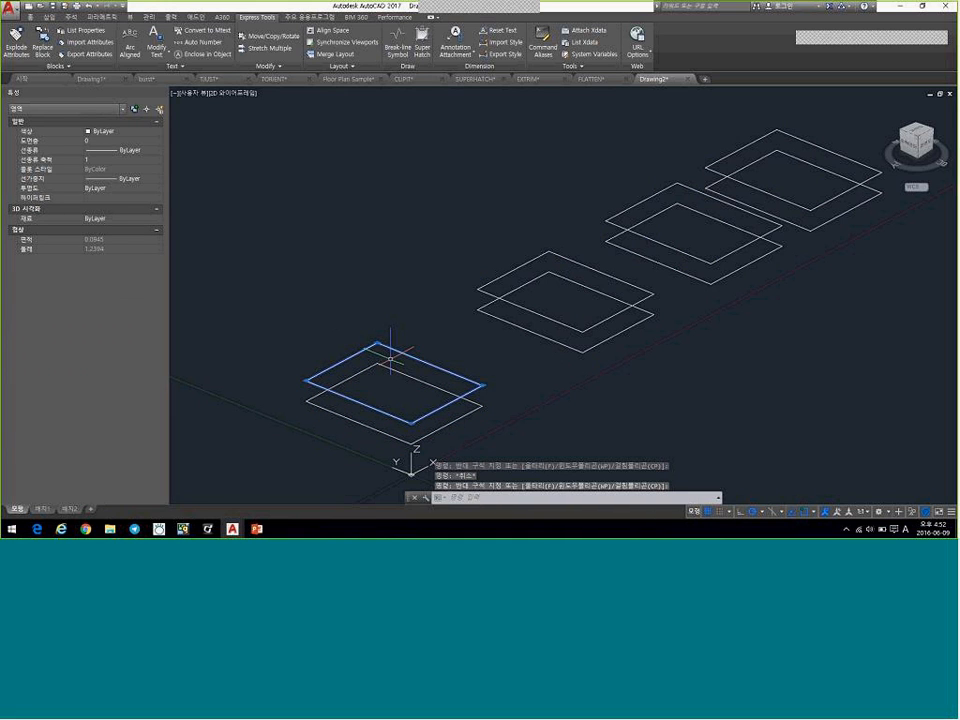
left_click(395, 382)
type("x")
key("Return")
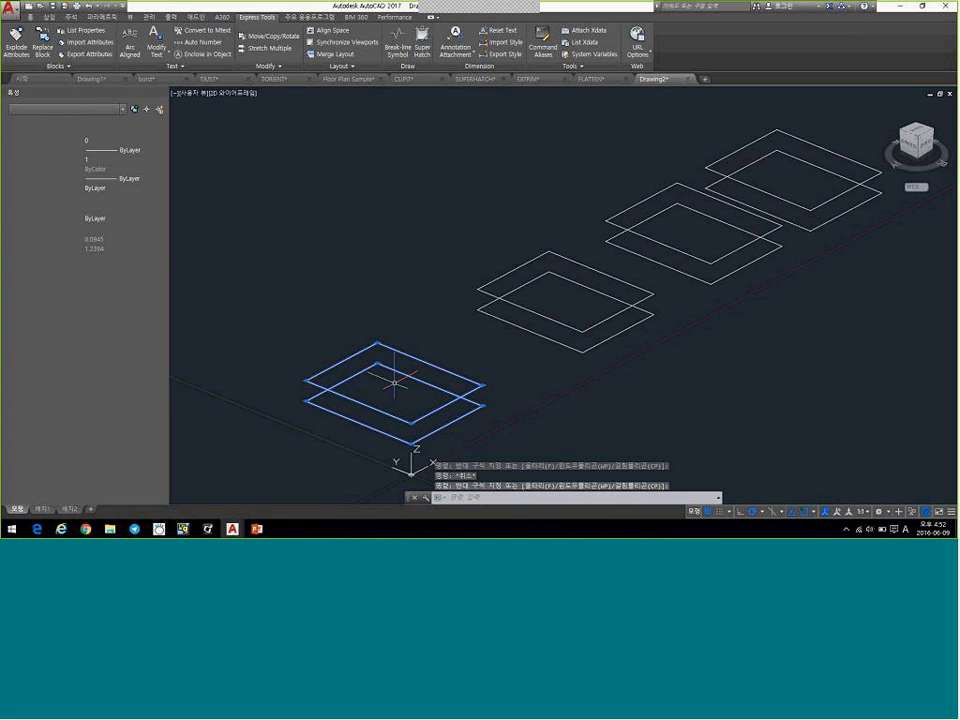
Check how the exploded lines near the origin and the nested block farther along the row are grouped by selecting them
left_click(422, 337)
left_click(396, 391)
left_click(374, 390)
left_click(321, 338)
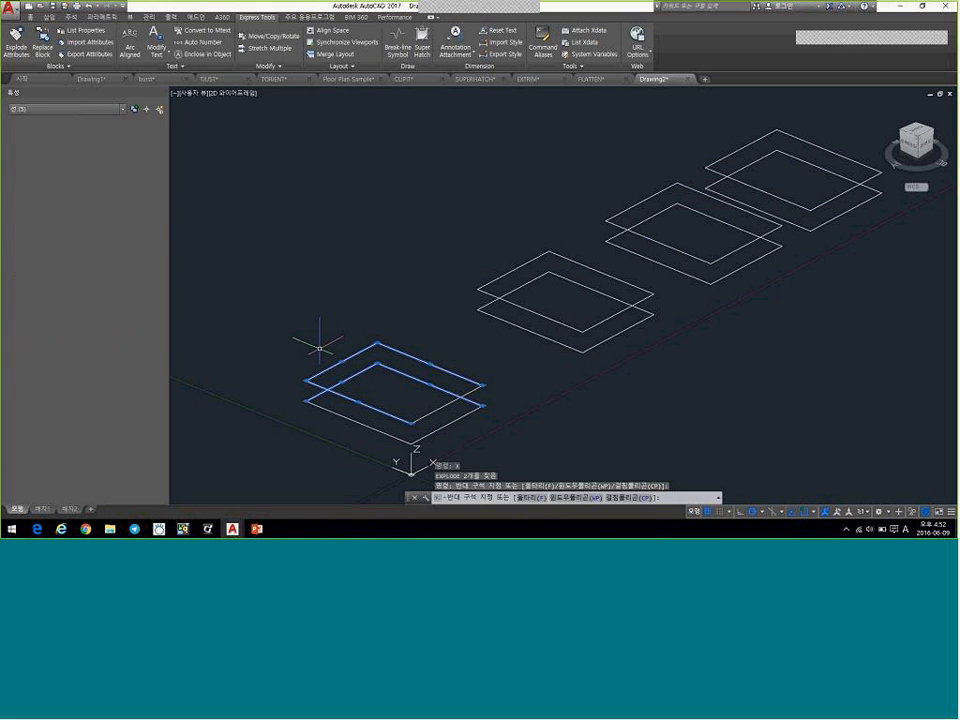
key("Escape")
left_click(625, 335)
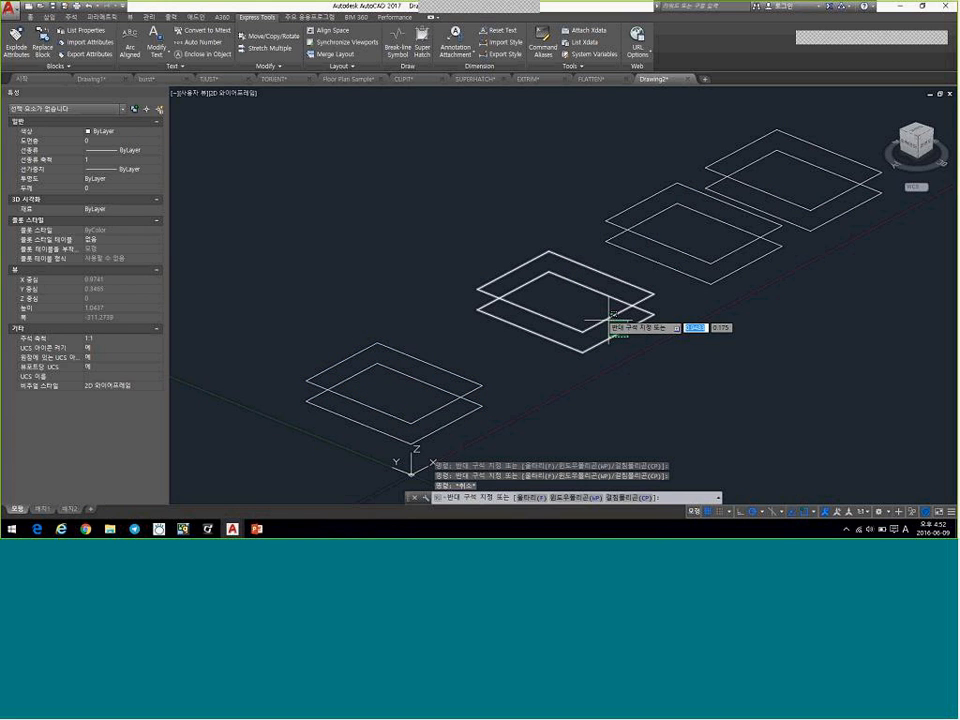
left_click(600, 315)
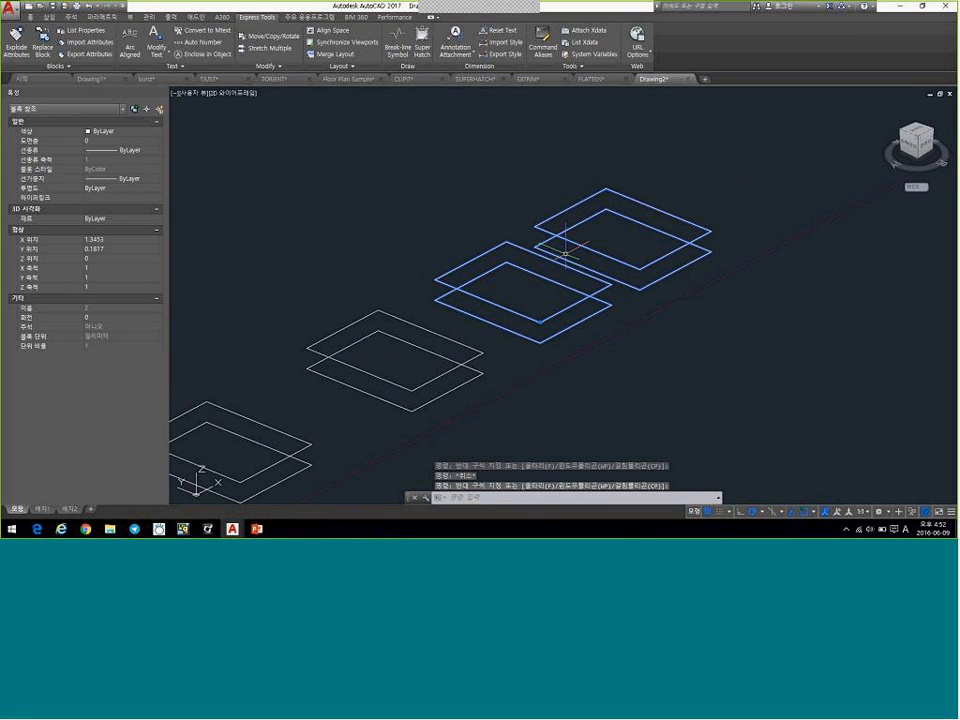
key("Escape")
left_click(619, 327)
left_click(603, 284)
key("Escape")
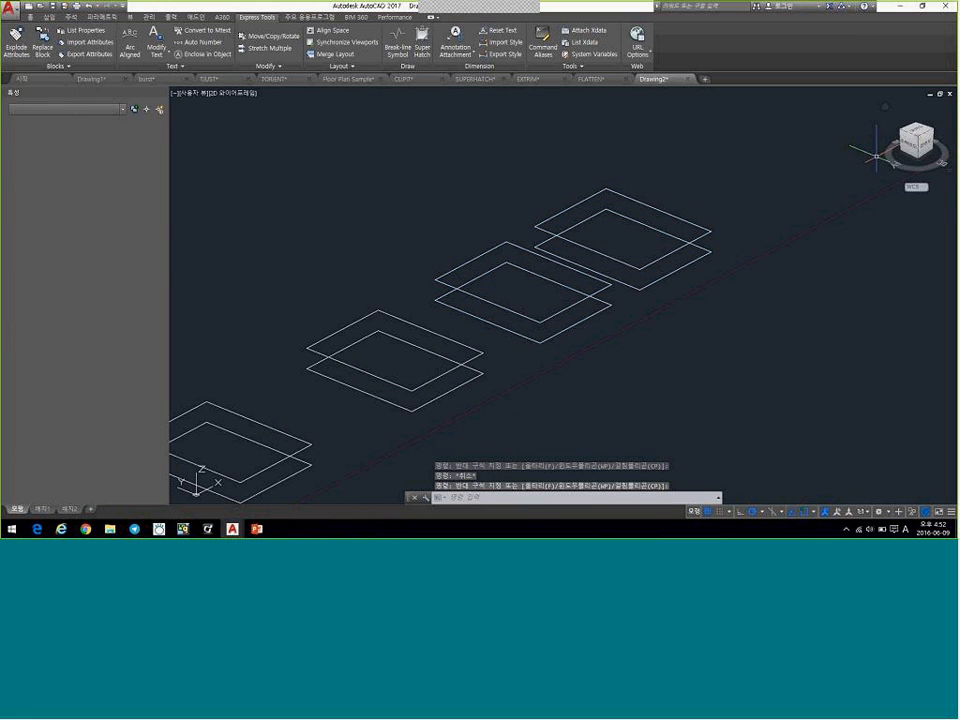
Flatten all four rectangle pairs with FLATTEN from the top view, without removing hidden lines
scroll(793, 214, "down", 2)
left_click(915, 134)
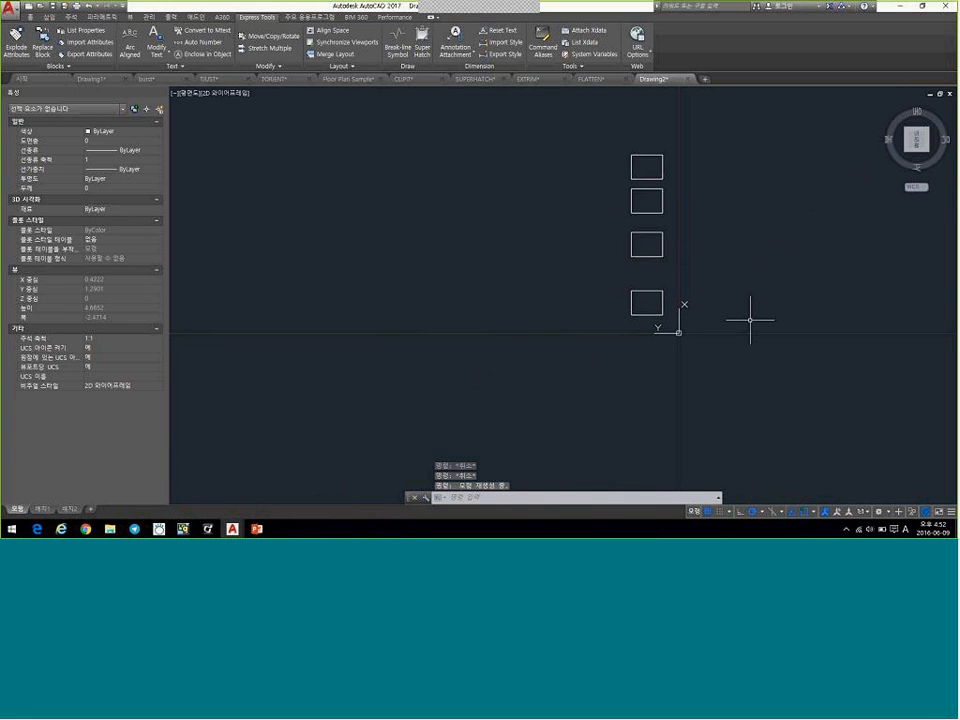
left_click(750, 320)
left_click(570, 146)
type("flatten")
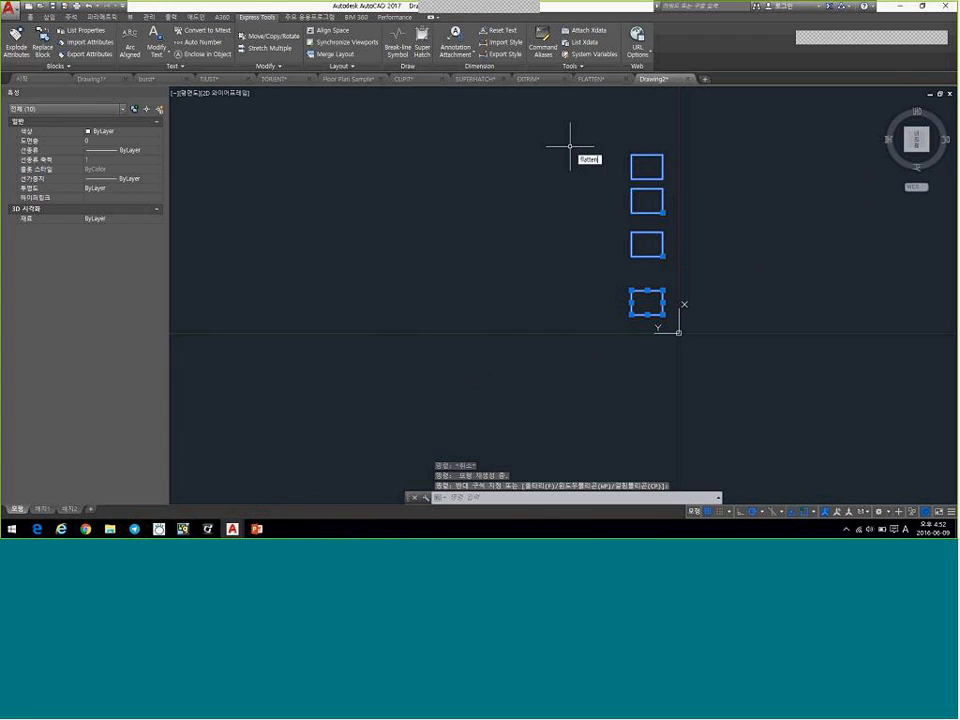
key("Return")
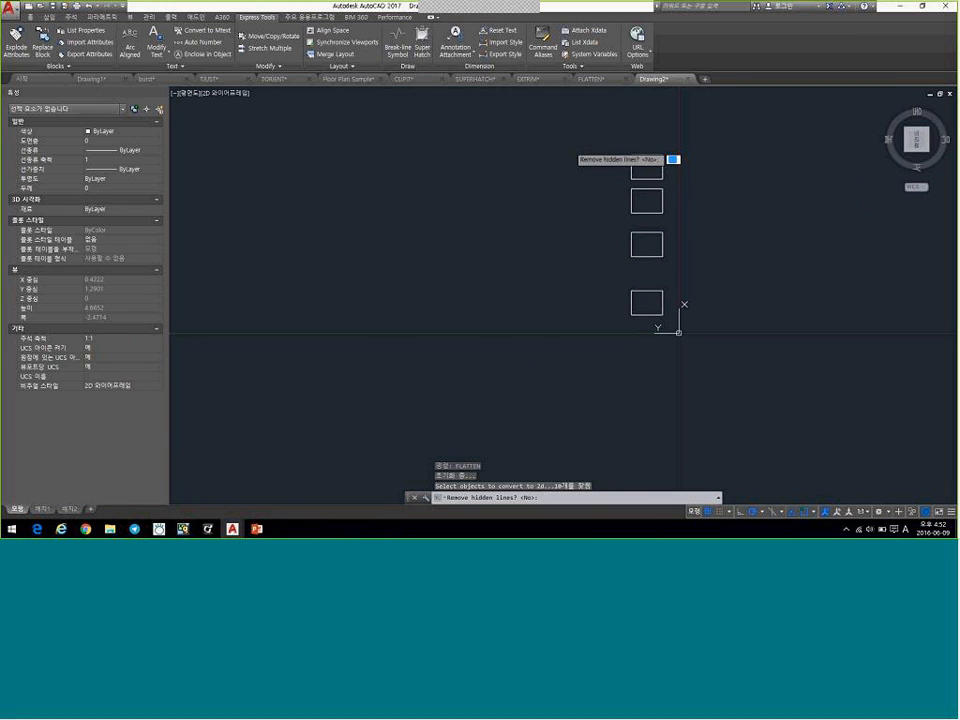
key("Return")
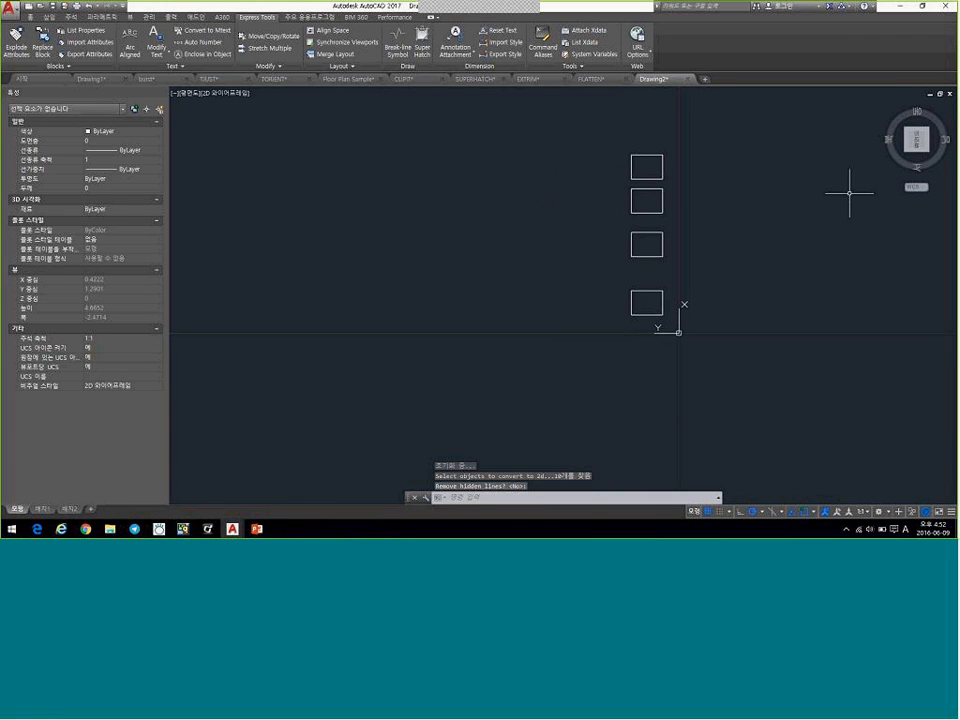
Inspect the flattened objects in an isometric view by selecting the loose lines, the single block and the nested block
left_click_drag(924, 149, 930, 155)
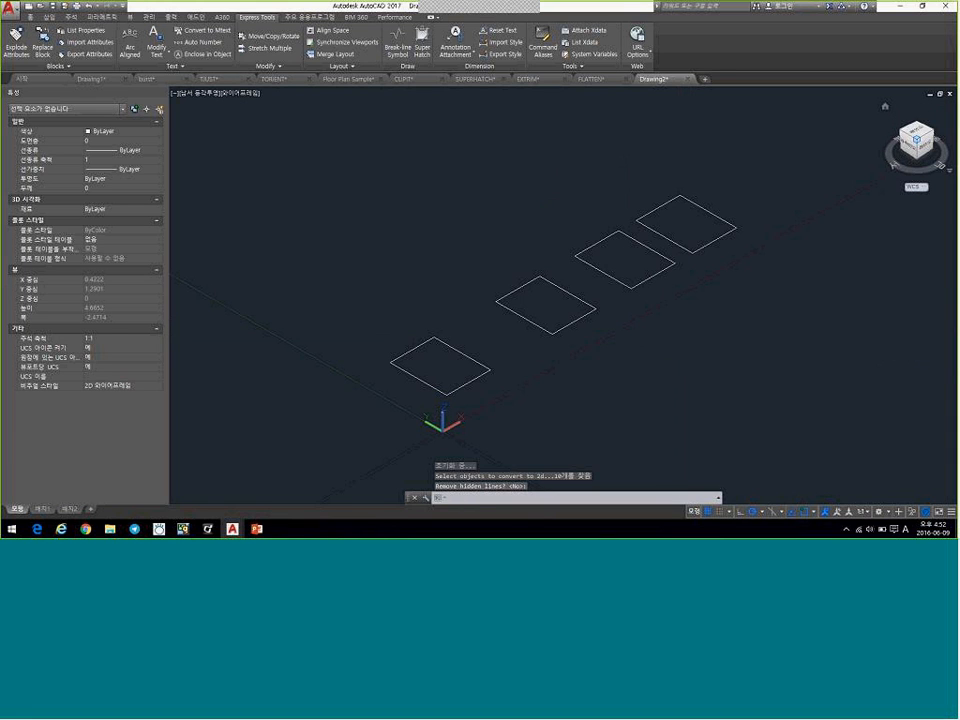
middle_click_drag(592, 356, 589, 329, "shift")
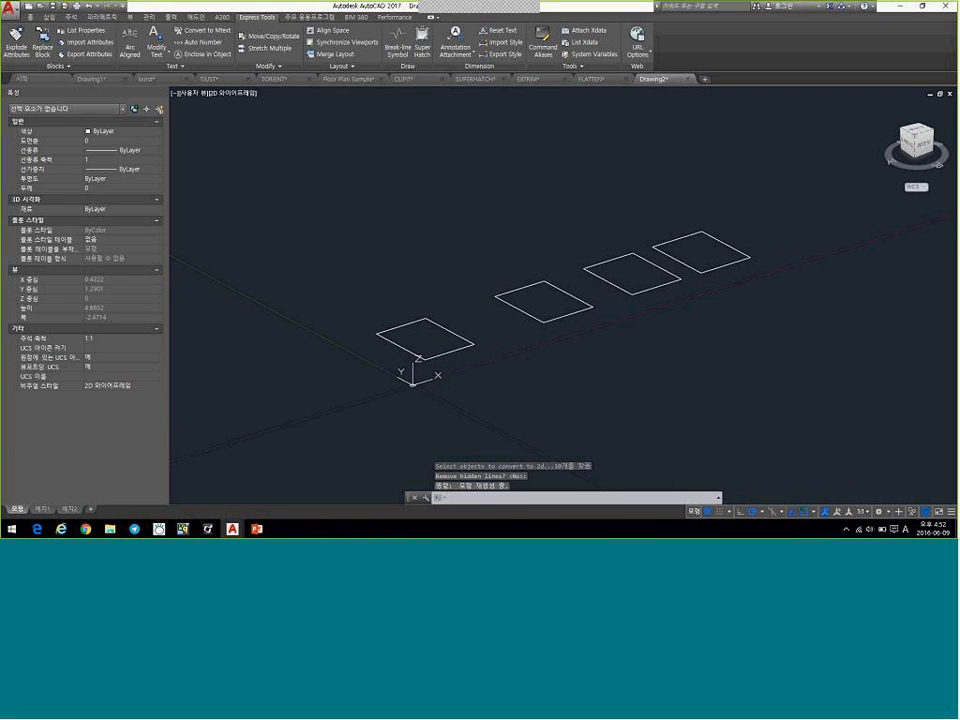
left_click(480, 316)
left_click(450, 336)
scroll(493, 341, "up", 2)
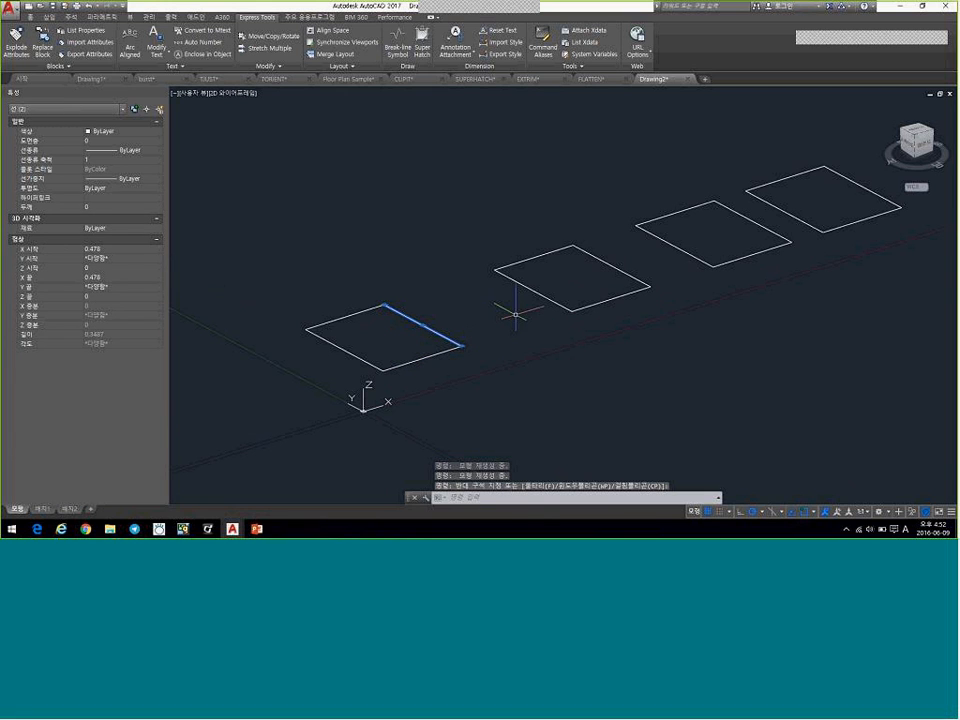
key("Escape")
key("Escape")
left_click(574, 287)
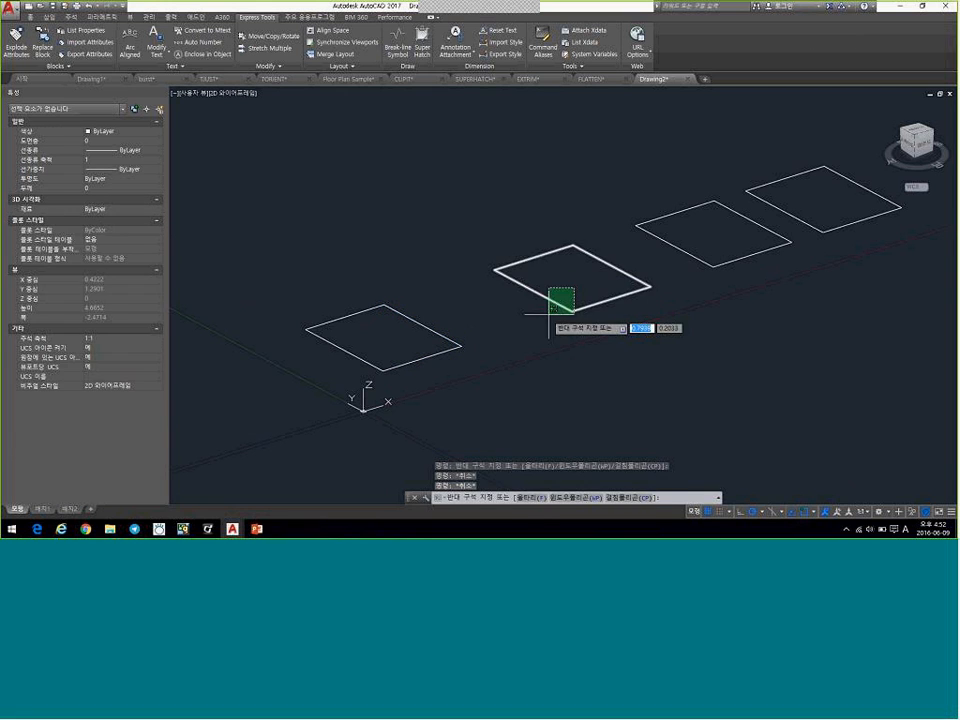
left_click(548, 318)
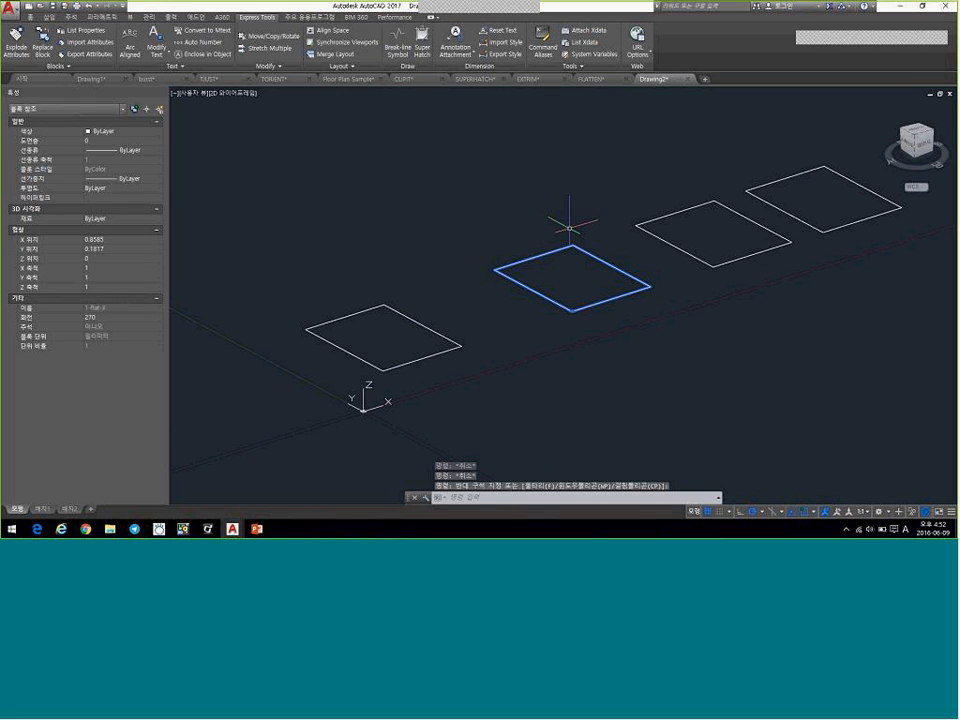
middle_click_drag(537, 230, 498, 240)
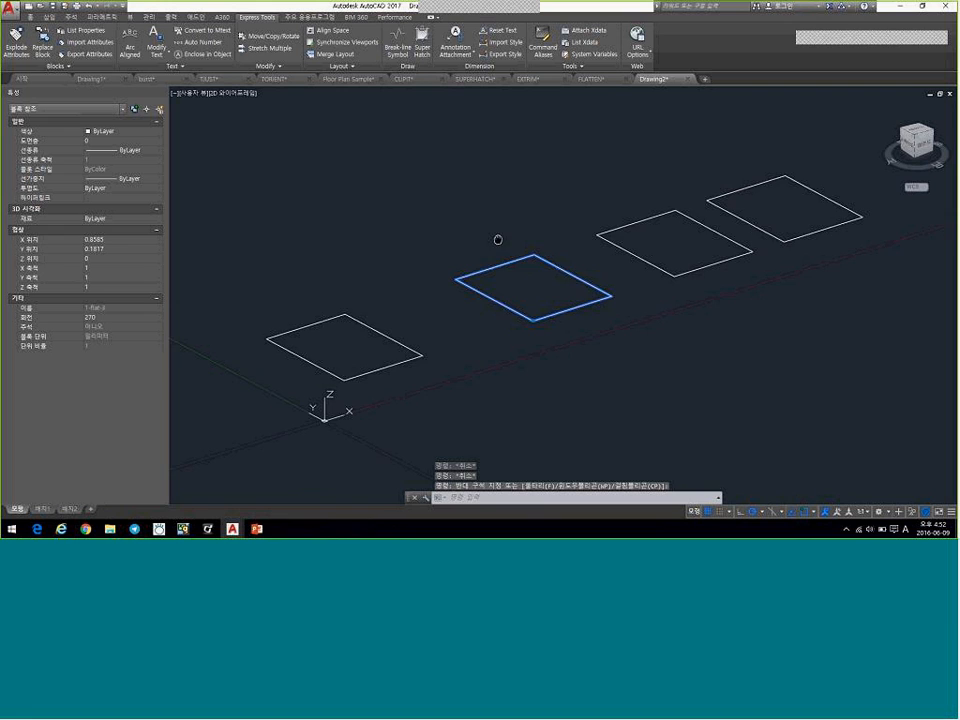
middle_click_drag(498, 240, 418, 242)
key("Escape")
left_click(598, 252)
left_click(570, 282)
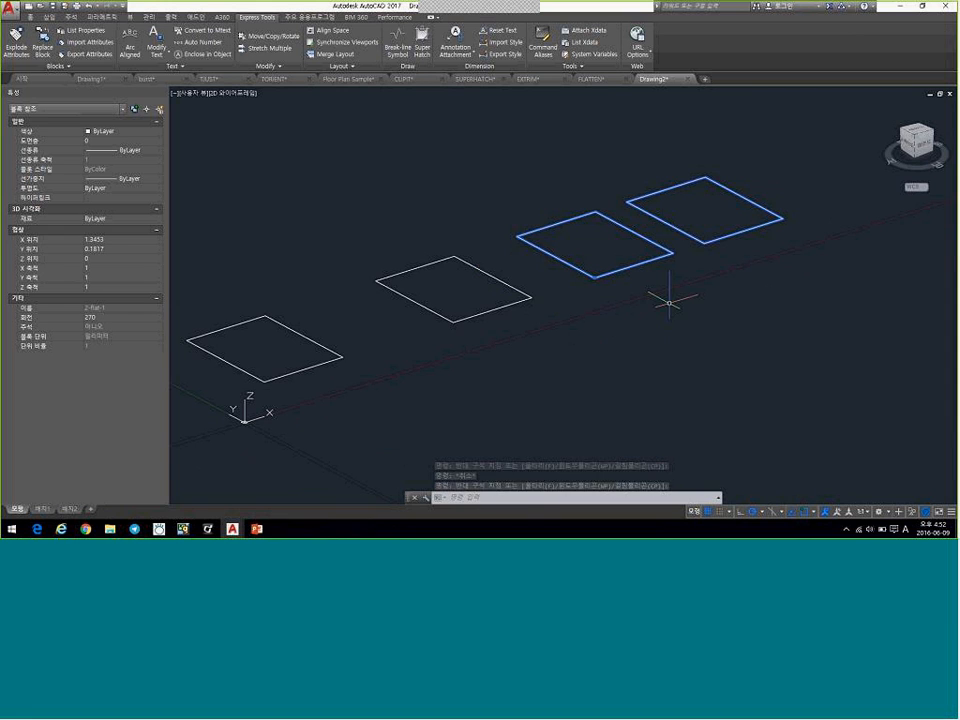
key("Escape")
scroll(540, 258, "down", 4)
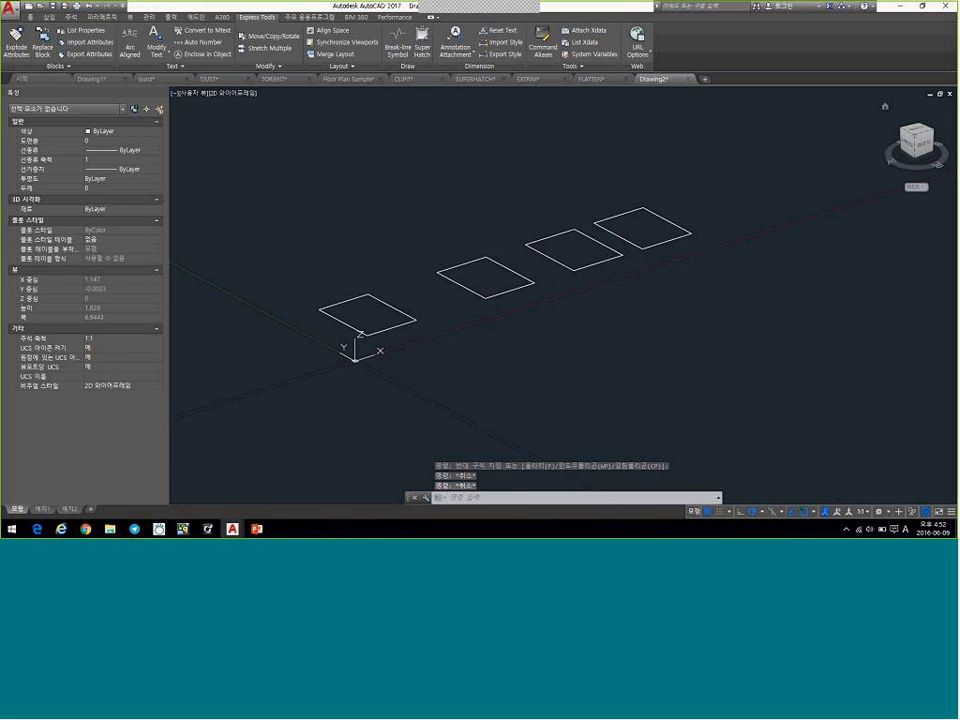
Undo the flattening and the view changes back to the isometric view of the rectangle pairs
key("ctrl+z")
key("ctrl+z")
key("ctrl+z")
key("ctrl+z")
key("ctrl+z")
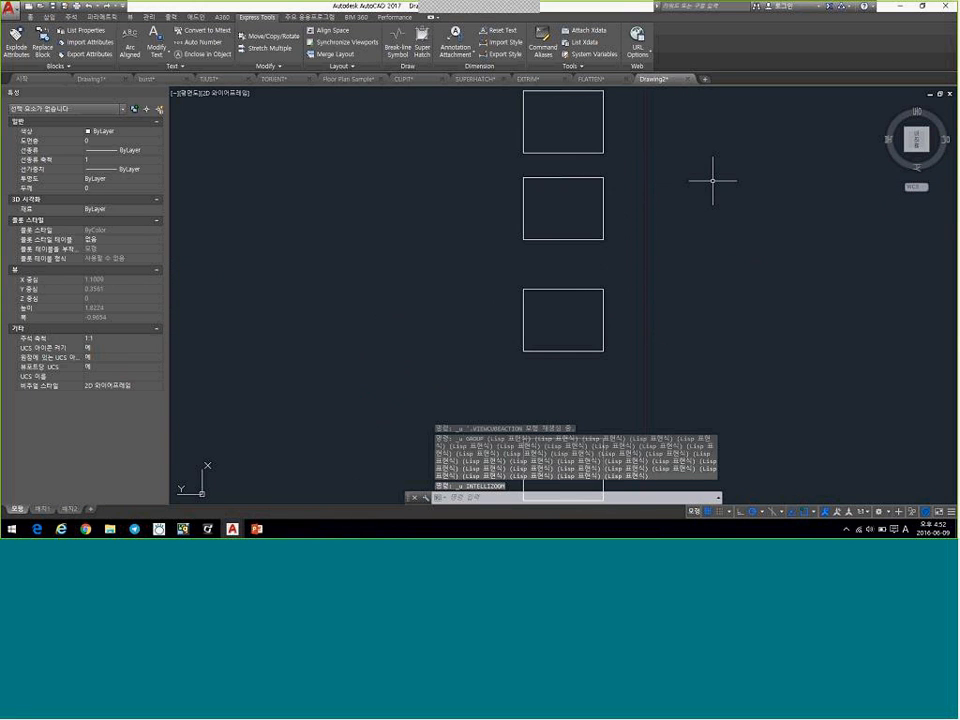
Flatten all four rectangle pairs with FLATTEN from the isometric view, without removing hidden lines, and inspect the result from other angles
left_click(724, 176)
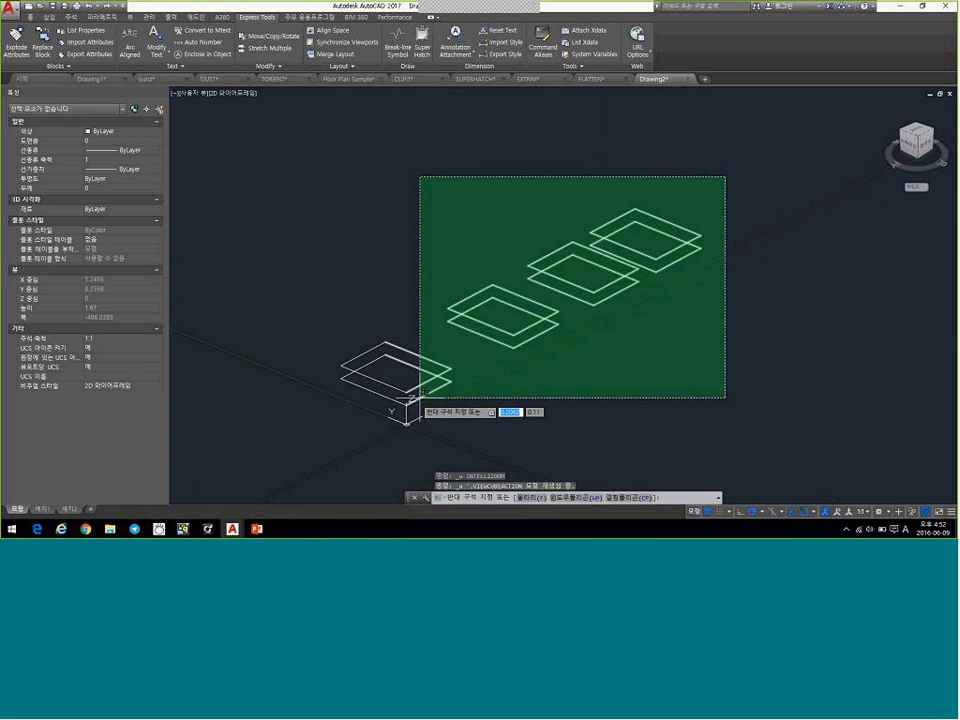
left_click(420, 407)
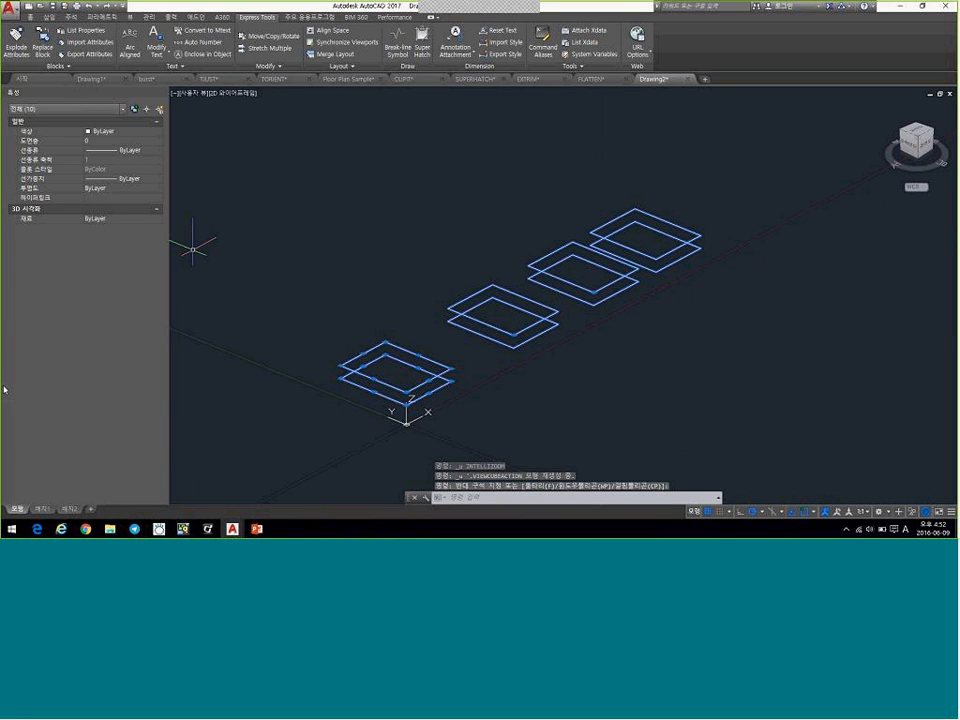
type("fla")
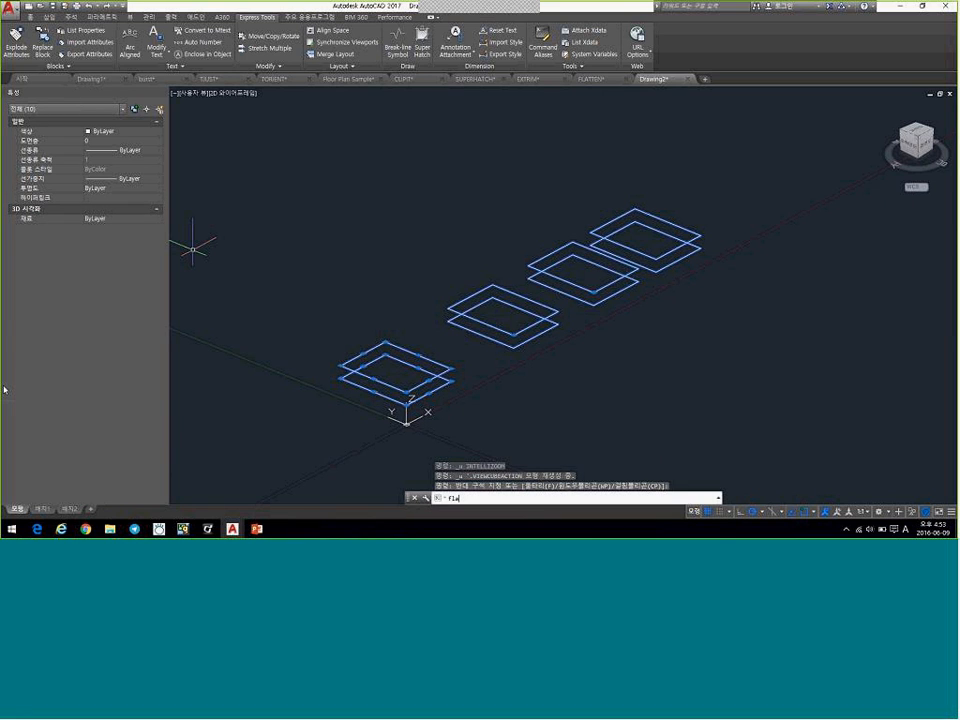
key("Return")
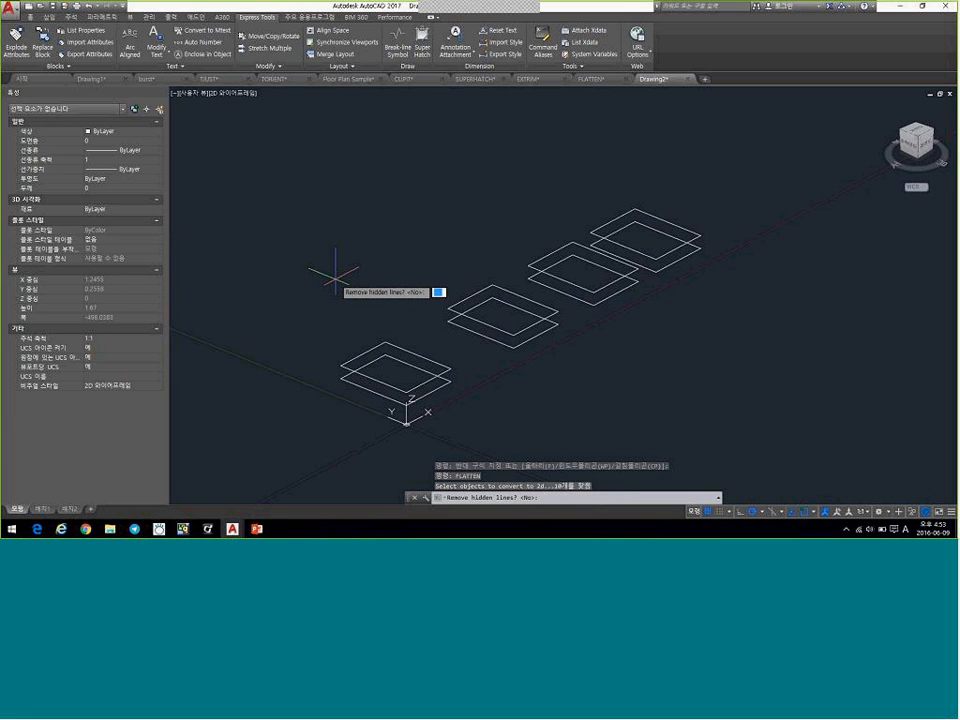
key("Return")
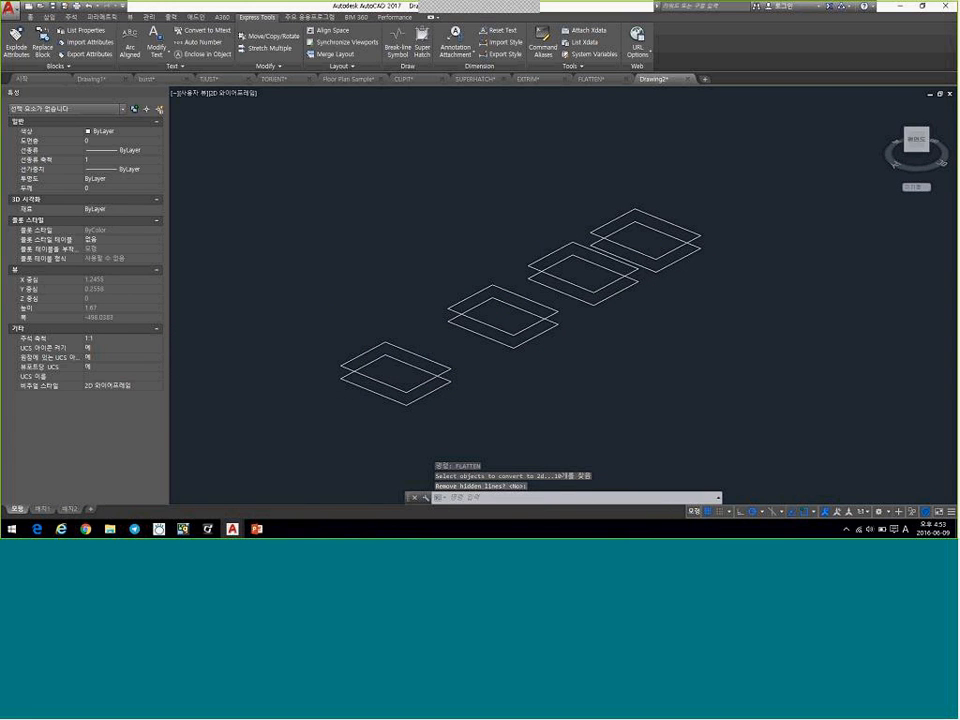
middle_click_drag(482, 442, 590, 438, "shift")
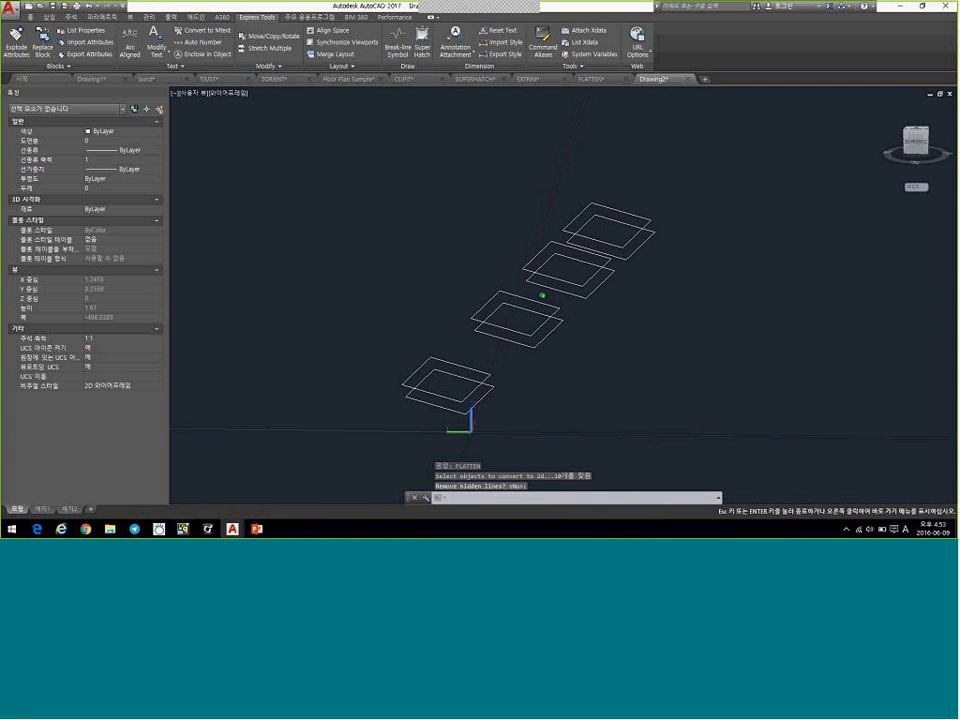
middle_click_drag(501, 381, 555, 390, "shift")
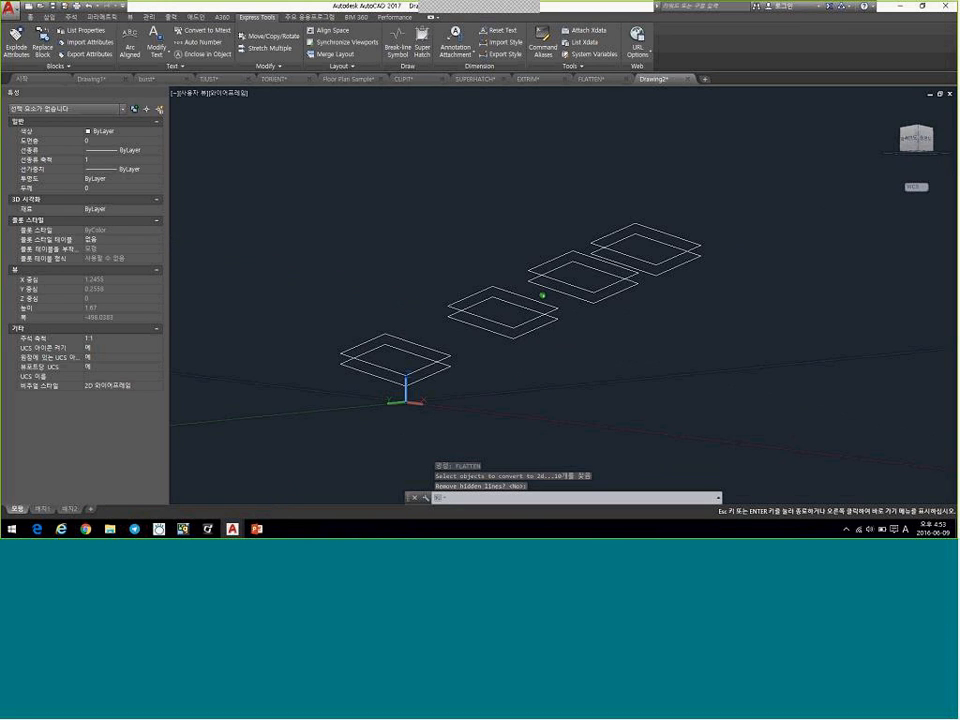
middle_click_drag(404, 355, 387, 411, "shift")
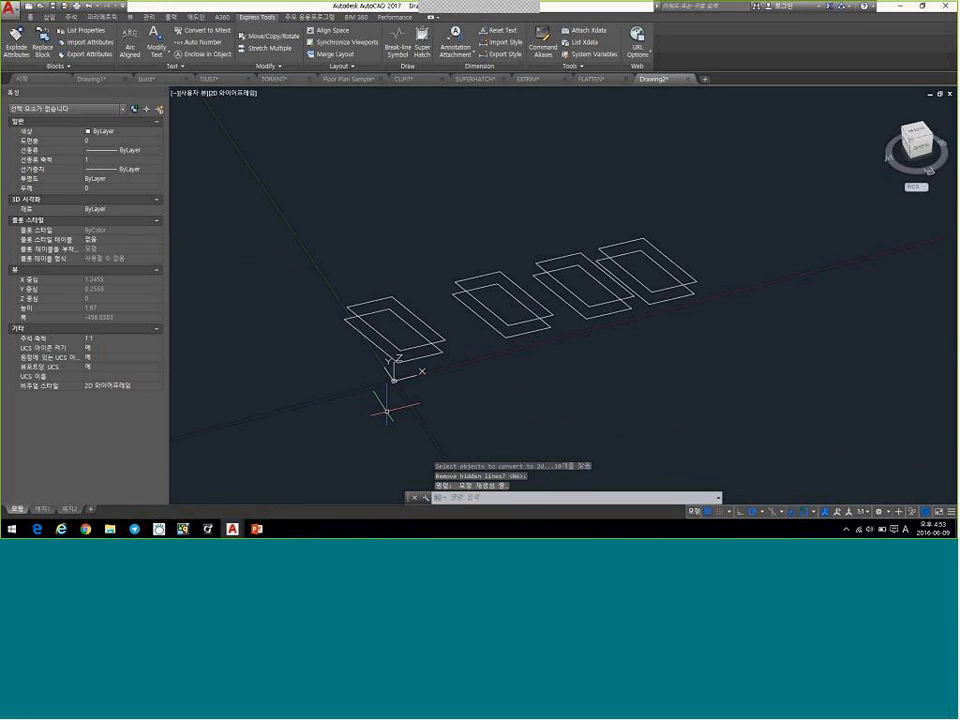